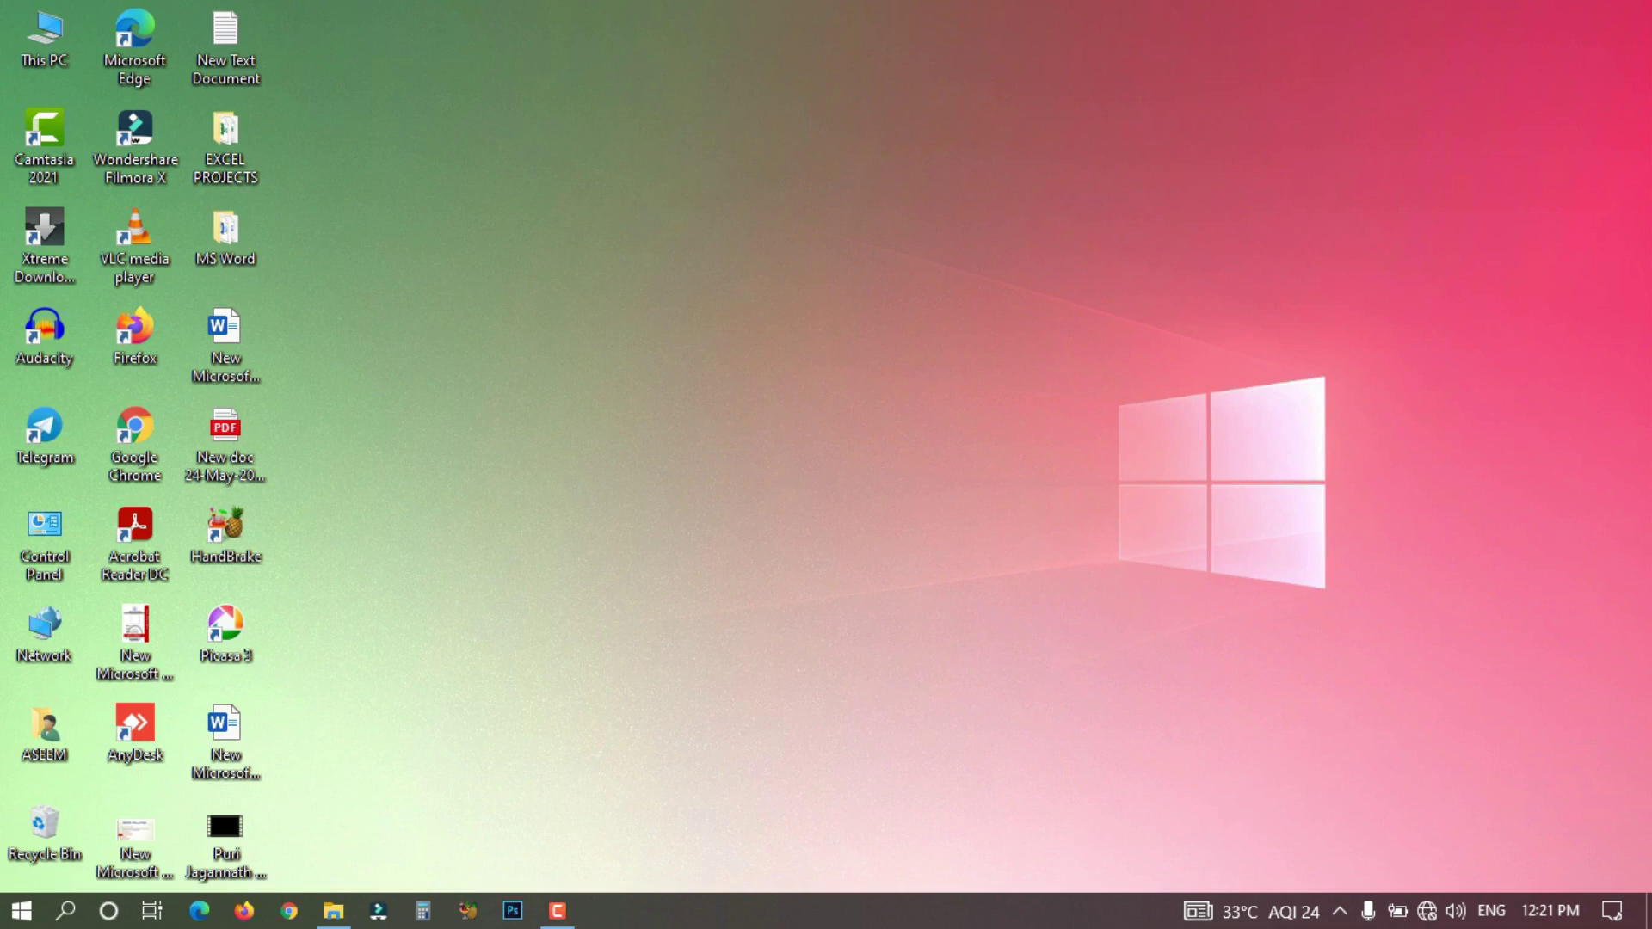
pyautogui.moveTo(826, 893)
pyautogui.mouseDown()
pyautogui.moveTo(826, 668)
pyautogui.moveTo(826, 893)
pyautogui.mouseUp()
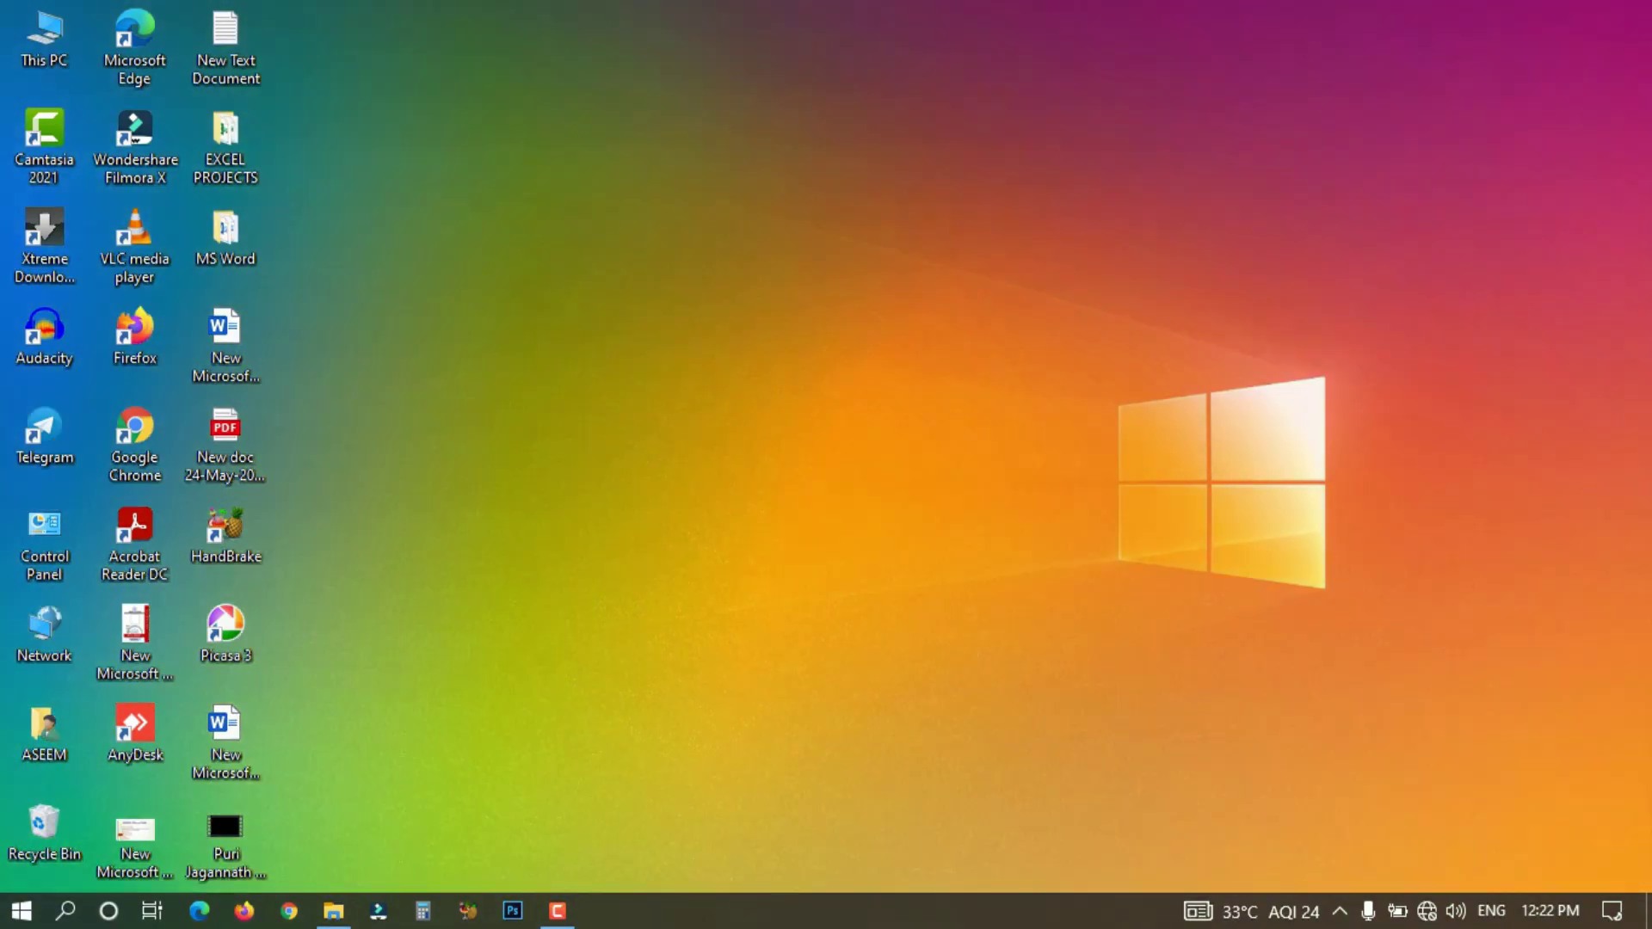
pyautogui.rightClick(788, 902)
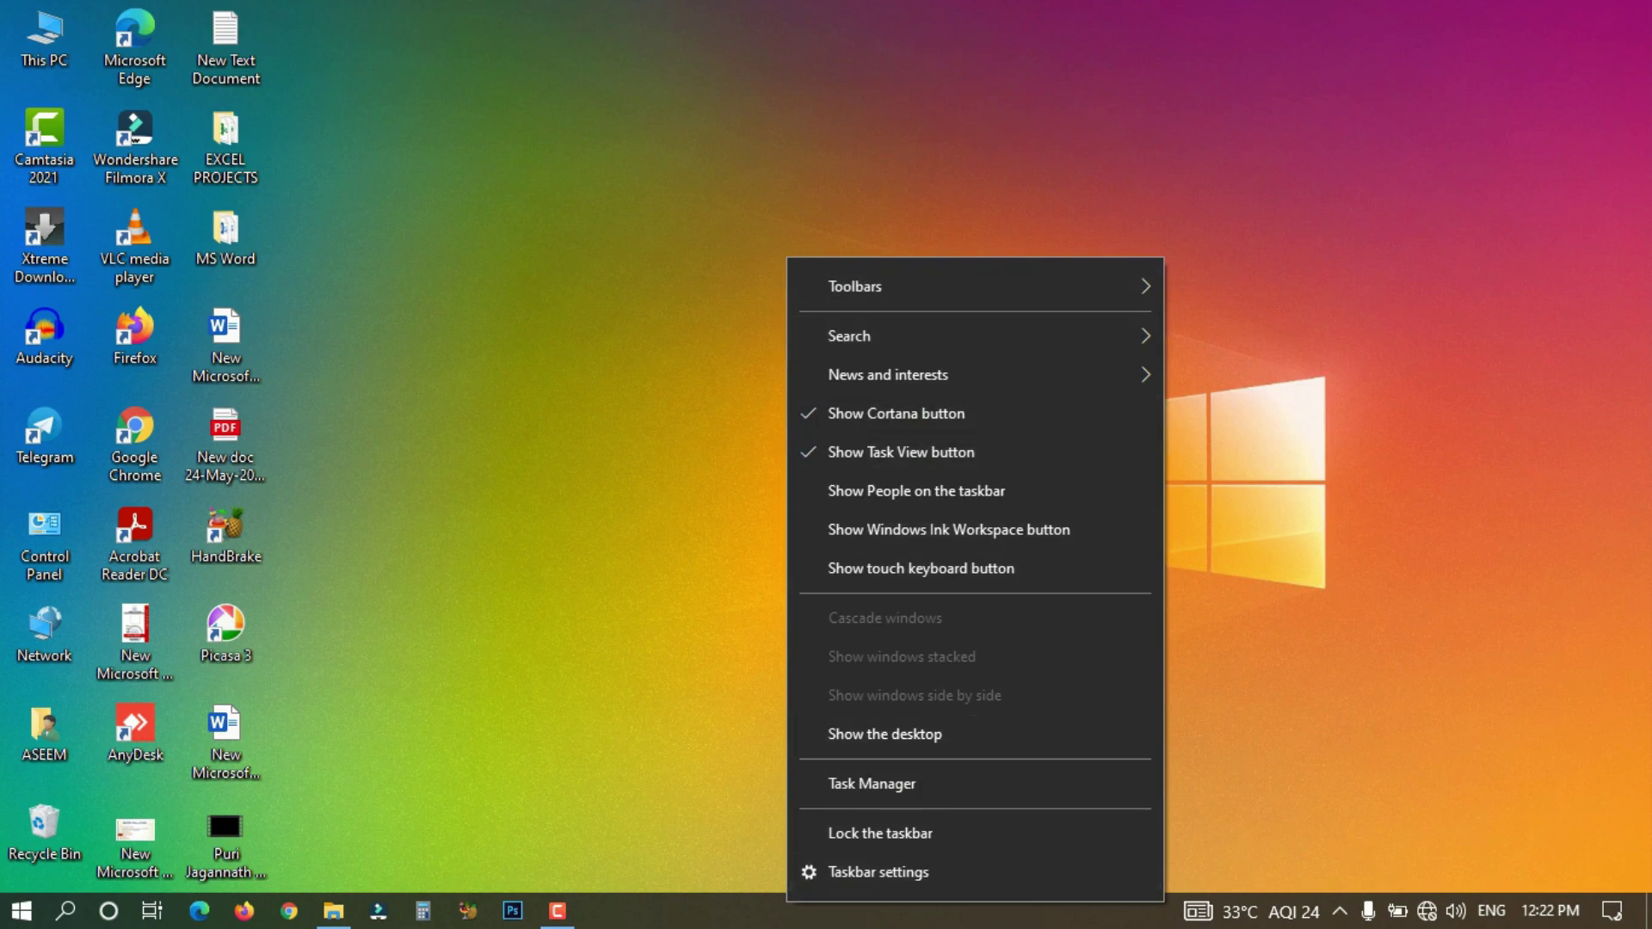
pyautogui.moveTo(946, 374)
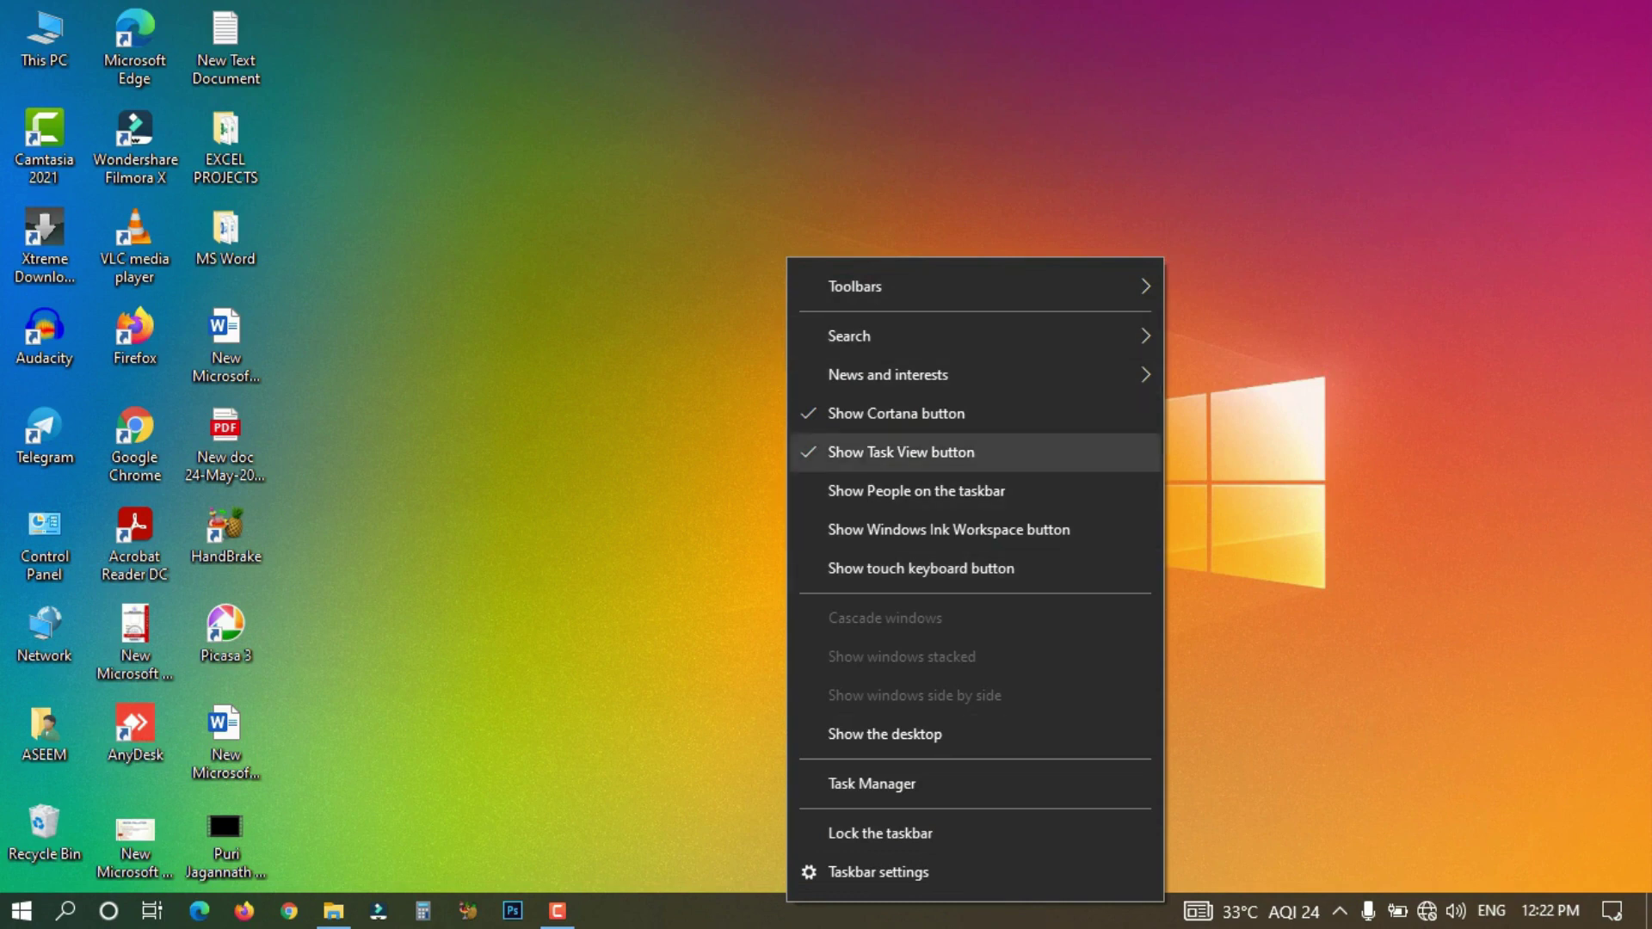
pyautogui.click(760, 907)
# Add the Address toolbar to the taskbar
pyautogui.rightClick(761, 908)
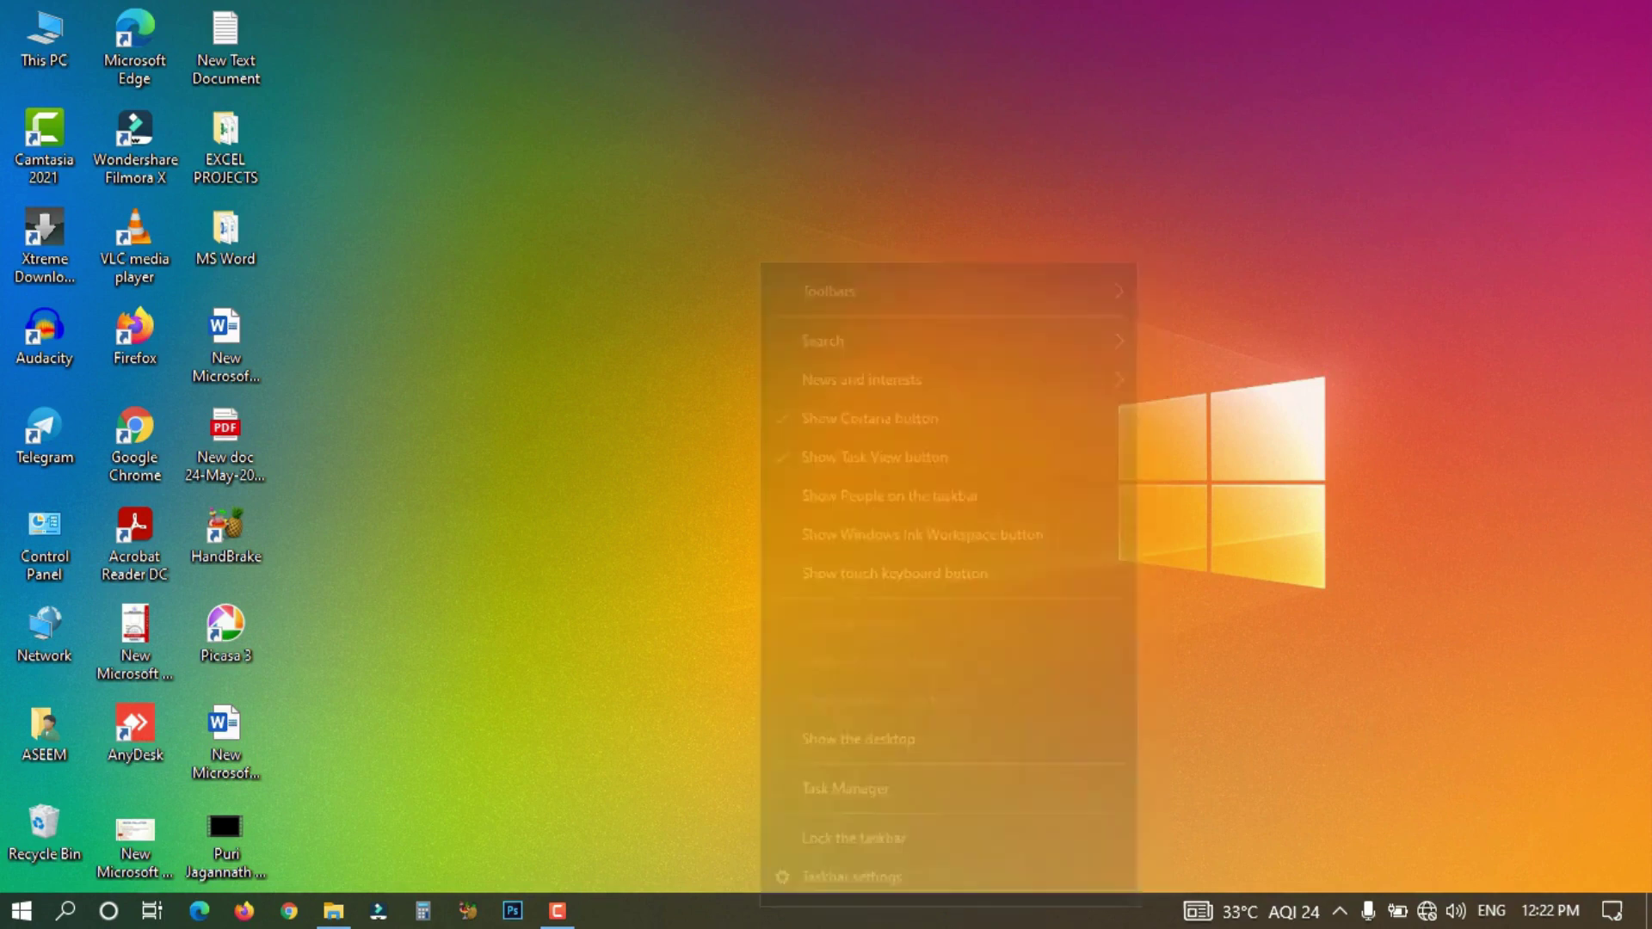
pyautogui.moveTo(947, 292)
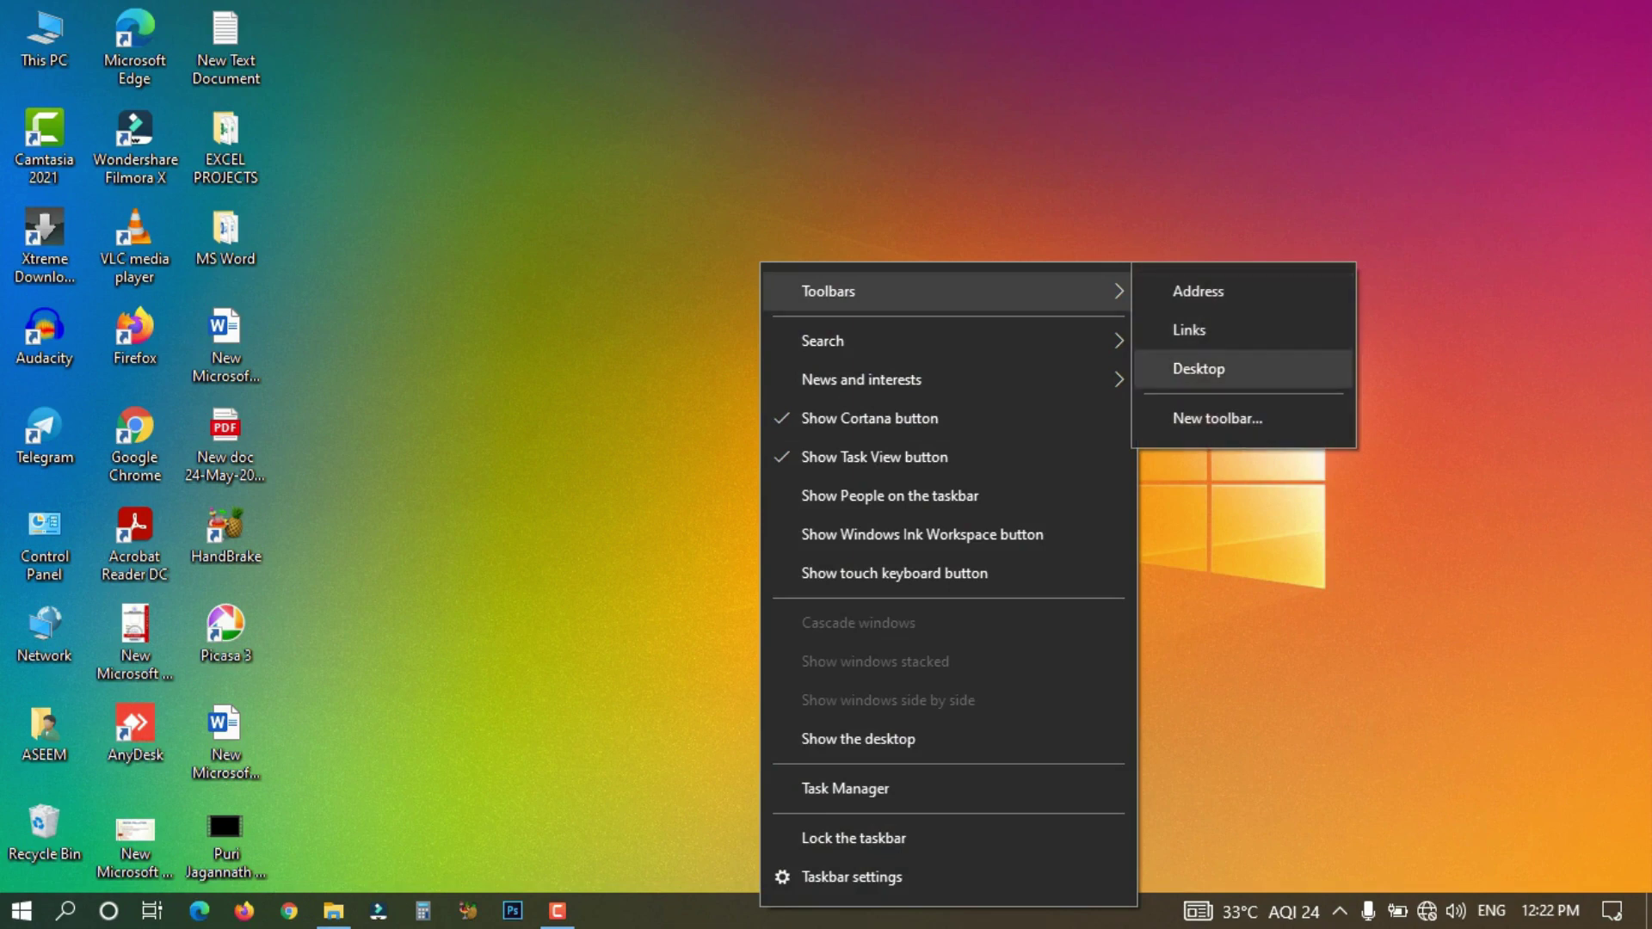
pyautogui.moveTo(947, 341)
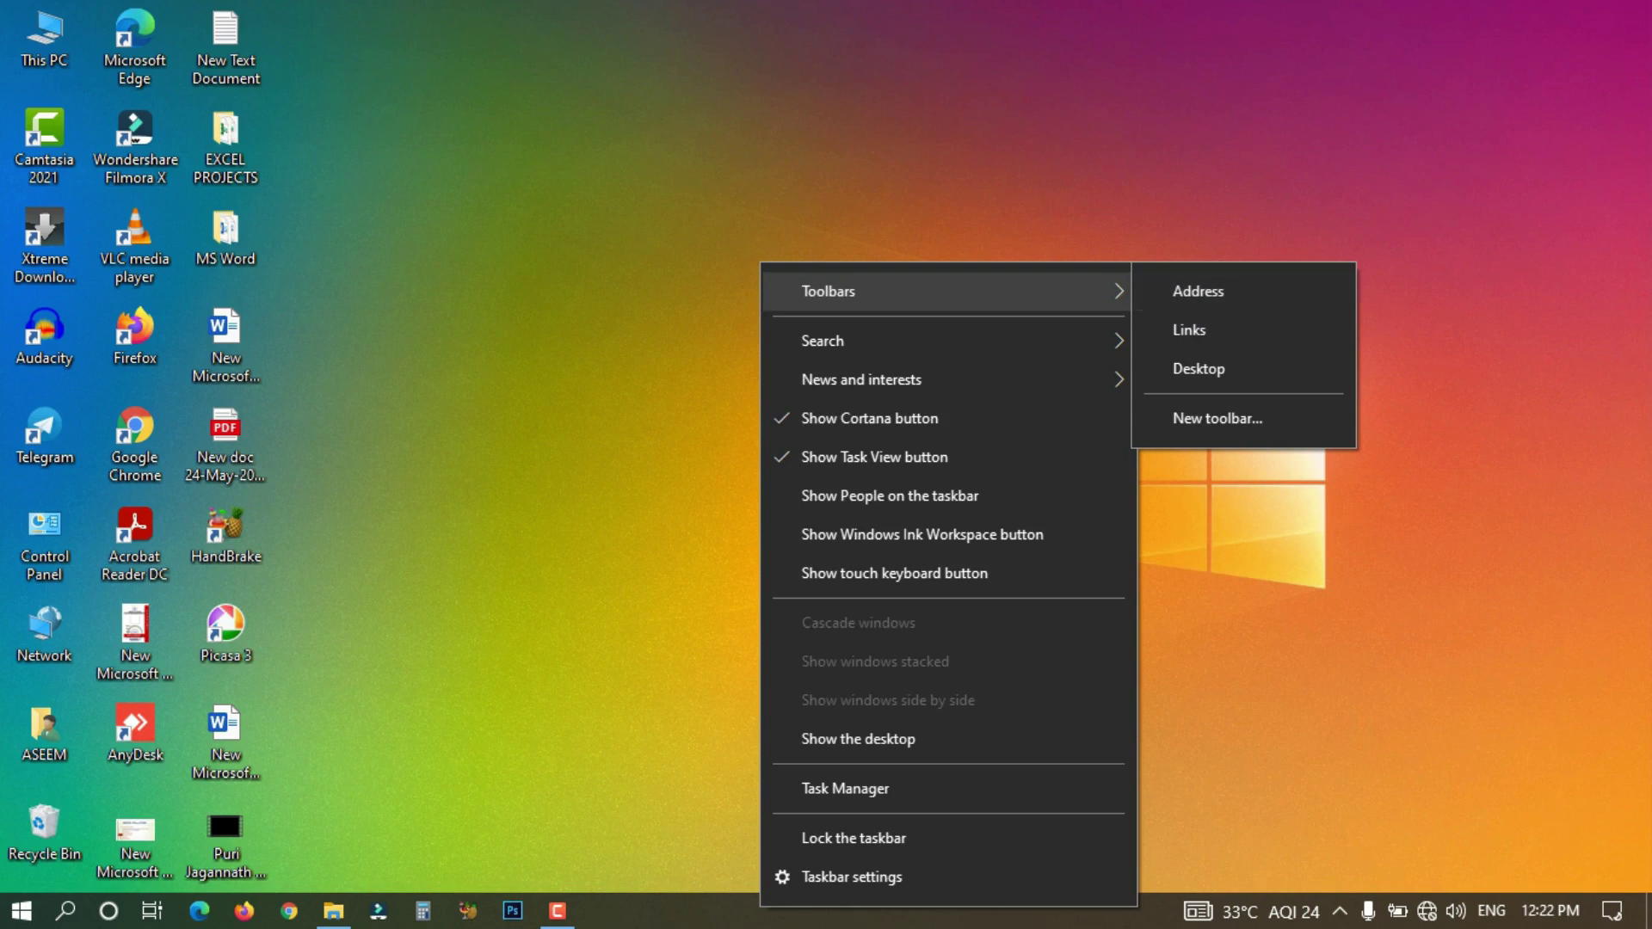
pyautogui.click(1198, 292)
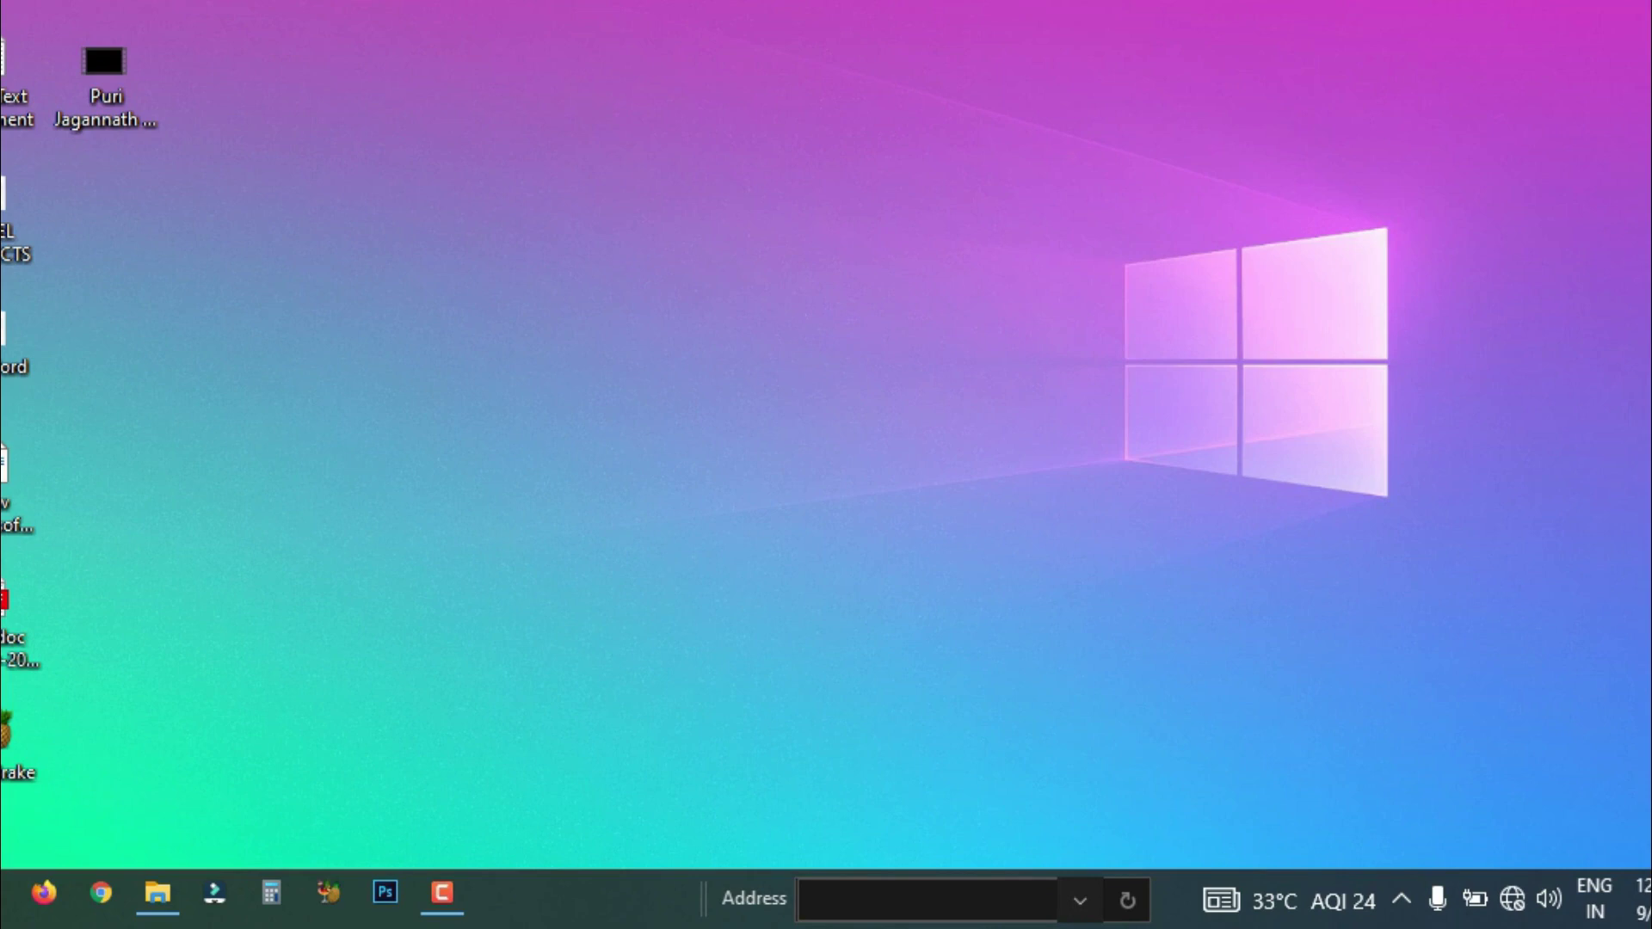
# Remove the Address toolbar from the taskbar
pyautogui.rightClick(633, 900)
pyautogui.moveTo(774, 118)
pyautogui.click(1189, 118)
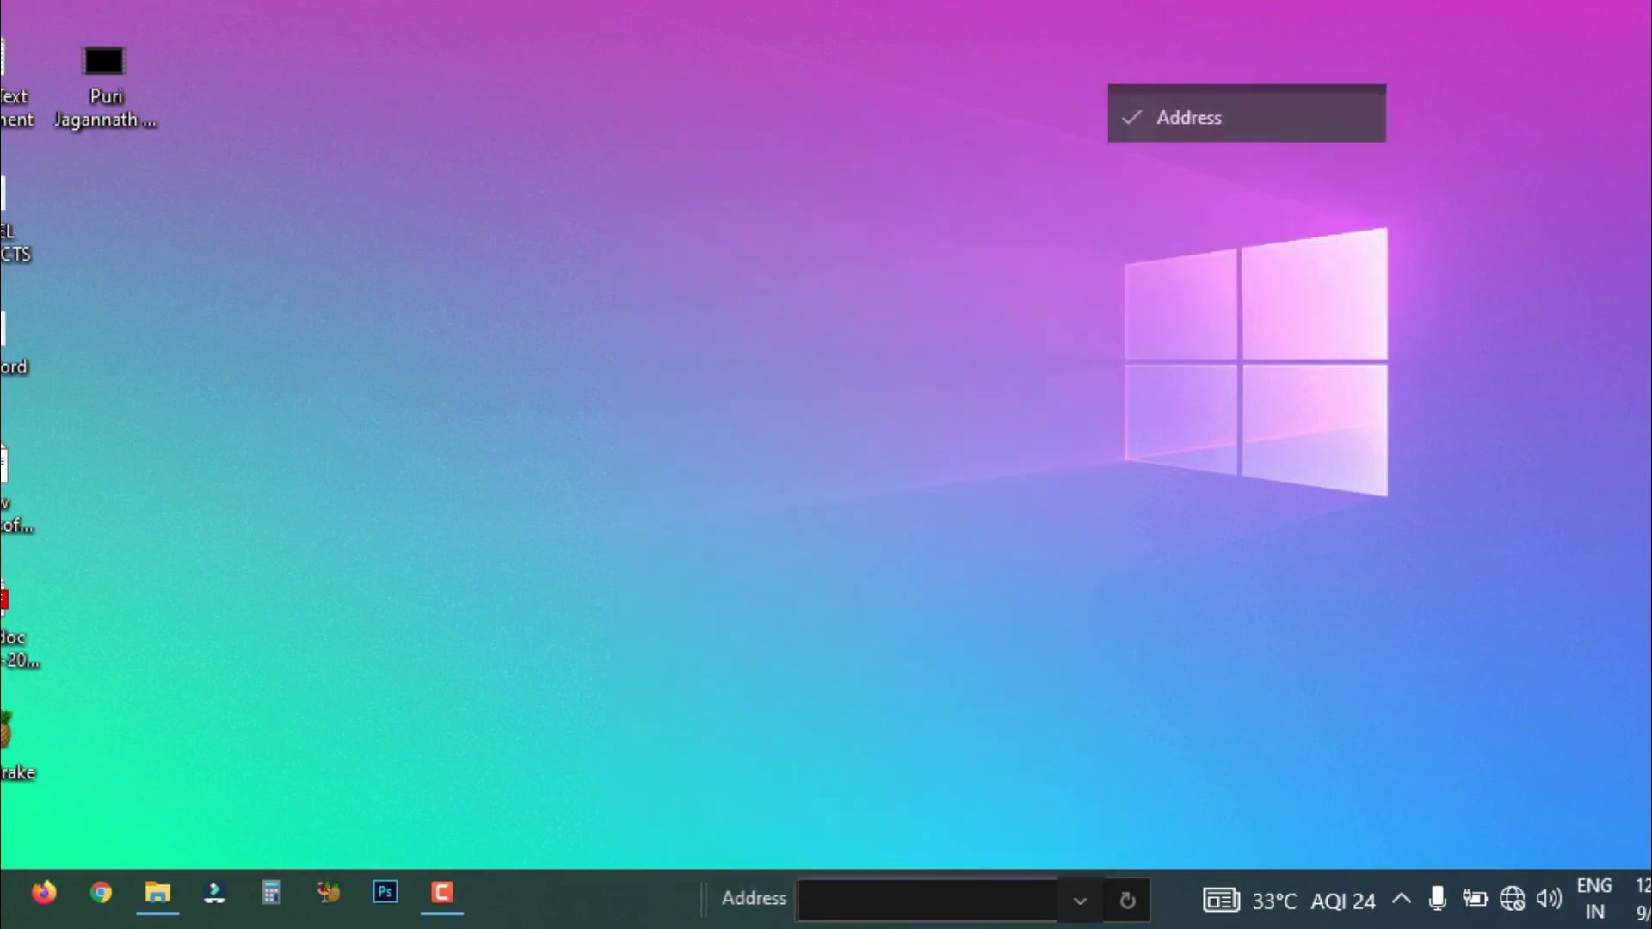
# Add the Links toolbar to the taskbar
pyautogui.rightClick(729, 900)
pyautogui.moveTo(852, 128)
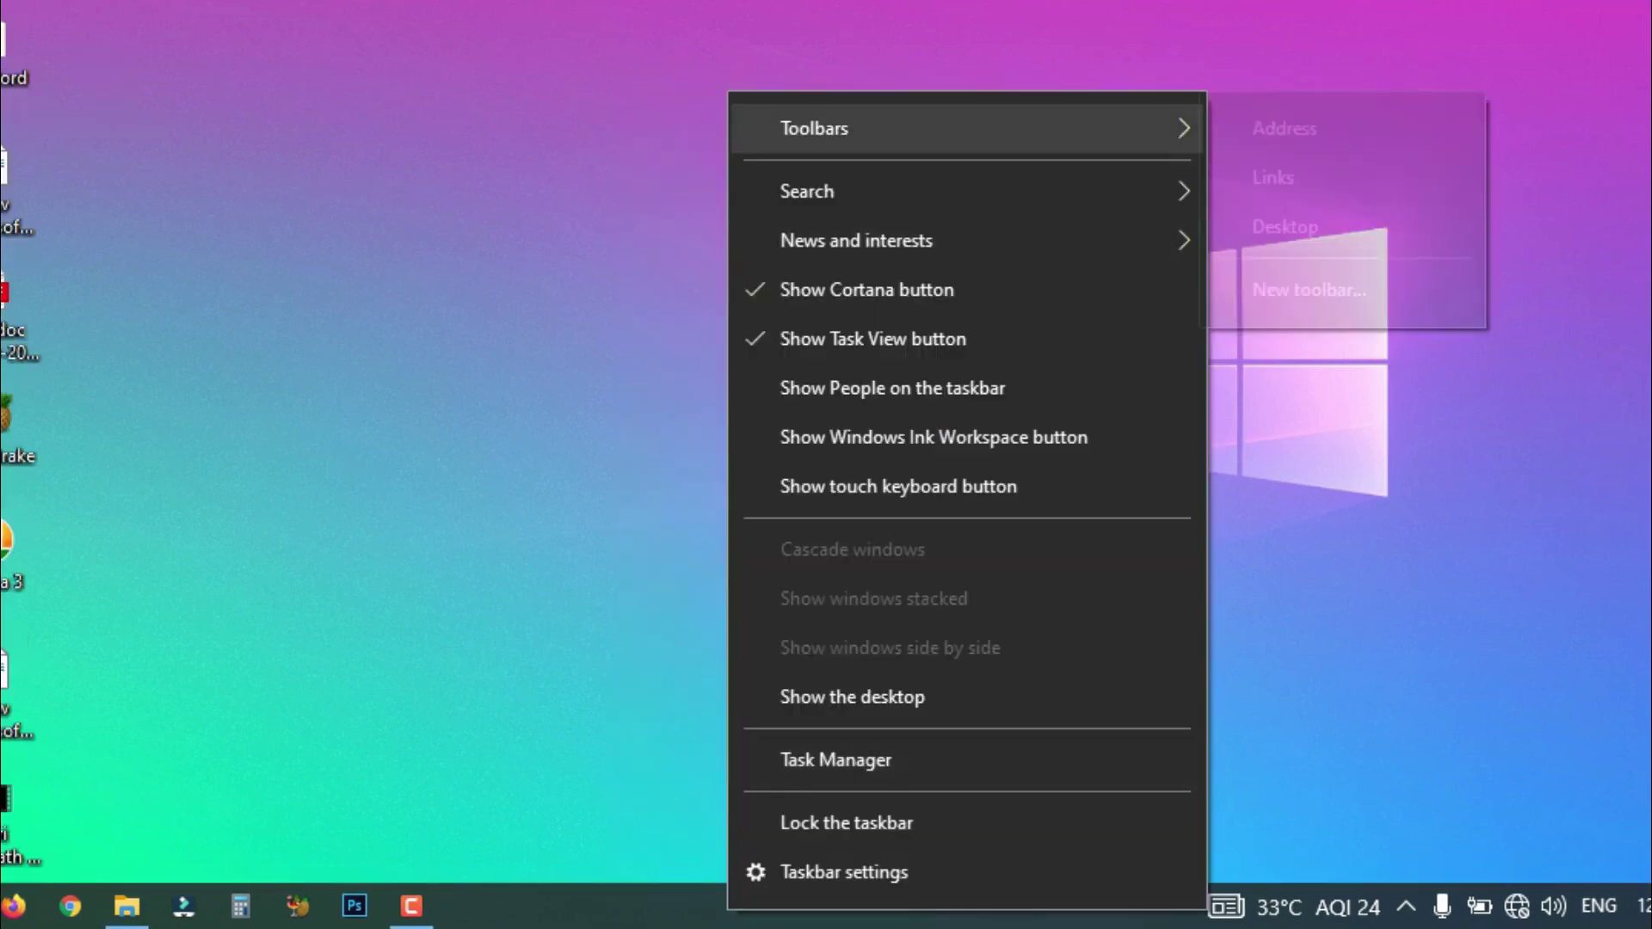
pyautogui.click(1273, 177)
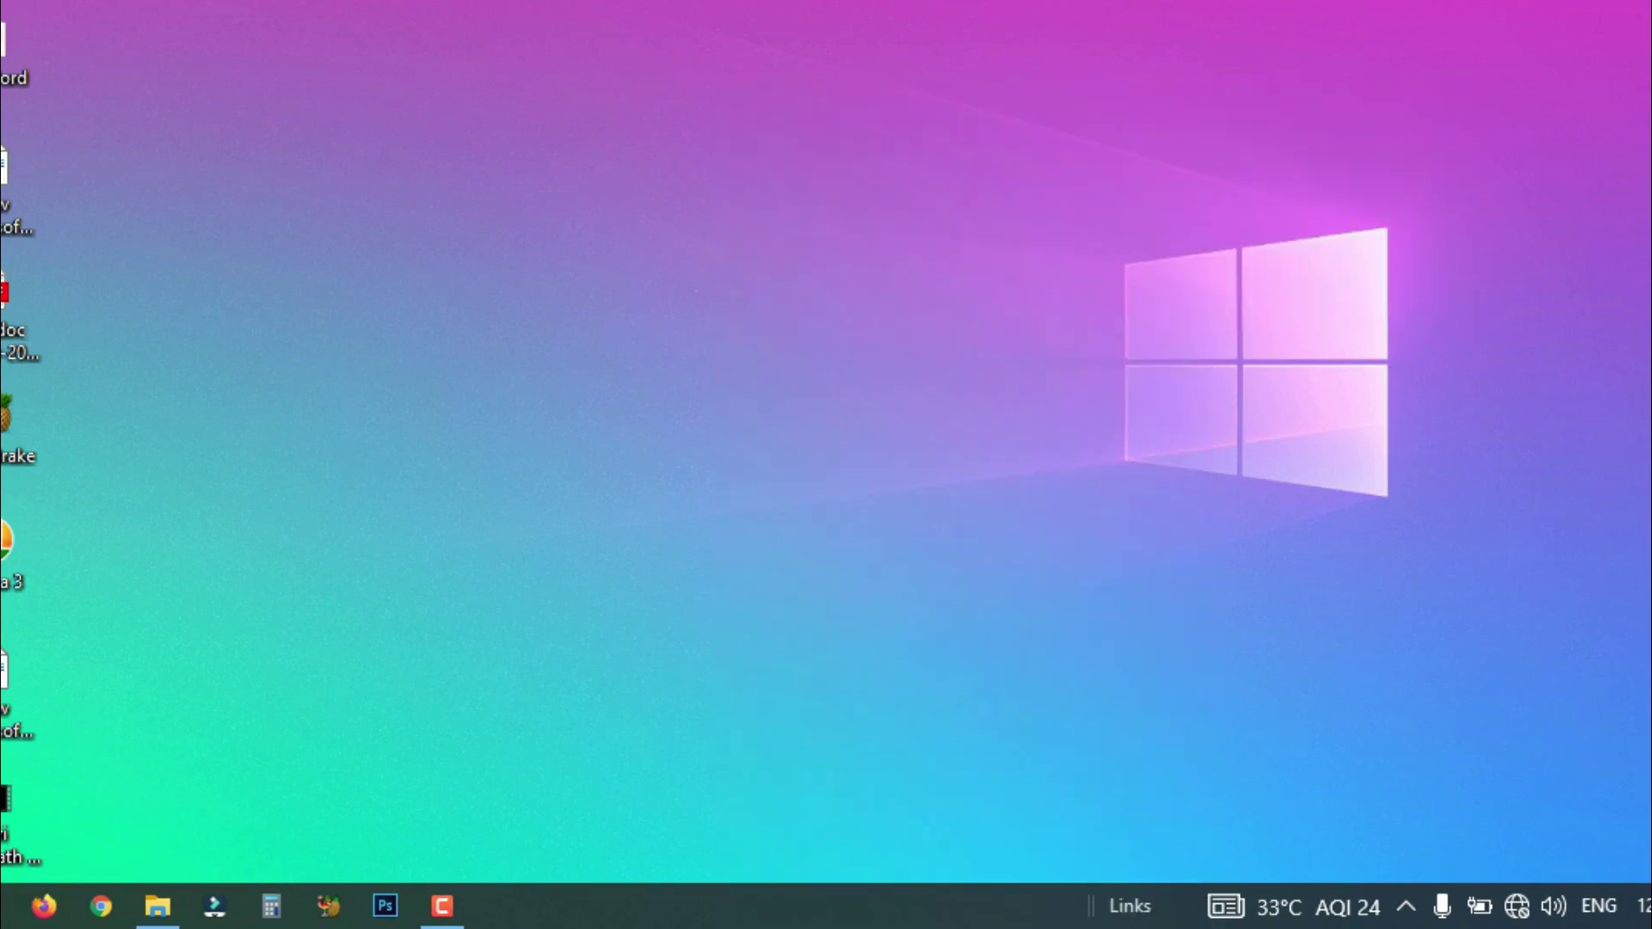
pyautogui.rightClick(996, 914)
pyautogui.rightClick(1124, 909)
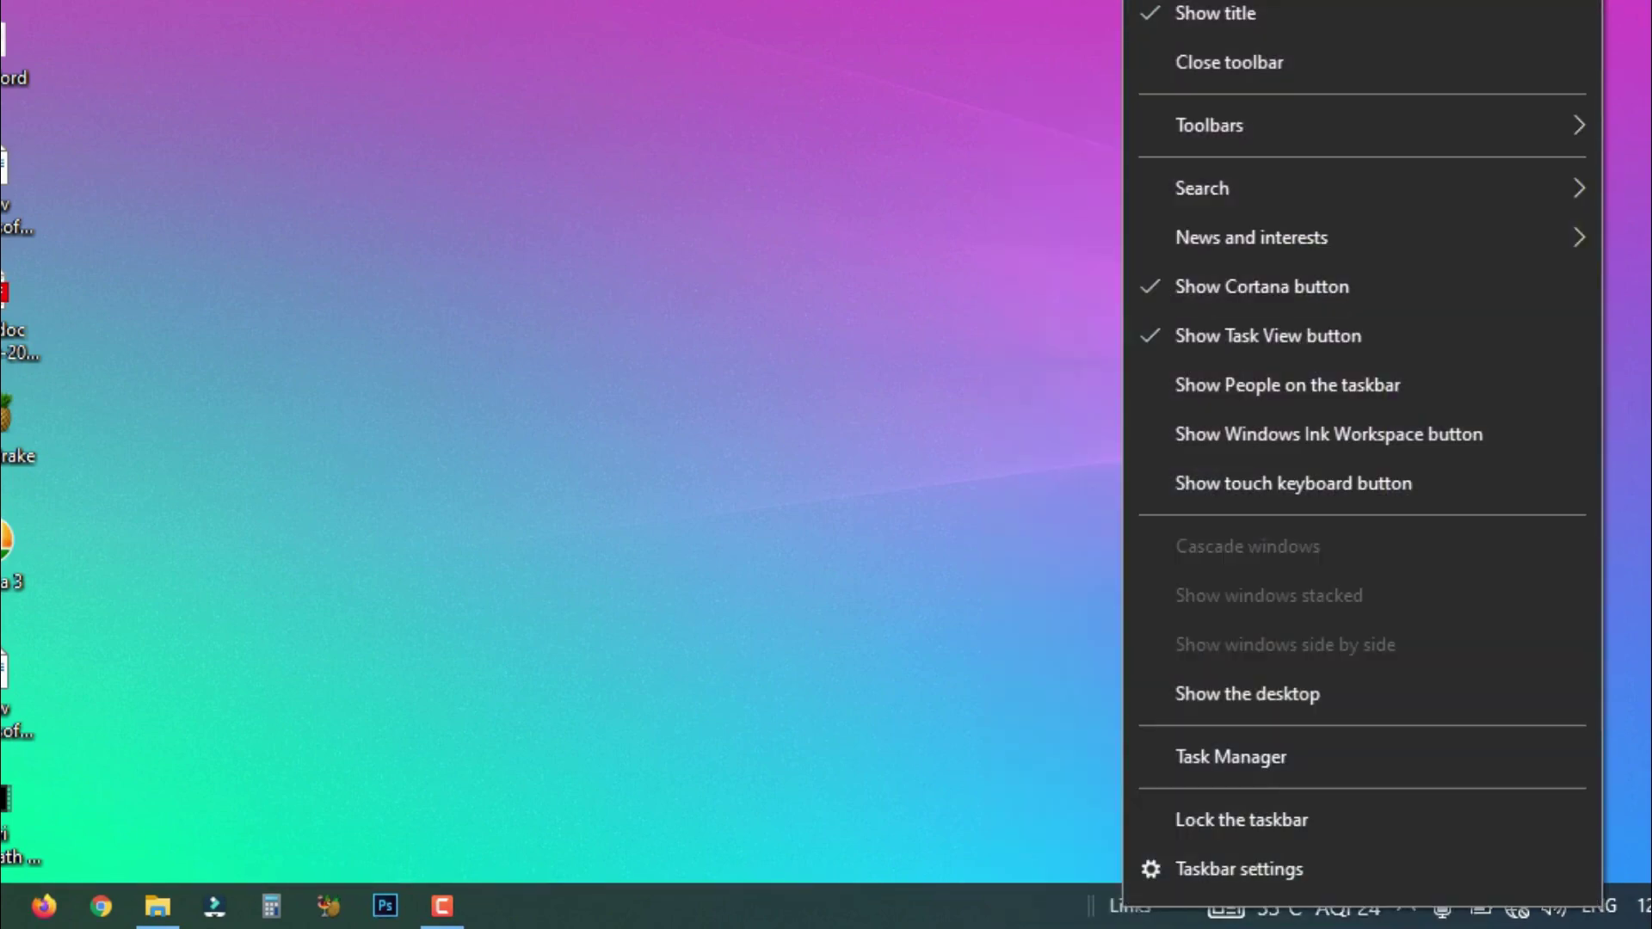
pyautogui.press('Escape')
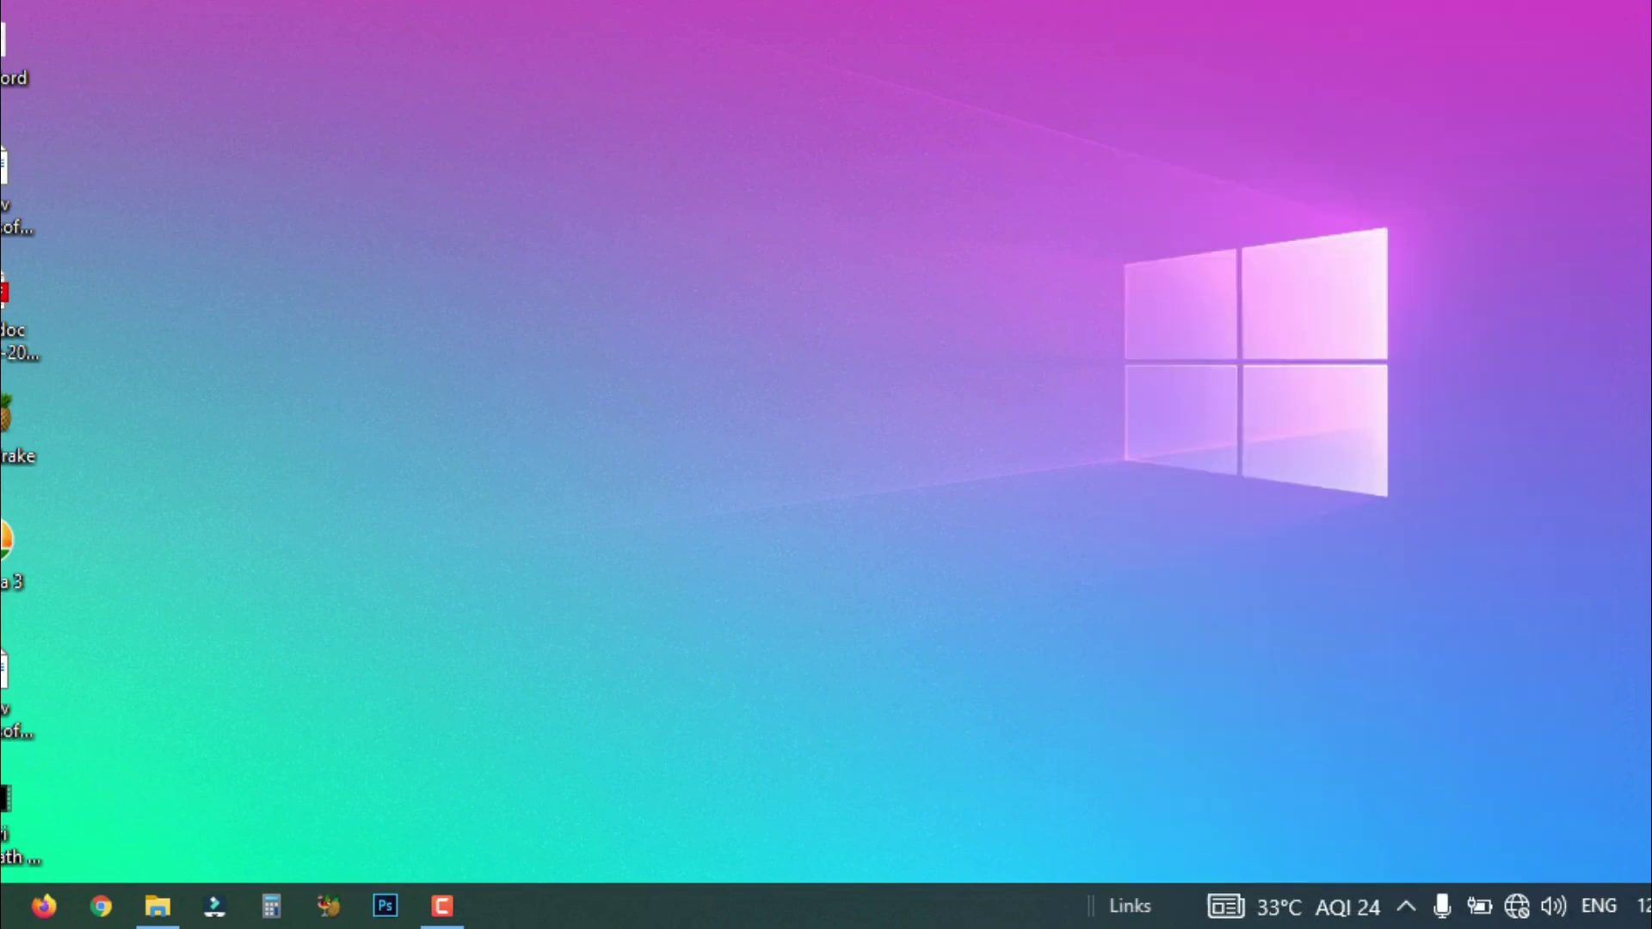
# Remove the Links toolbar from the taskbar
pyautogui.rightClick(805, 895)
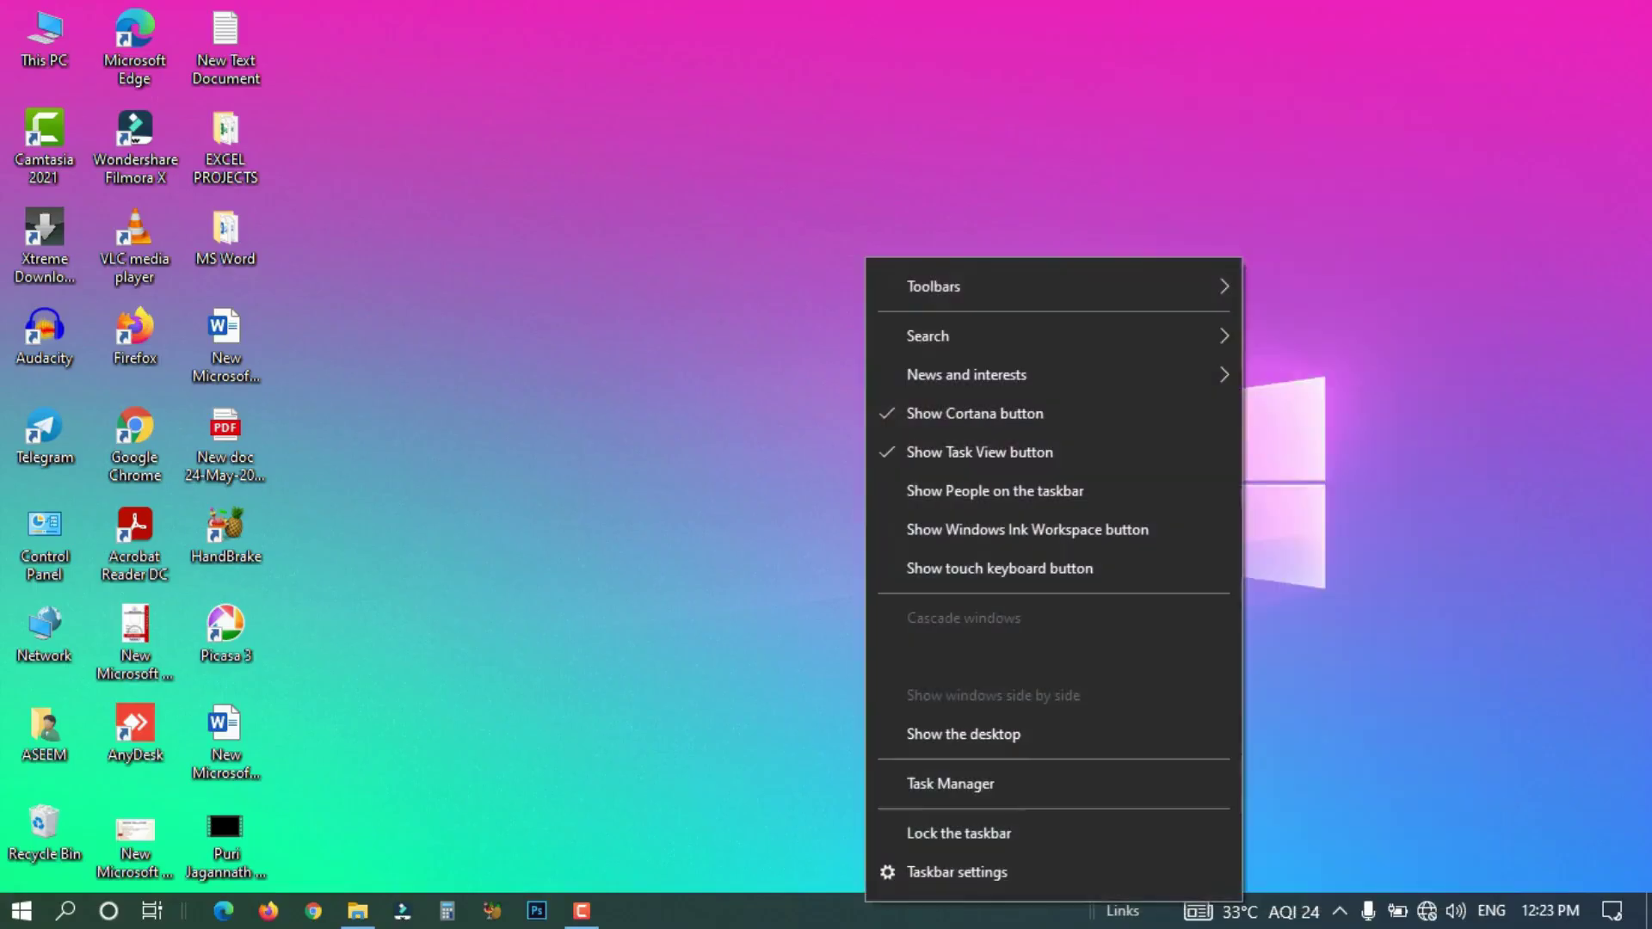
pyautogui.moveTo(895, 113)
pyautogui.click(1342, 161)
# Add the Desktop toolbar to the taskbar and expand its list of desktop items
pyautogui.rightClick(910, 911)
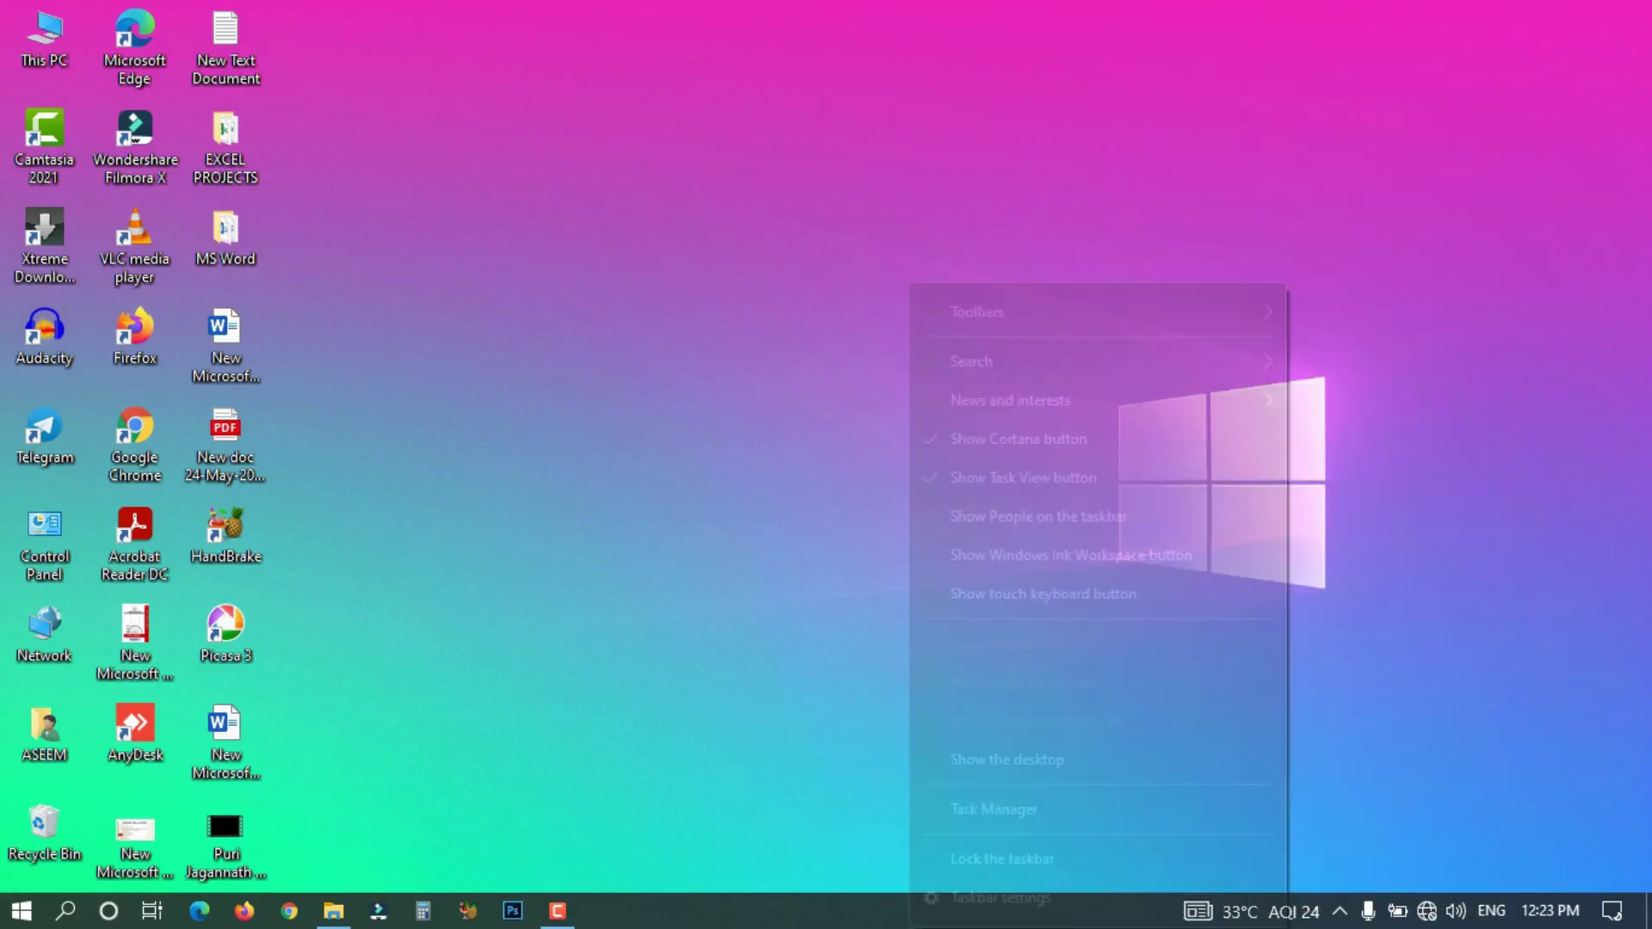
pyautogui.moveTo(976, 311)
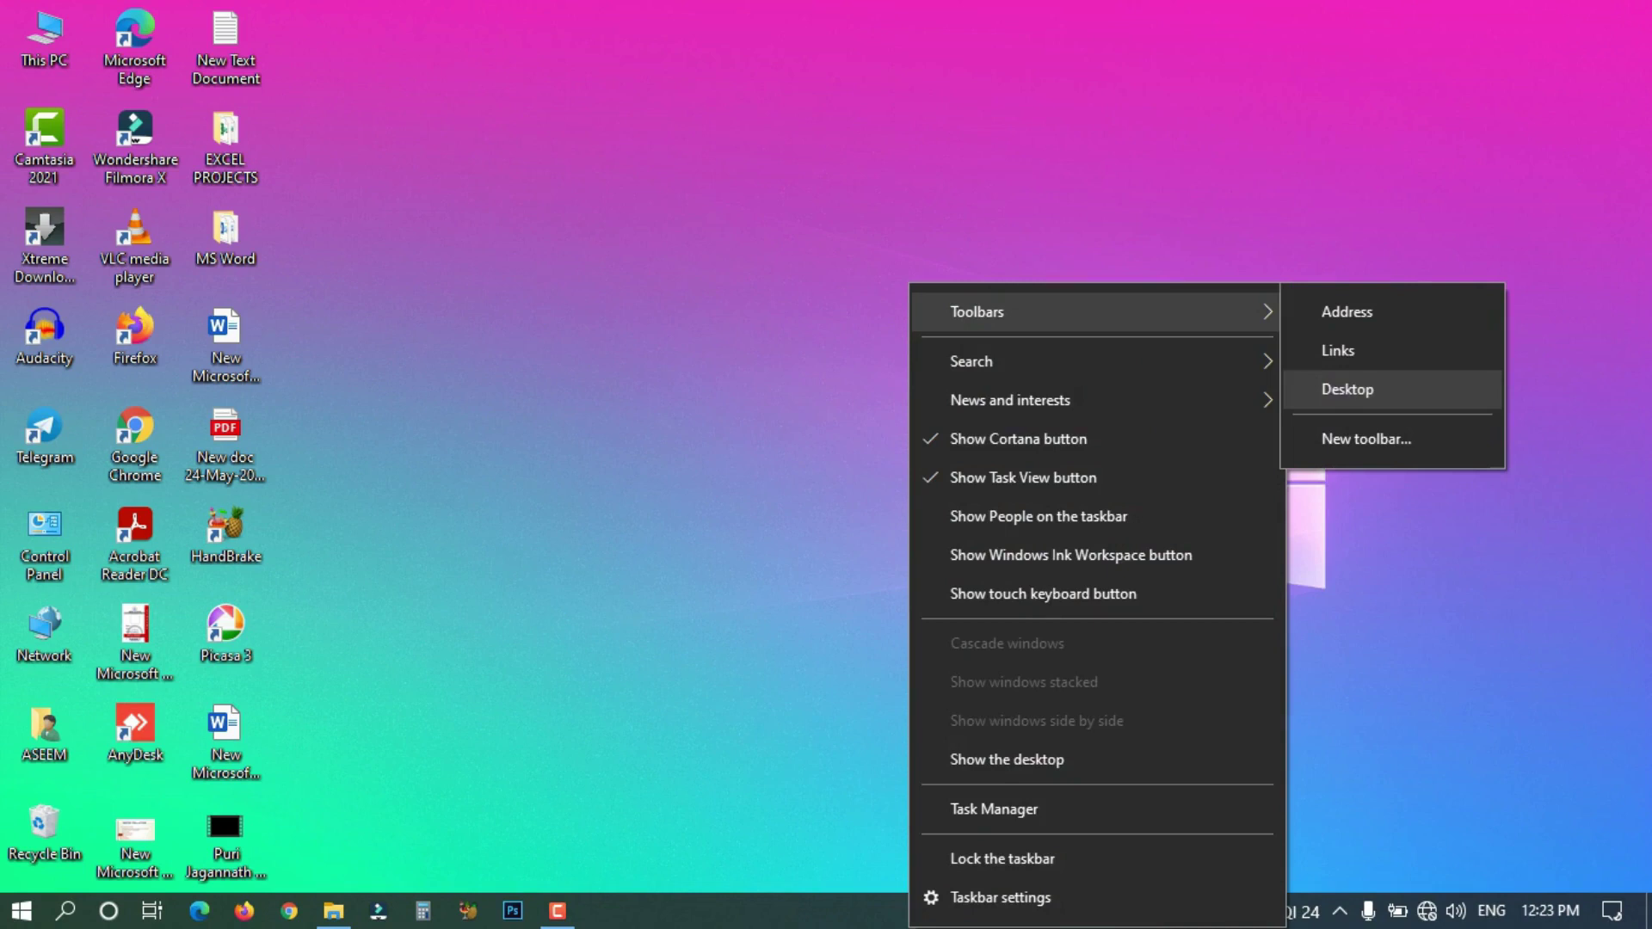
pyautogui.click(1347, 389)
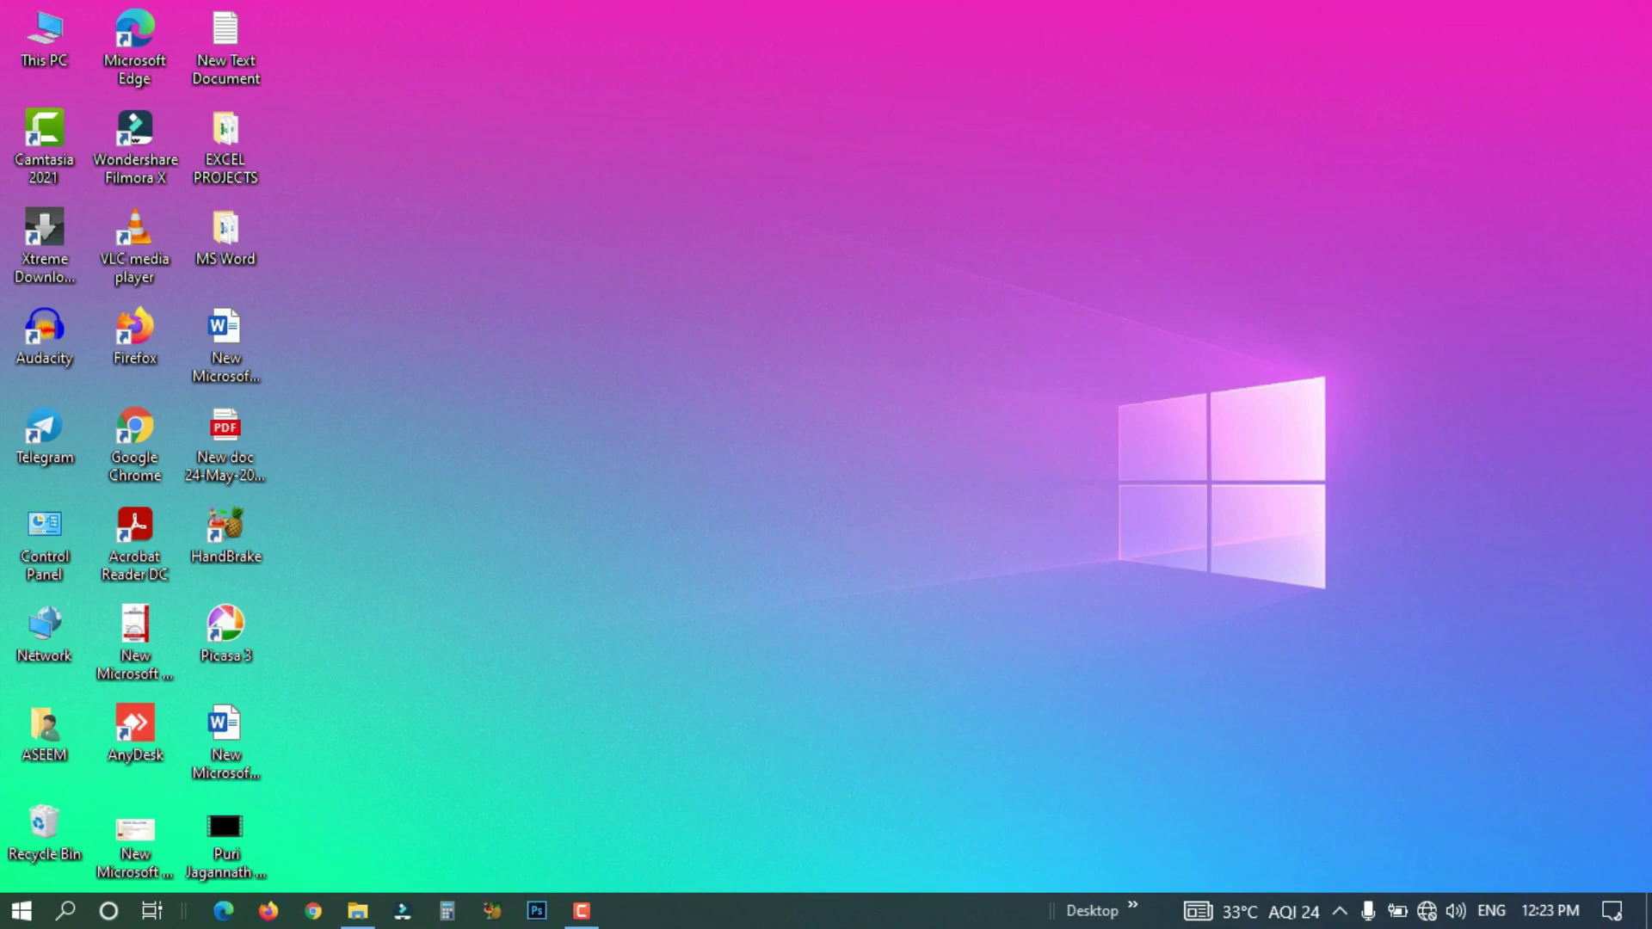
pyautogui.click(1133, 911)
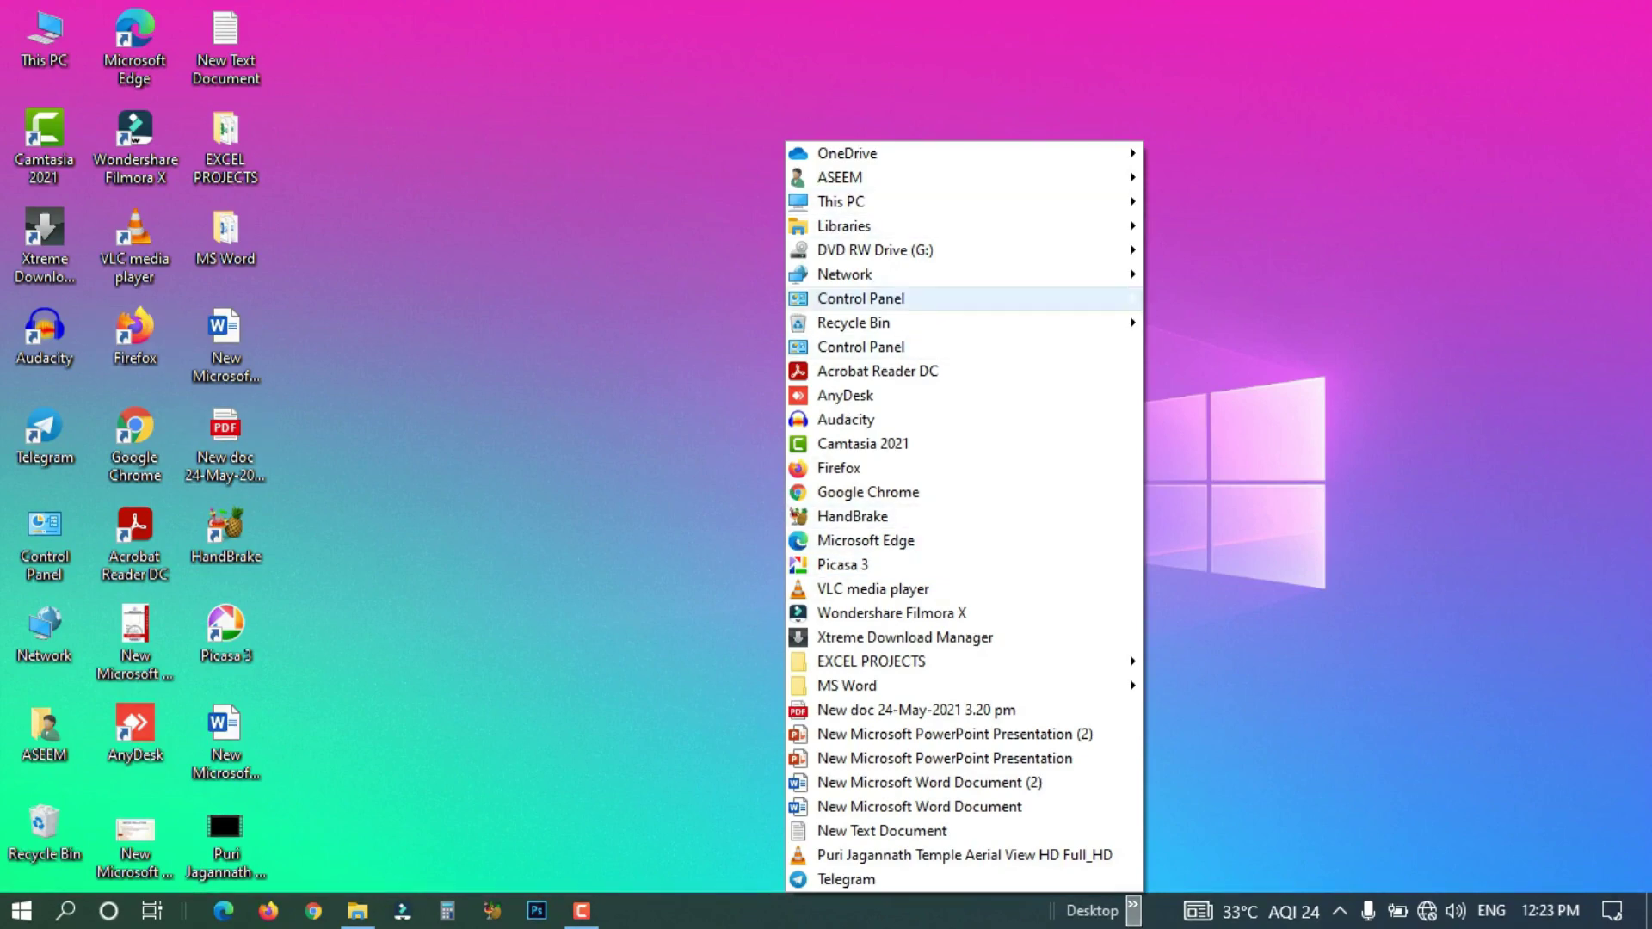
pyautogui.rightClick(840, 910)
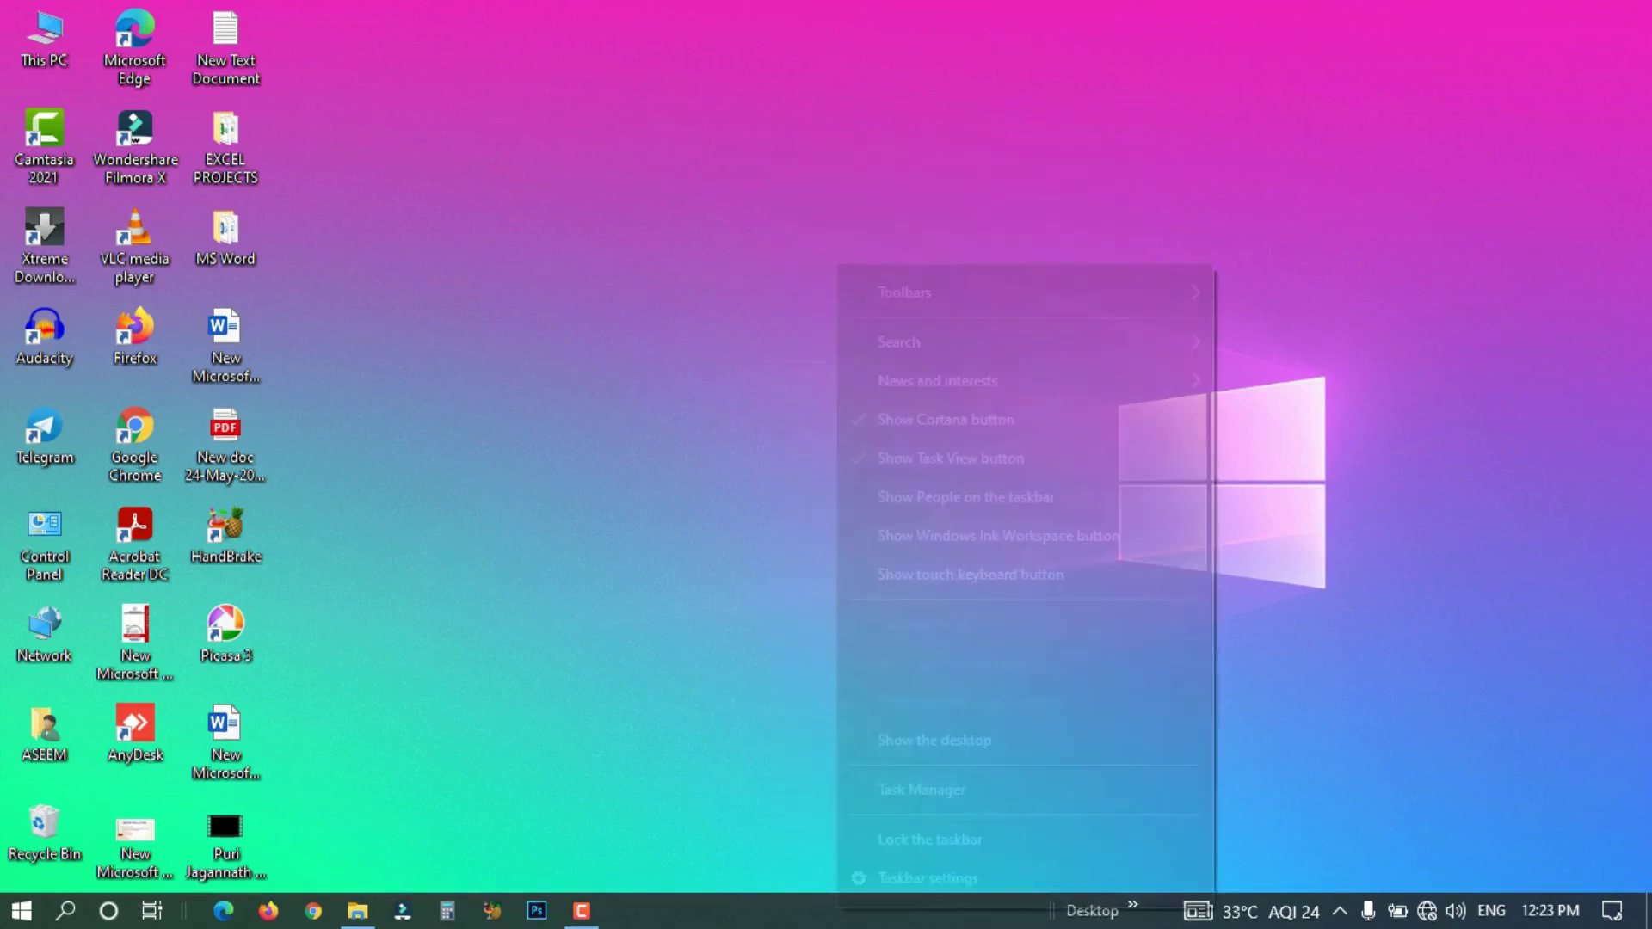
pyautogui.press('Escape')
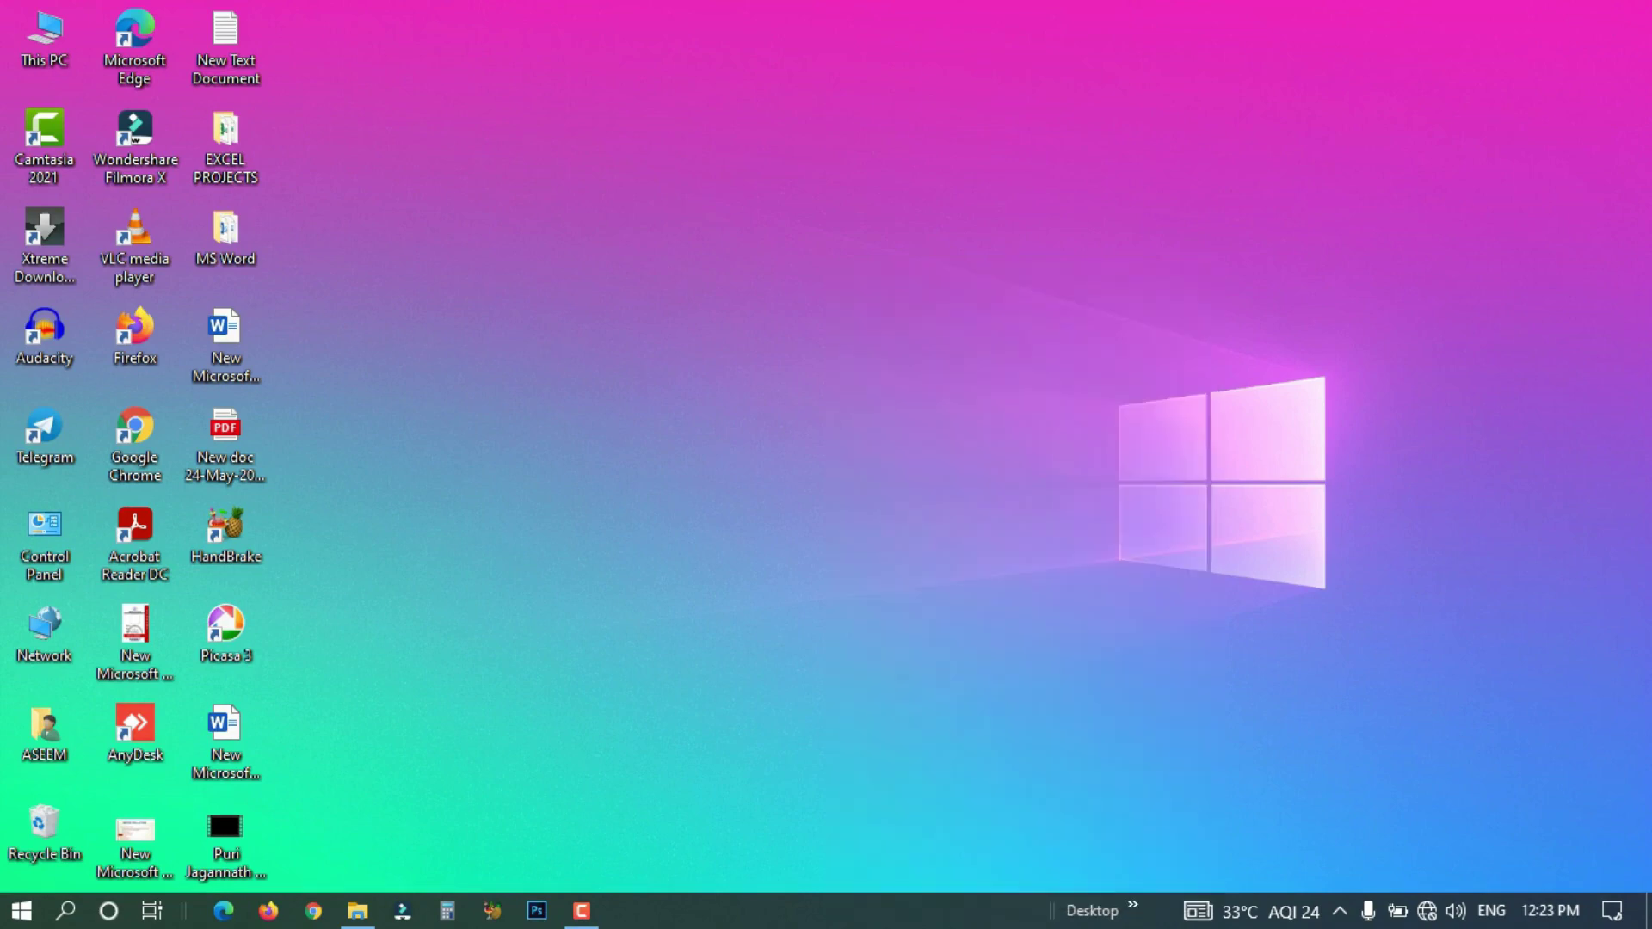
# Remove the Desktop toolbar from the taskbar
pyautogui.rightClick(732, 906)
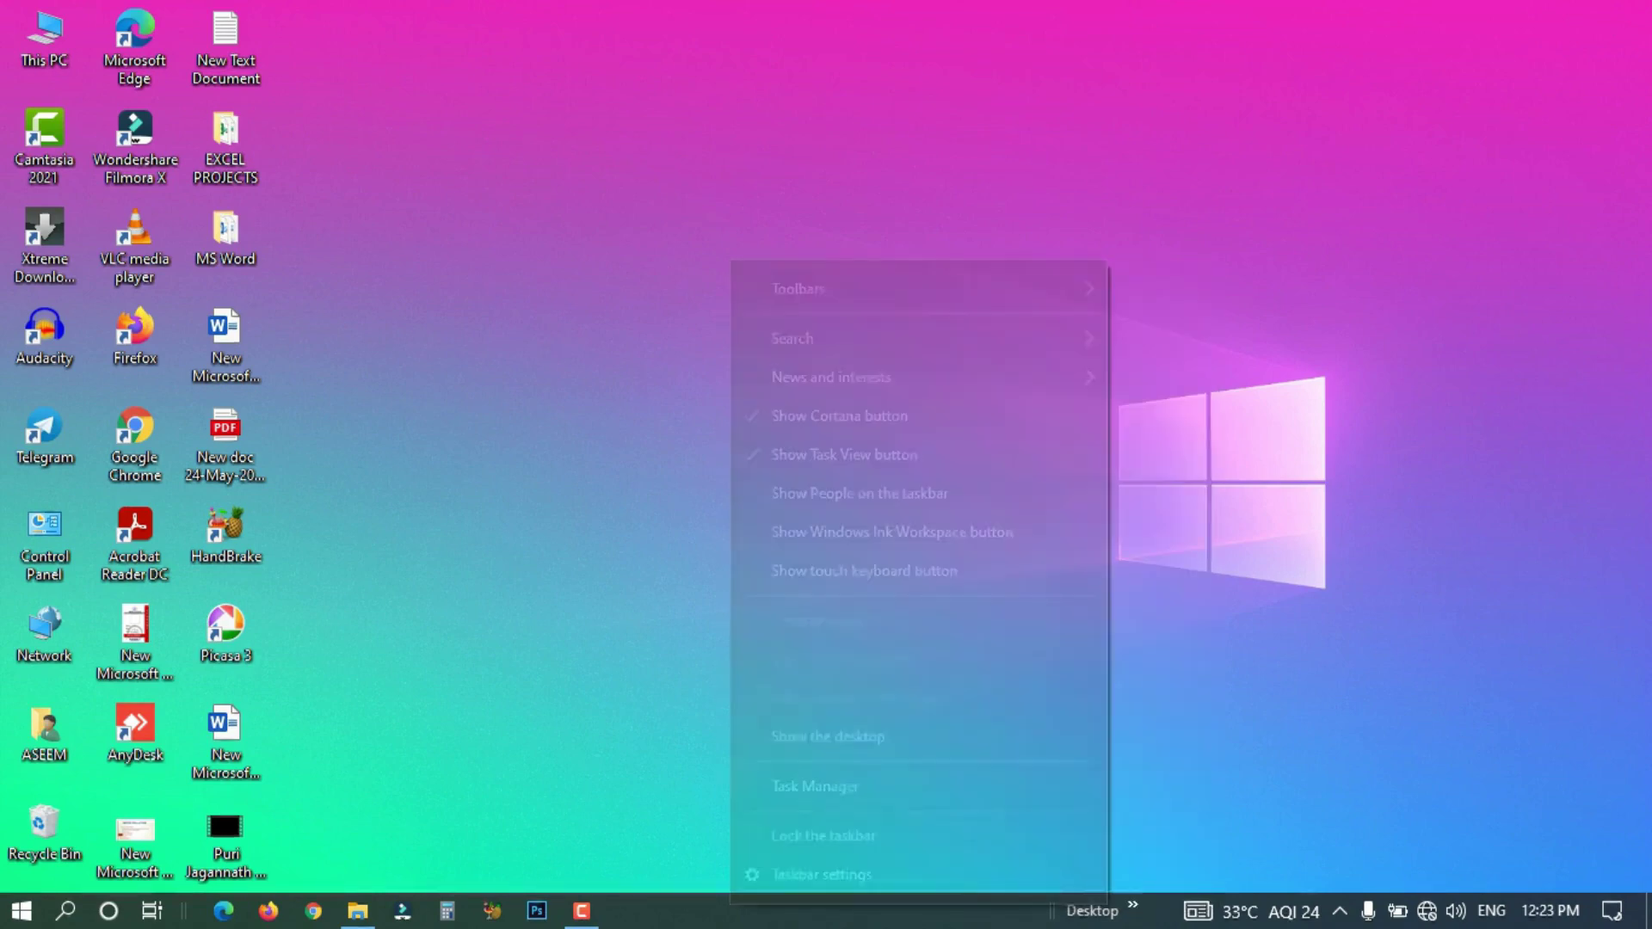
pyautogui.moveTo(831, 290)
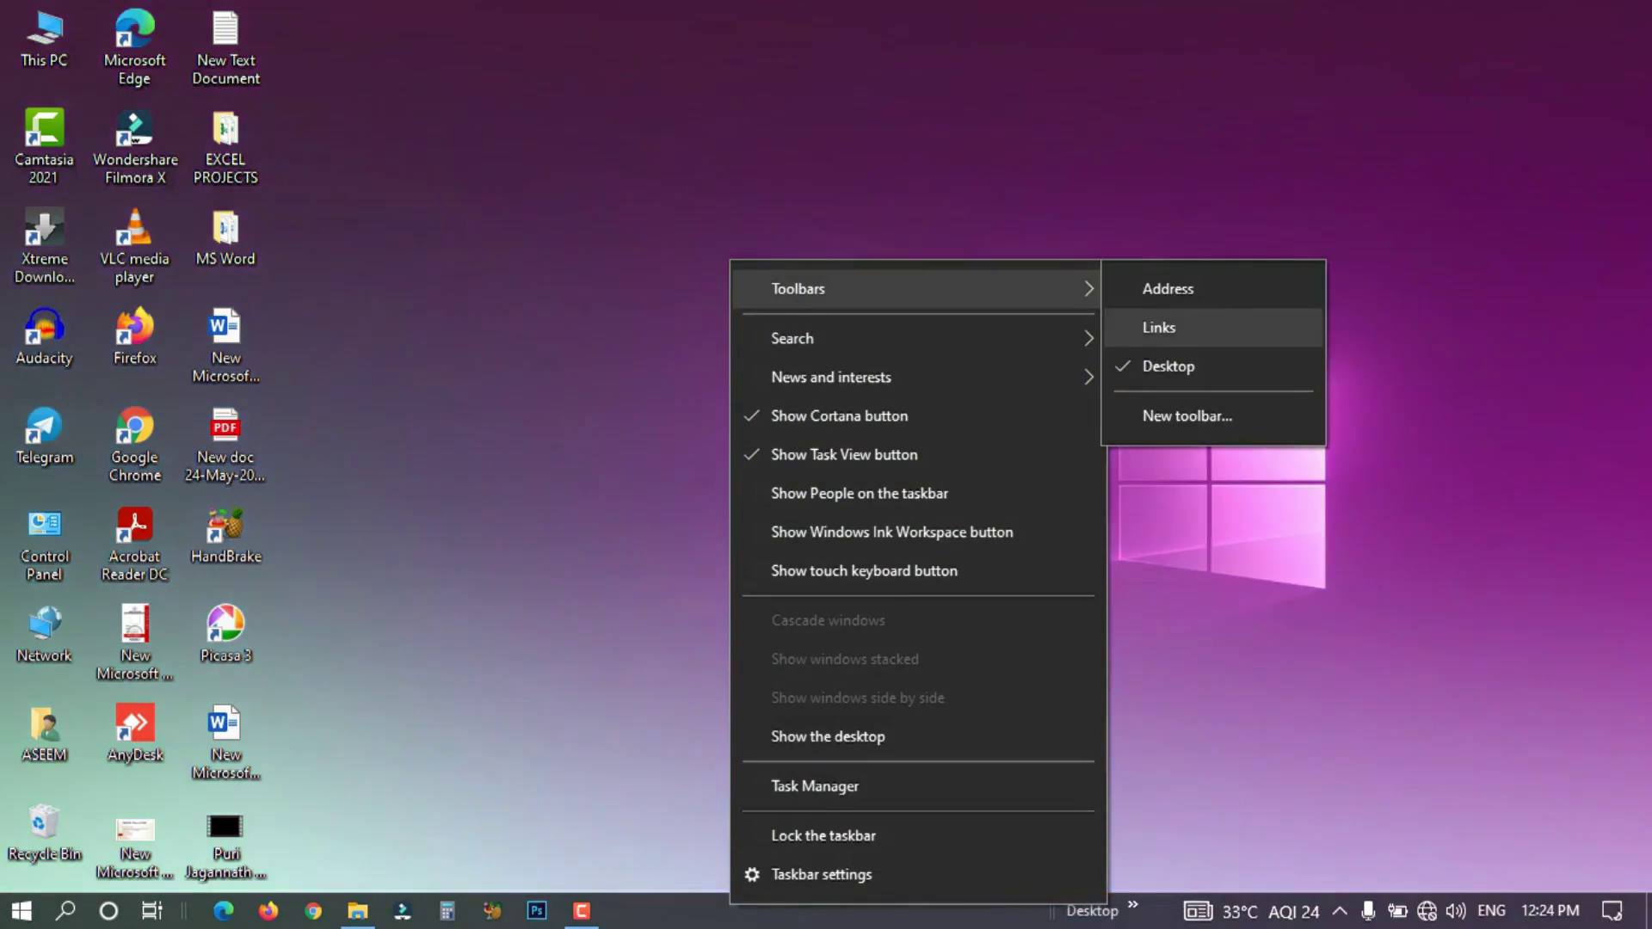
pyautogui.click(1169, 365)
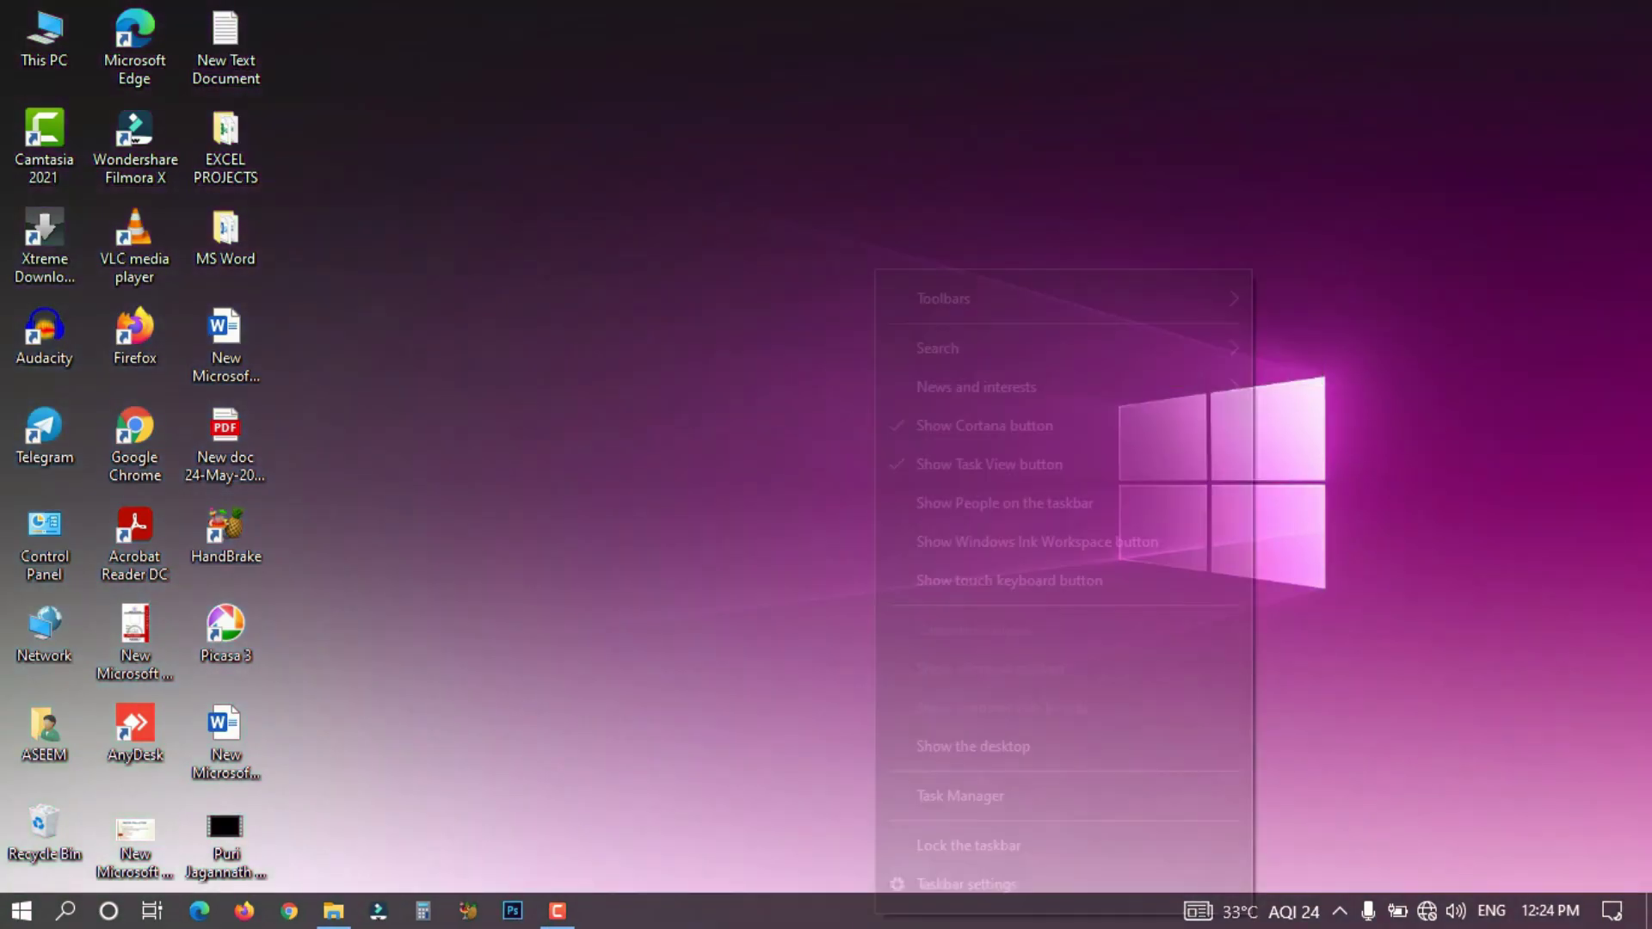
# Start creating a new taskbar toolbar, browse to New Volume (D:) in the folder chooser, and cancel
pyautogui.moveTo(946, 299)
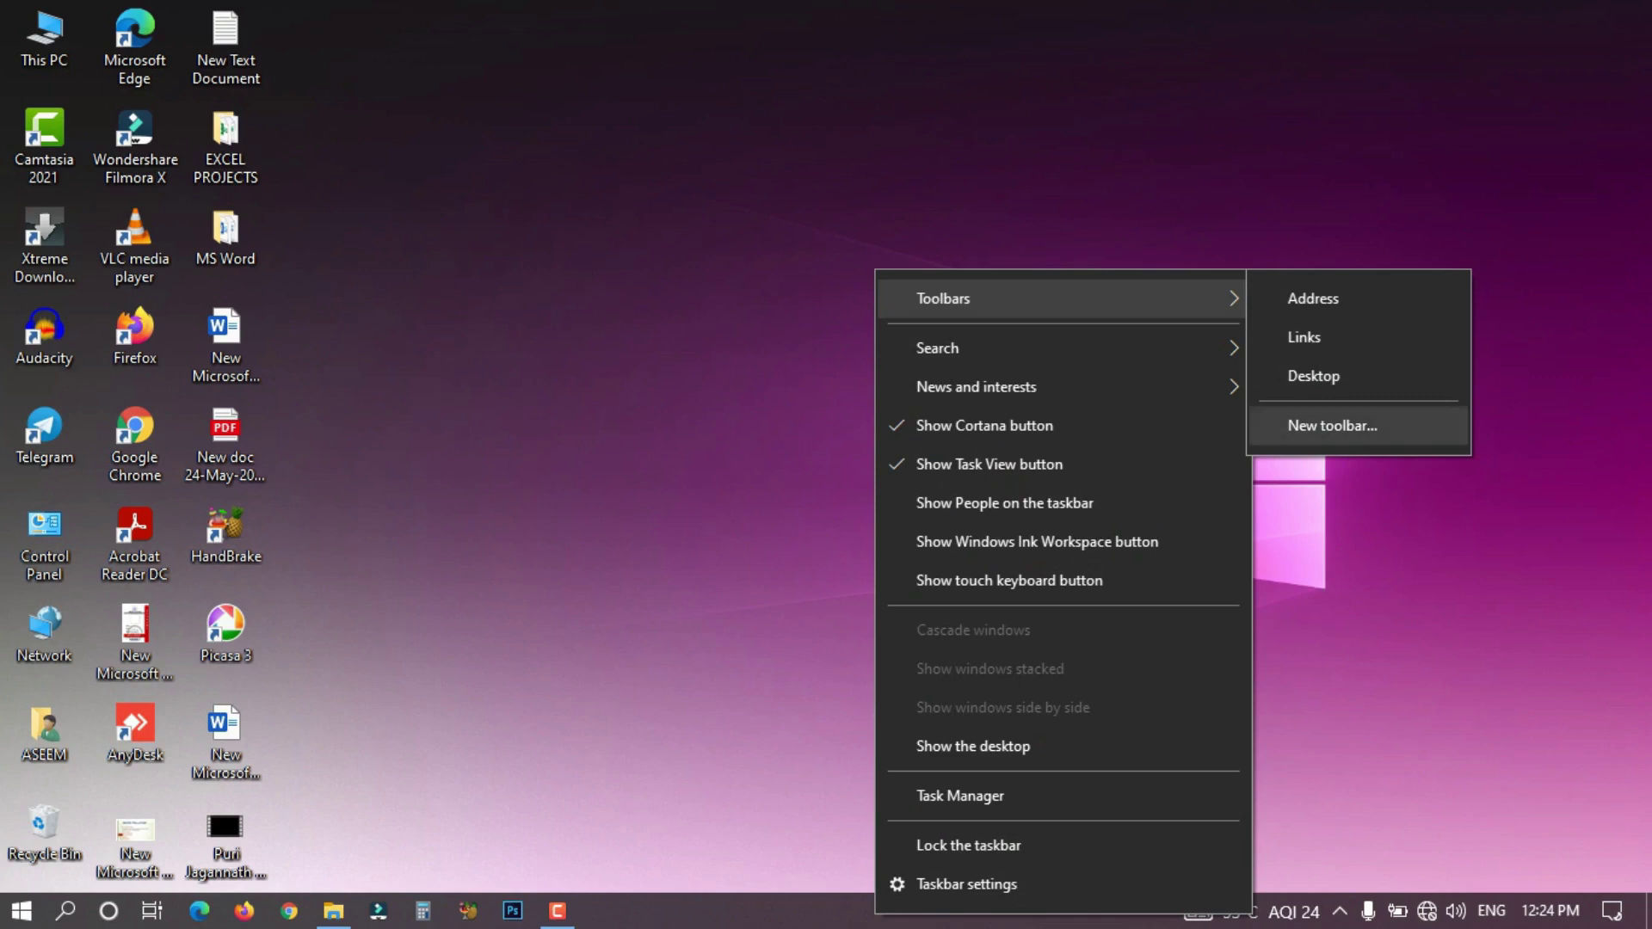
pyautogui.click(1332, 426)
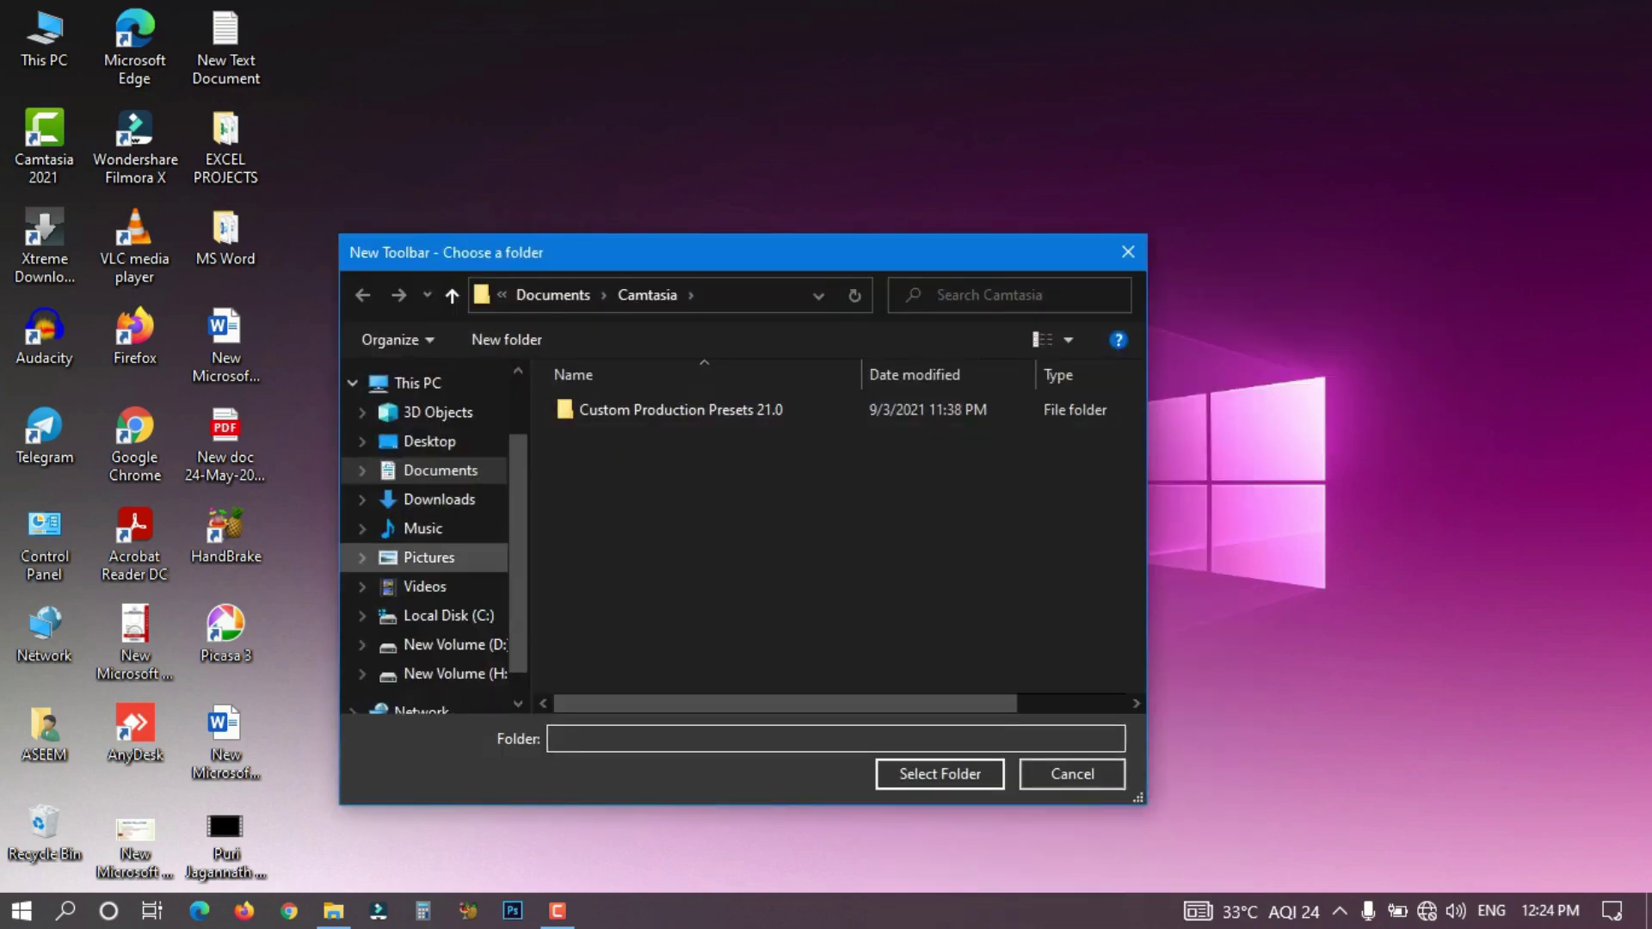
pyautogui.scroll(-1, 430, 559)
pyautogui.click(455, 607)
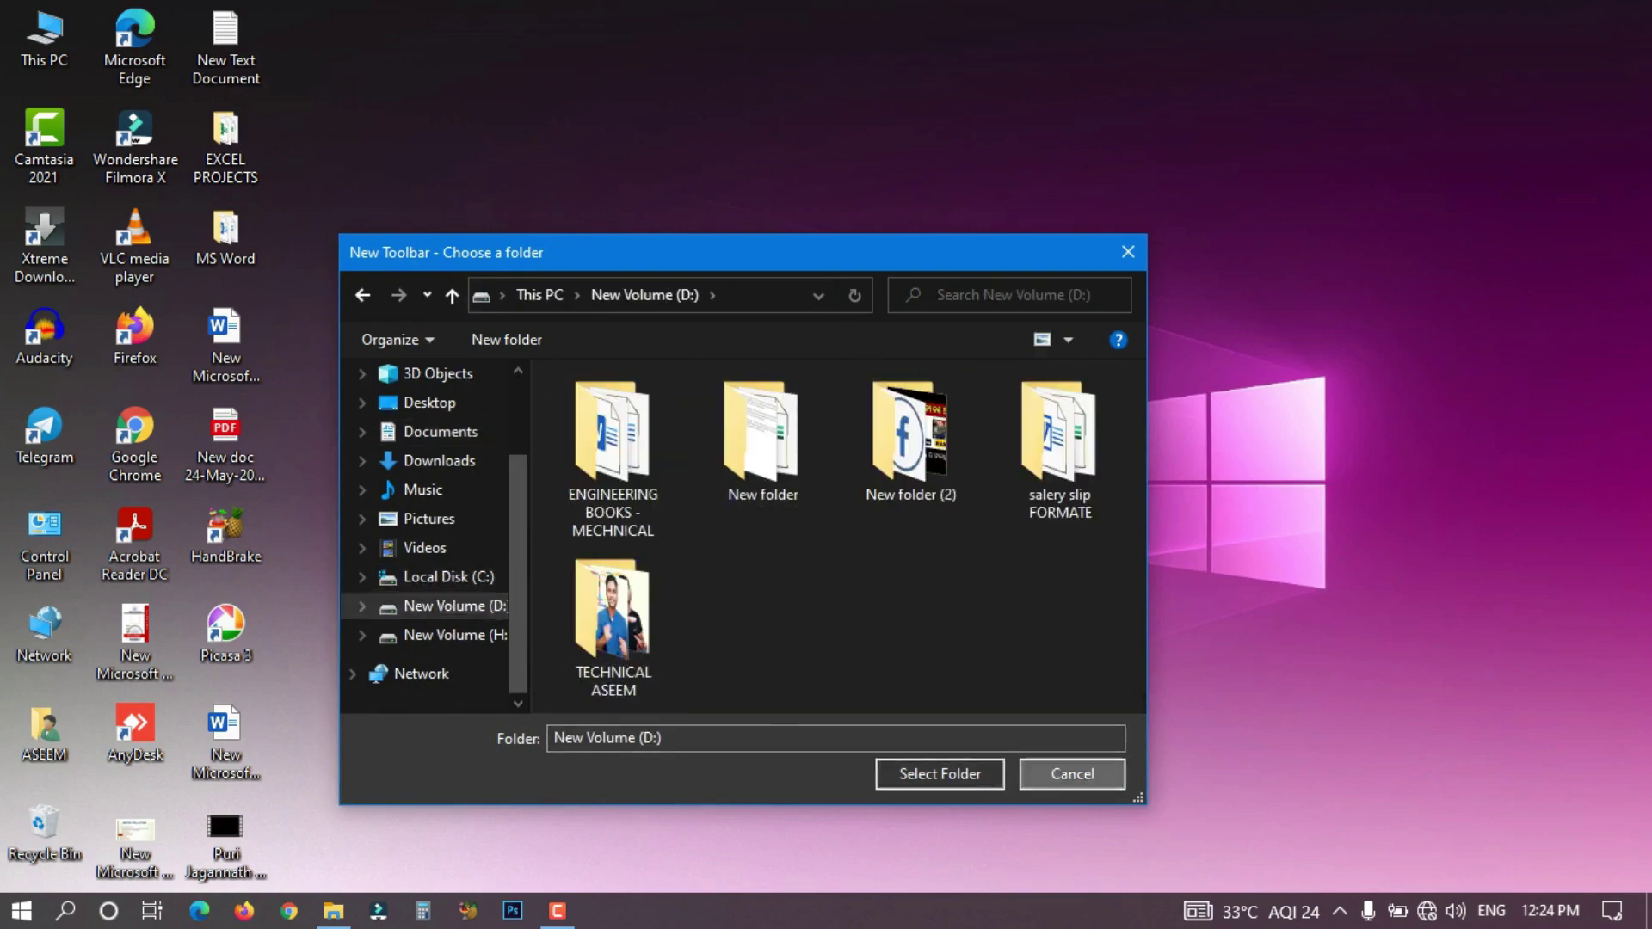
pyautogui.click(1072, 773)
# Hide the search icon from the taskbar
pyautogui.rightClick(882, 910)
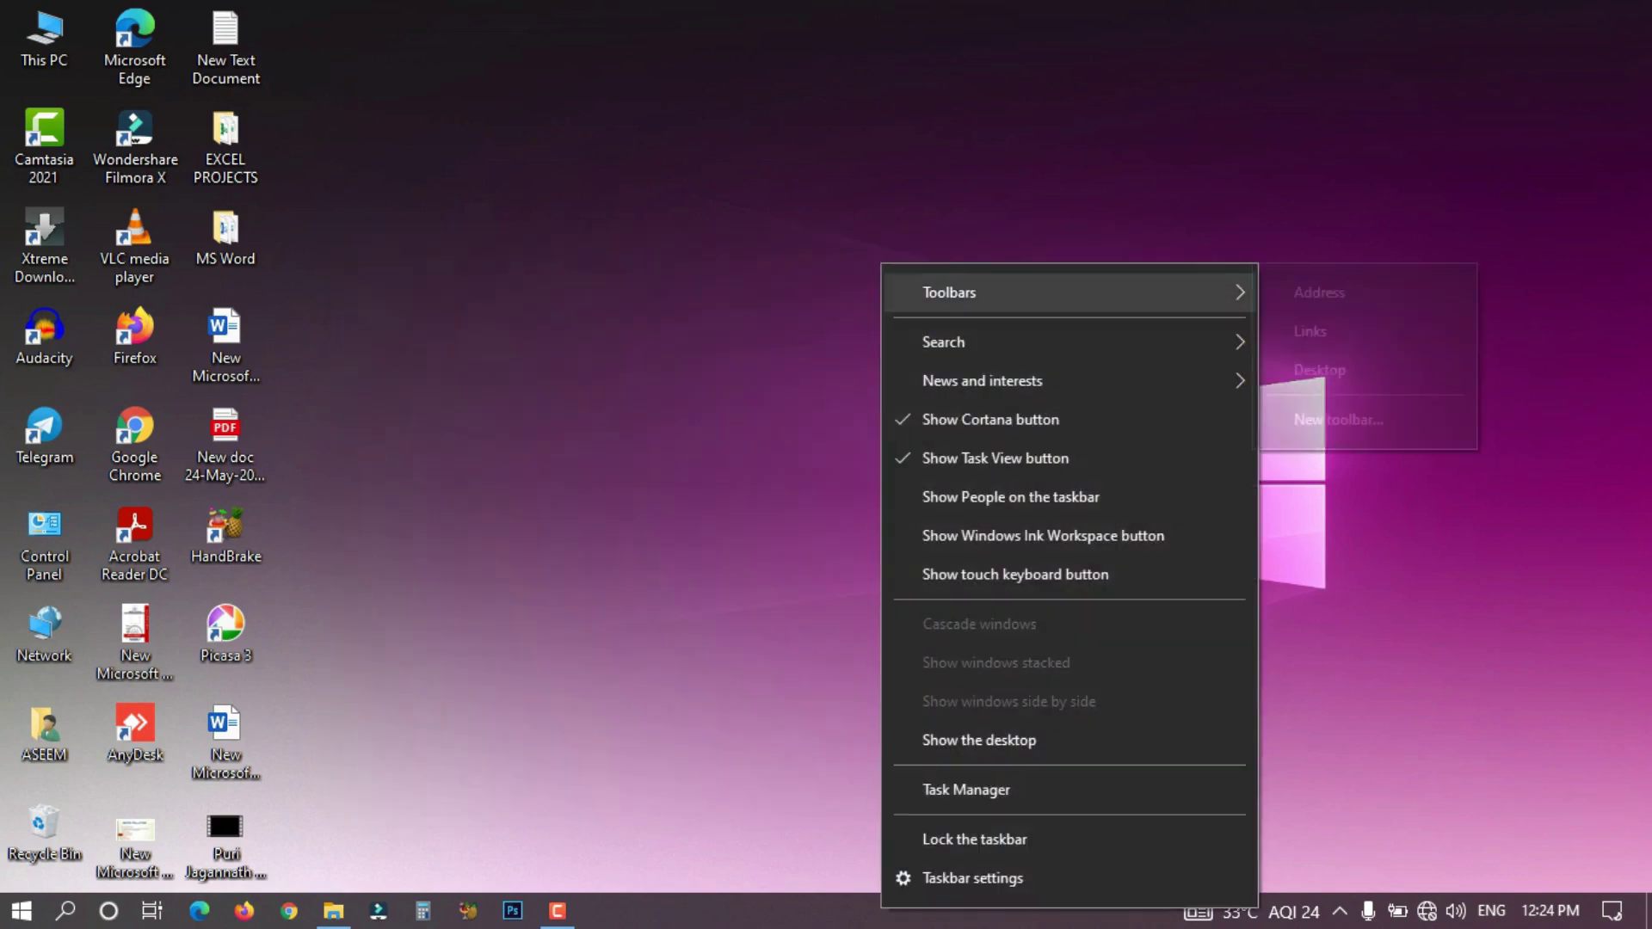
pyautogui.click(818, 826)
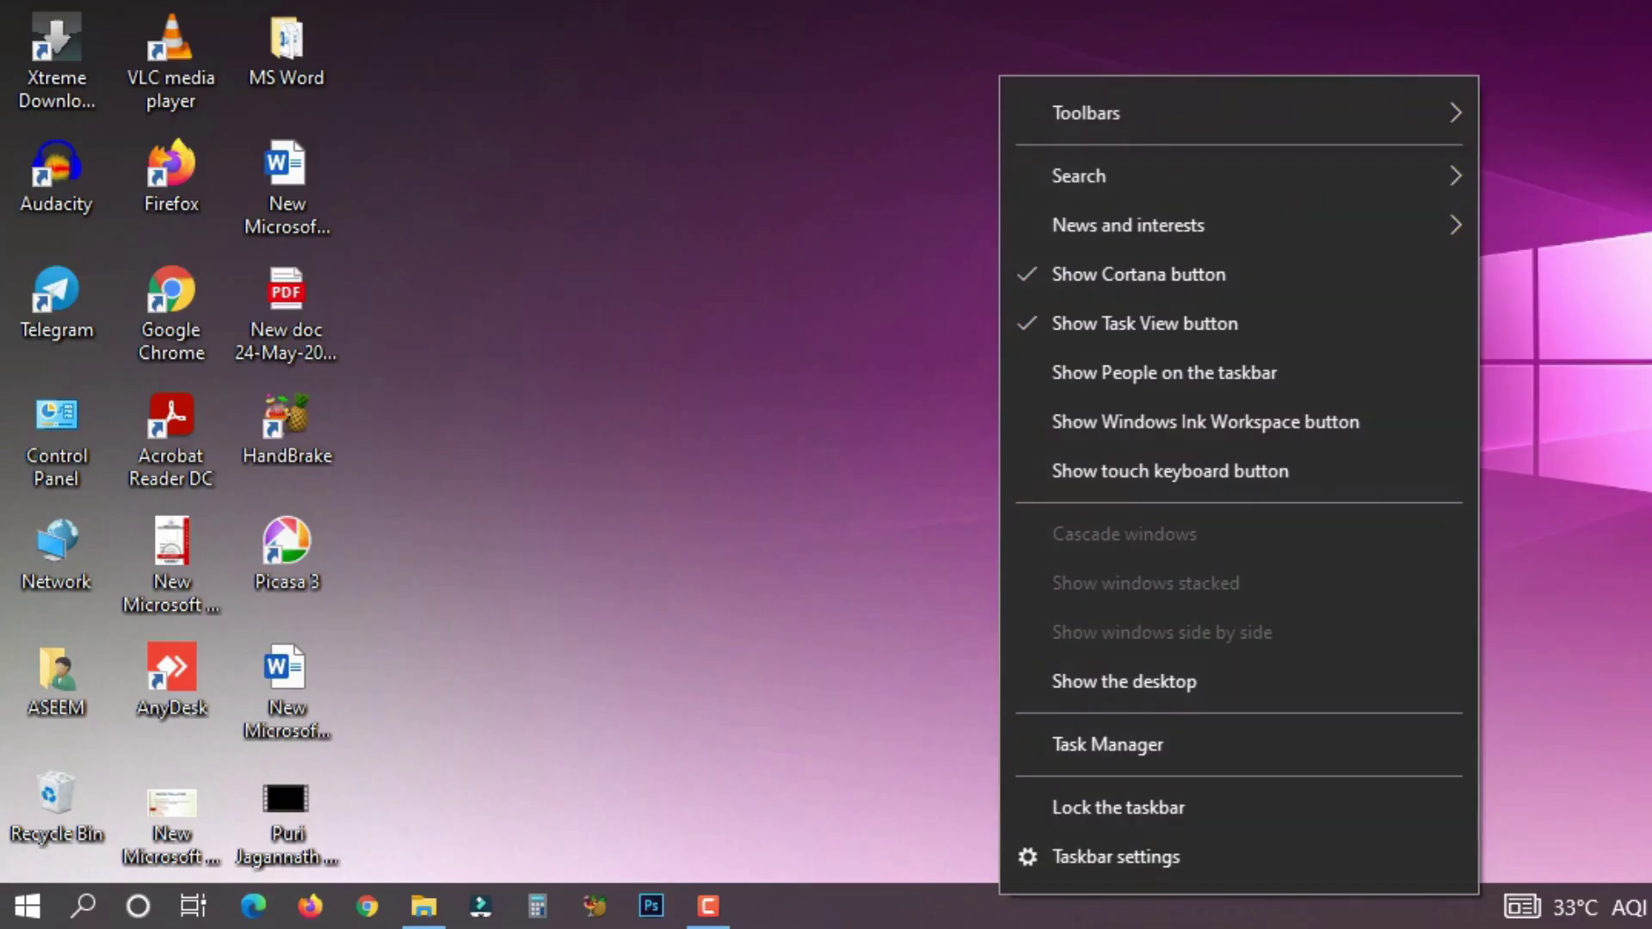
pyautogui.moveTo(1239, 176)
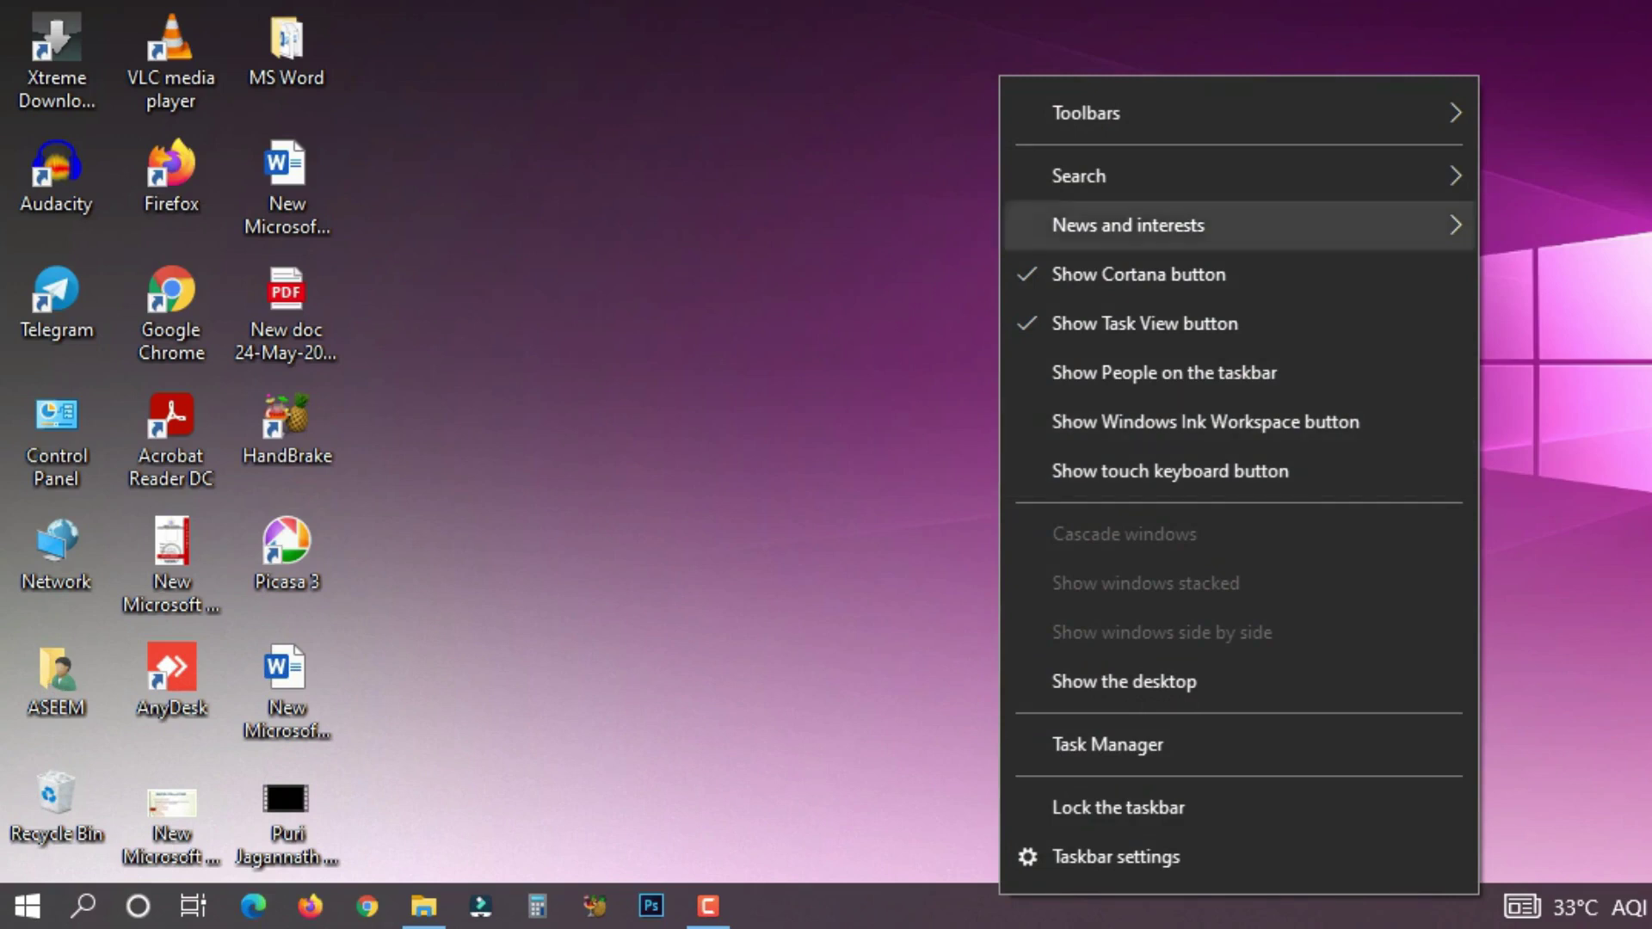
pyautogui.moveTo(1079, 175)
pyautogui.click(1553, 185)
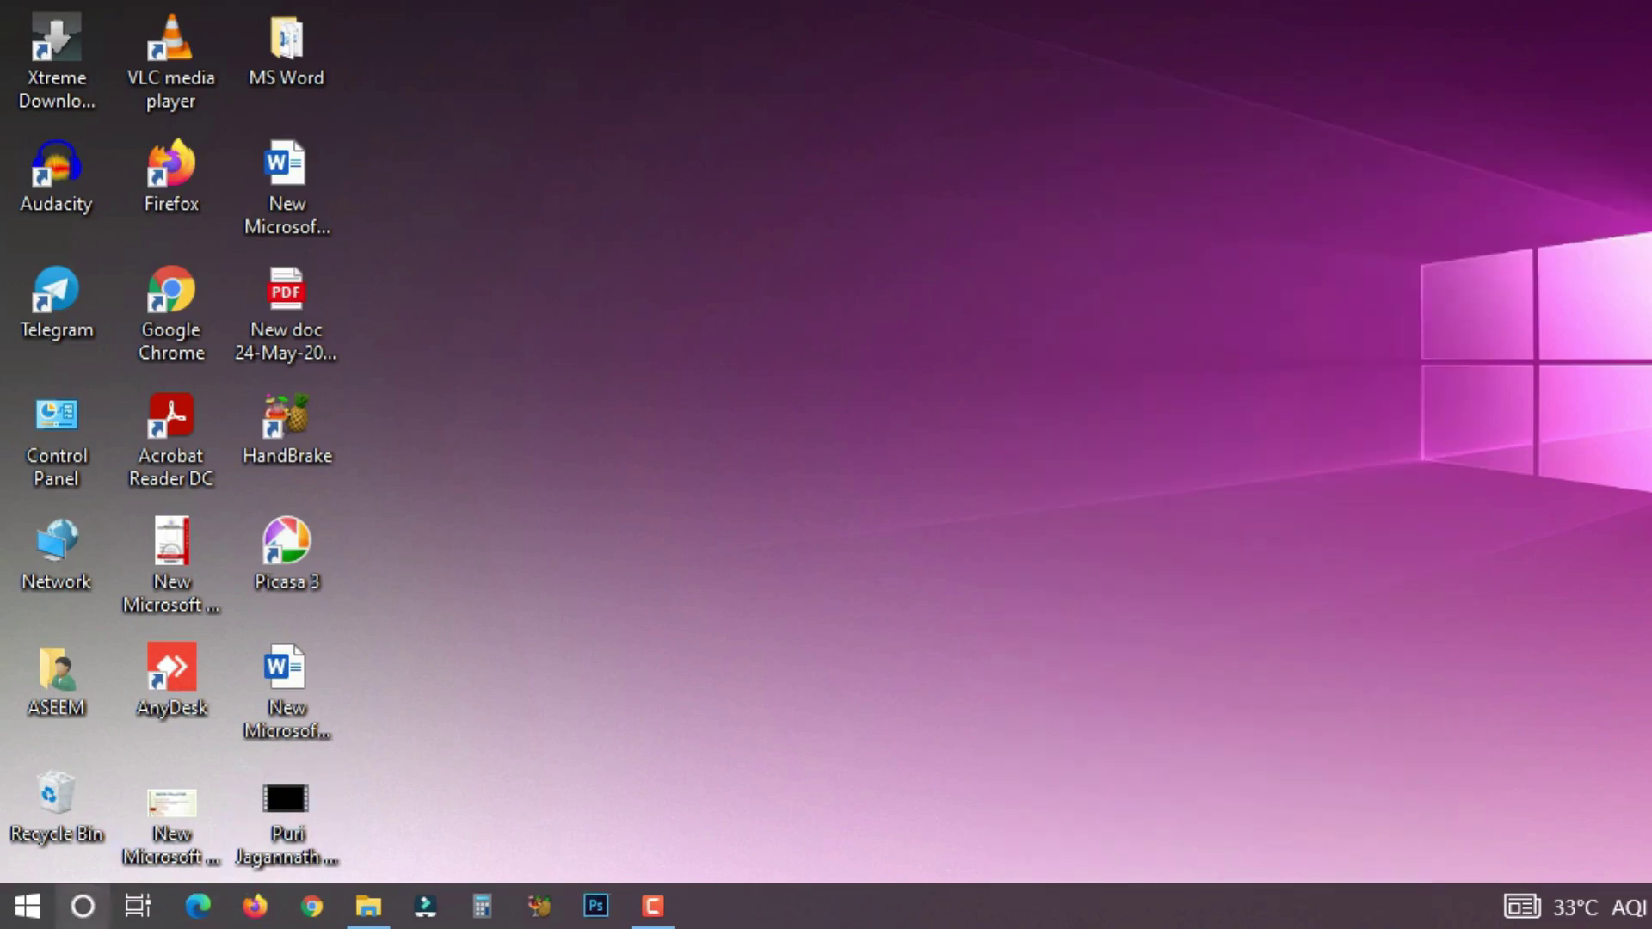
# Set the taskbar's Search option to show the search icon
pyautogui.rightClick(748, 905)
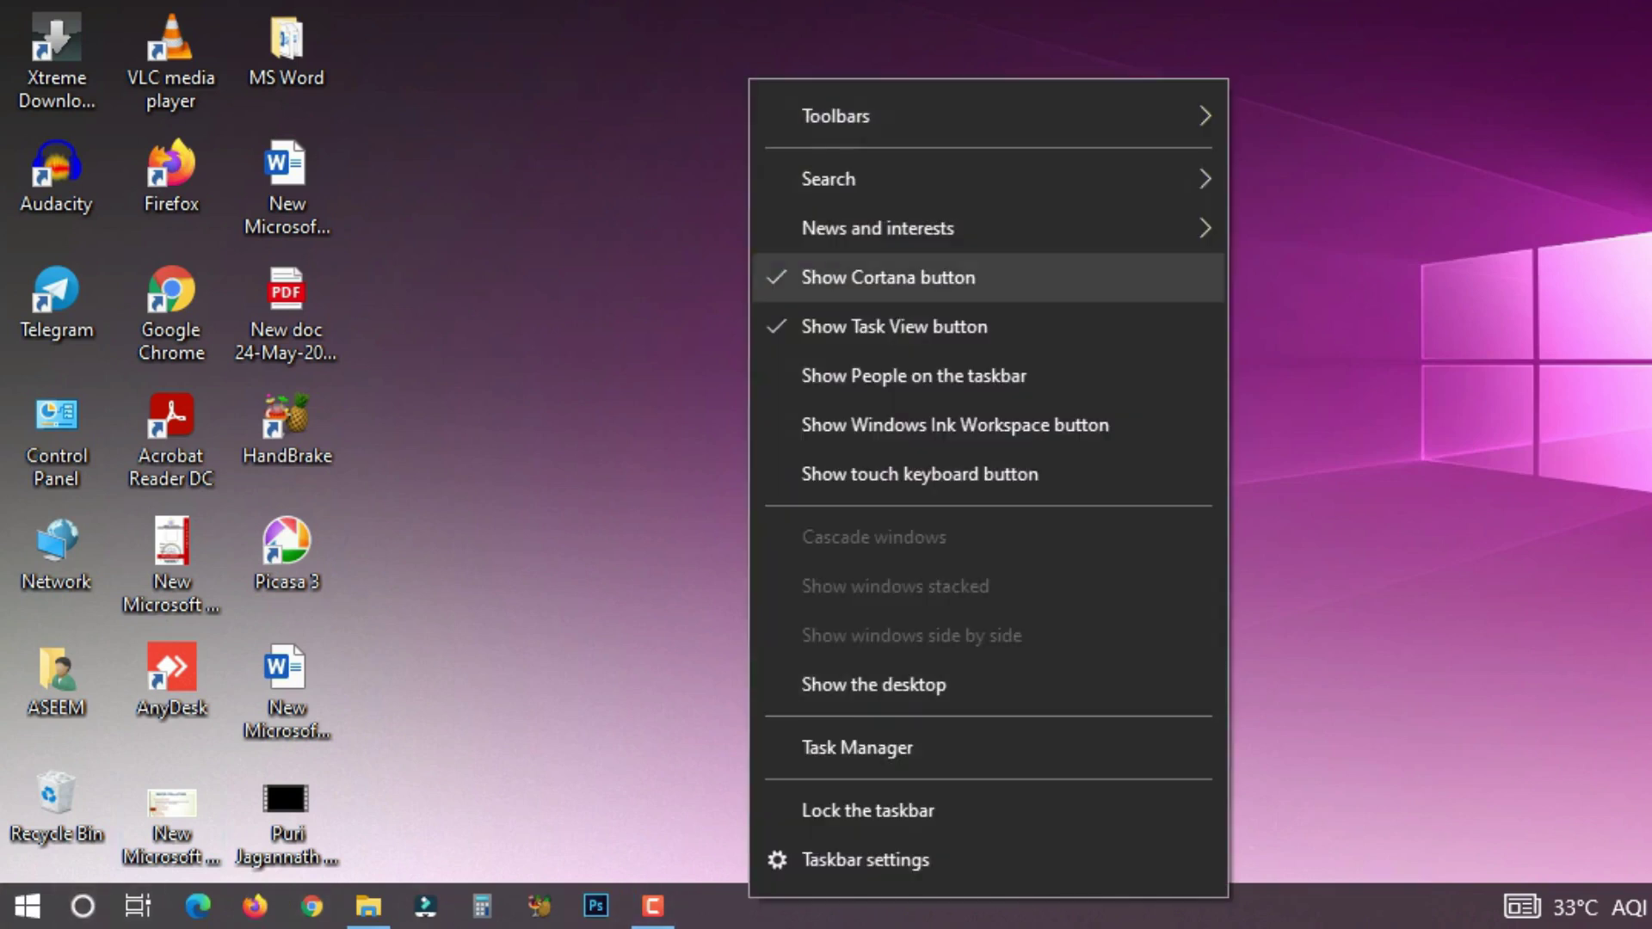
pyautogui.moveTo(990, 176)
pyautogui.click(1344, 237)
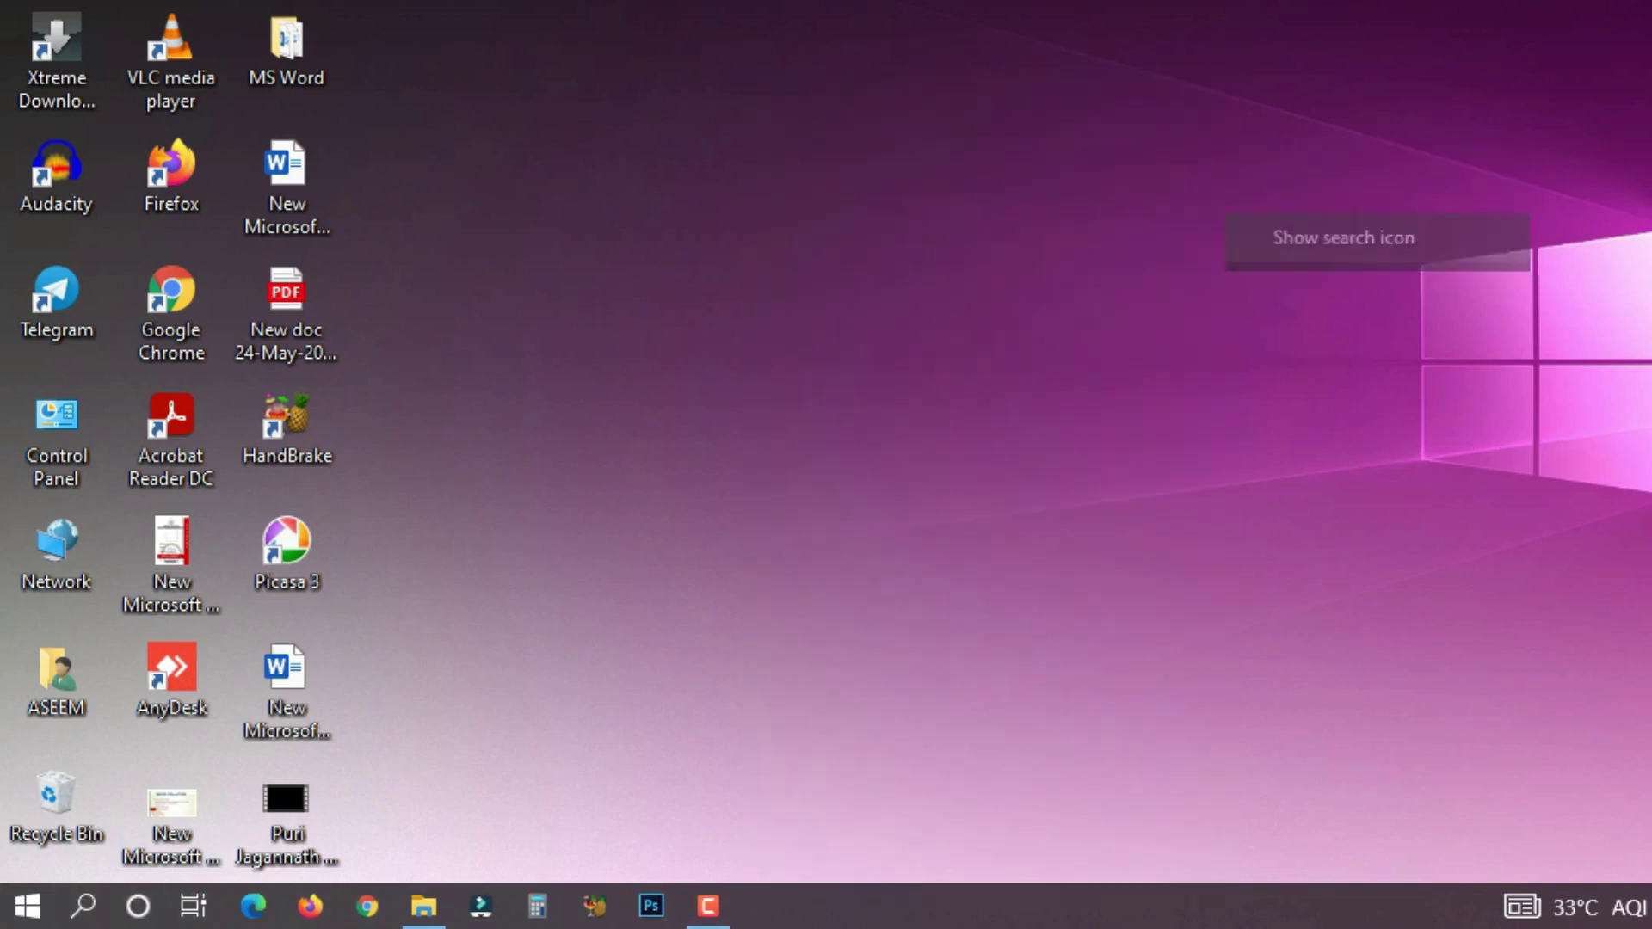
# Turn off News and interests on the taskbar
pyautogui.rightClick(919, 899)
pyautogui.moveTo(1048, 228)
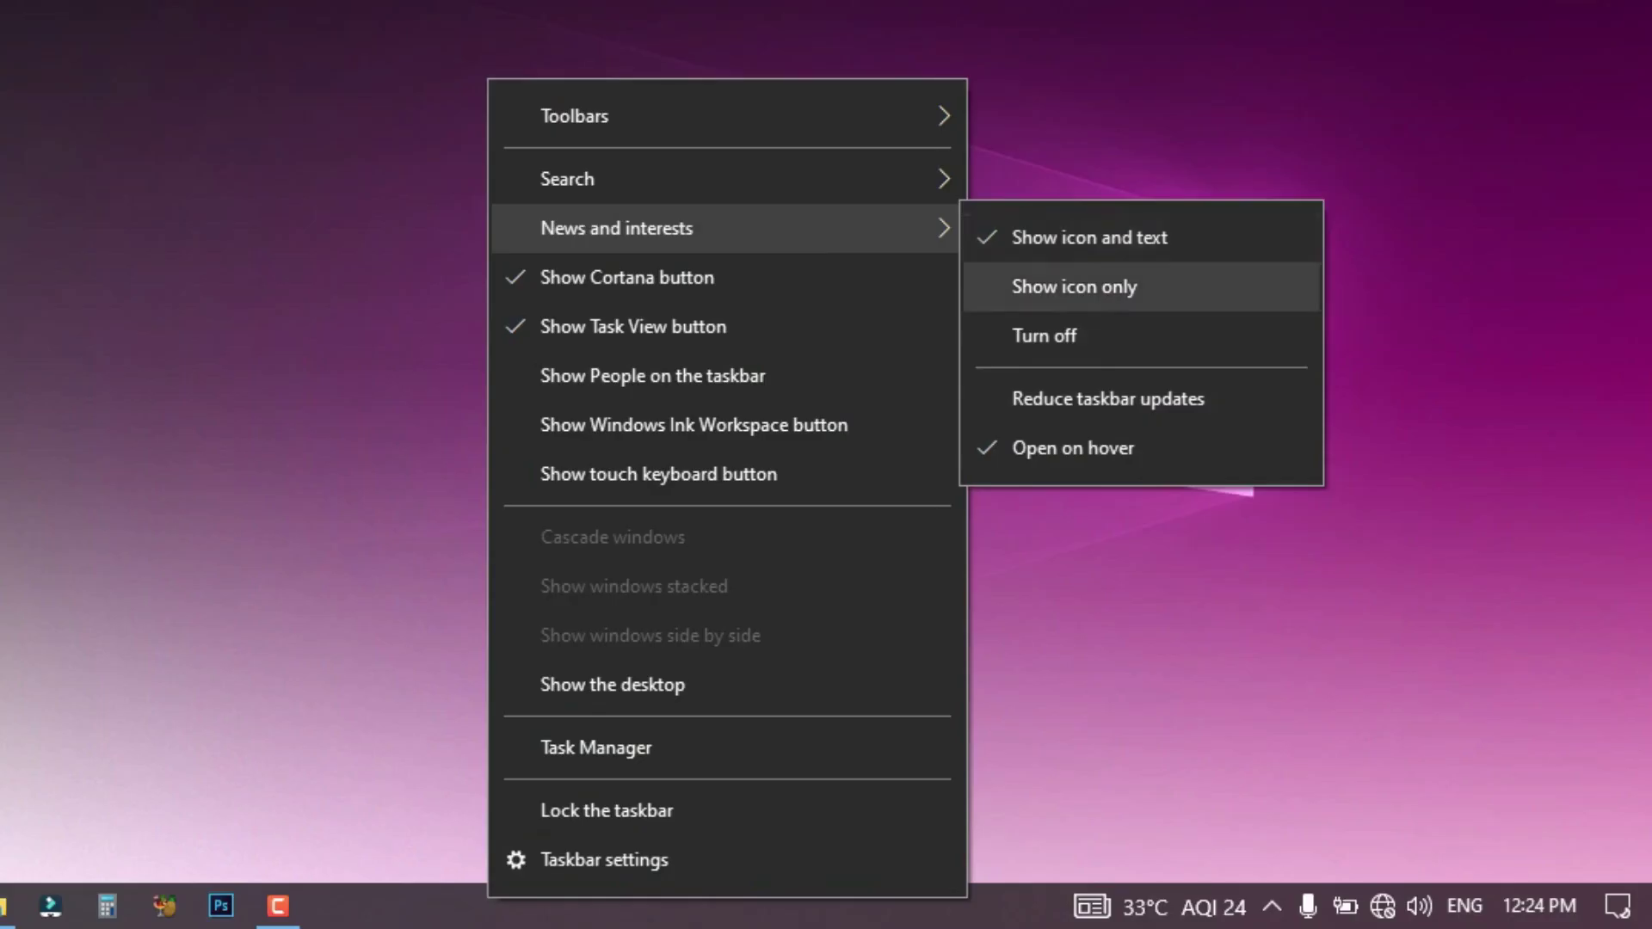
pyautogui.click(1043, 335)
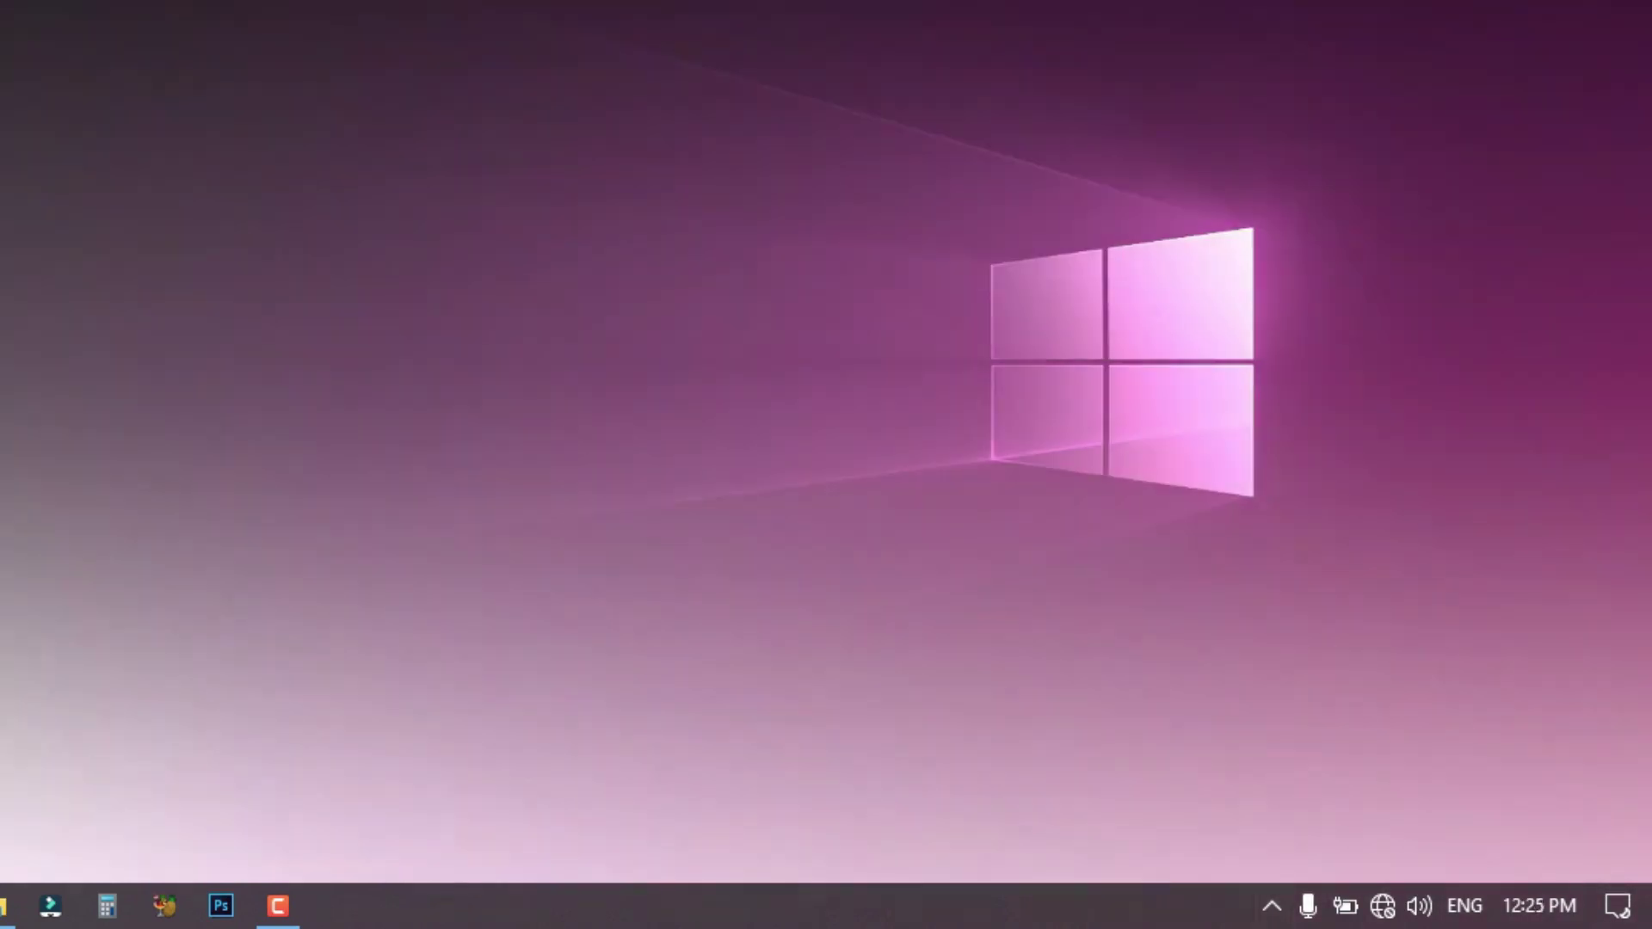
# Set News and interests on the taskbar to show icon and text
pyautogui.rightClick(1272, 905)
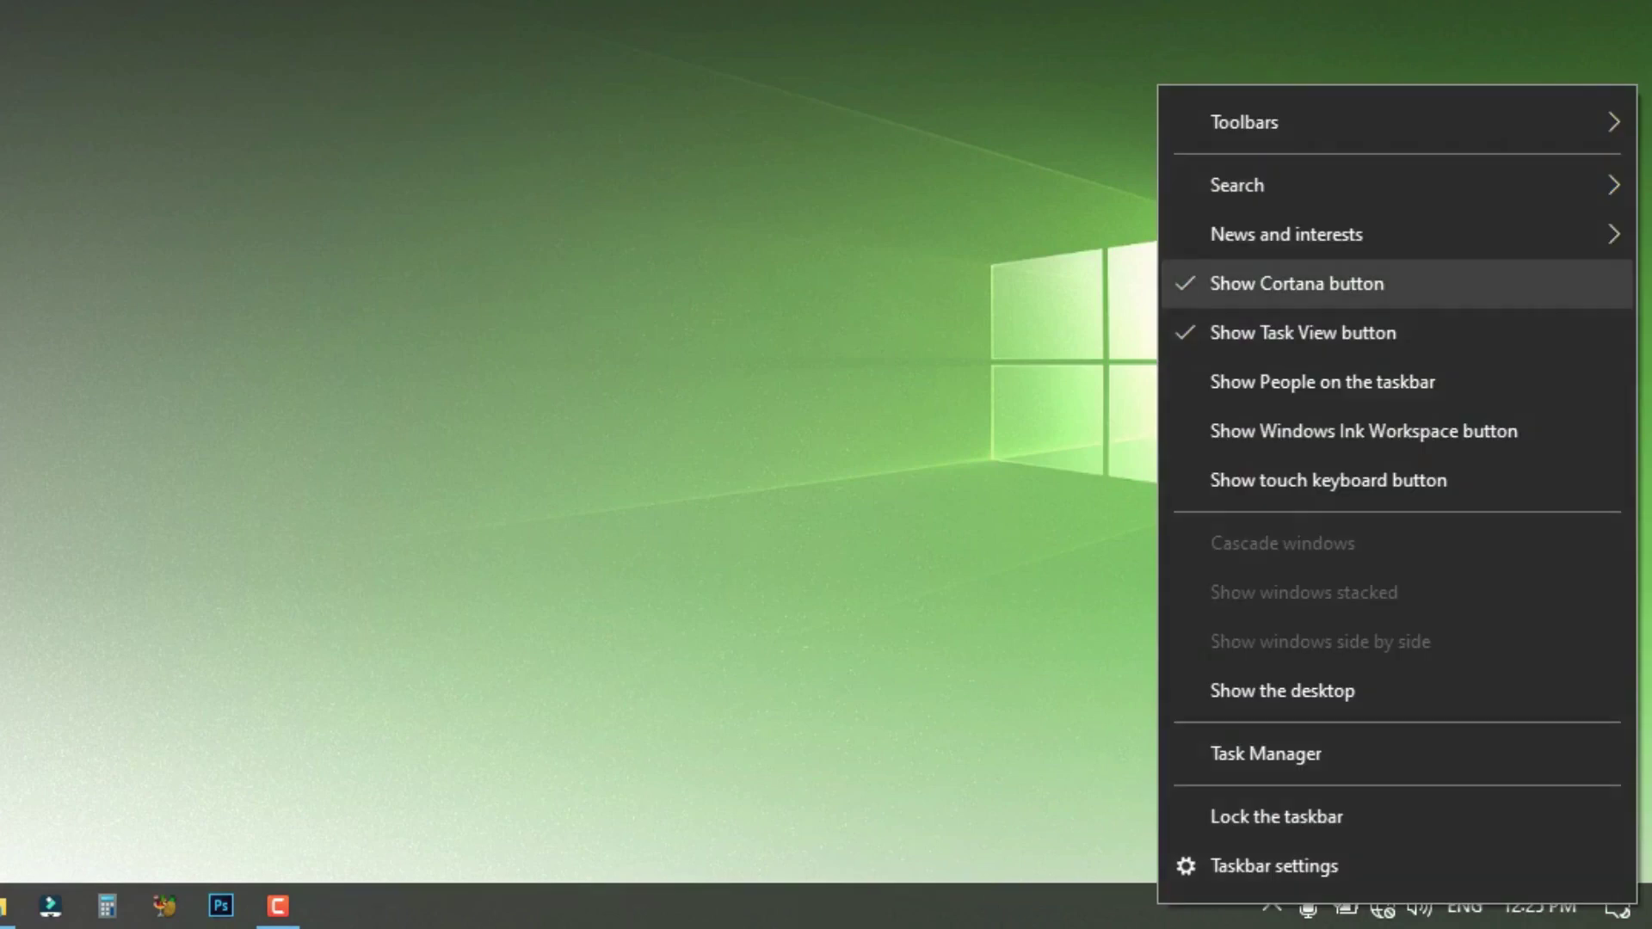
pyautogui.moveTo(1286, 234)
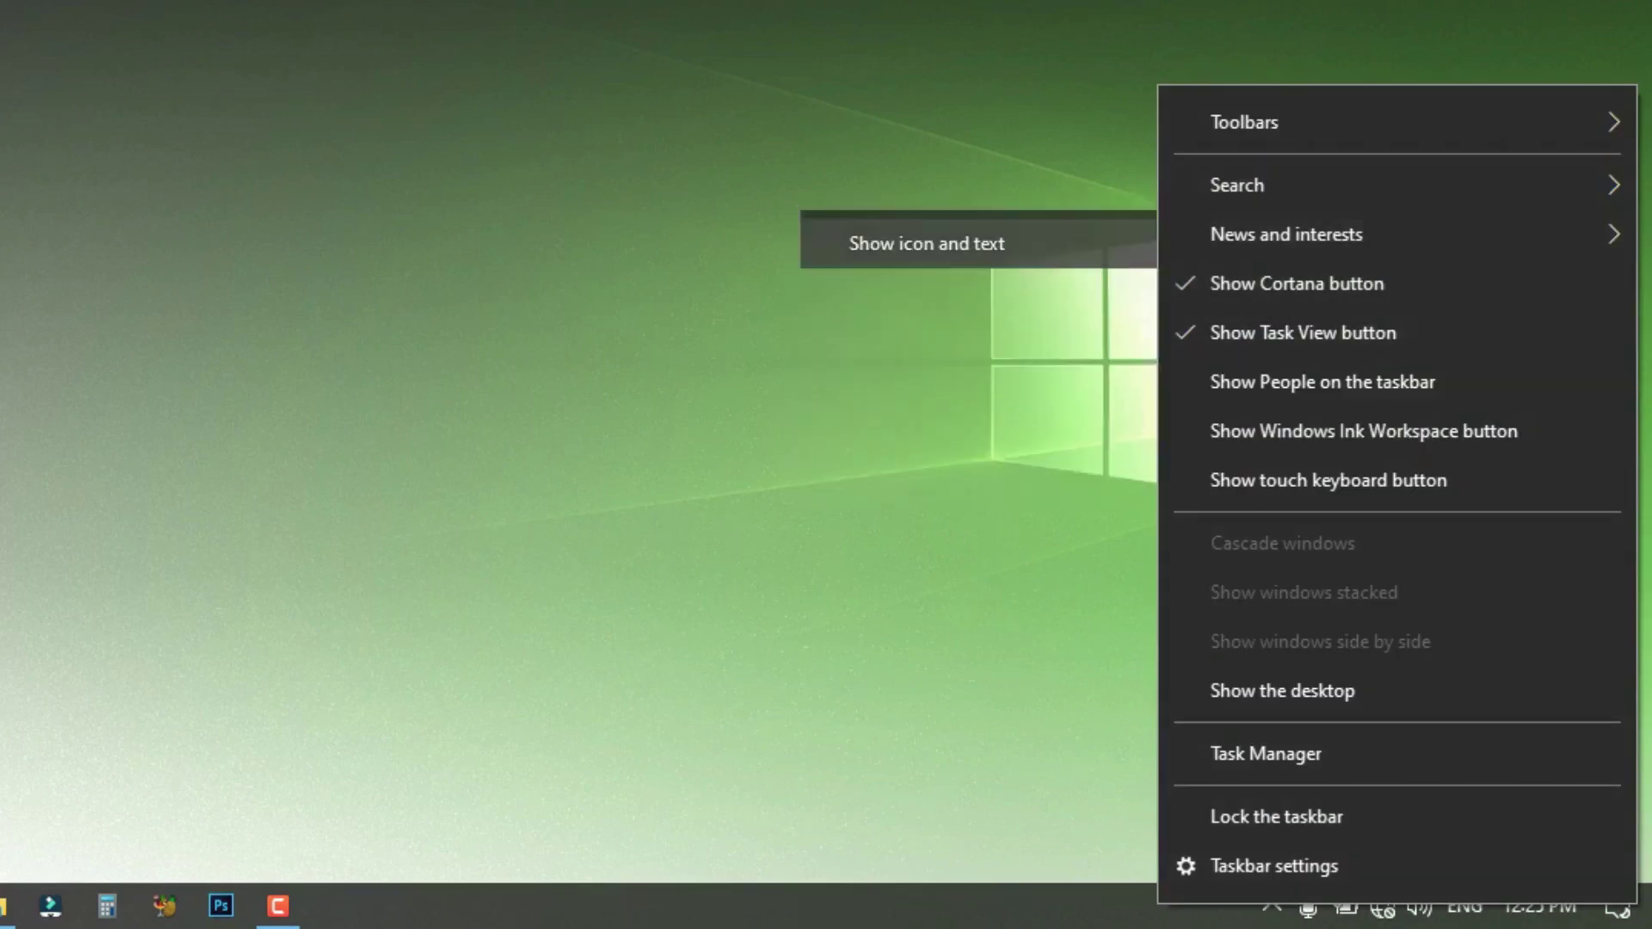
pyautogui.click(927, 244)
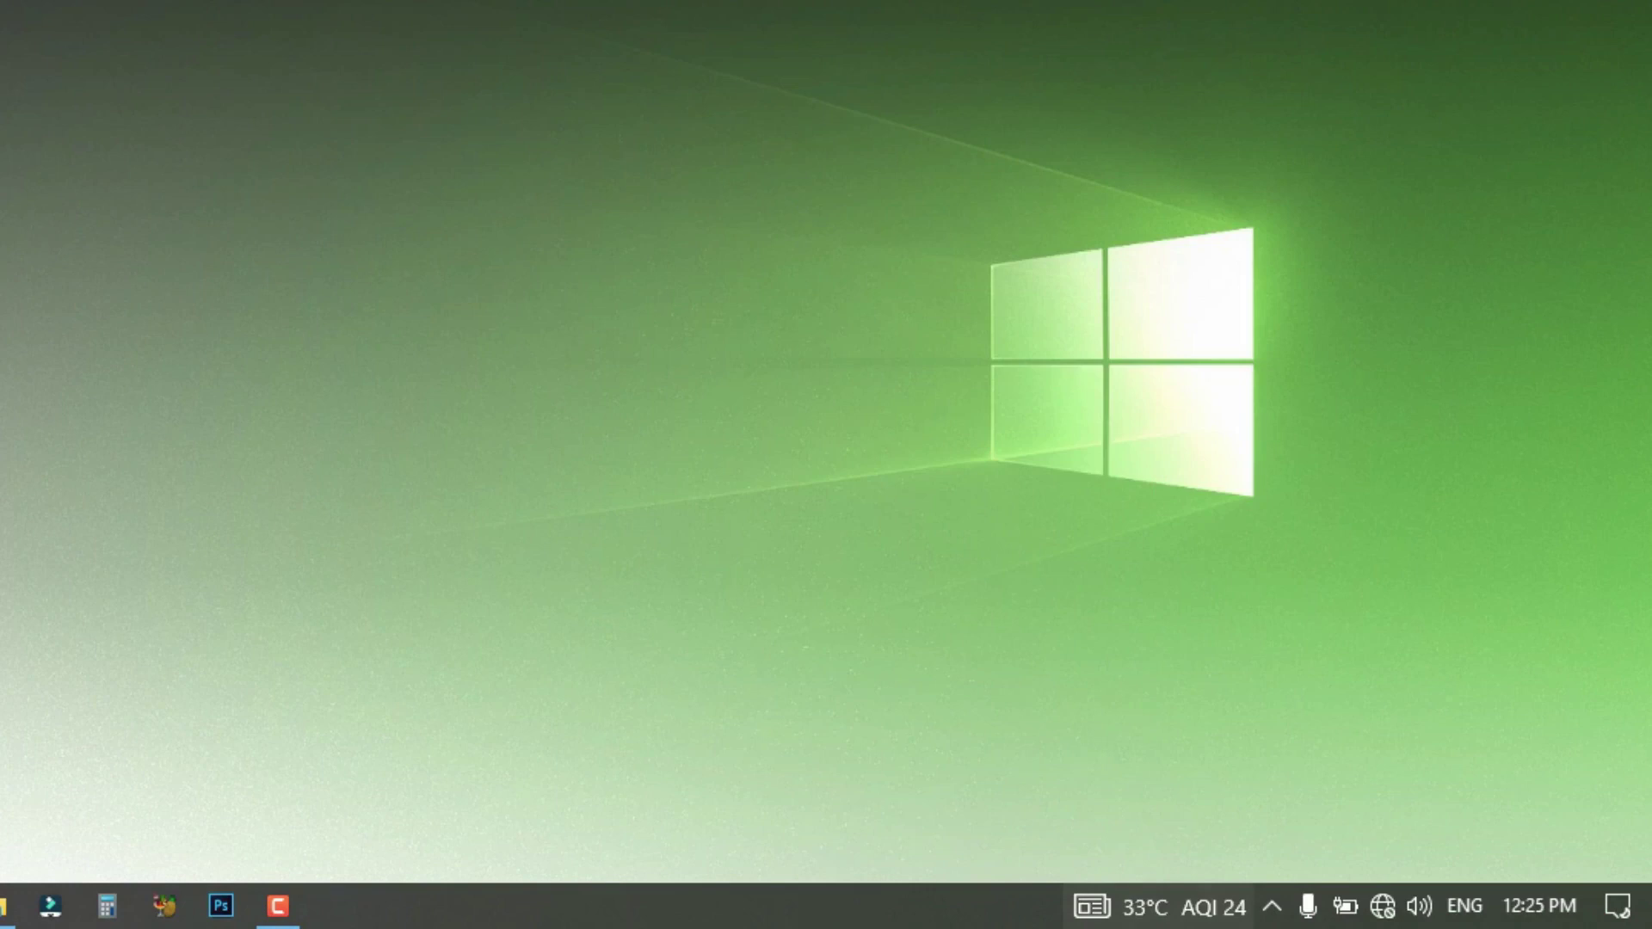
pyautogui.moveTo(1159, 907)
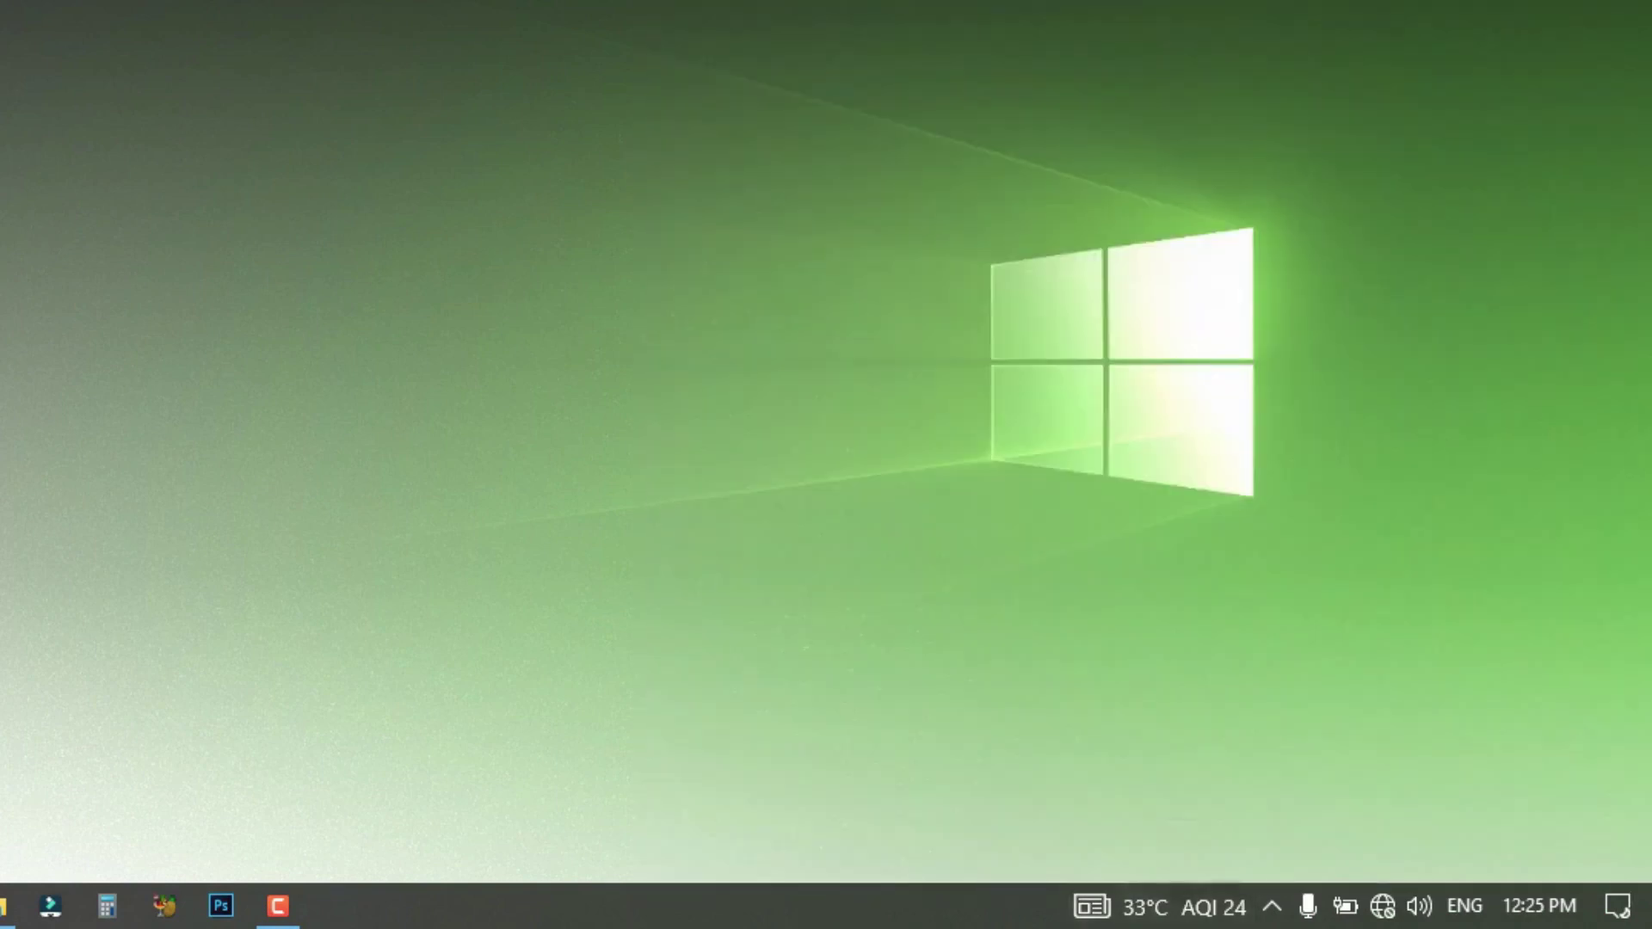
# Hide the Cortana button from the taskbar and show it again
pyautogui.rightClick(974, 906)
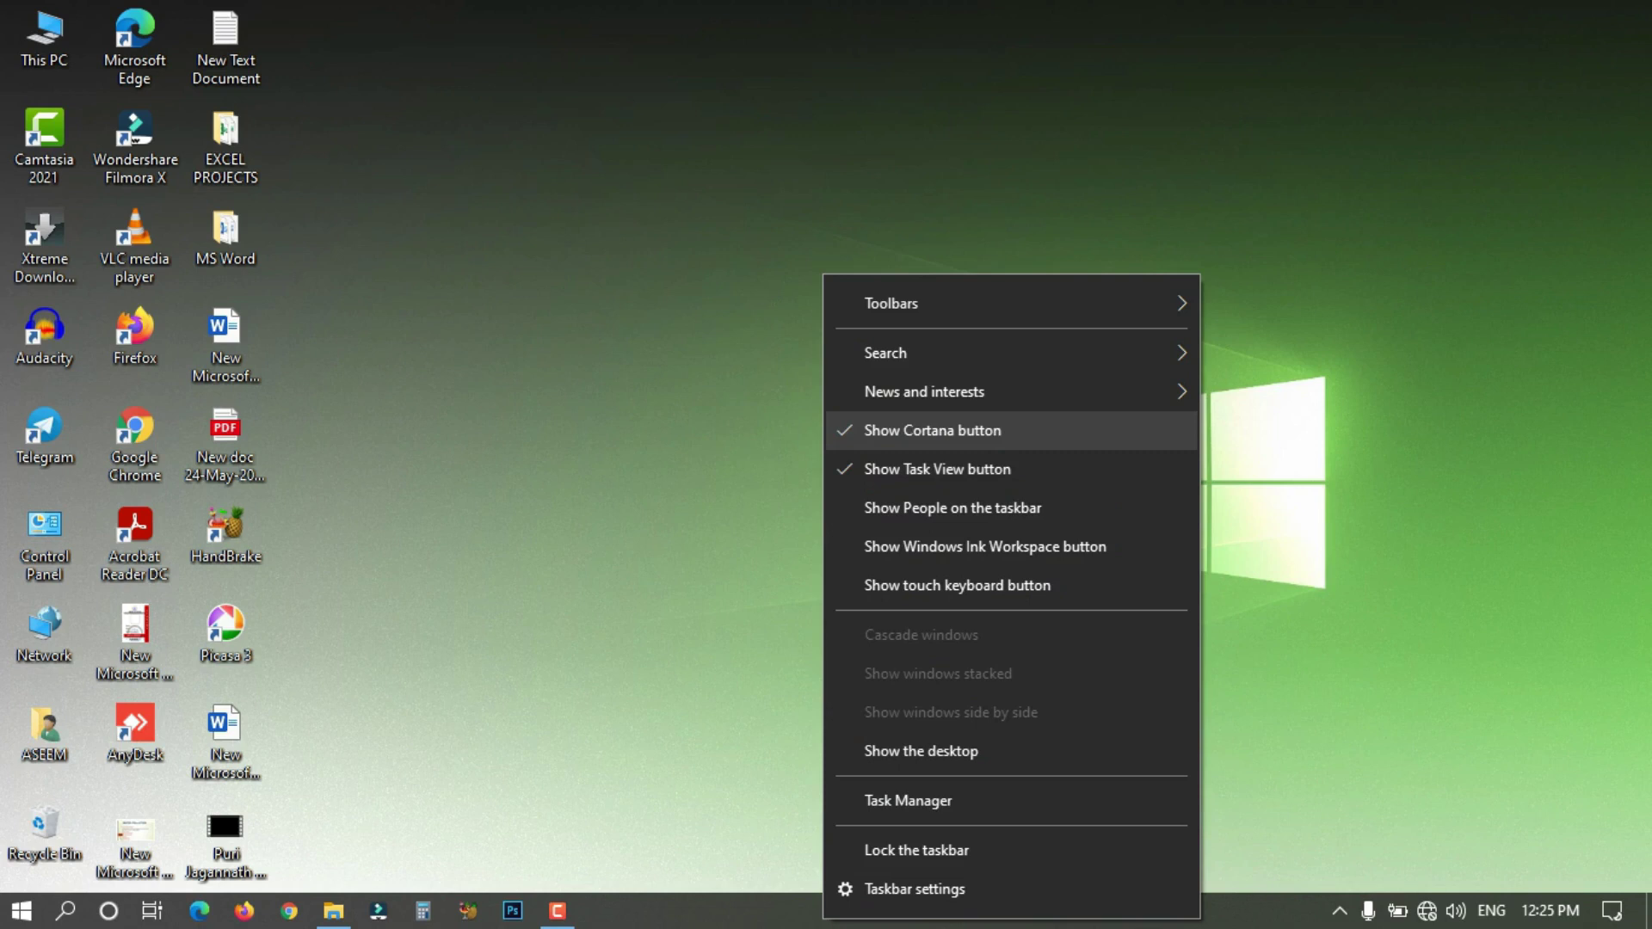
pyautogui.click(932, 430)
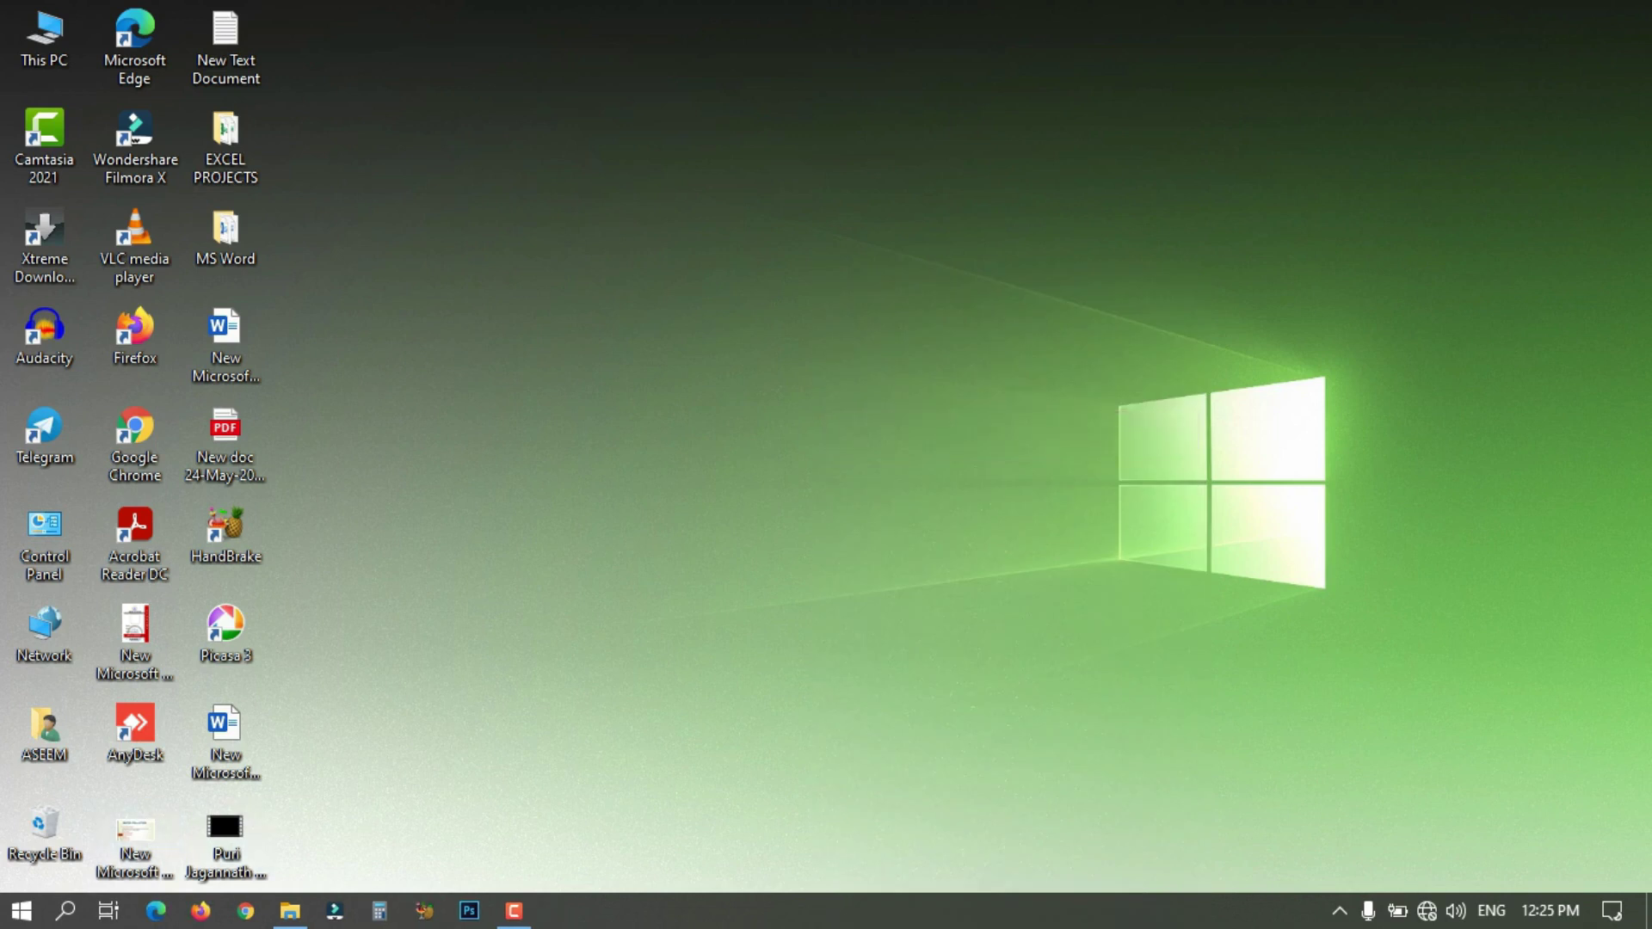
pyautogui.rightClick(694, 912)
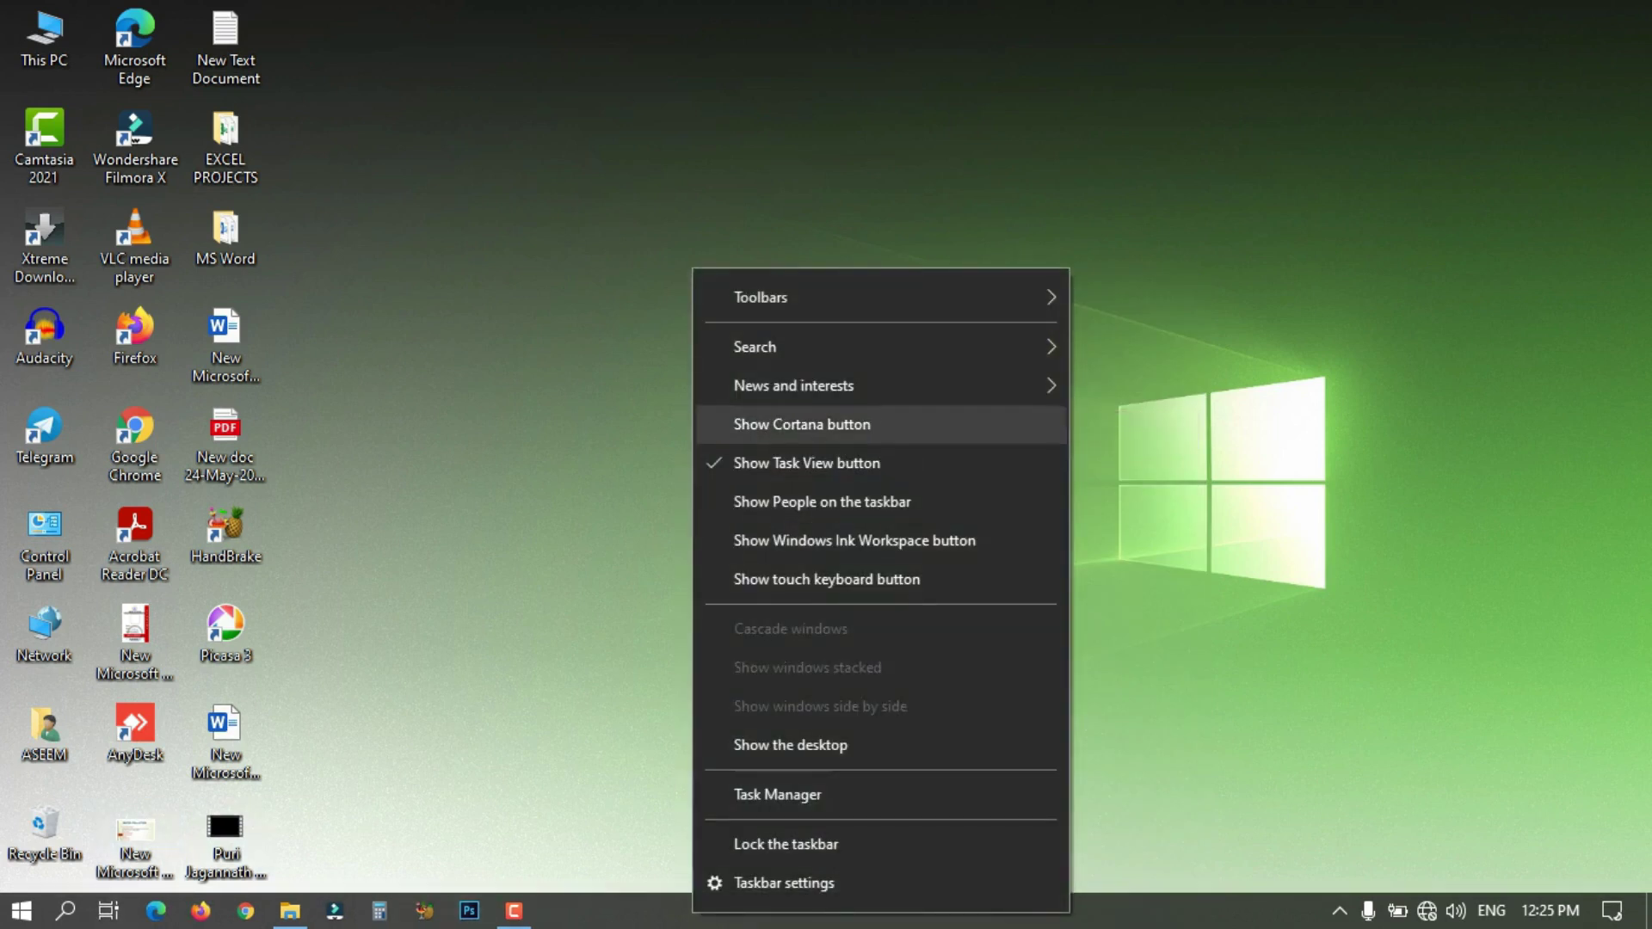
pyautogui.click(802, 424)
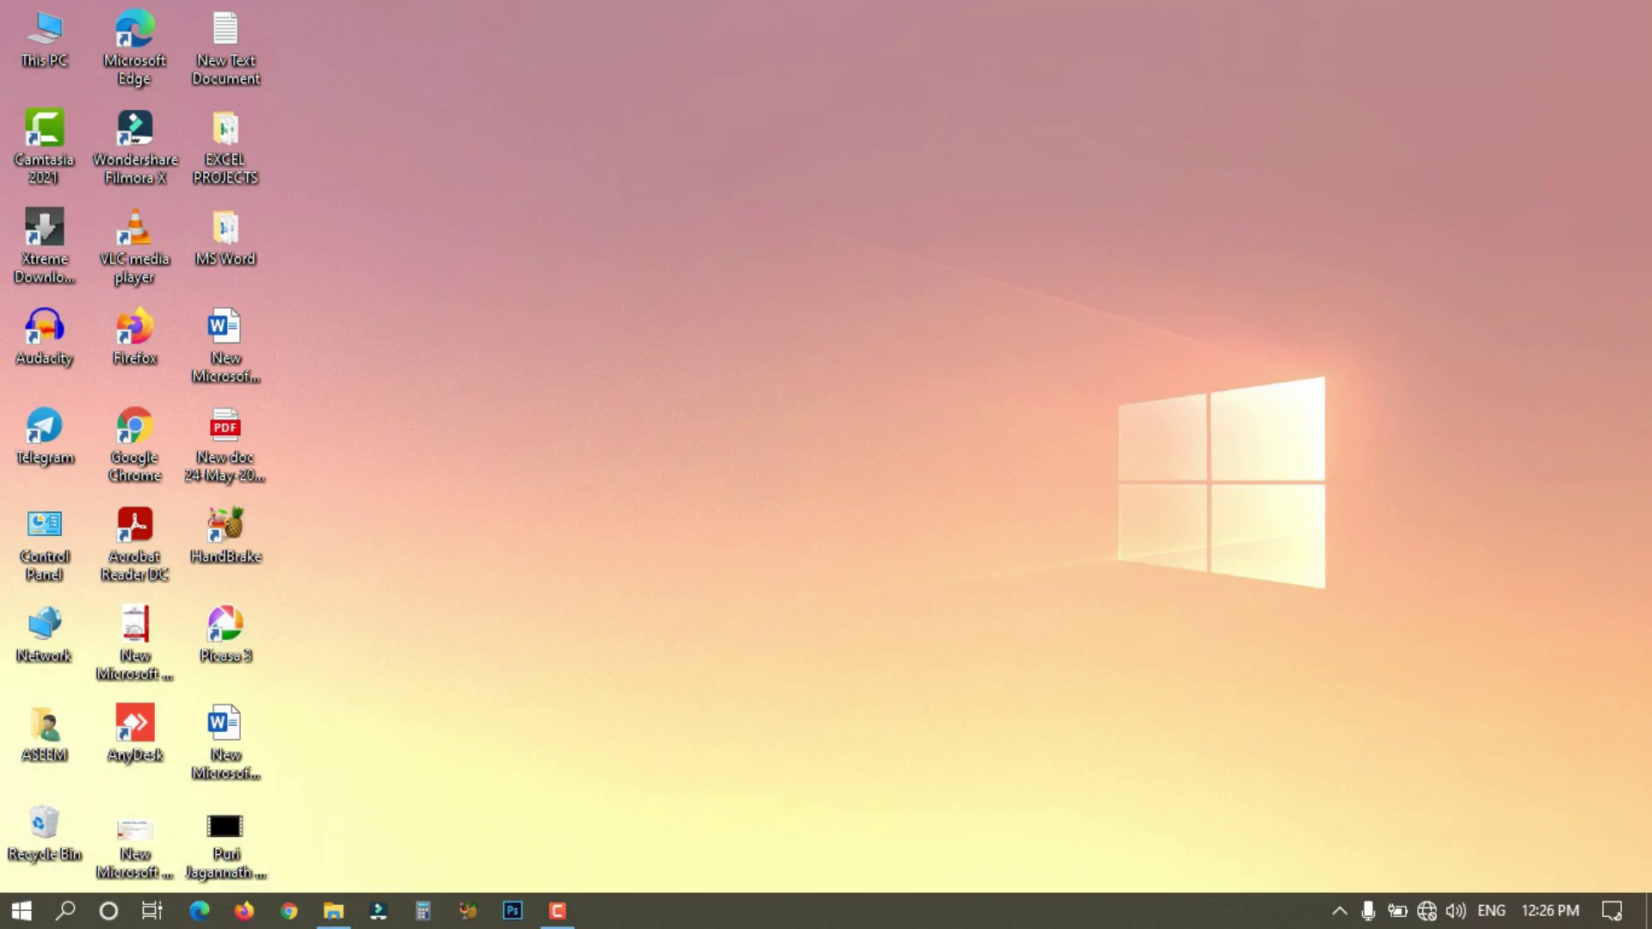
# Open Cortana from the taskbar and close its window, and hide the Cortana button
pyautogui.click(108, 911)
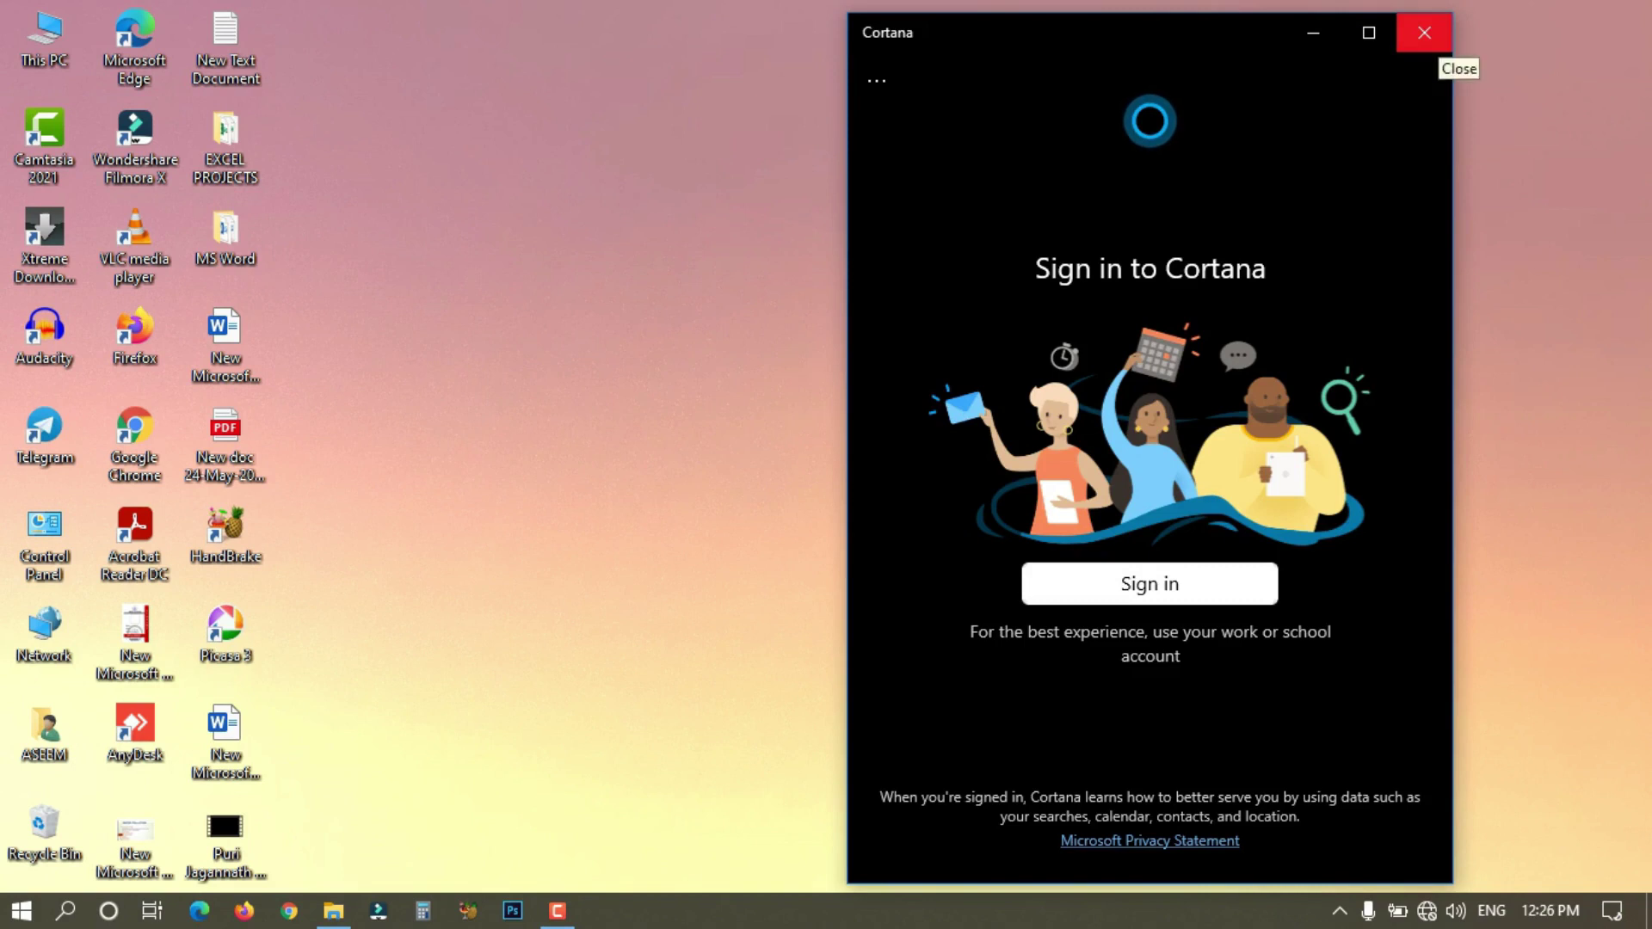
pyautogui.click(1424, 33)
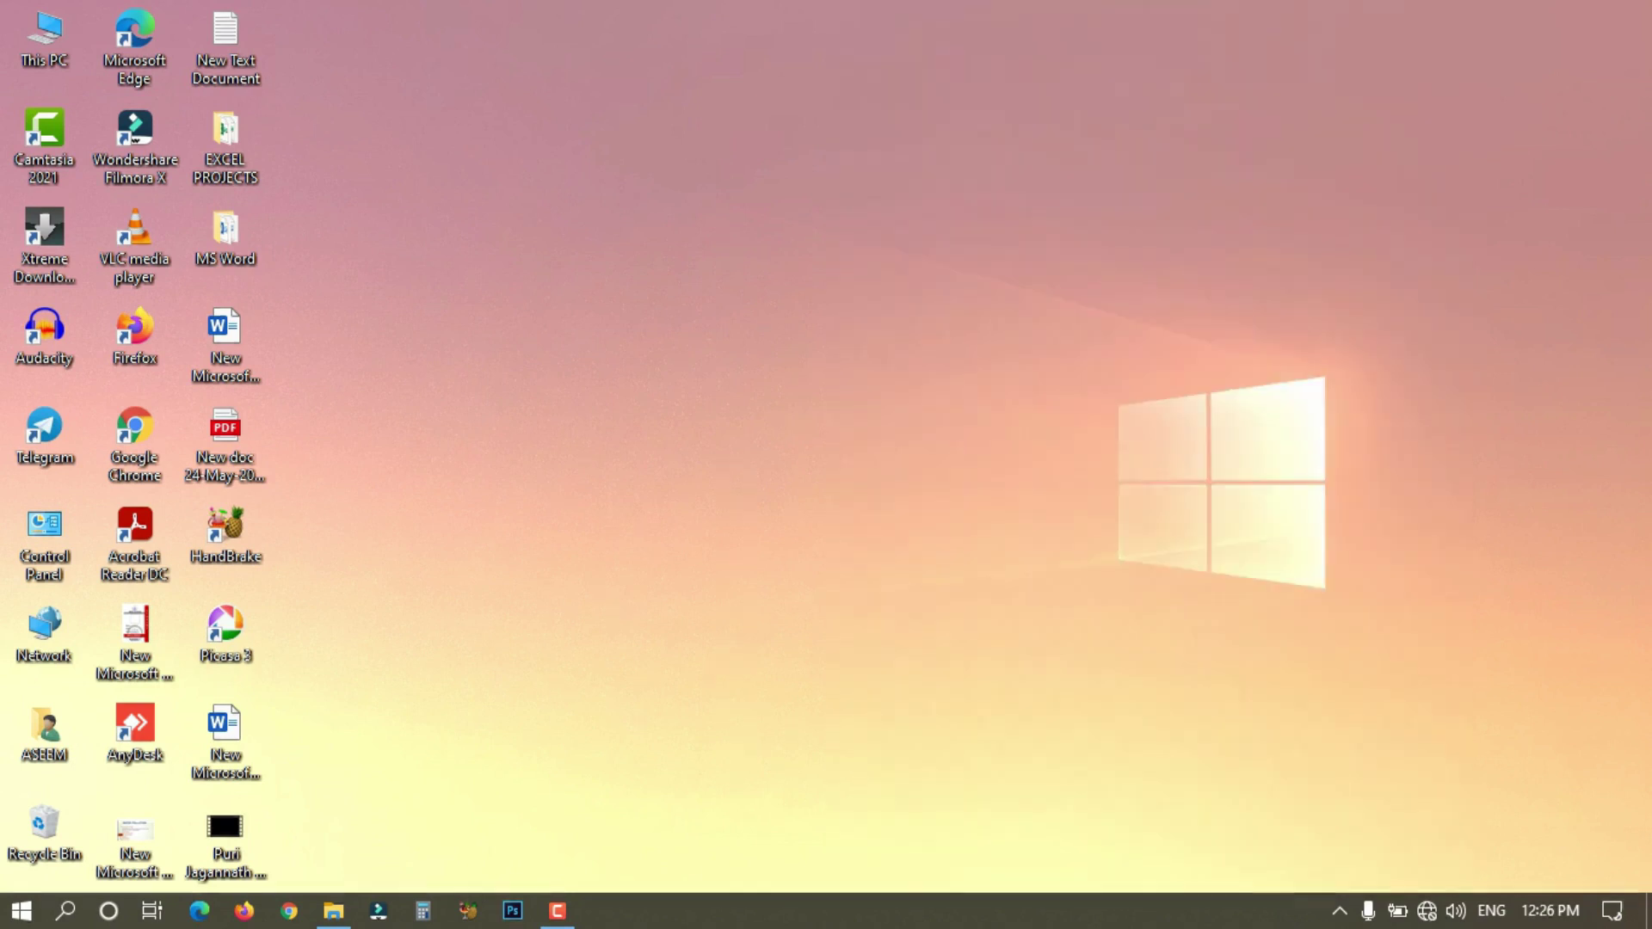
pyautogui.rightClick(718, 910)
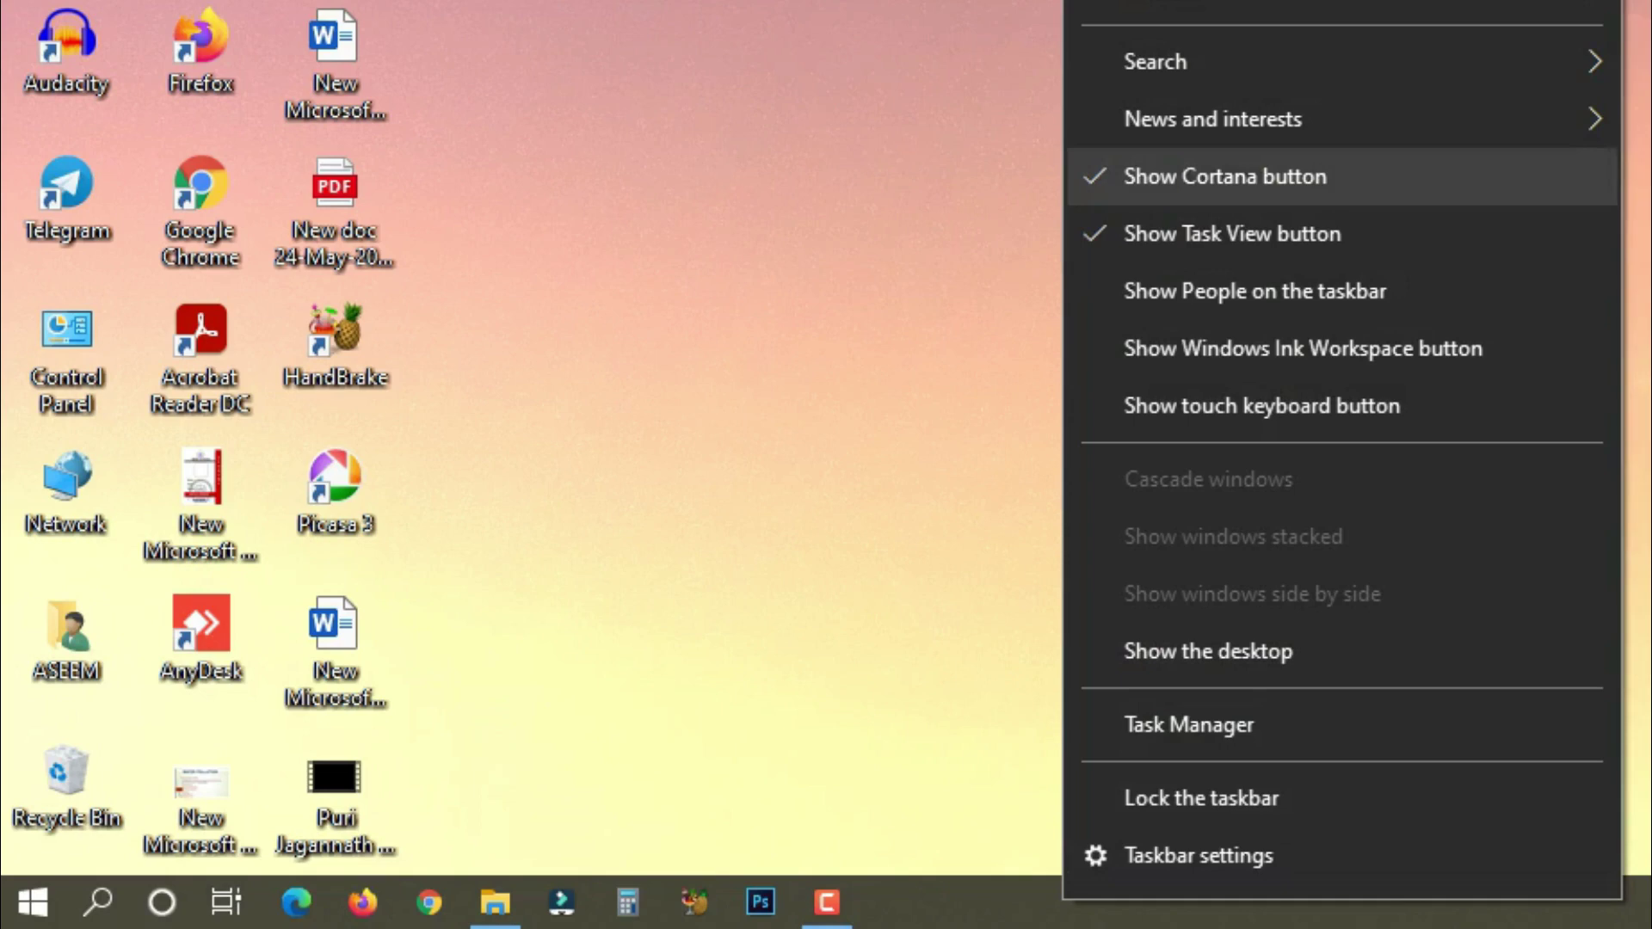
pyautogui.click(1225, 176)
# Hide the Task View button from the taskbar and show it again
pyautogui.rightClick(1282, 903)
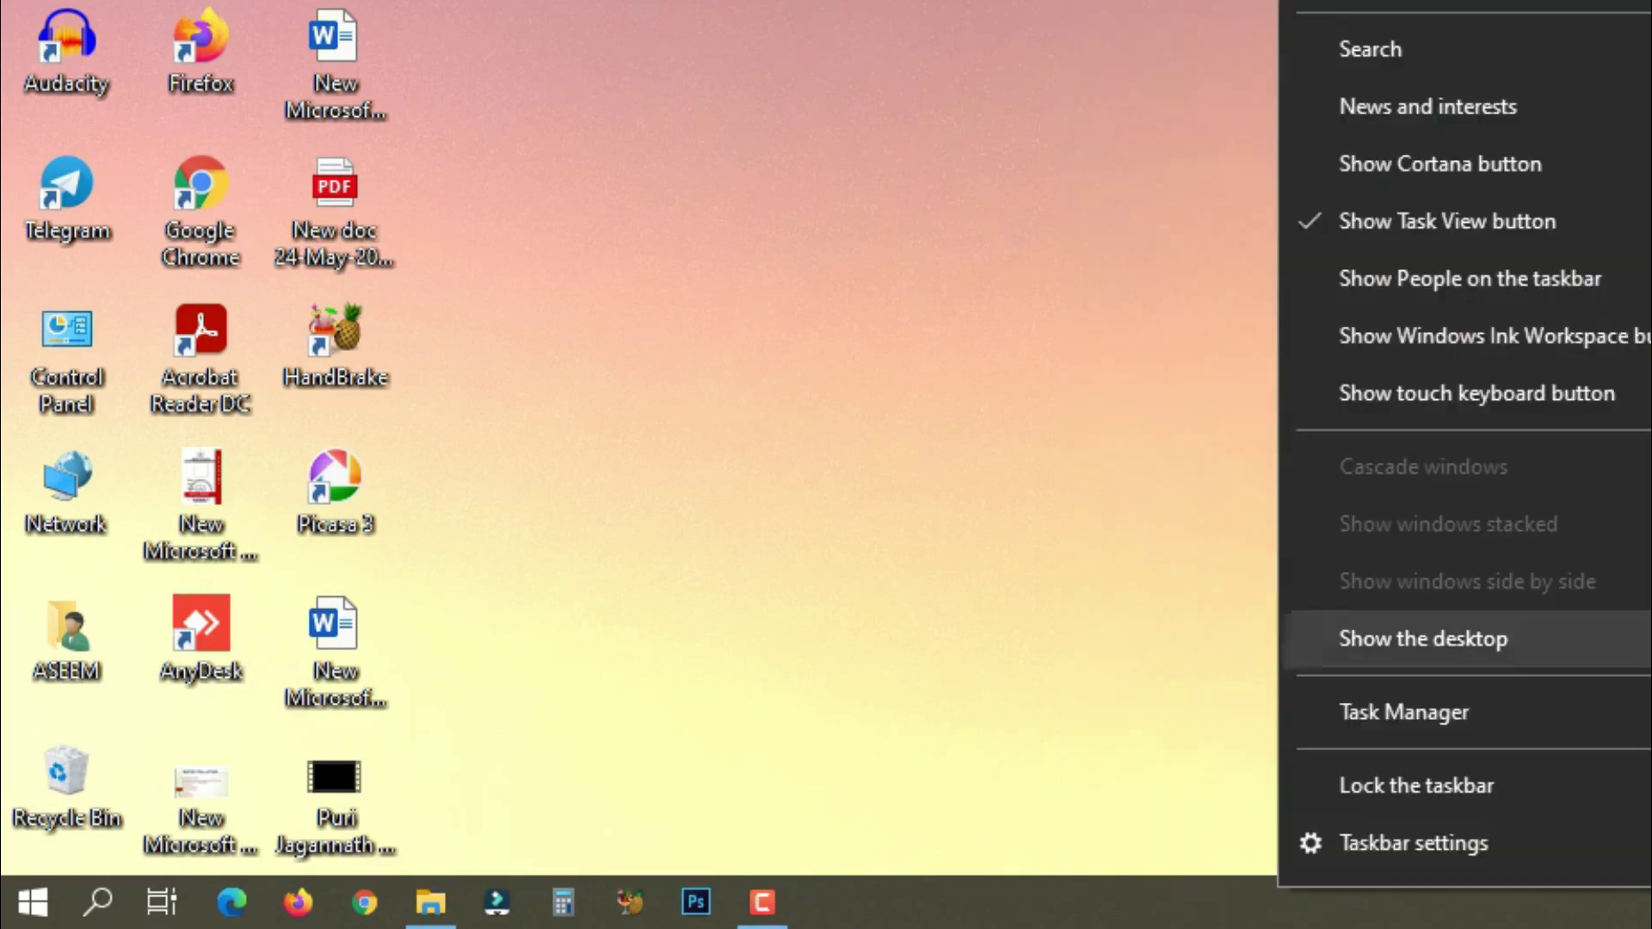
pyautogui.click(1447, 221)
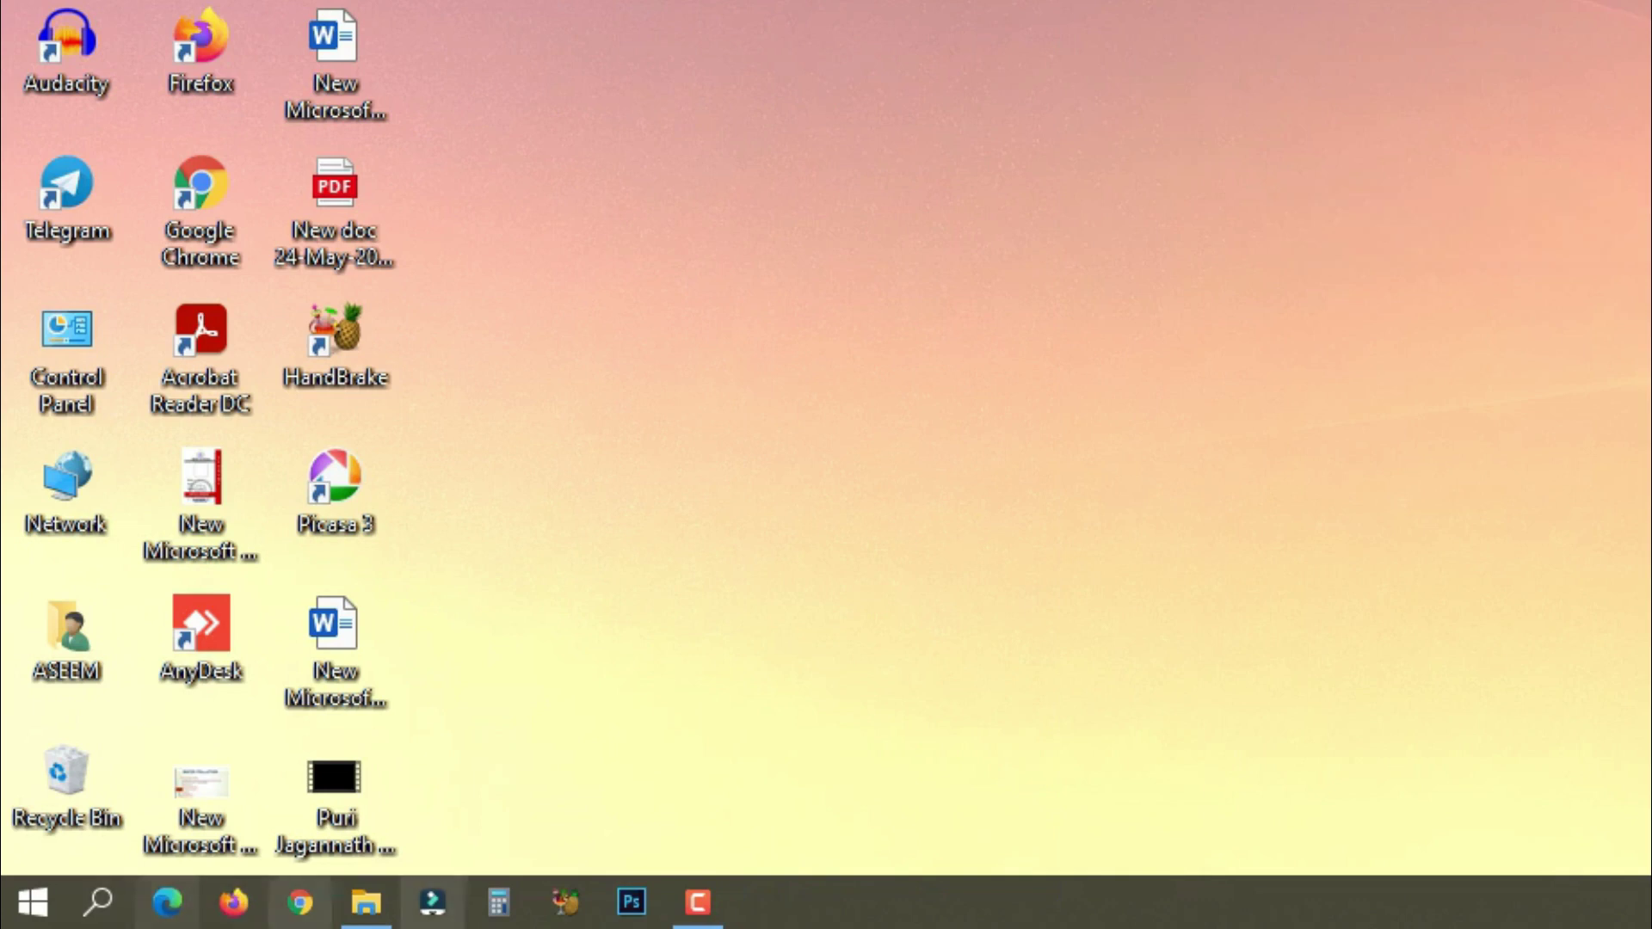
pyautogui.rightClick(1180, 908)
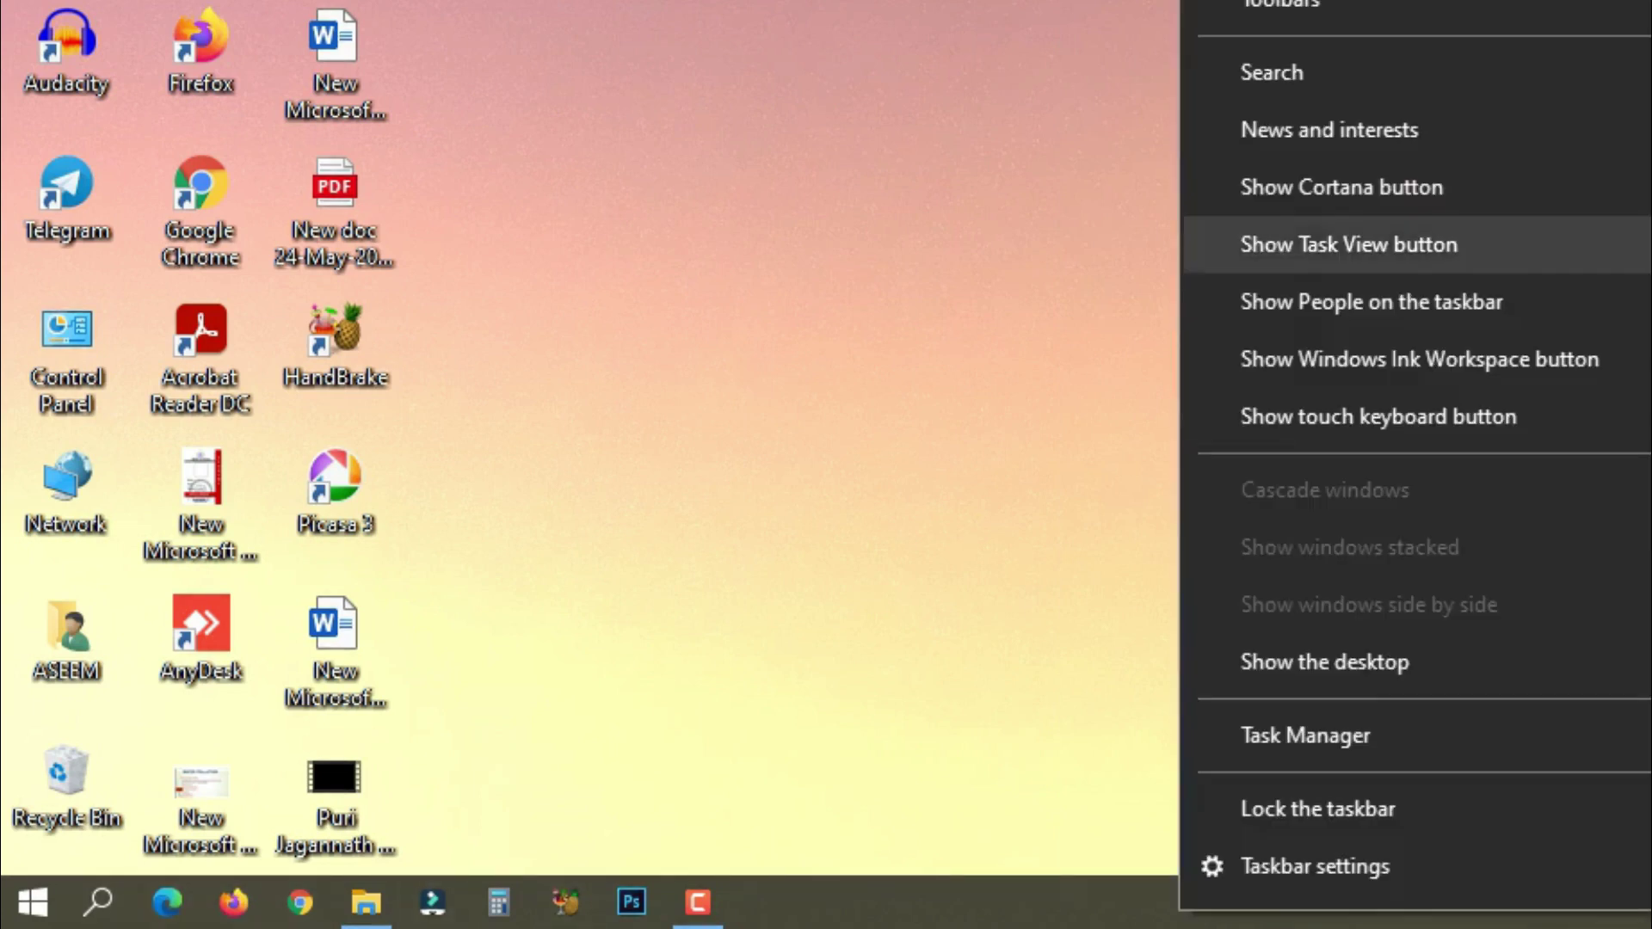
pyautogui.click(1349, 244)
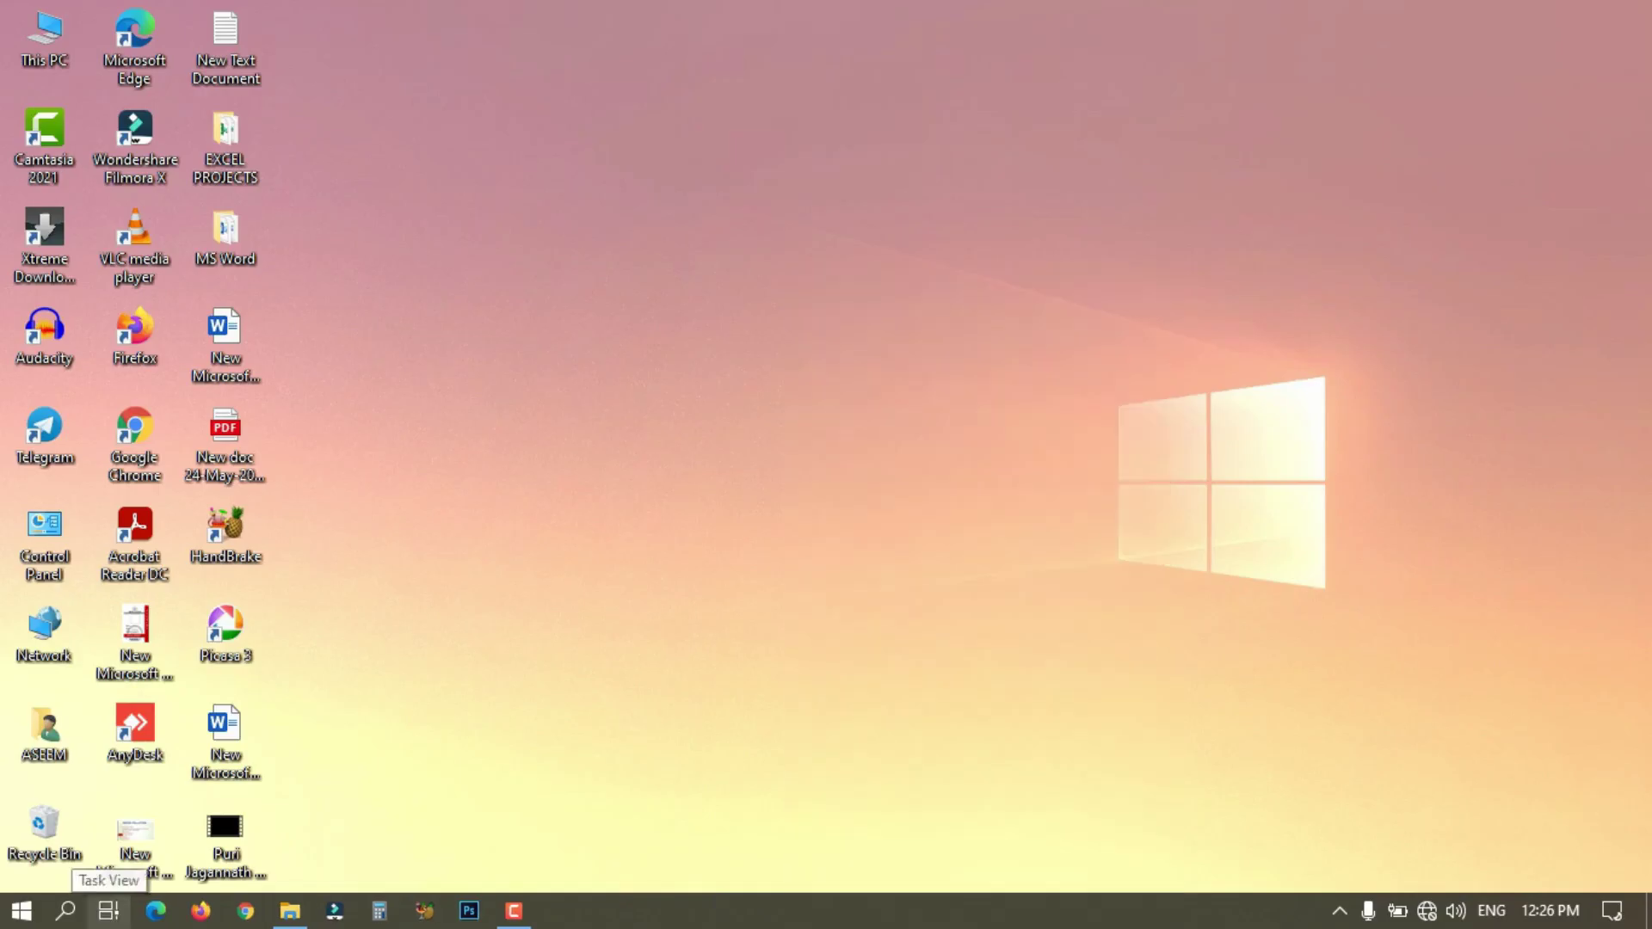
# Open Task View and look through the open windows and the activity history timeline
pyautogui.click(162, 902)
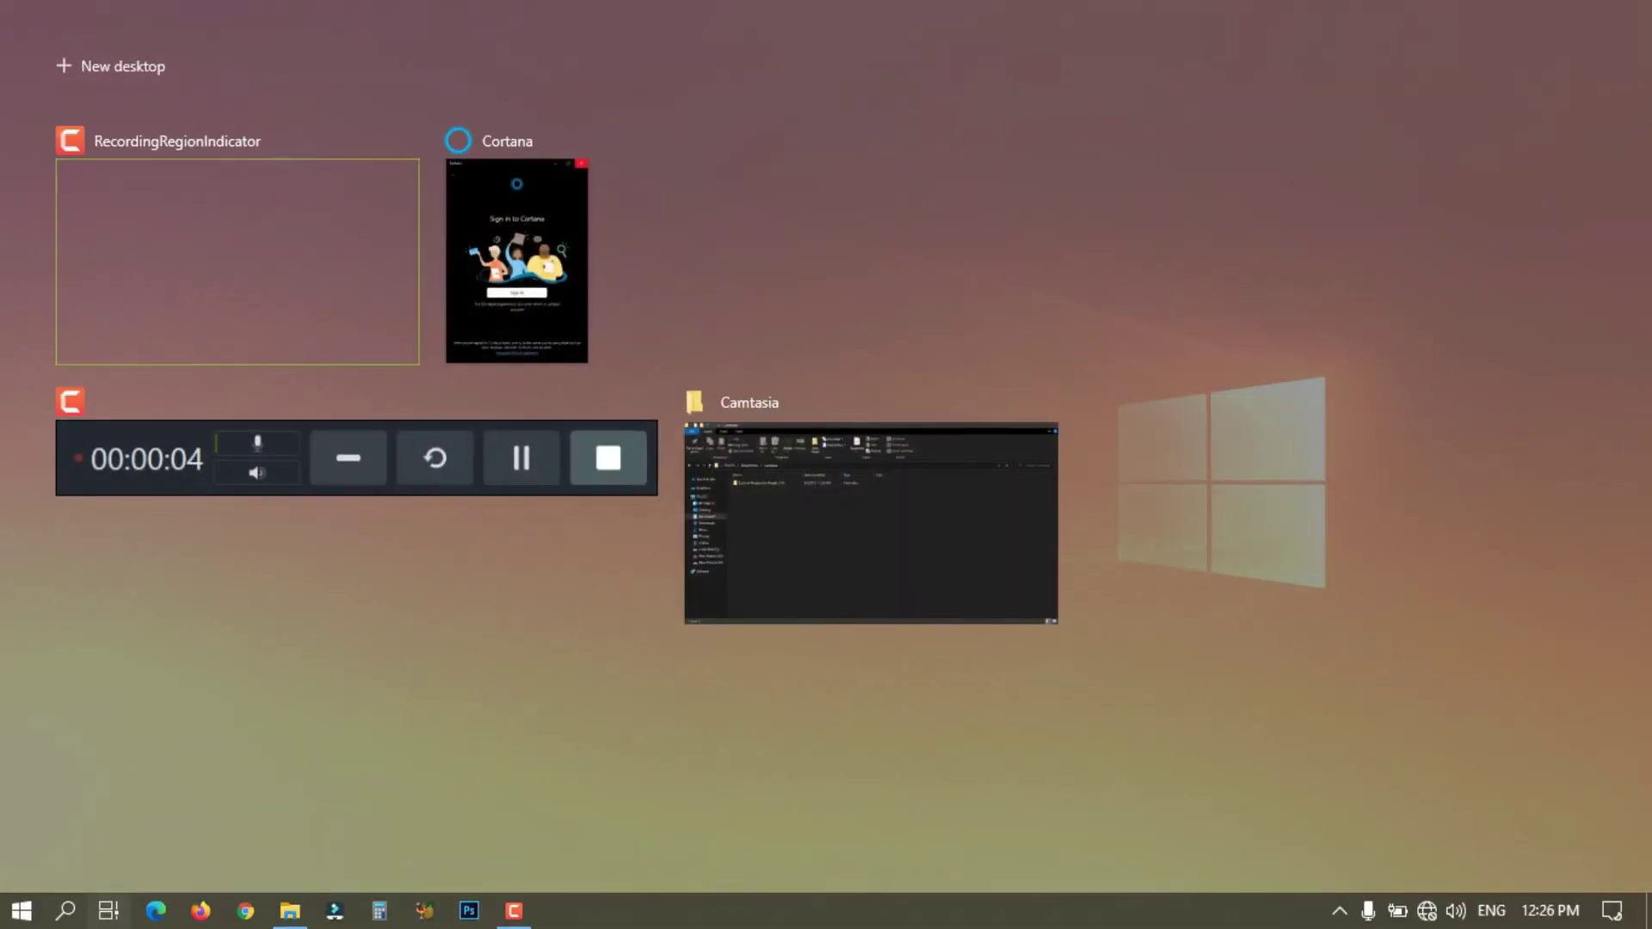
pyautogui.scroll(-4, 826, 465)
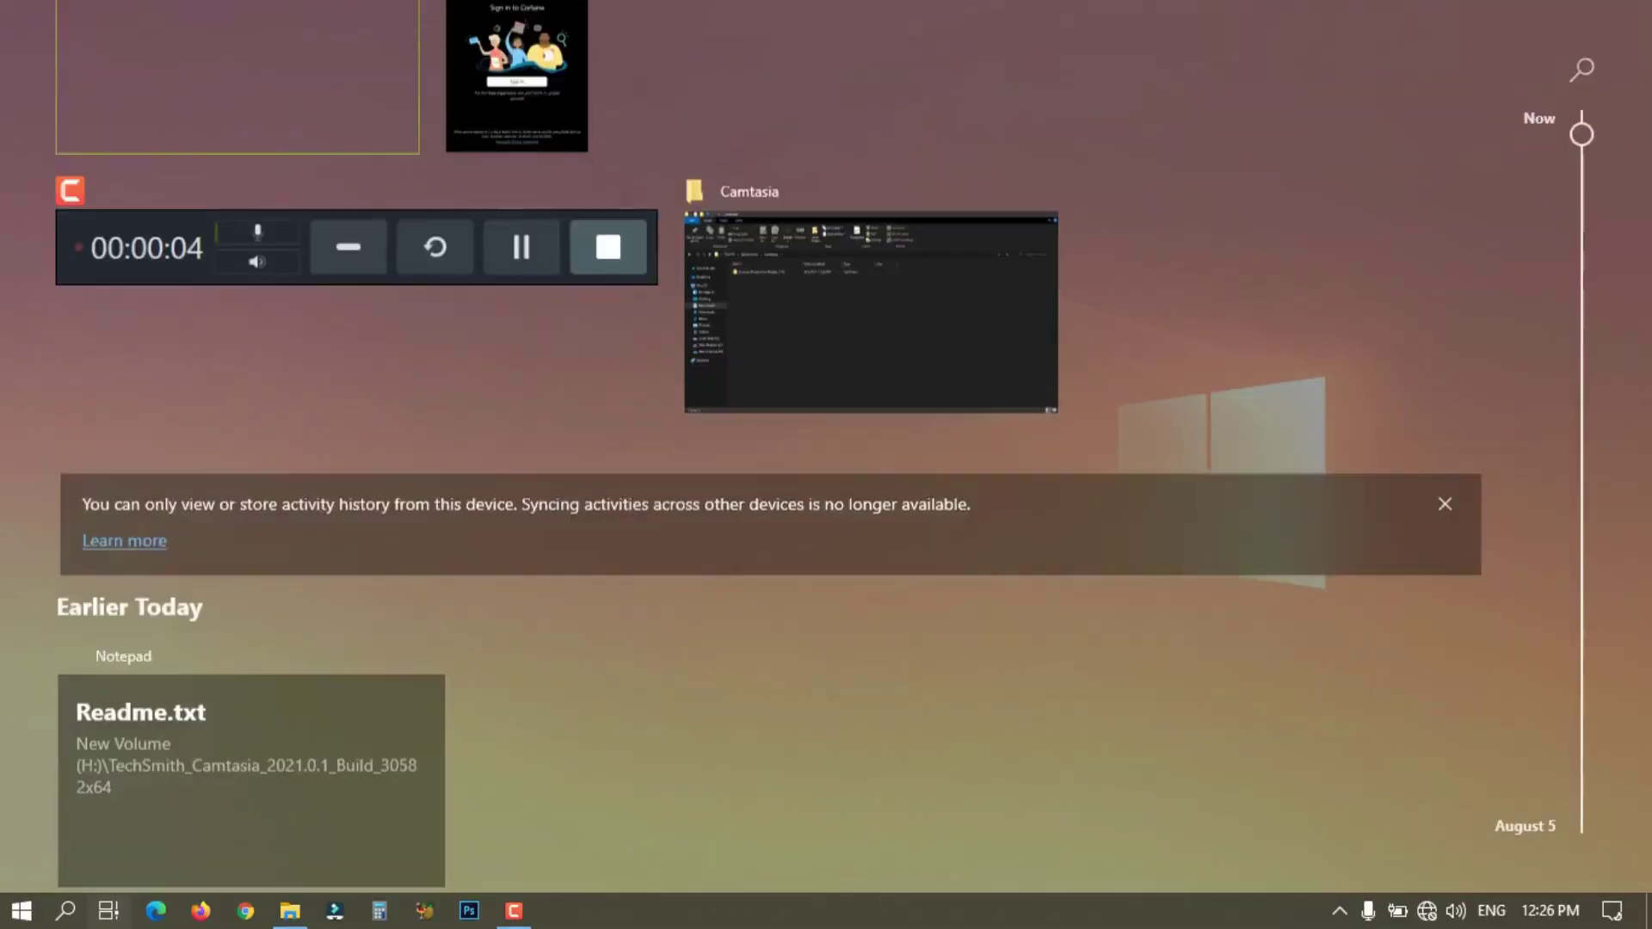
pyautogui.scroll(3, 826, 465)
pyautogui.scroll(2, 826, 465)
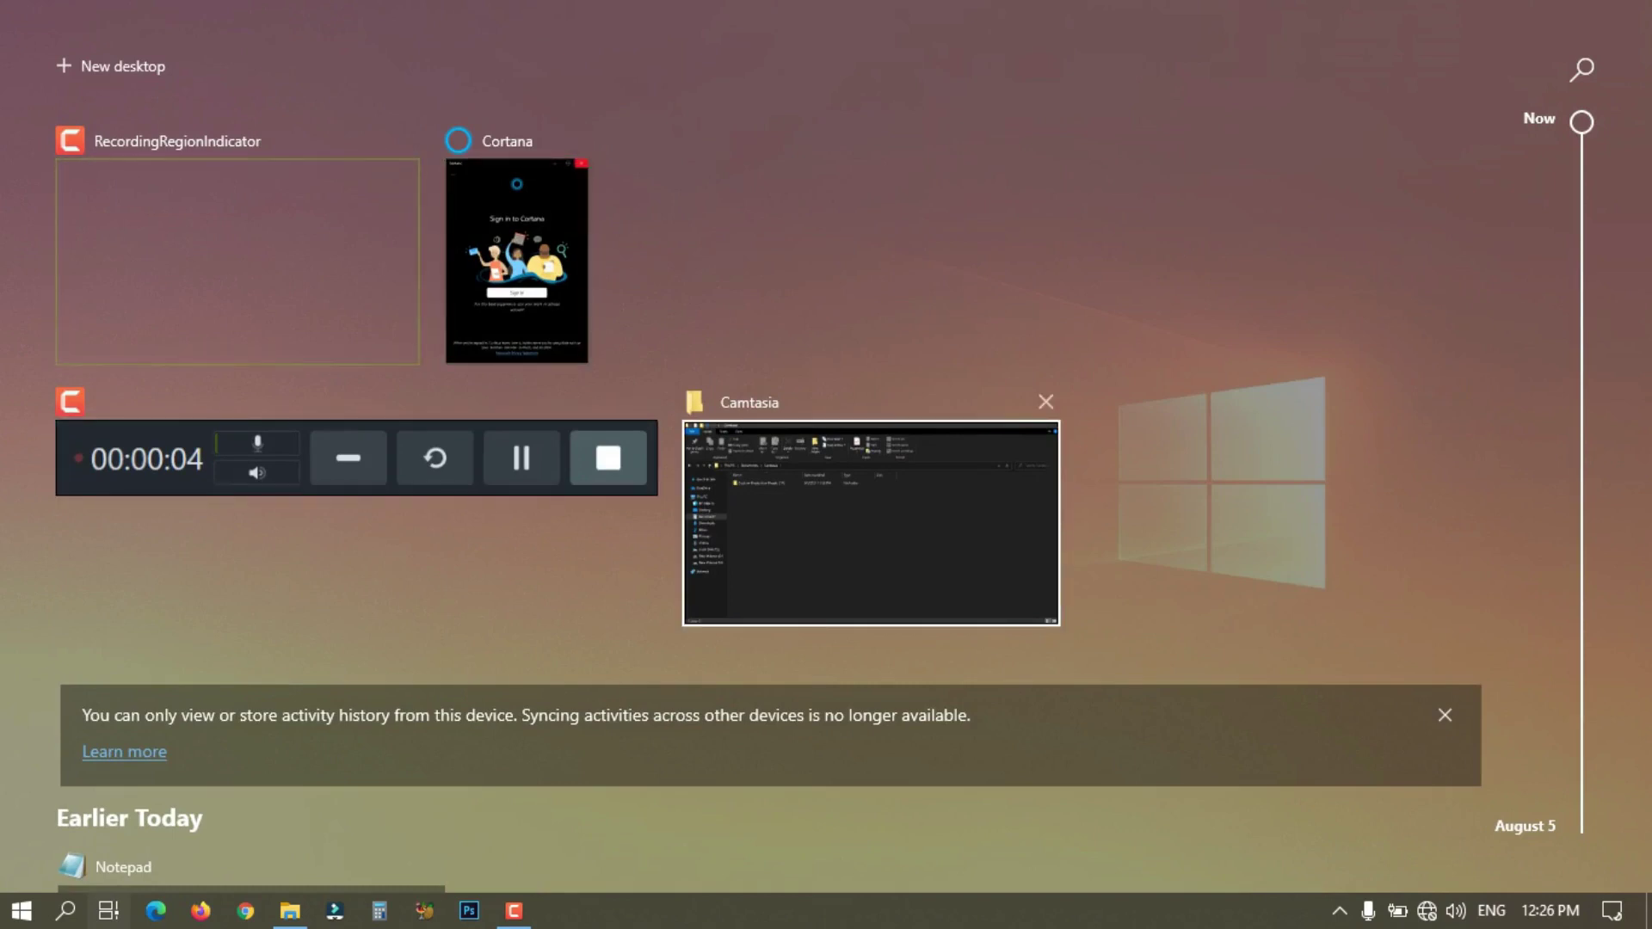
pyautogui.scroll(-15, 826, 464)
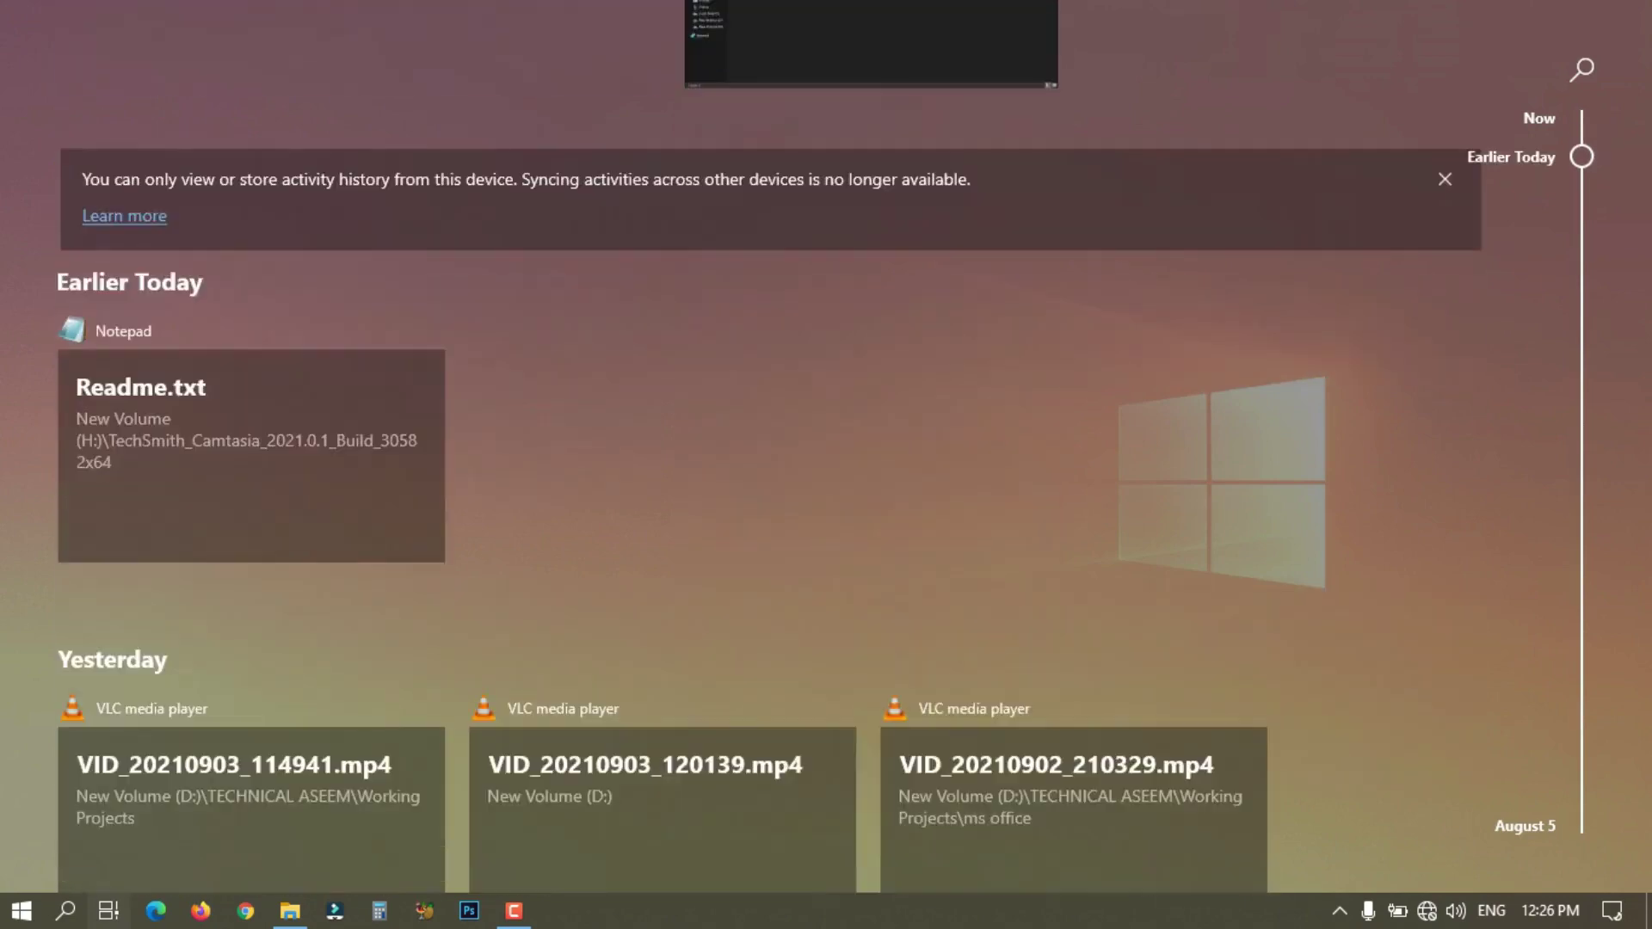
pyautogui.scroll(15, 826, 465)
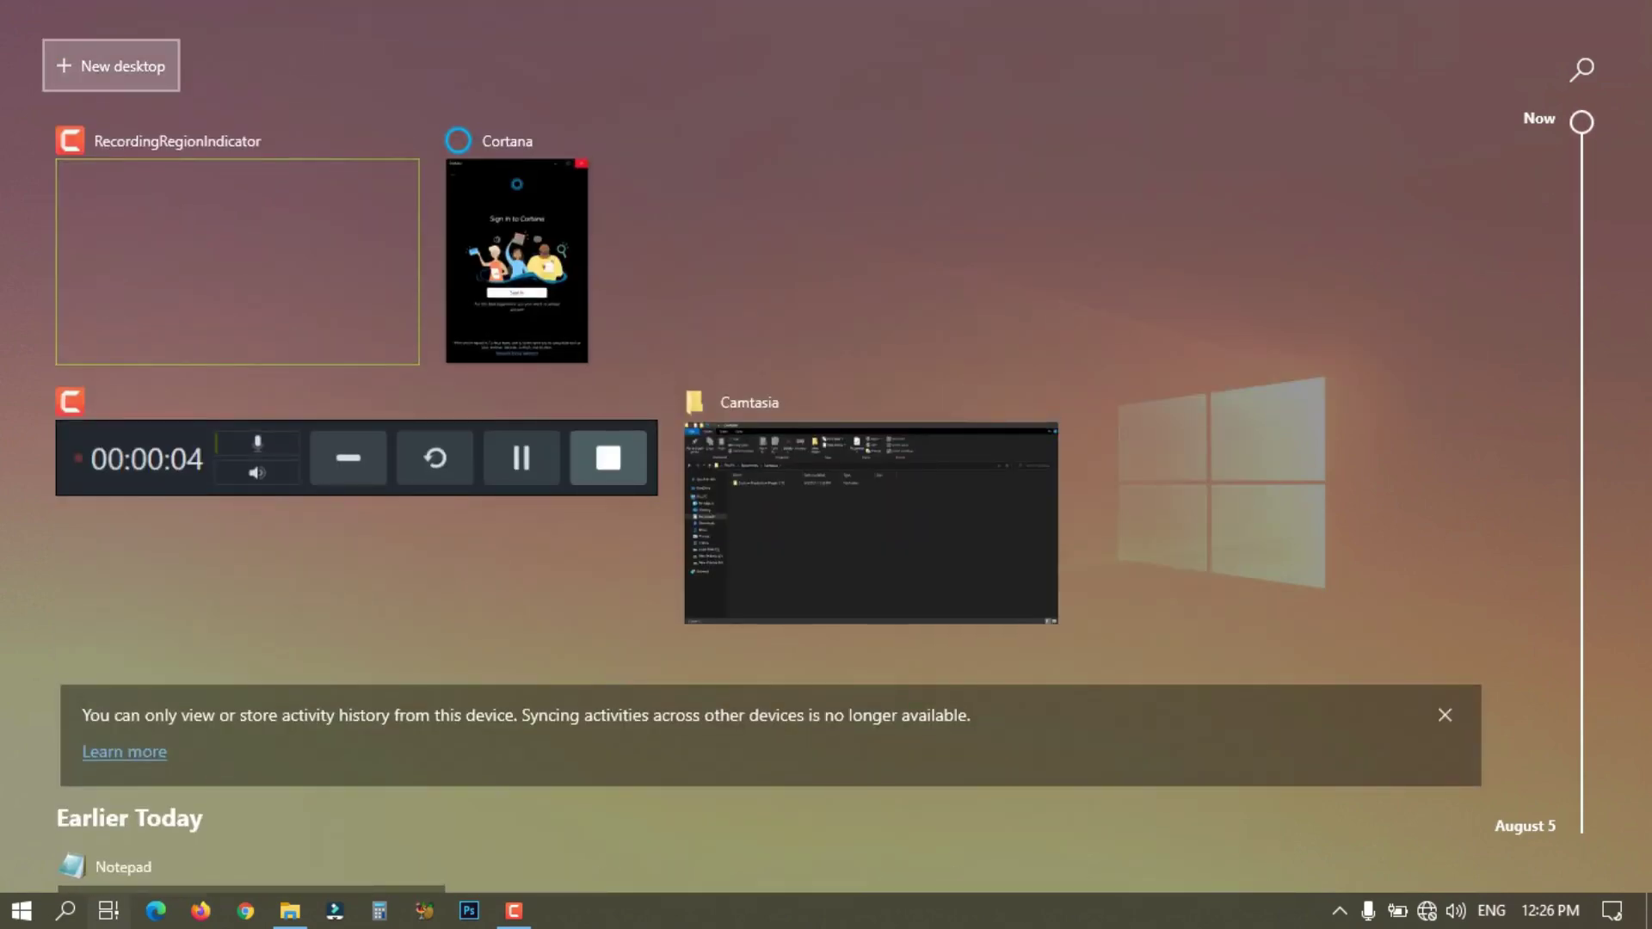
# Add a second virtual desktop in Task View, remove it again, and exit Task View
pyautogui.click(111, 66)
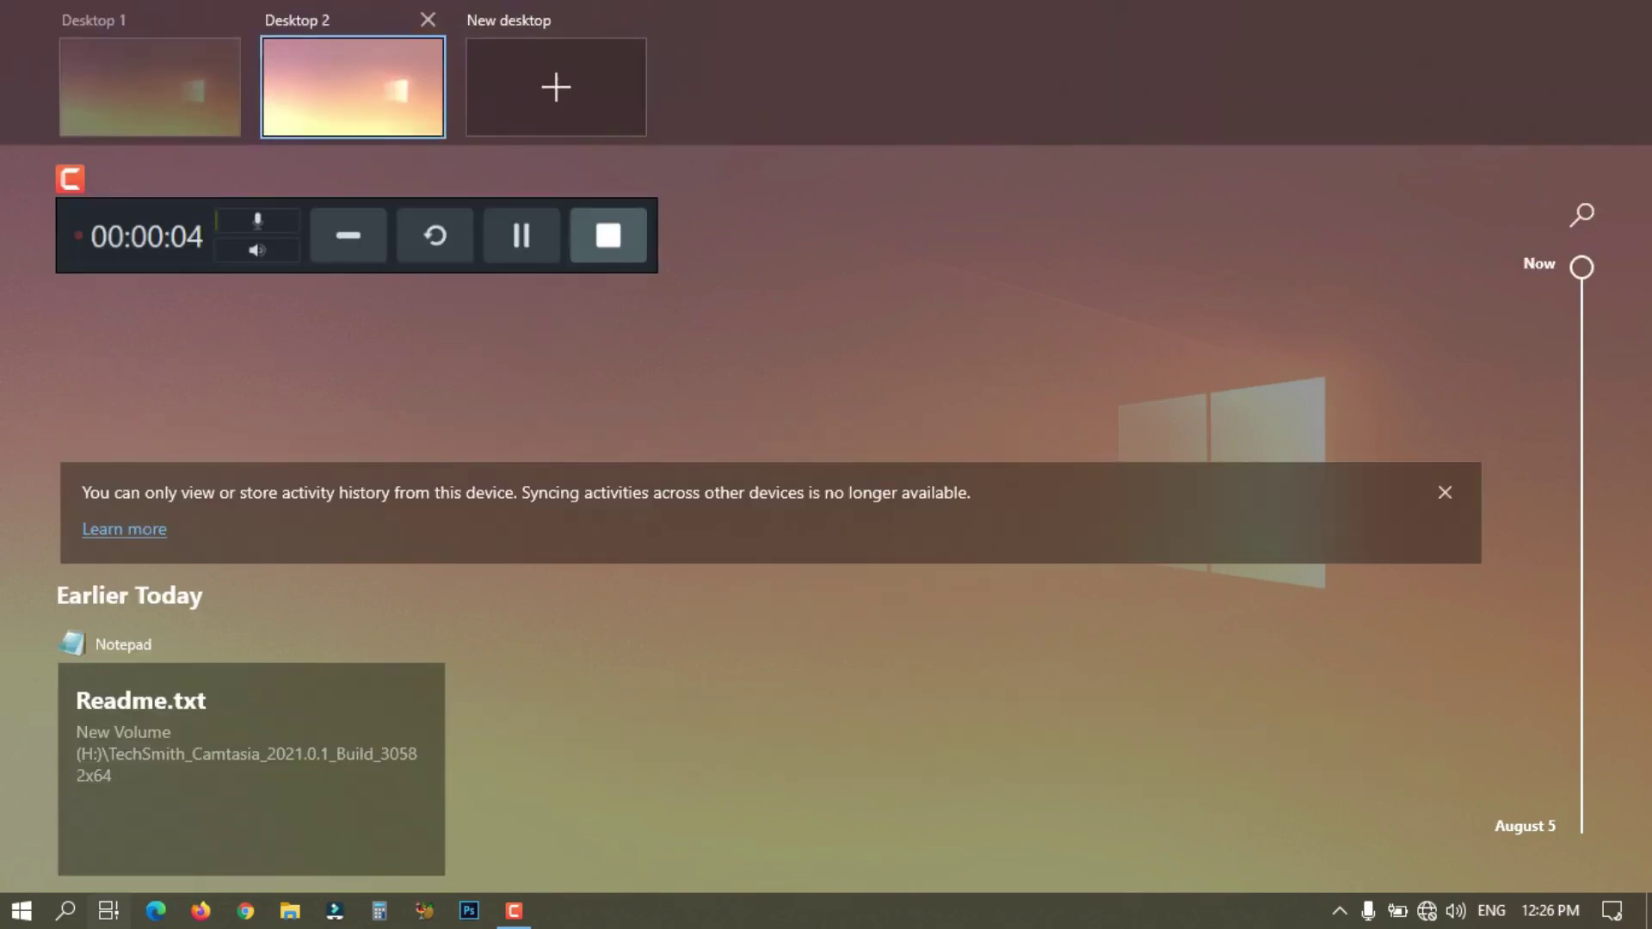
pyautogui.click(428, 19)
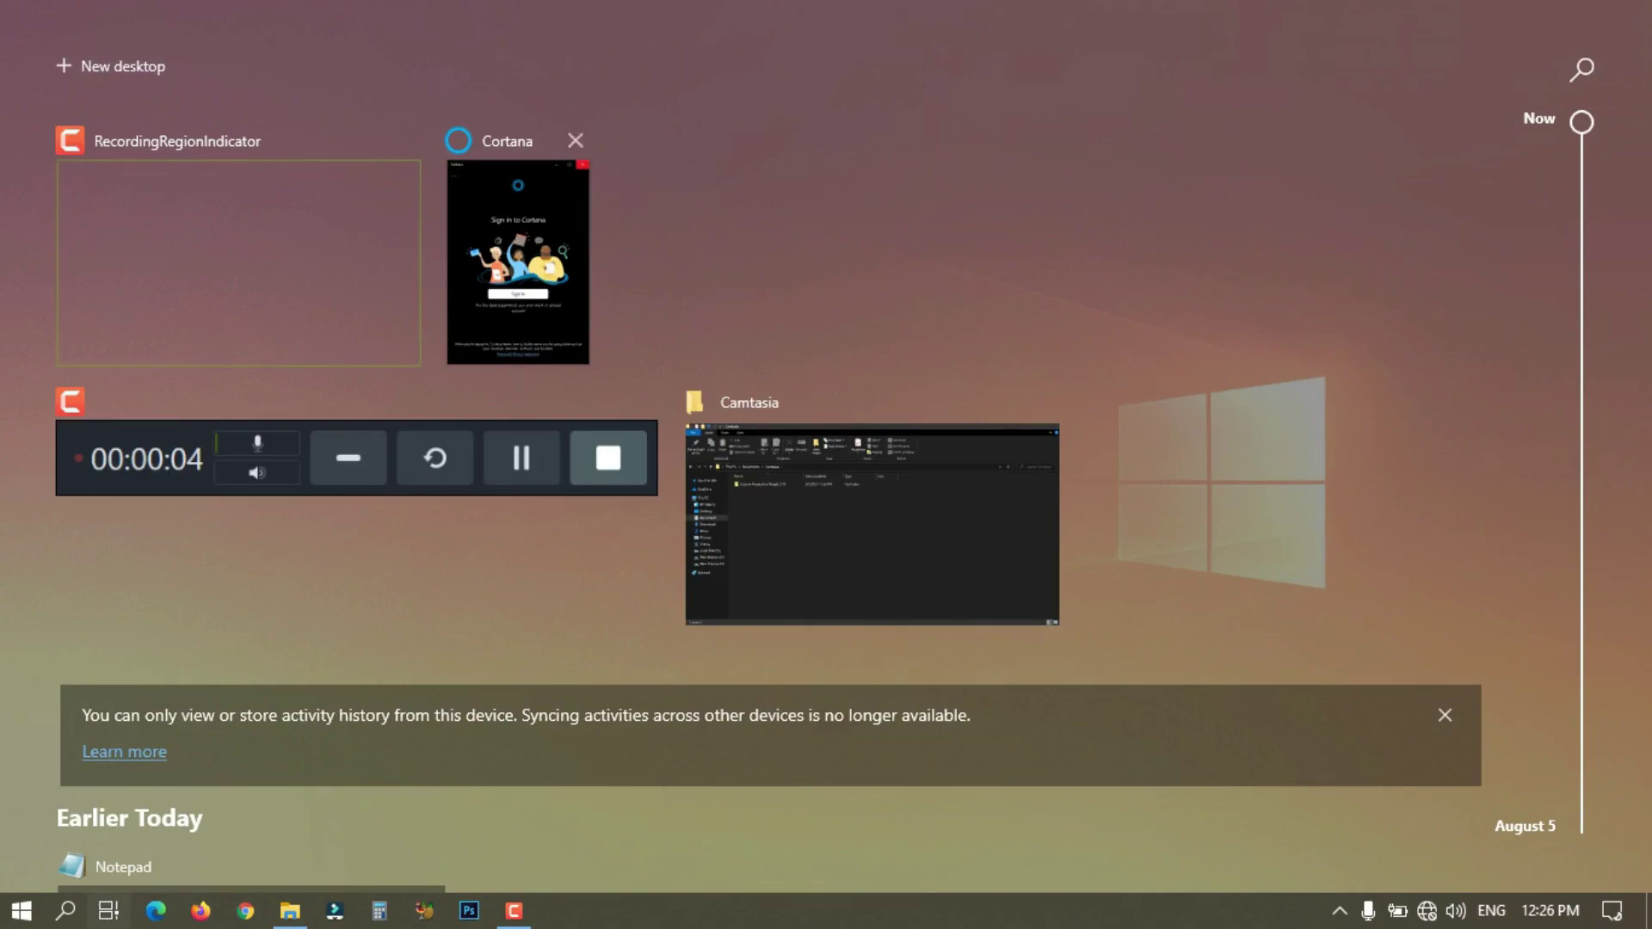
pyautogui.press('Escape')
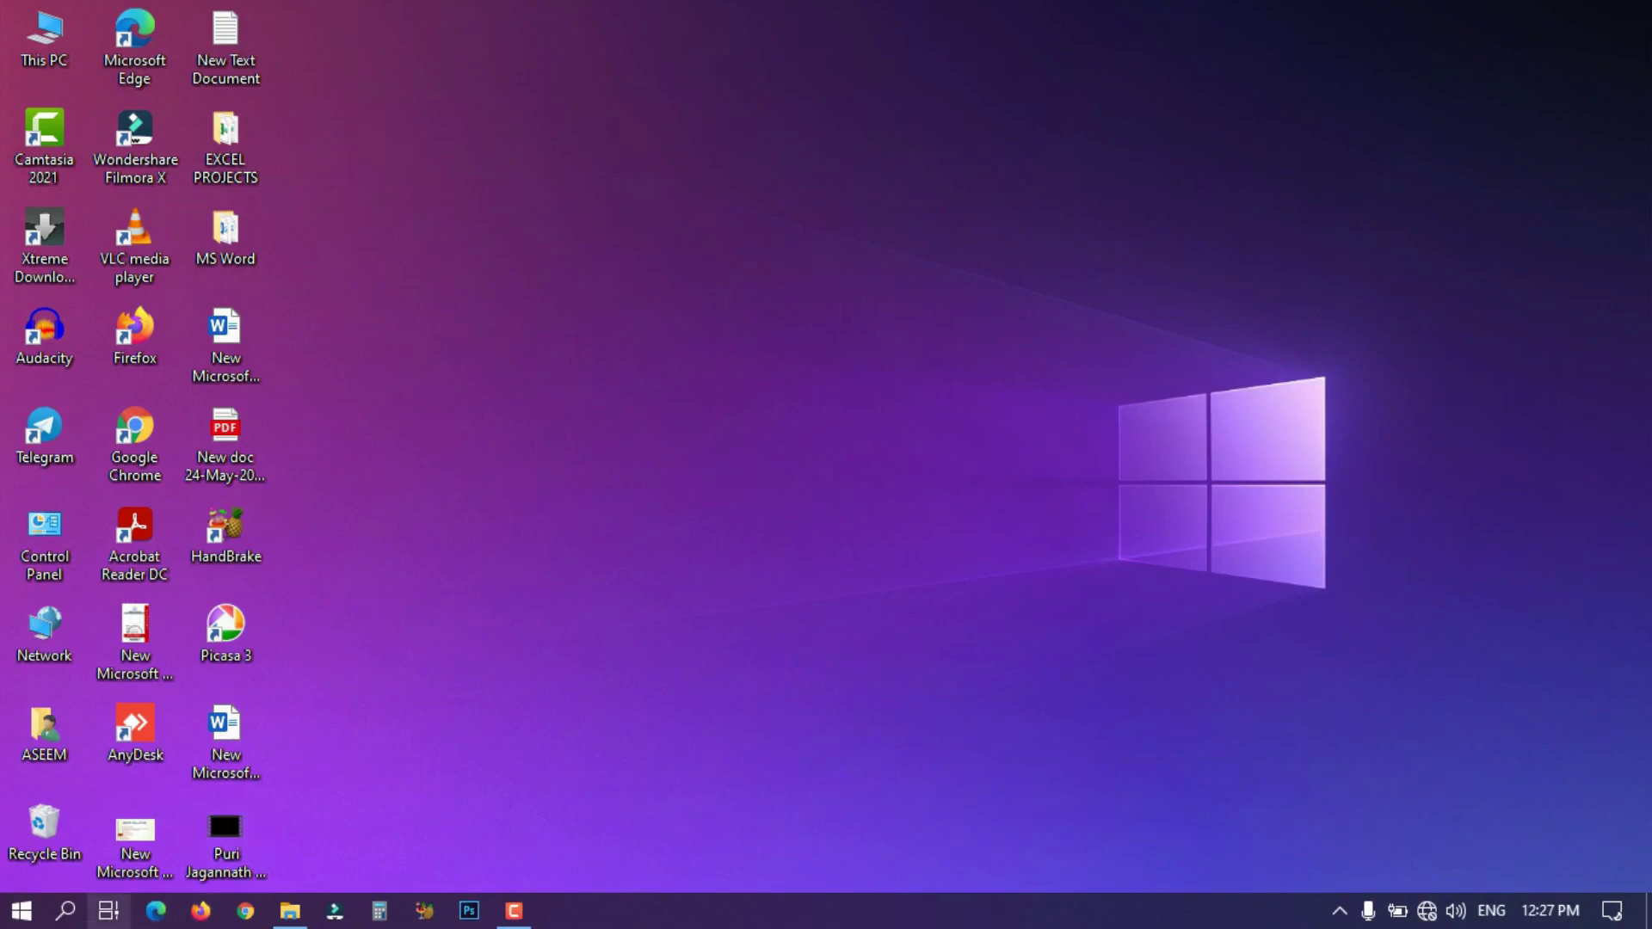
# Create a new virtual desktop from Task View and switch to Desktop 2
pyautogui.click(109, 910)
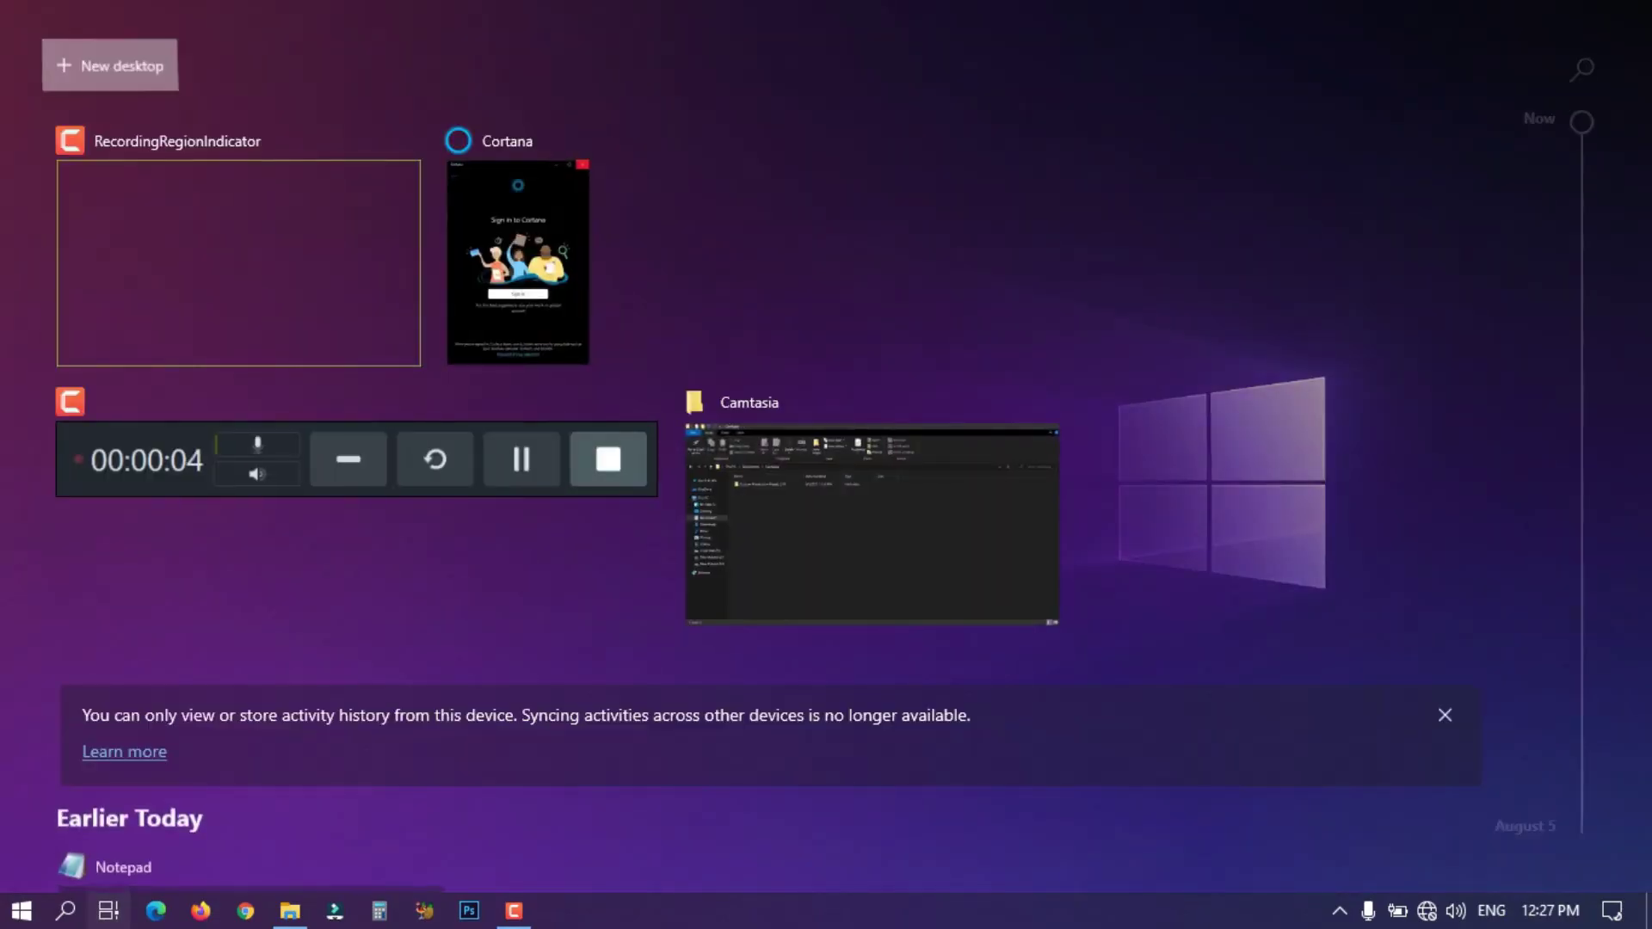
pyautogui.click(111, 67)
pyautogui.click(351, 74)
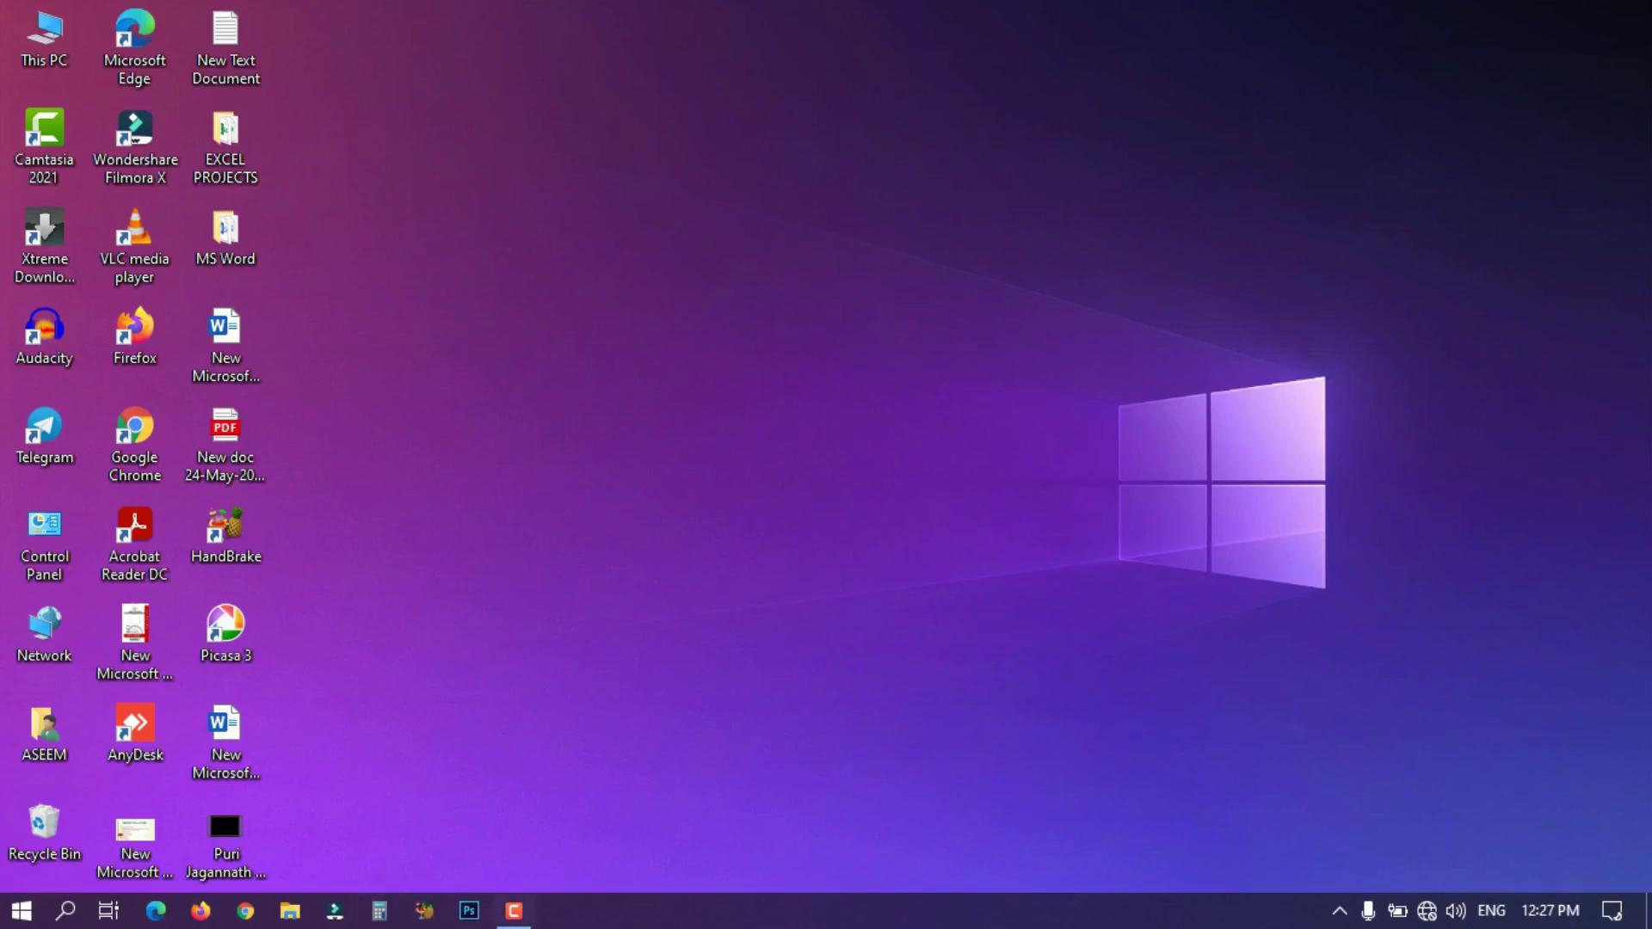
# Remove Desktop 2 in Task View and return to the remaining desktop
pyautogui.click(108, 910)
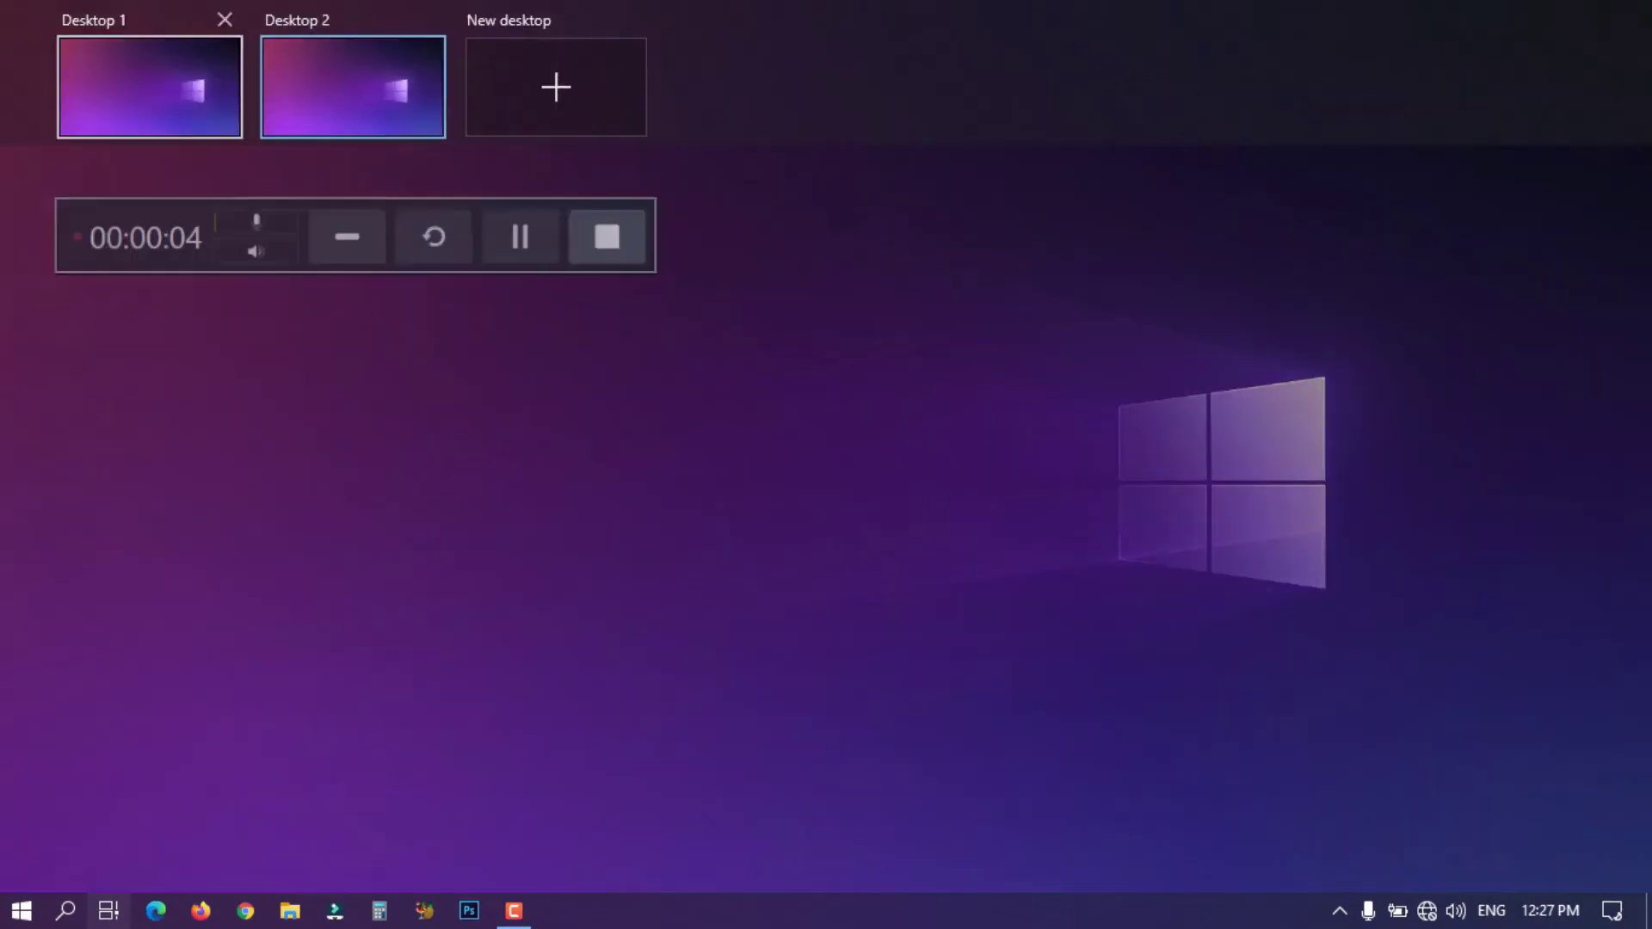
pyautogui.click(428, 19)
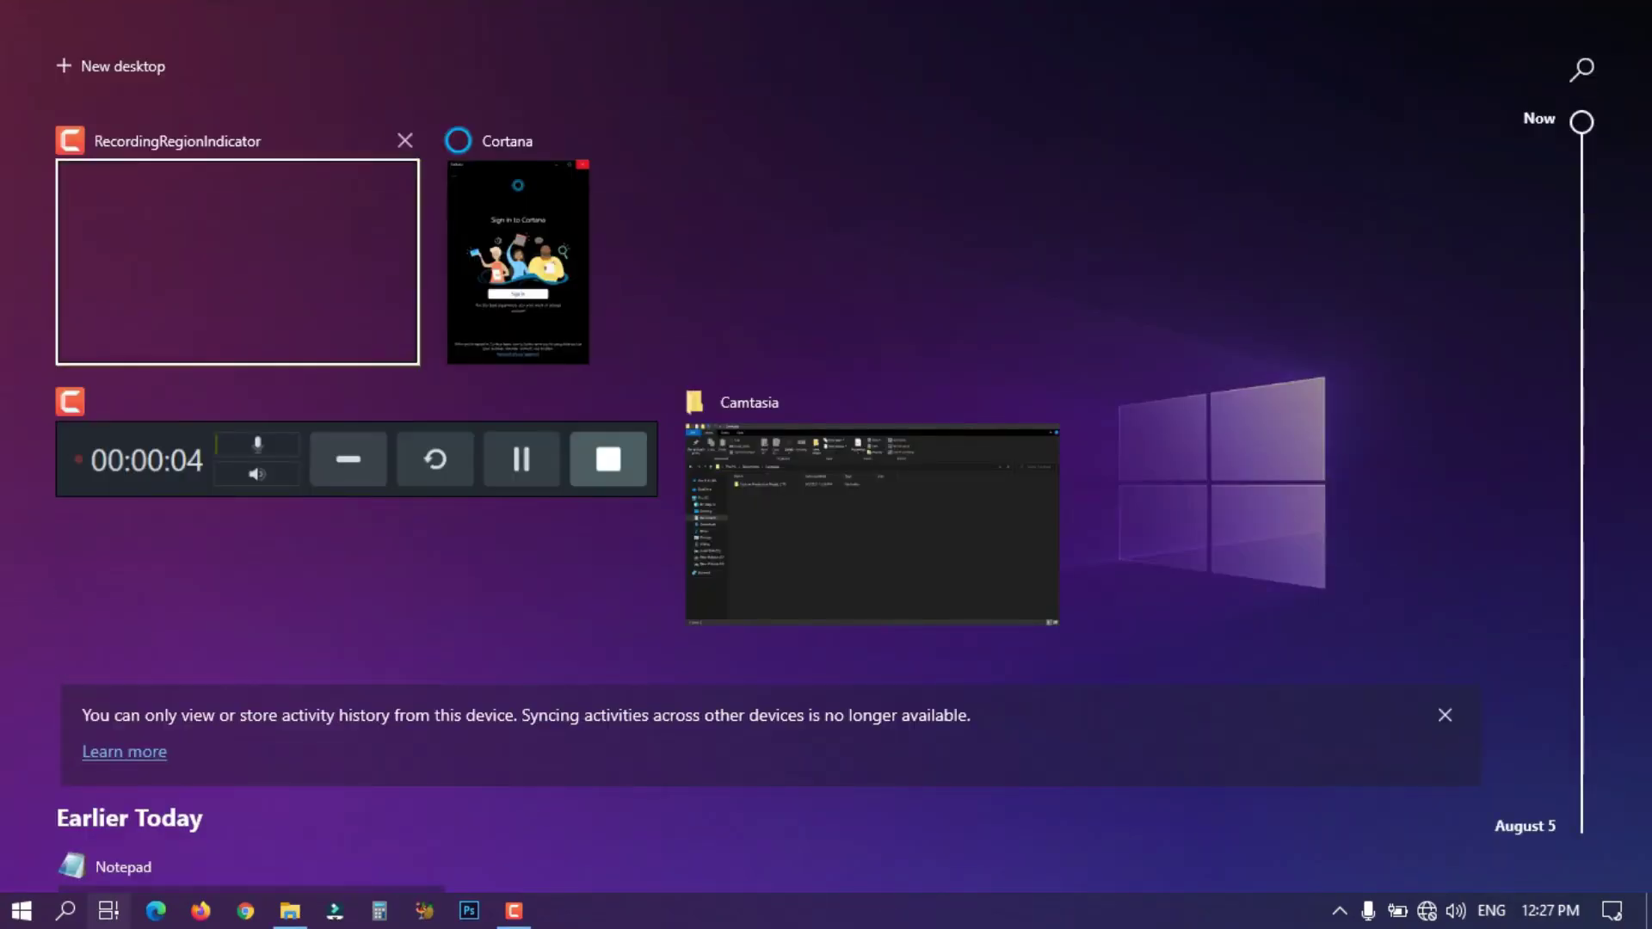
pyautogui.click(109, 910)
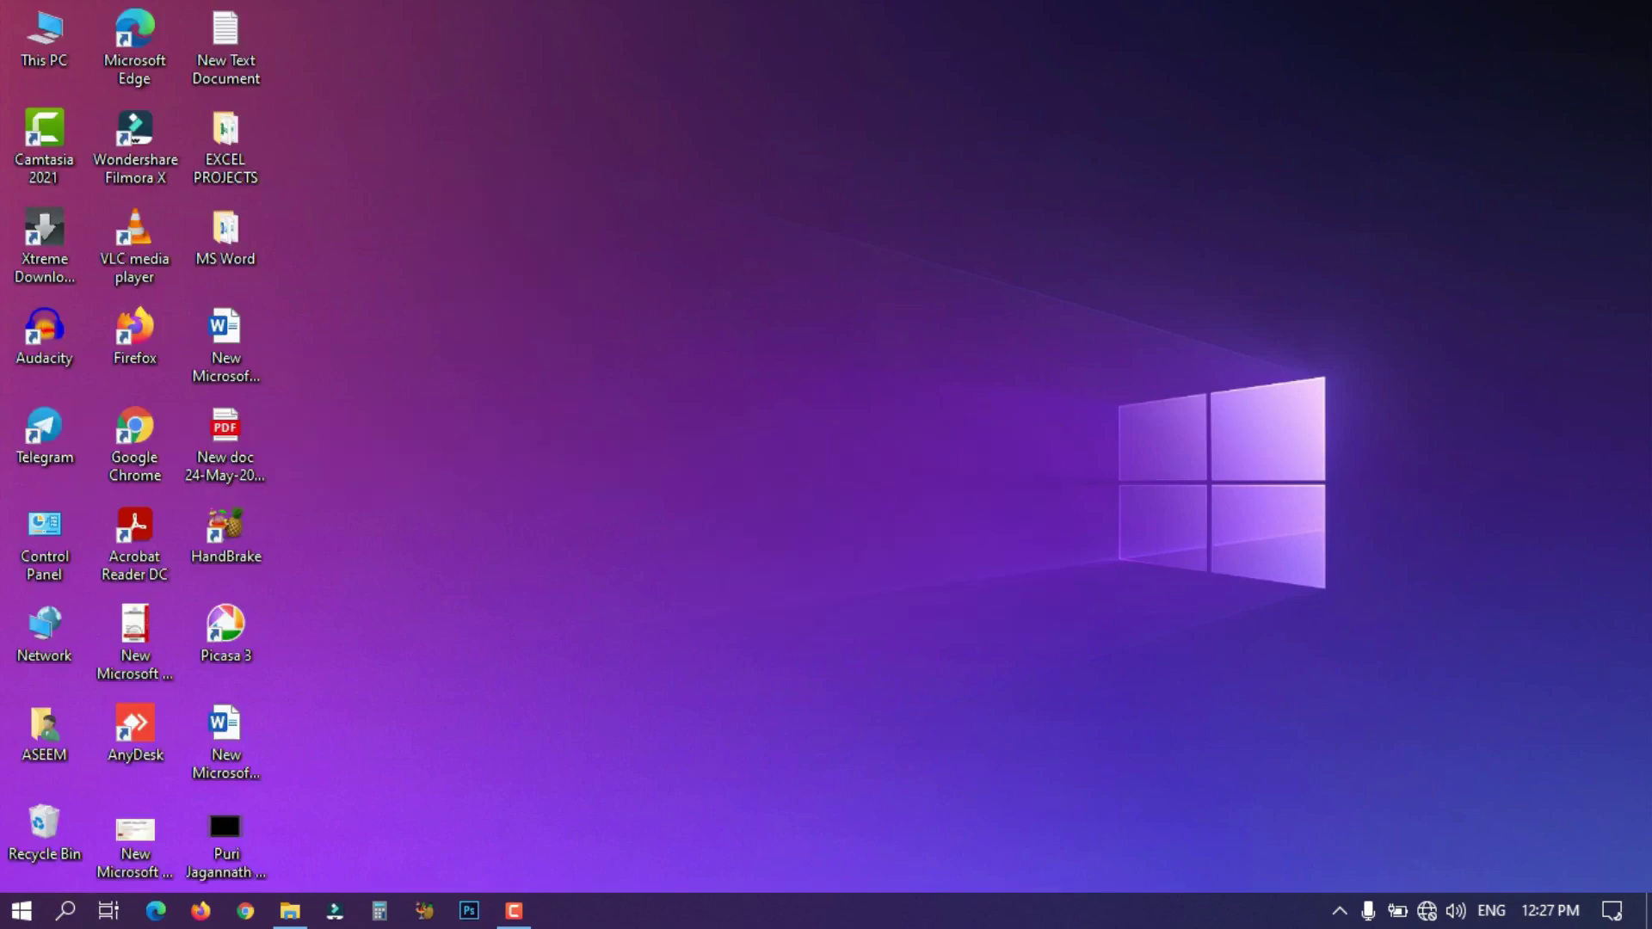
# Show People on the taskbar and open the People flyout
pyautogui.rightClick(682, 916)
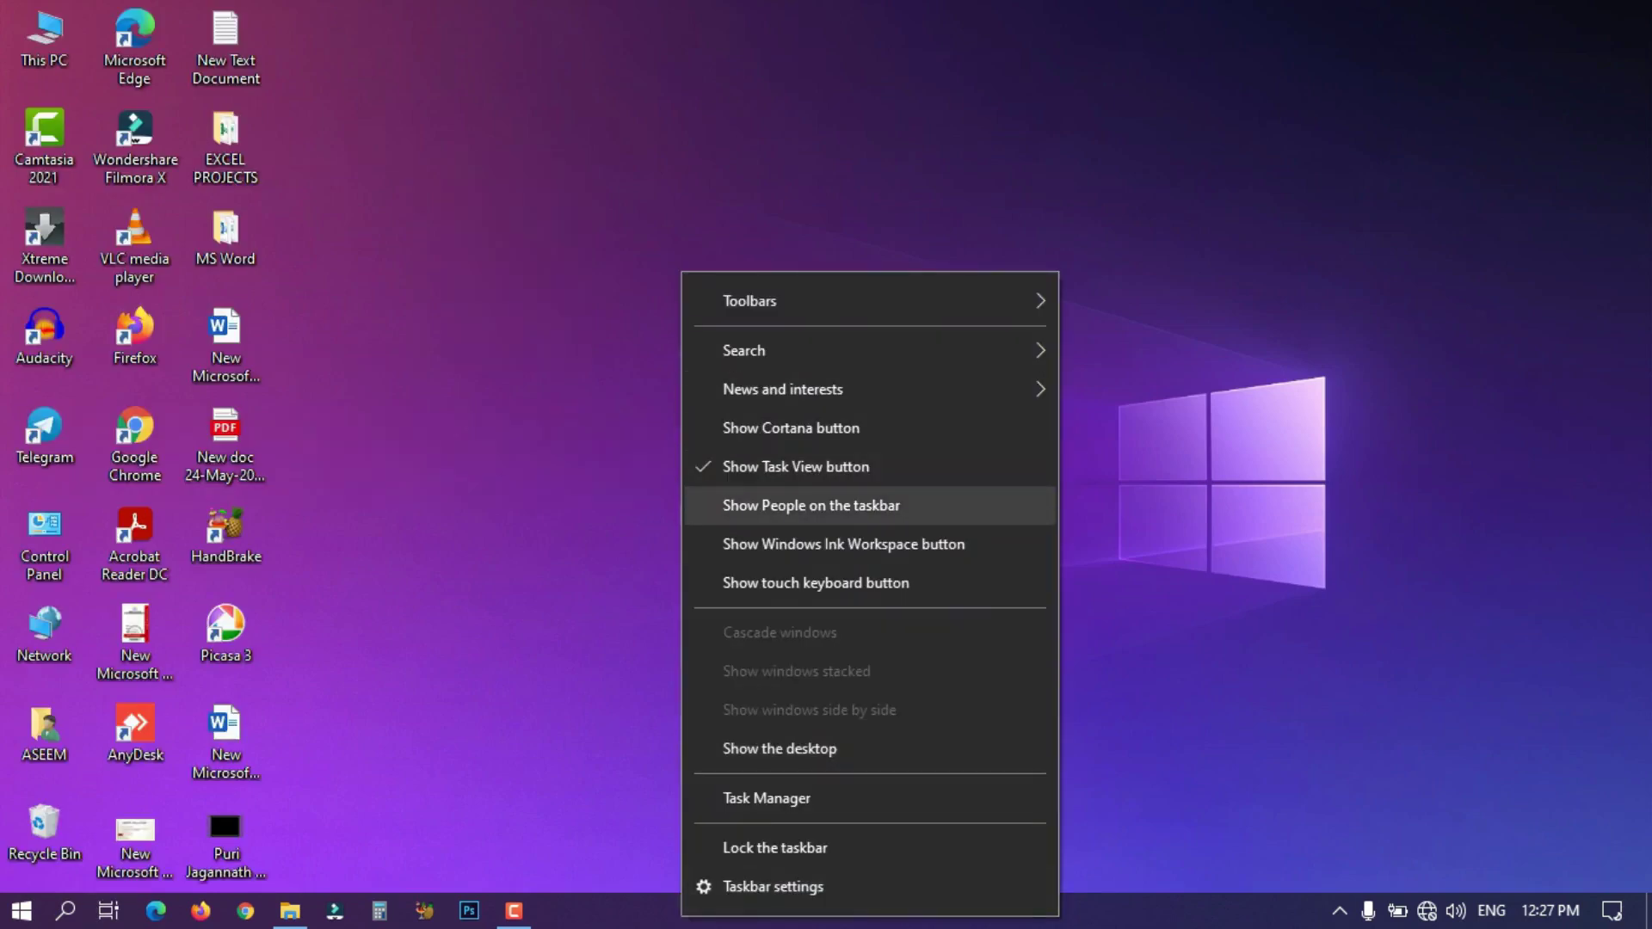
pyautogui.click(811, 505)
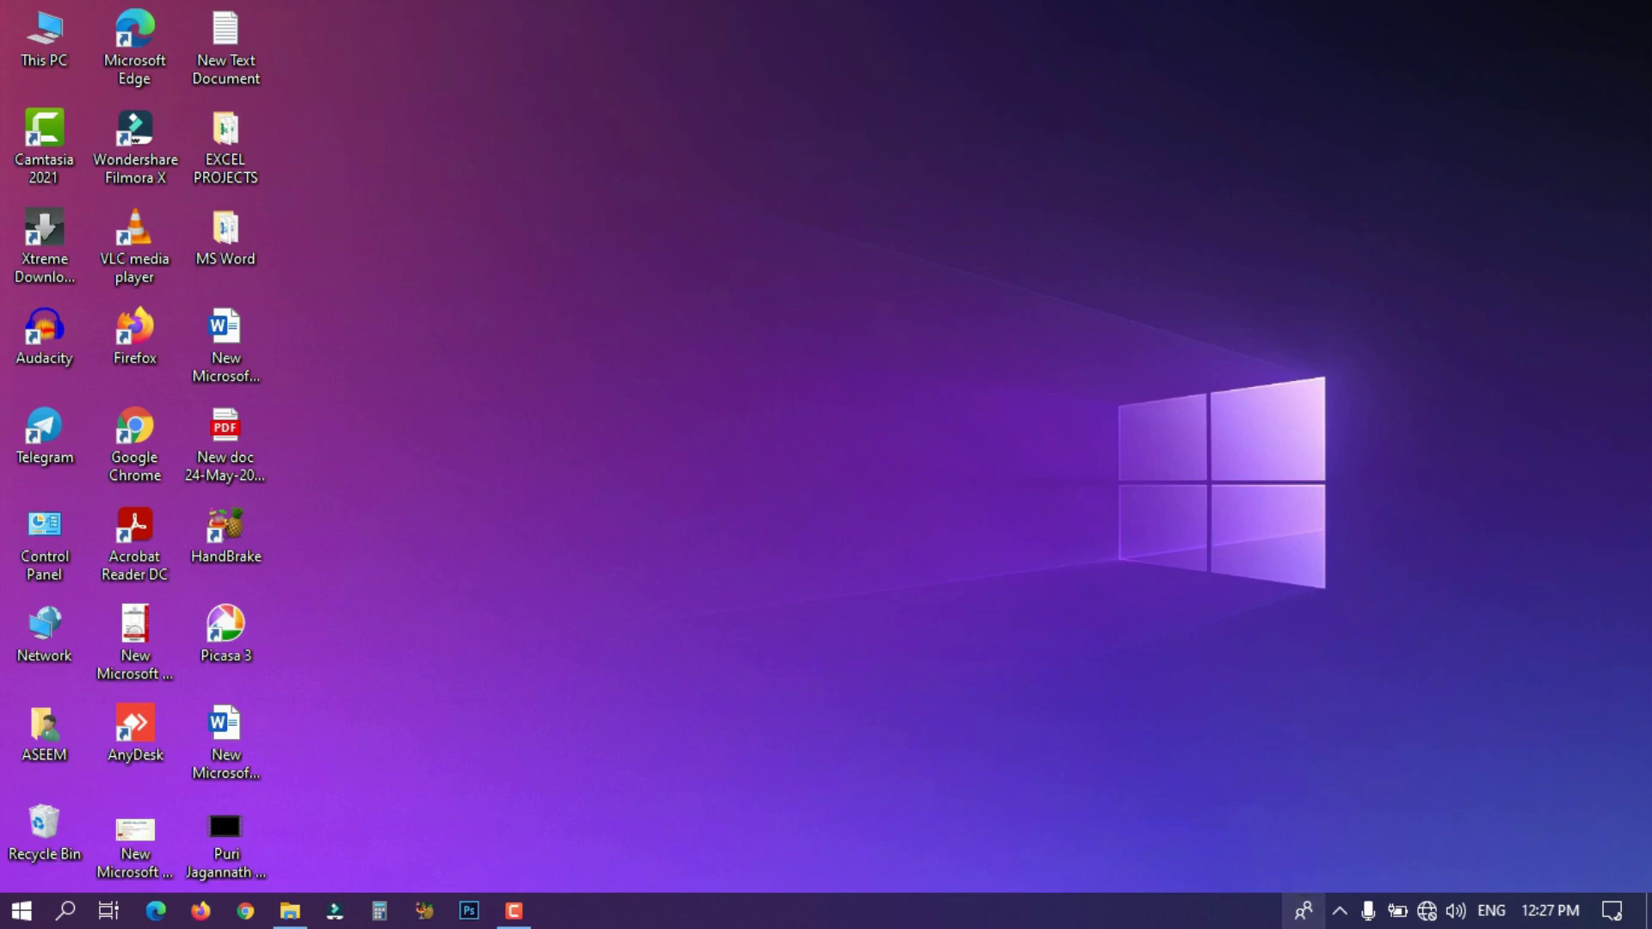
pyautogui.click(1304, 910)
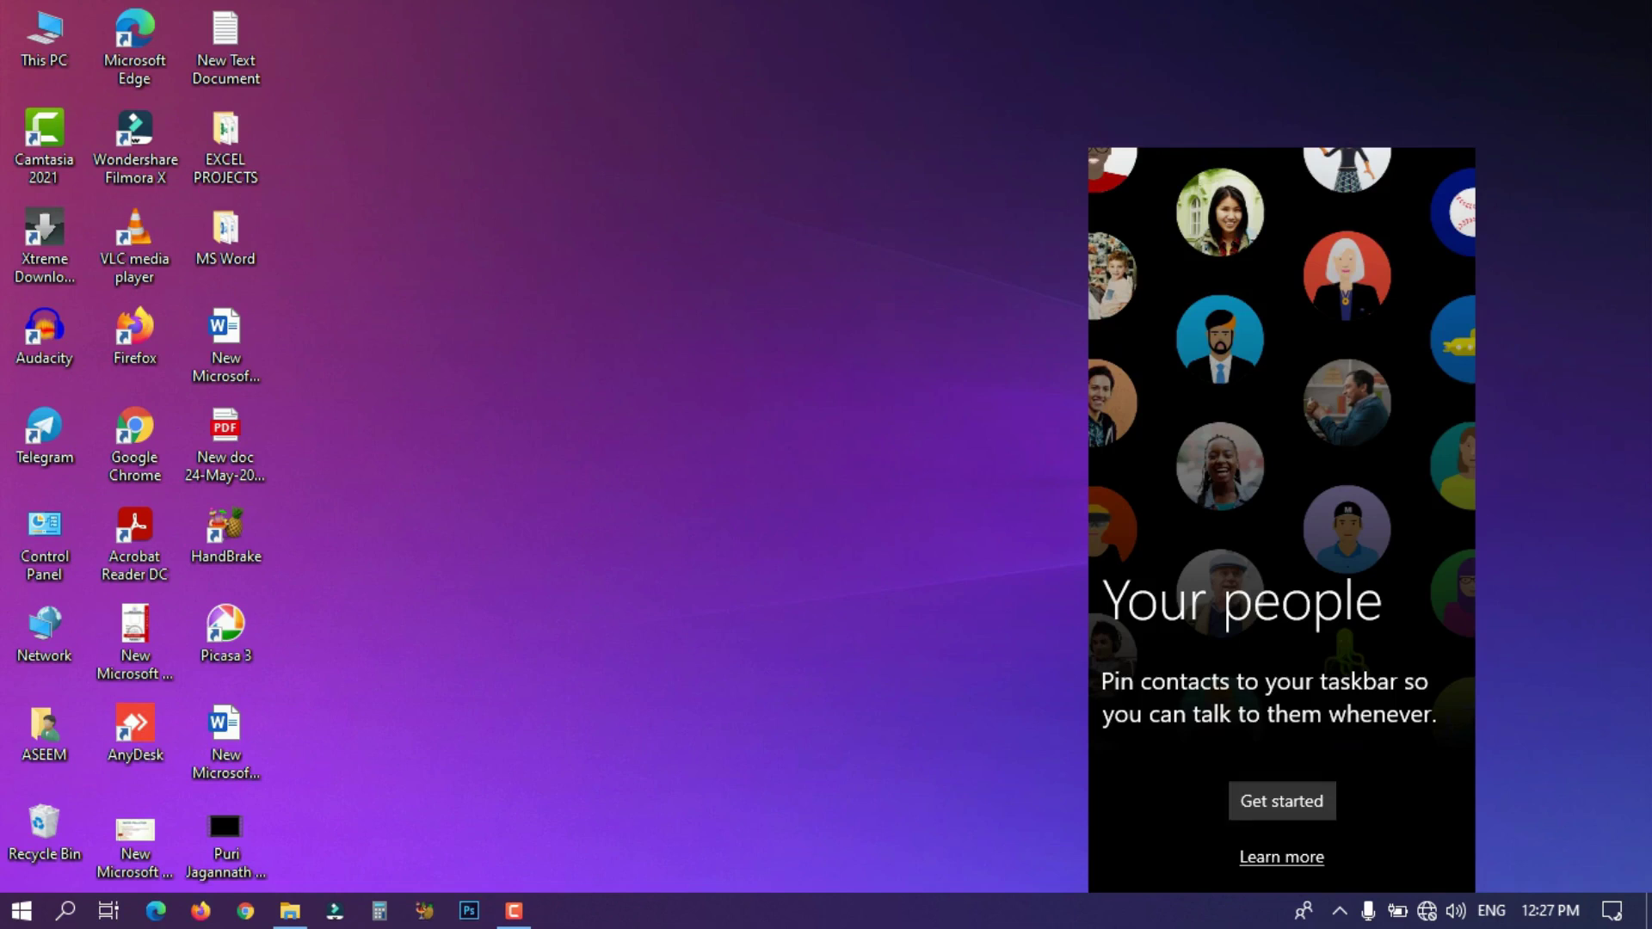
# Hide People from the taskbar
pyautogui.rightClick(928, 910)
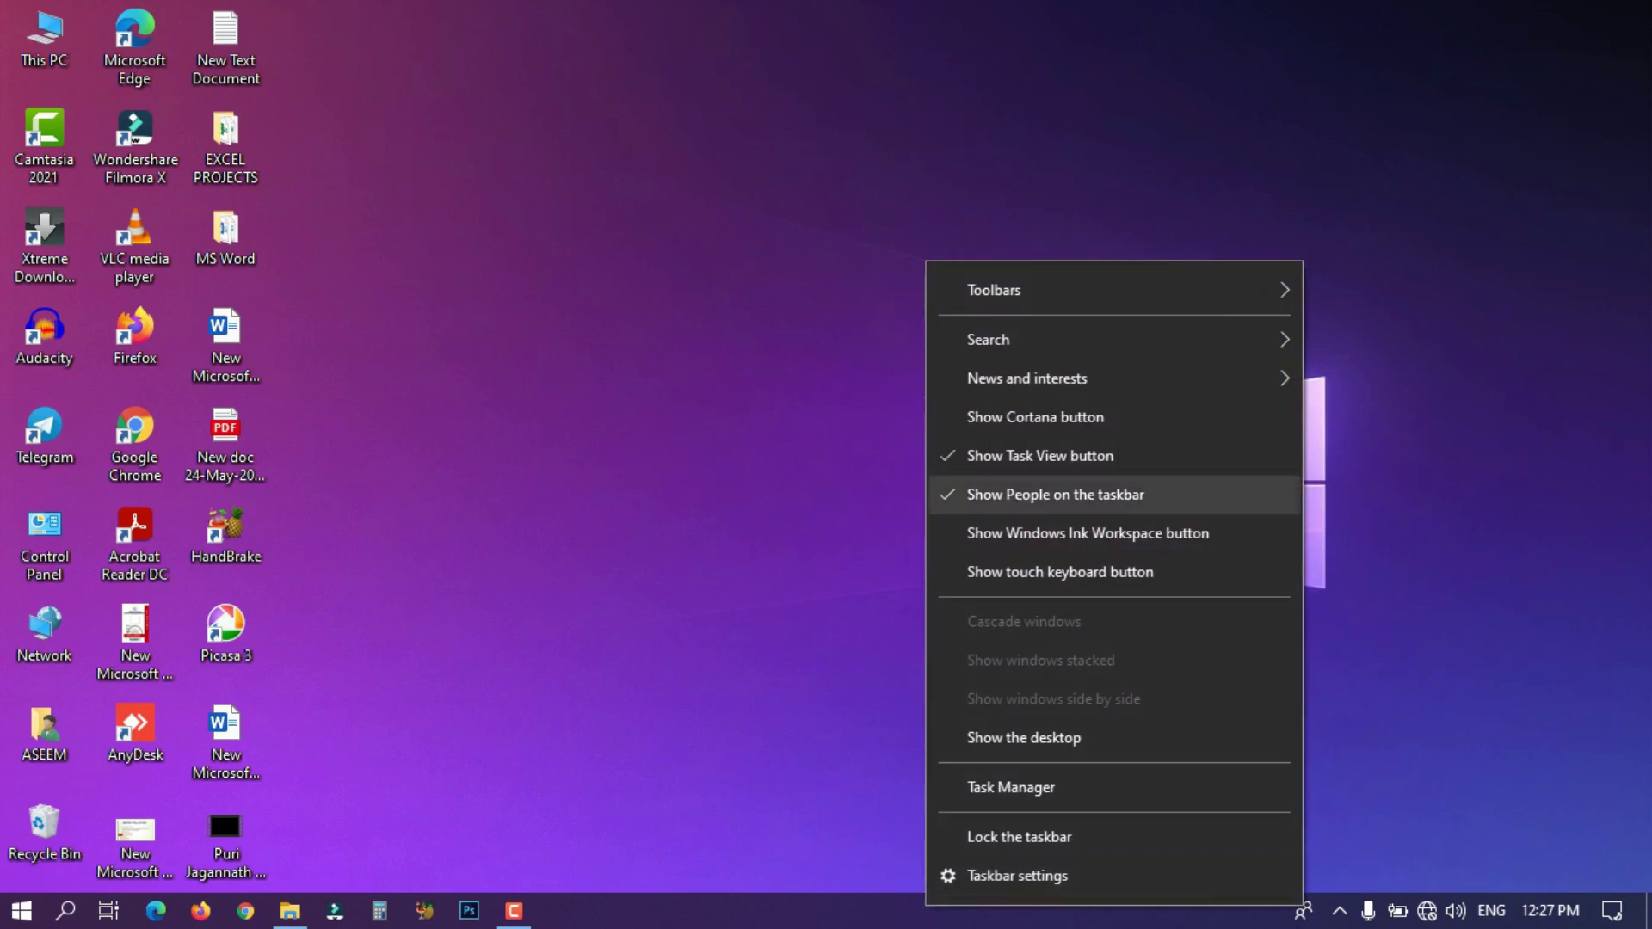
pyautogui.click(1056, 495)
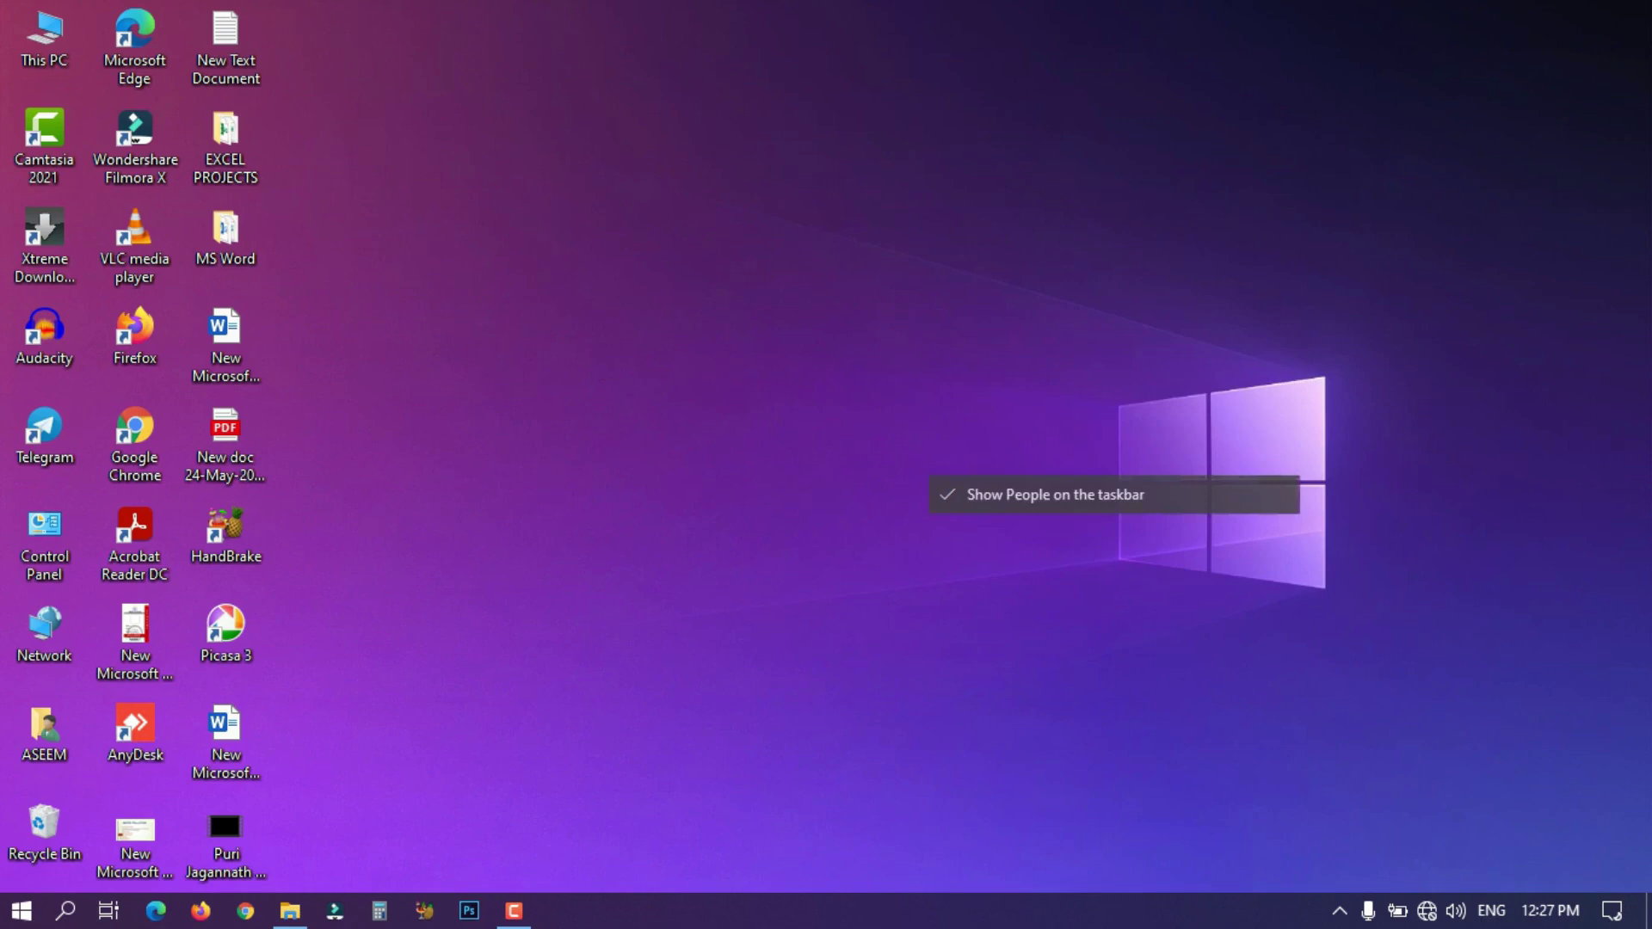
# Show the Windows Ink Workspace button on the taskbar
pyautogui.rightClick(774, 917)
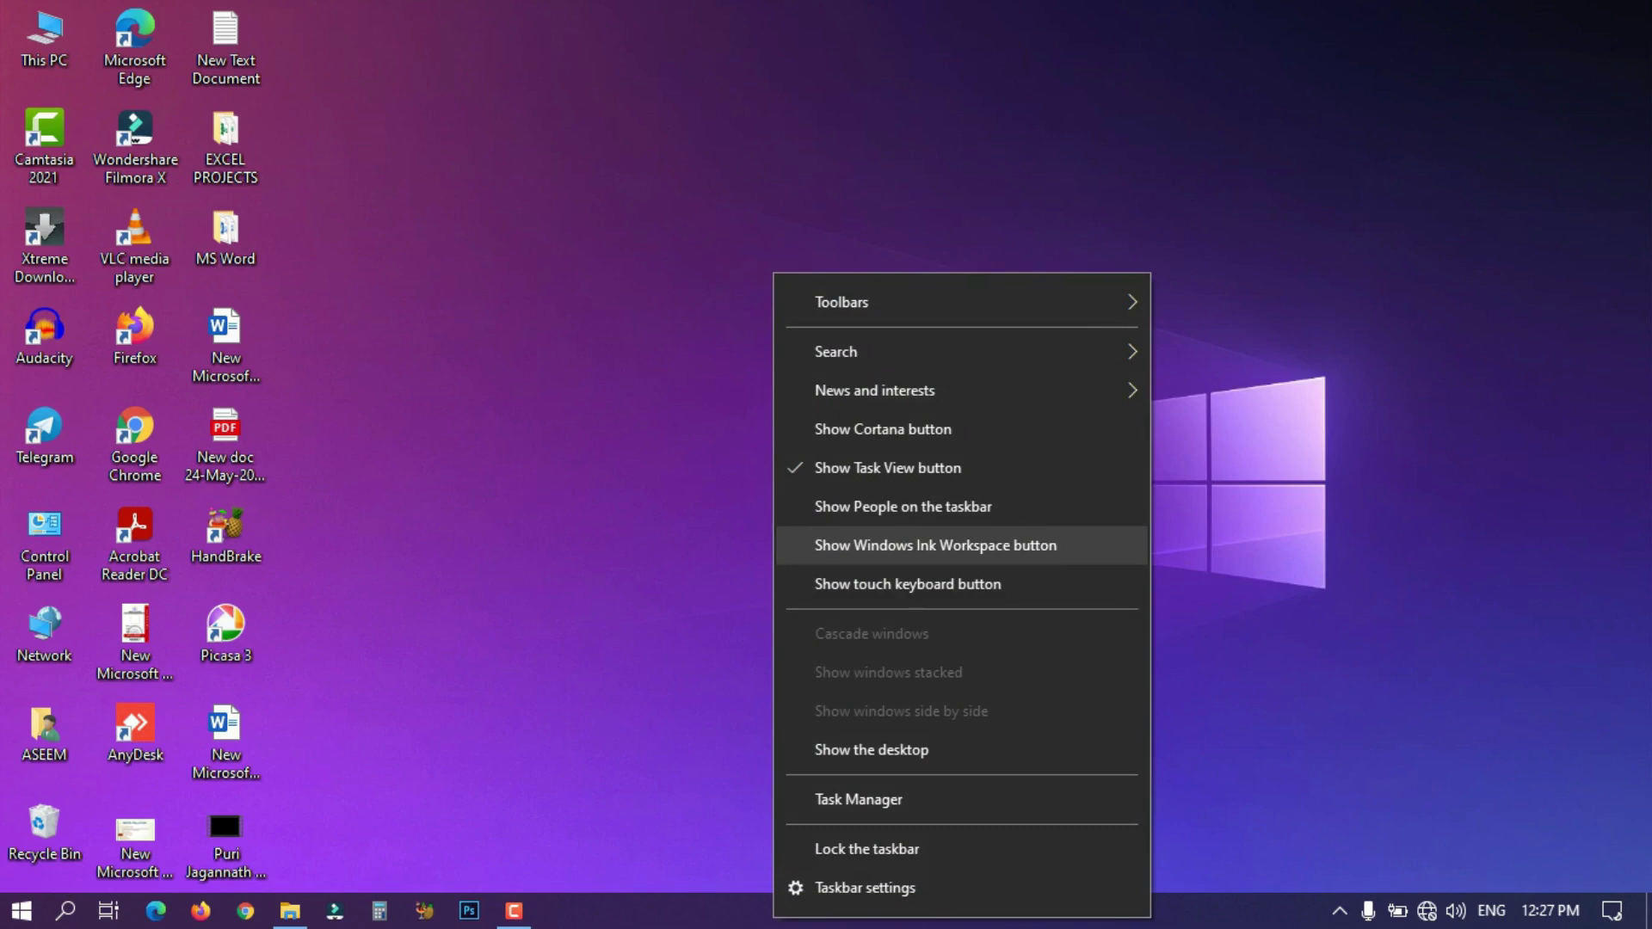
pyautogui.click(972, 545)
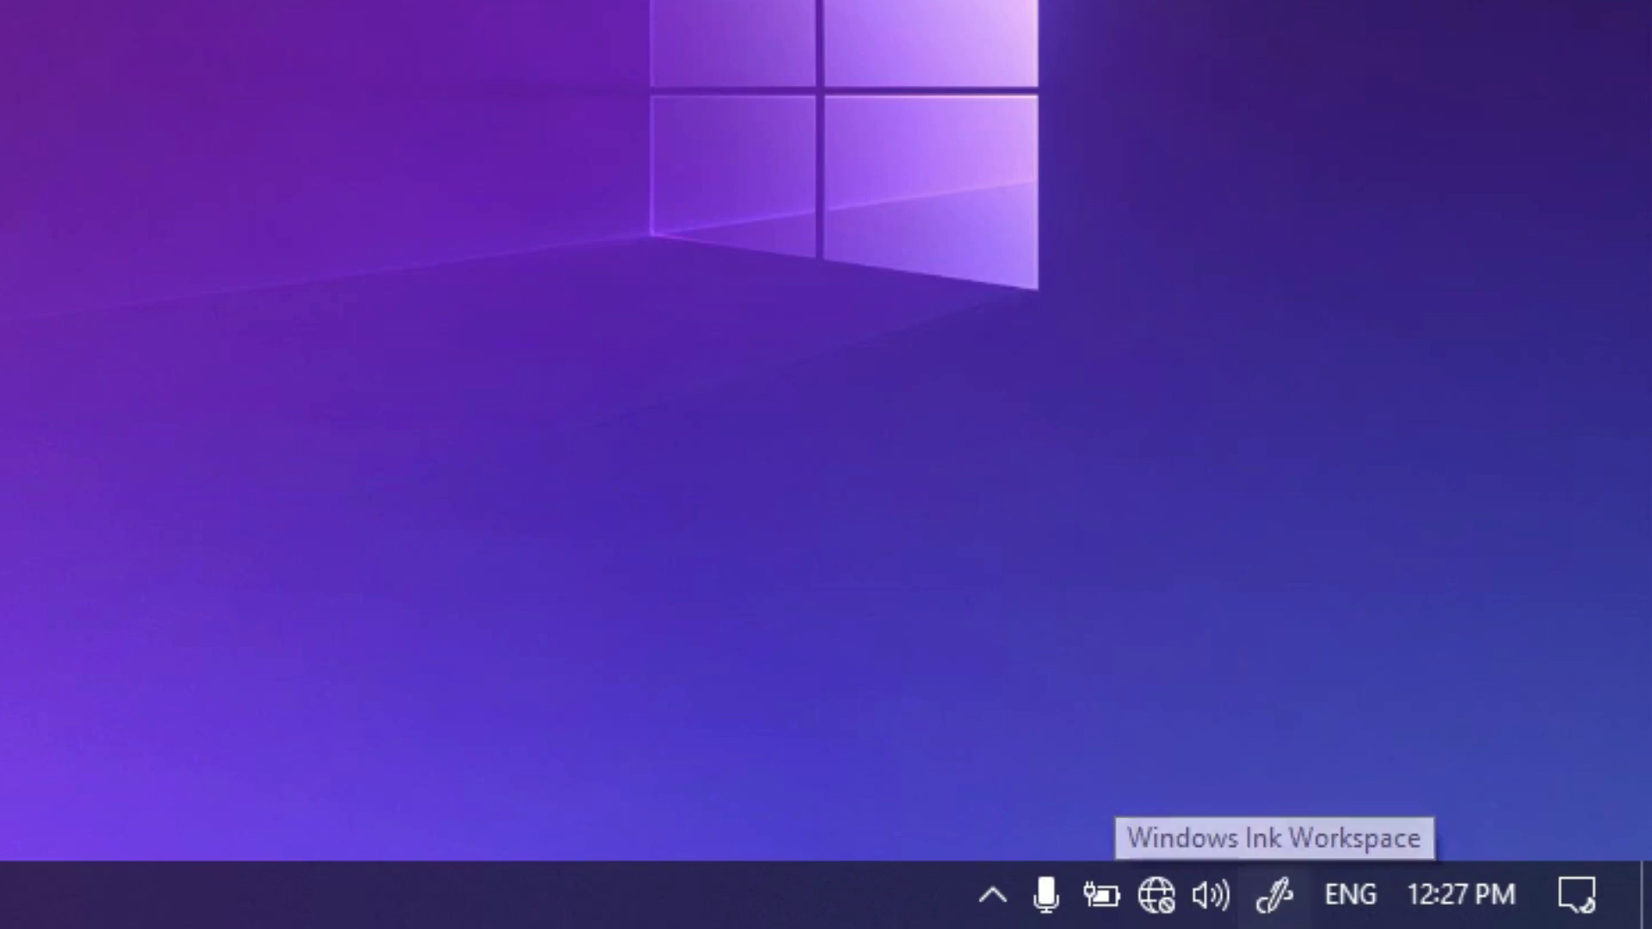
# Open the Windows Ink Workspace and capture a fullscreen snip of the desktop
pyautogui.click(1275, 896)
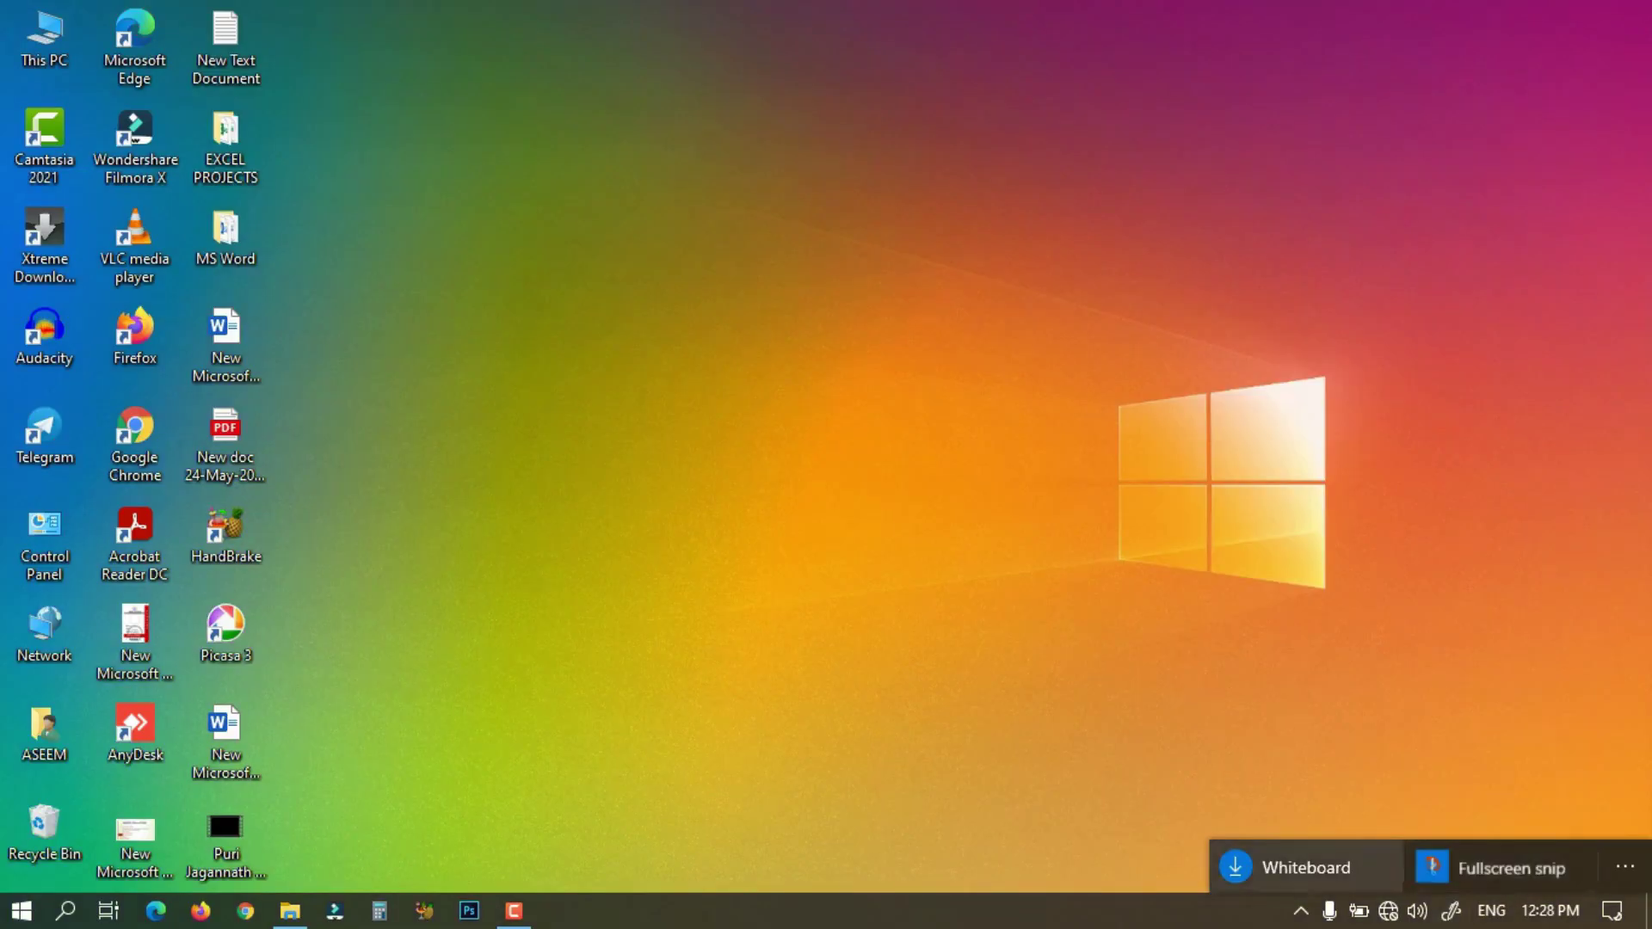
pyautogui.click(1625, 866)
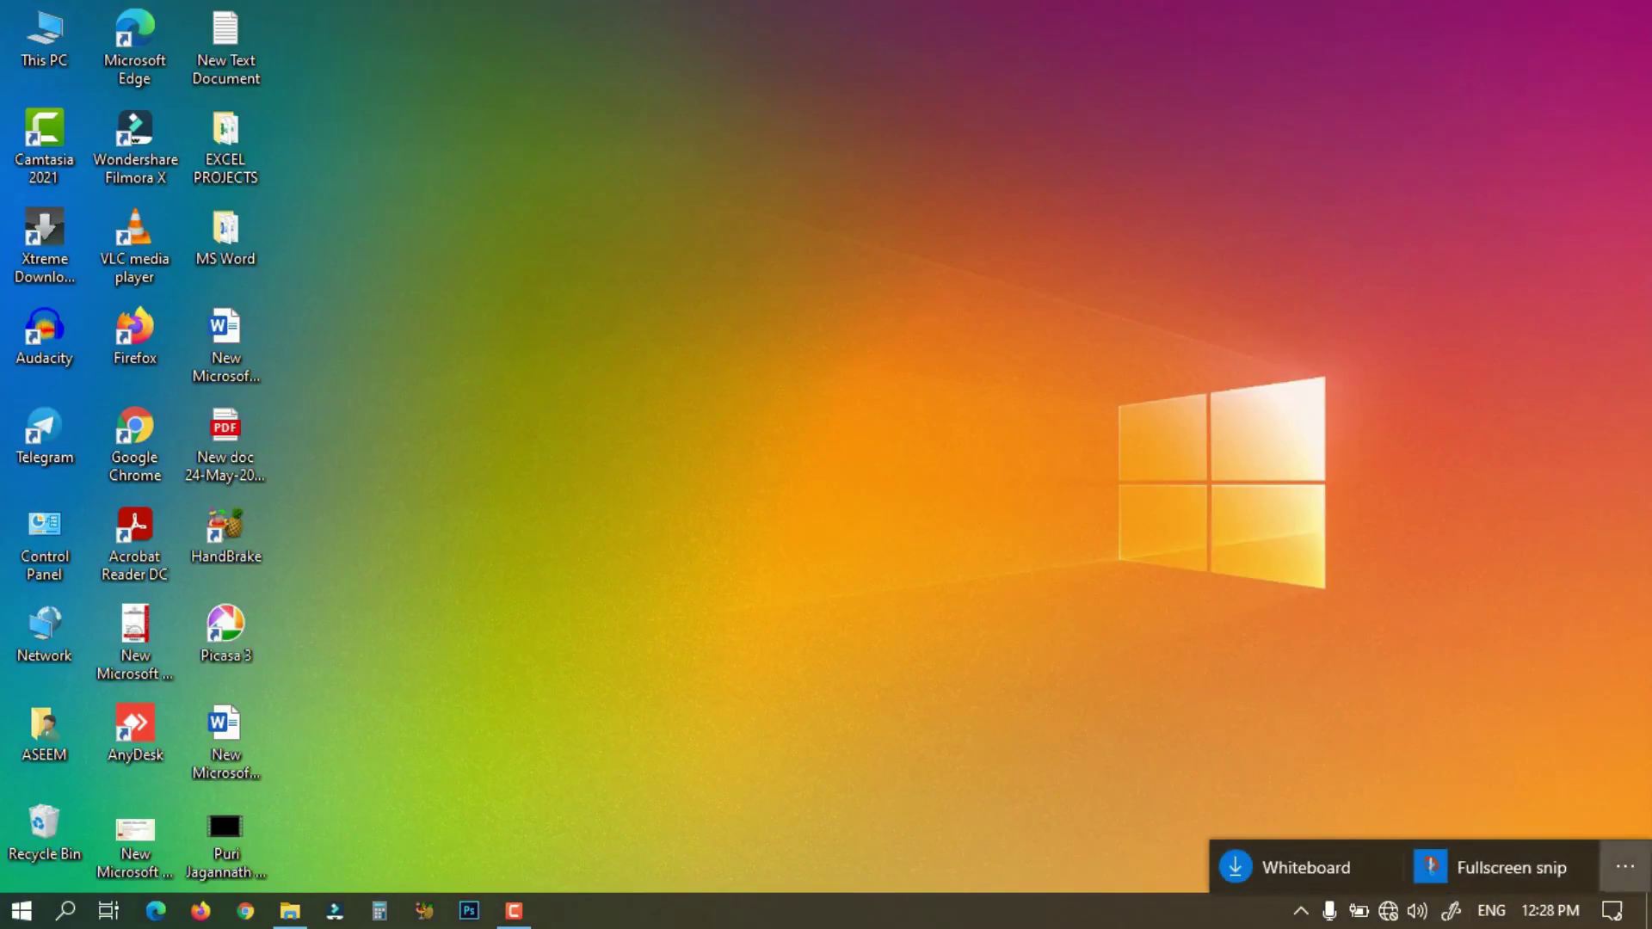
pyautogui.click(1519, 818)
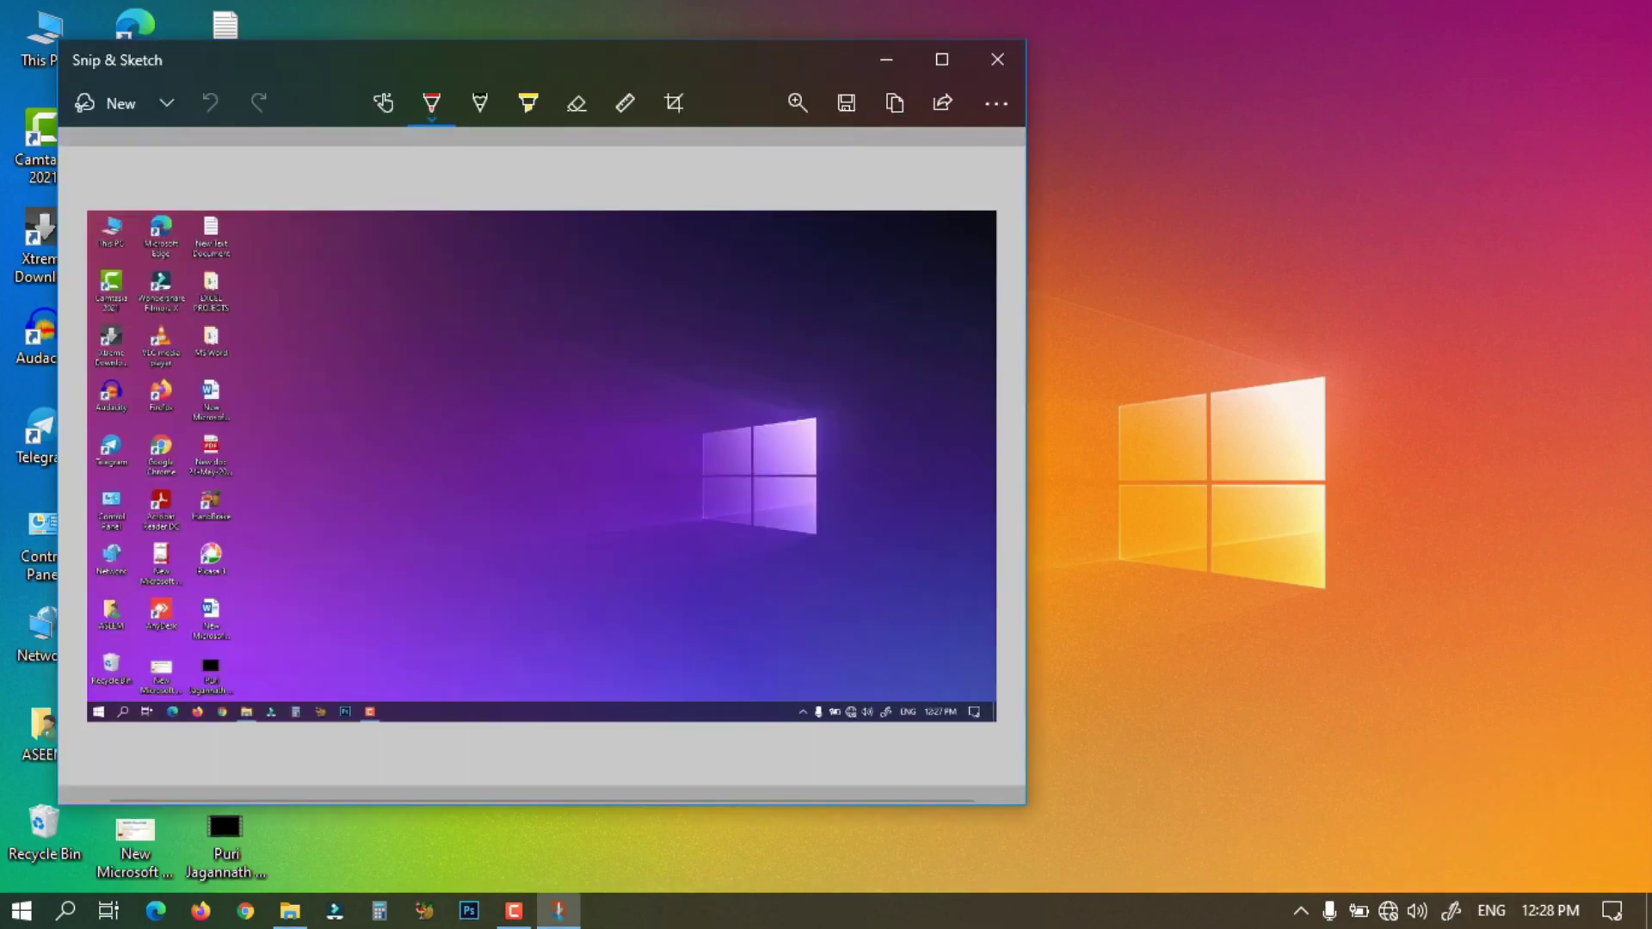
# Draw several freehand red pen strokes over the captured screenshot and close Snip & Sketch without saving
pyautogui.moveTo(463, 460)
pyautogui.mouseDown()
pyautogui.moveTo(613, 403)
pyautogui.moveTo(647, 532)
pyautogui.mouseUp()
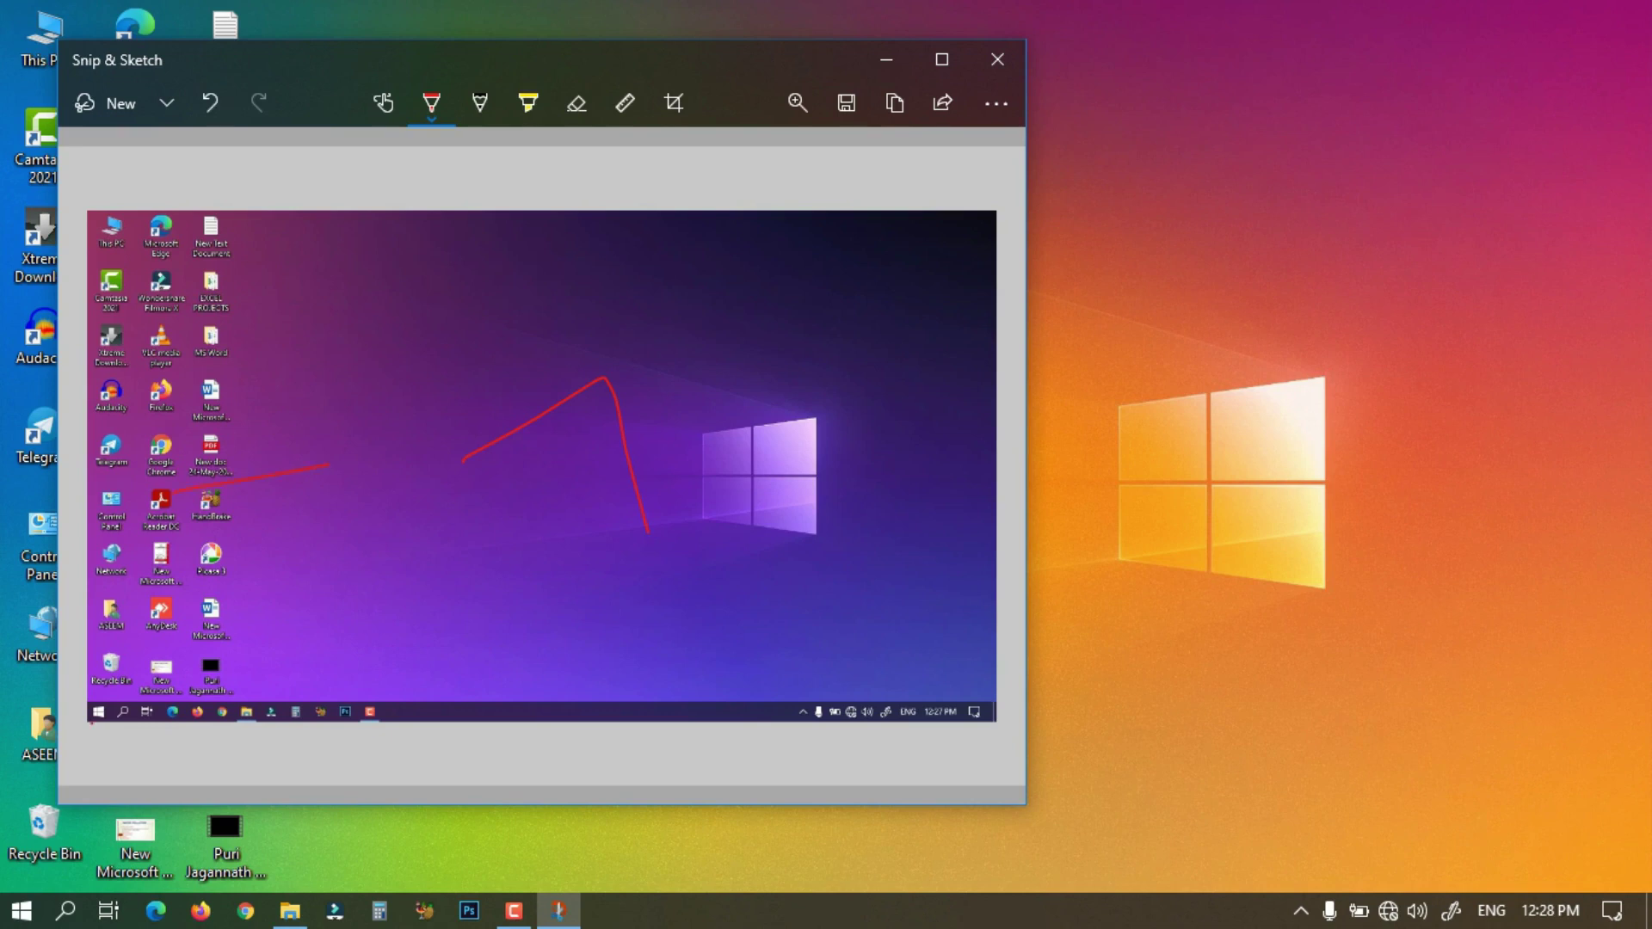
pyautogui.moveTo(91, 723)
pyautogui.mouseDown()
pyautogui.moveTo(308, 692)
pyautogui.moveTo(431, 721)
pyautogui.moveTo(689, 546)
pyautogui.moveTo(619, 456)
pyautogui.moveTo(805, 389)
pyautogui.mouseUp()
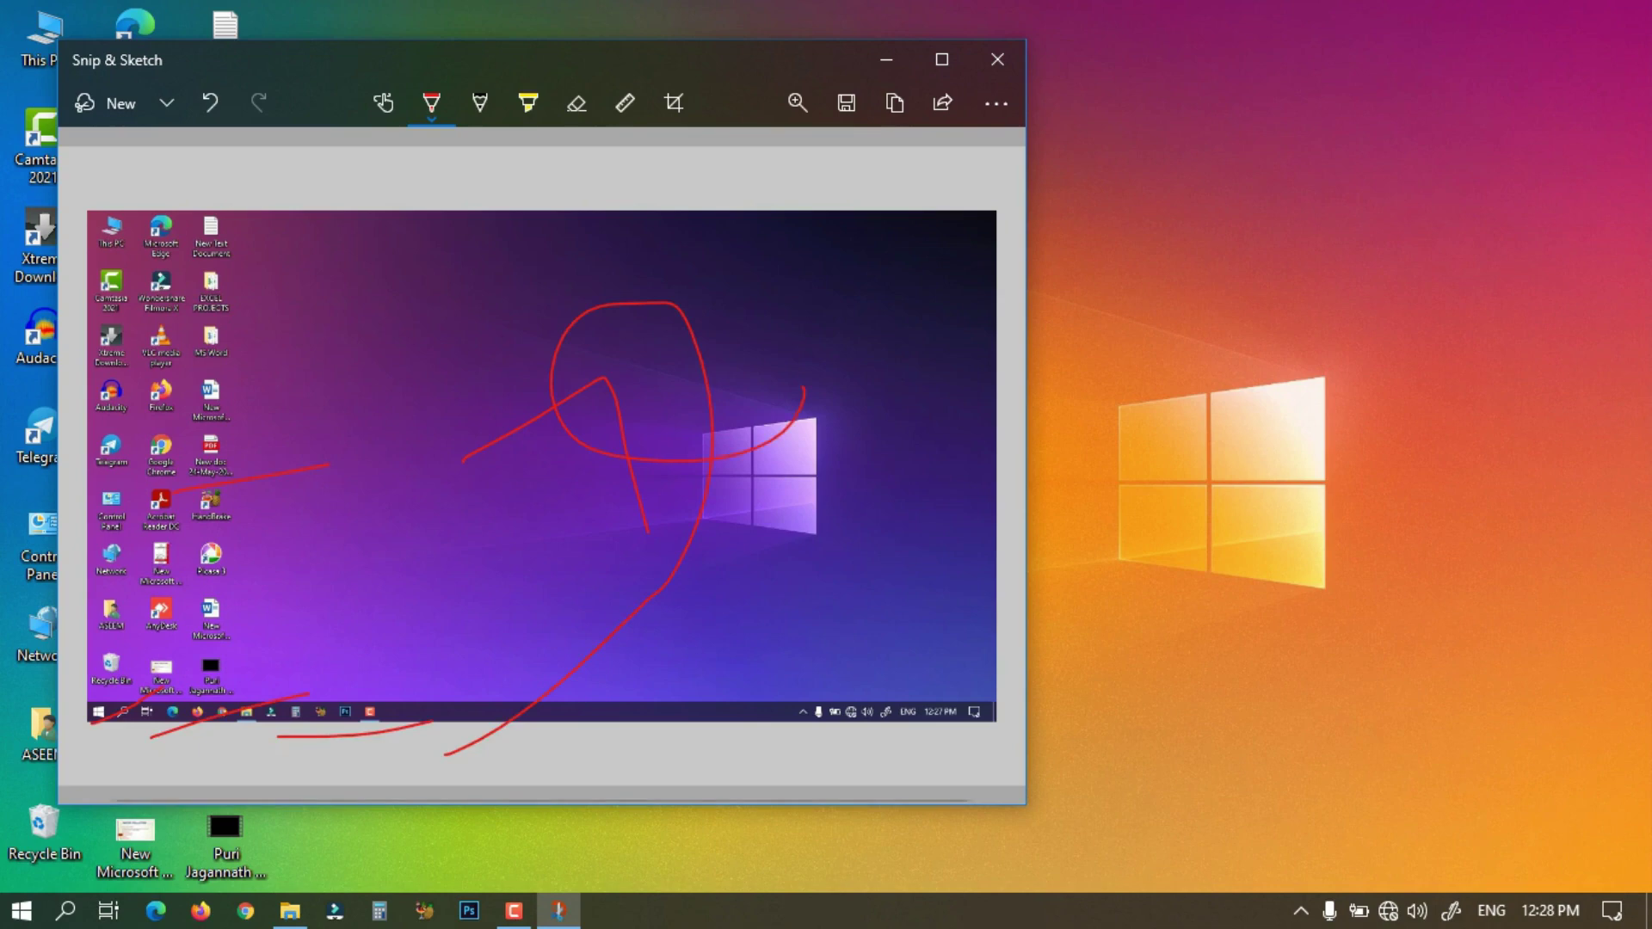
pyautogui.click(997, 59)
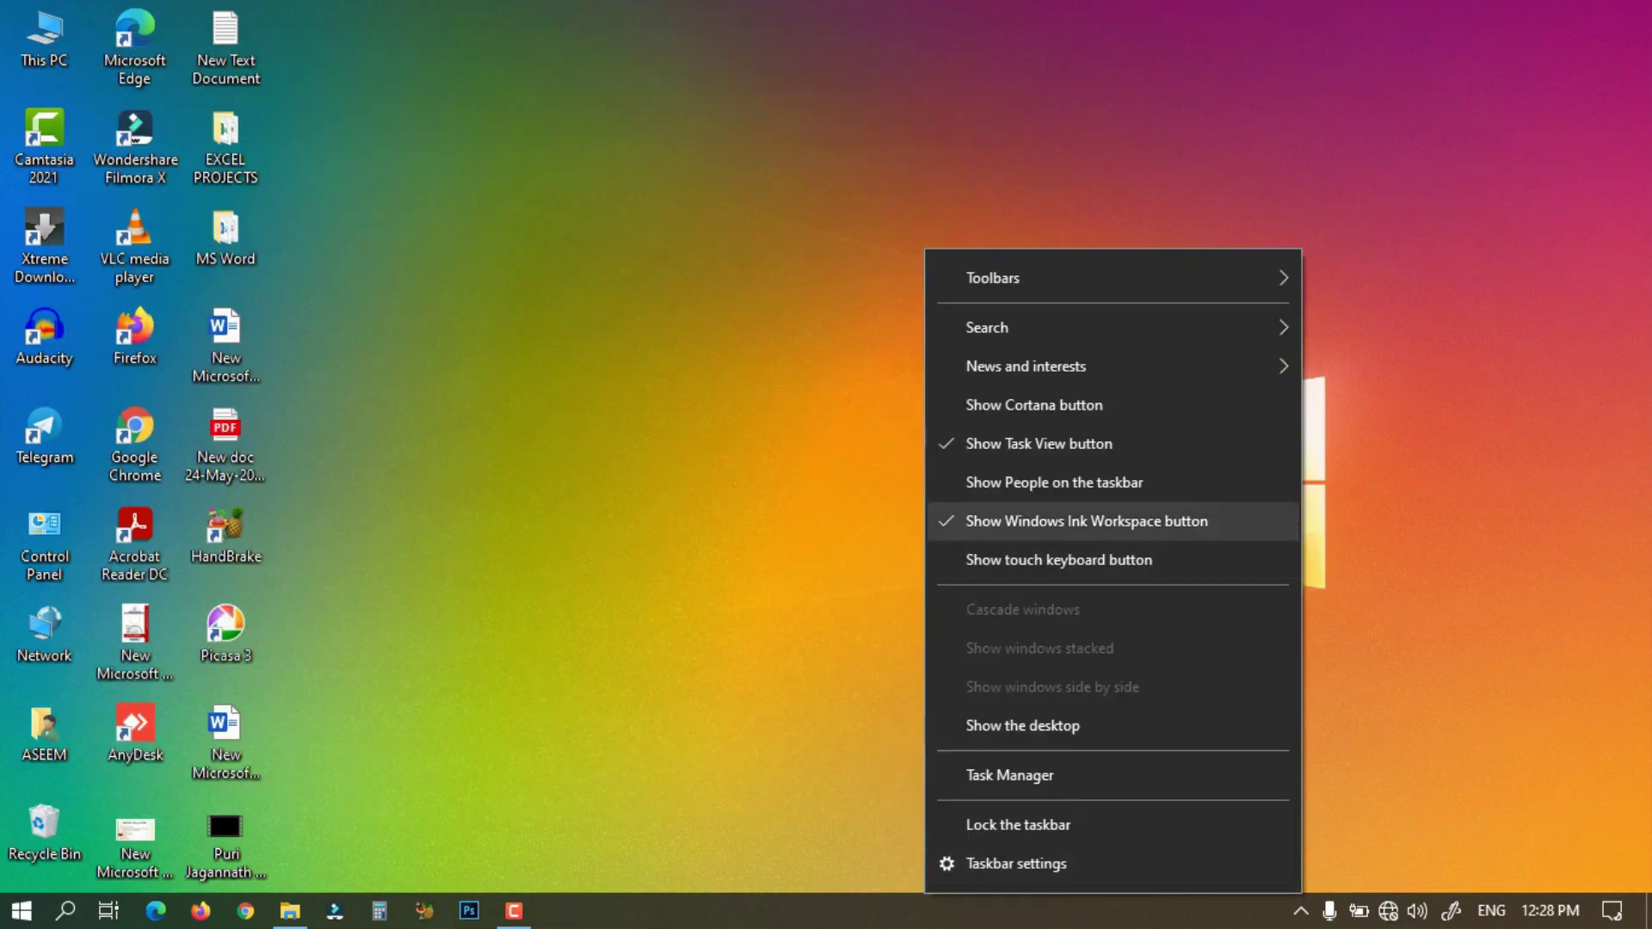
# Hide the Windows Ink Workspace button and show the touch keyboard button on the taskbar
pyautogui.click(1033, 520)
pyautogui.rightClick(779, 910)
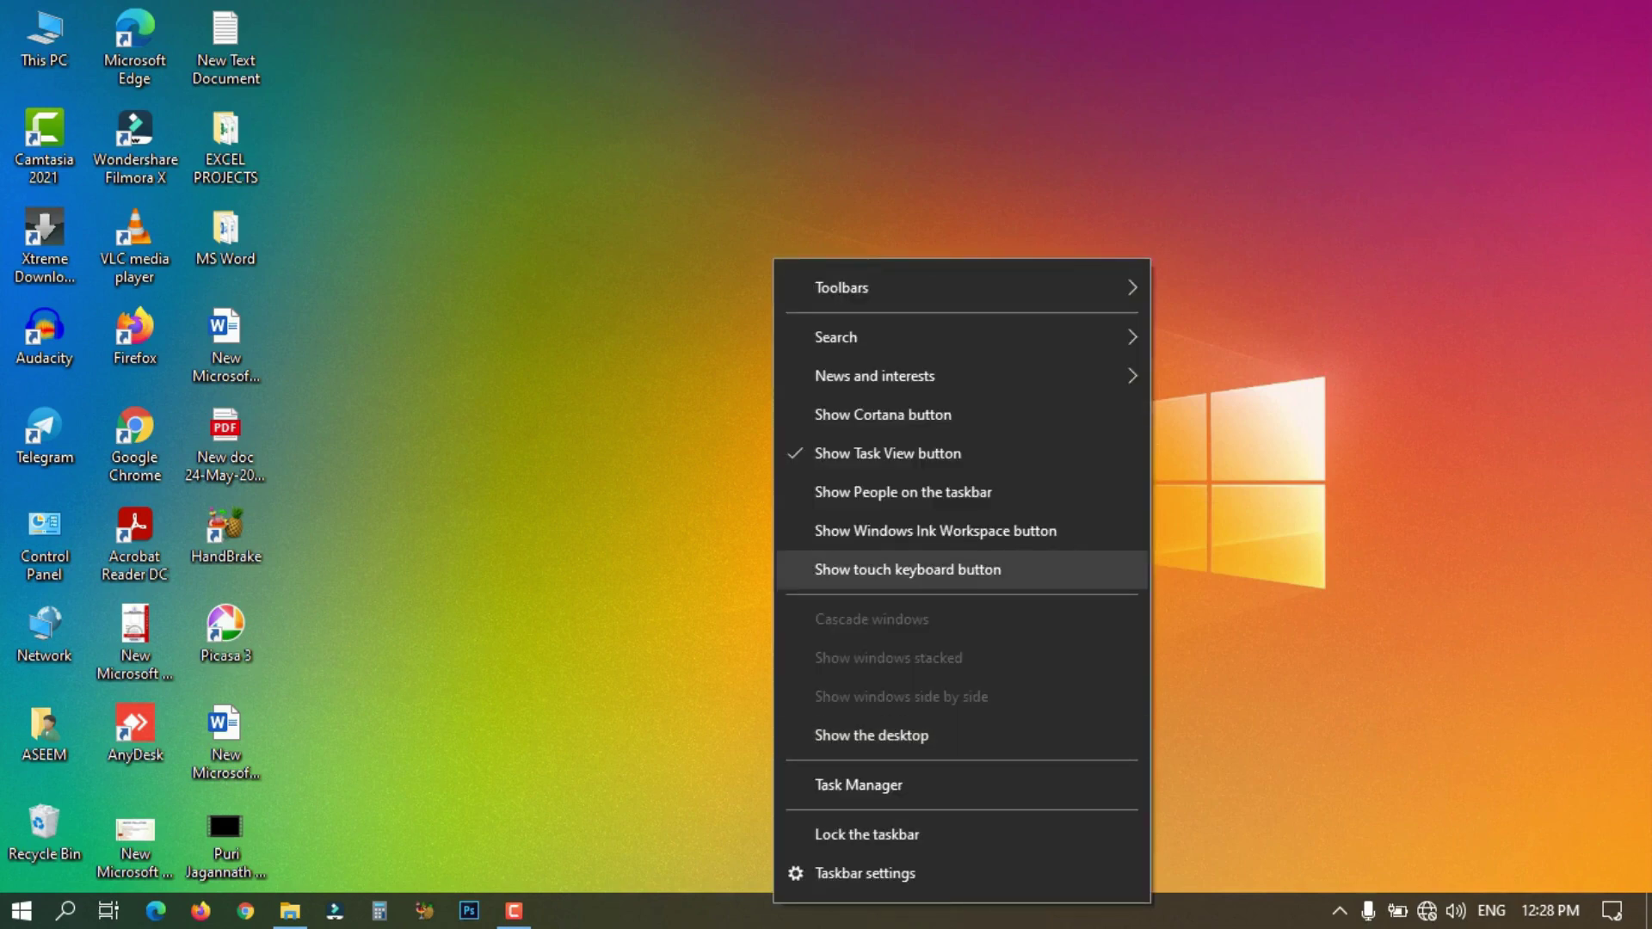
pyautogui.click(908, 569)
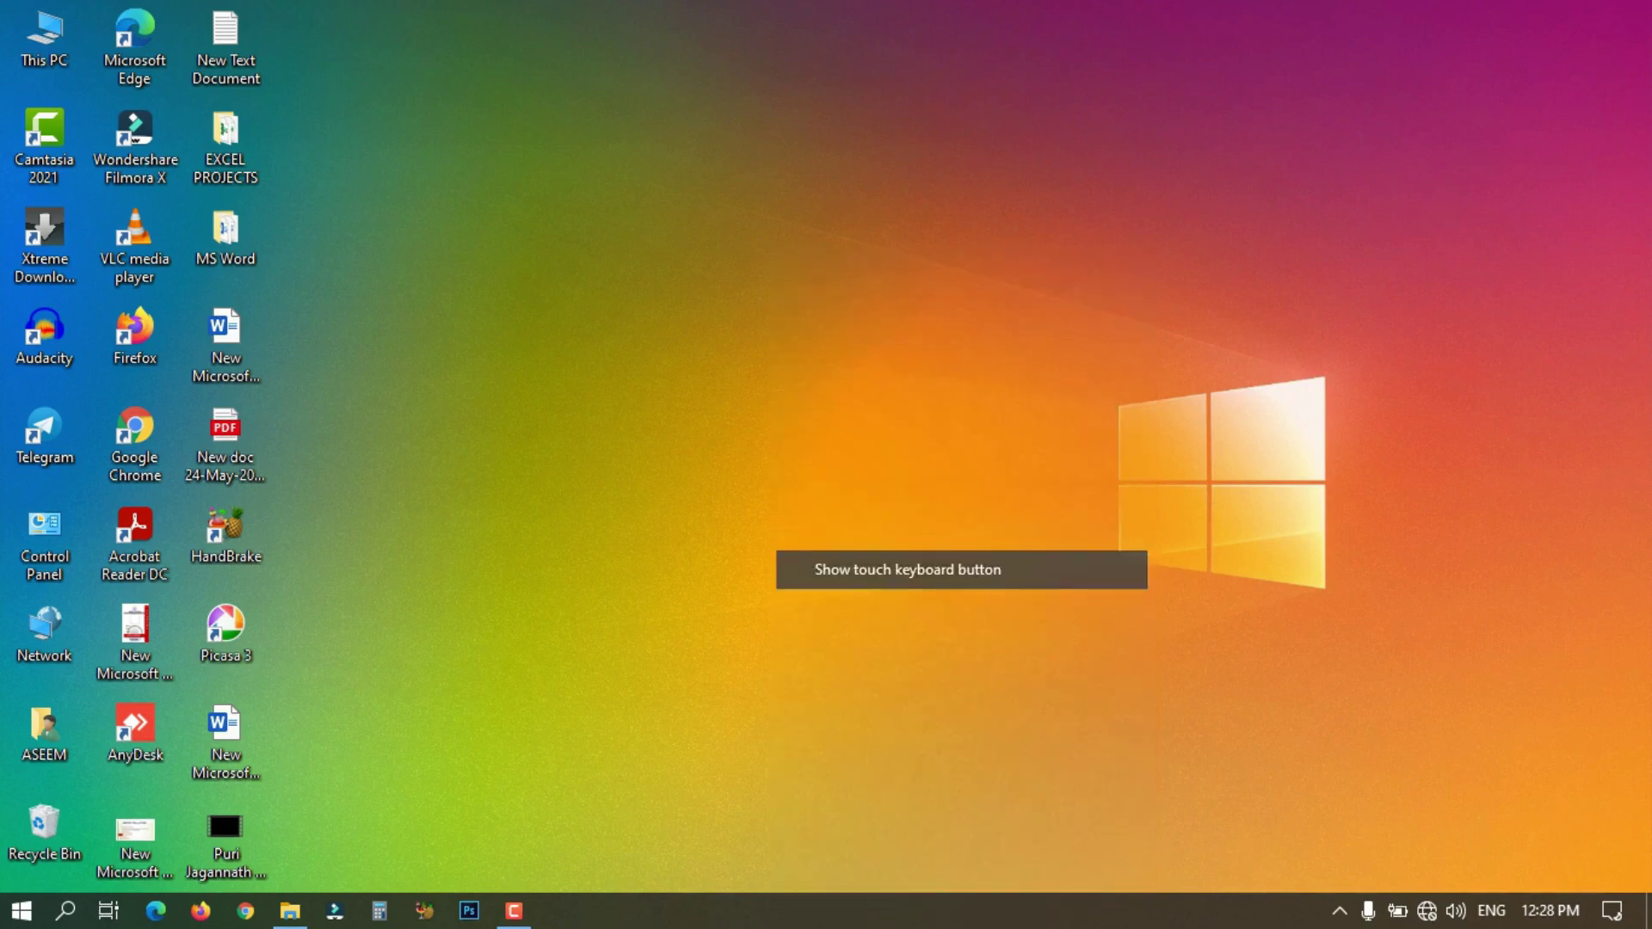
pyautogui.rightClick(936, 911)
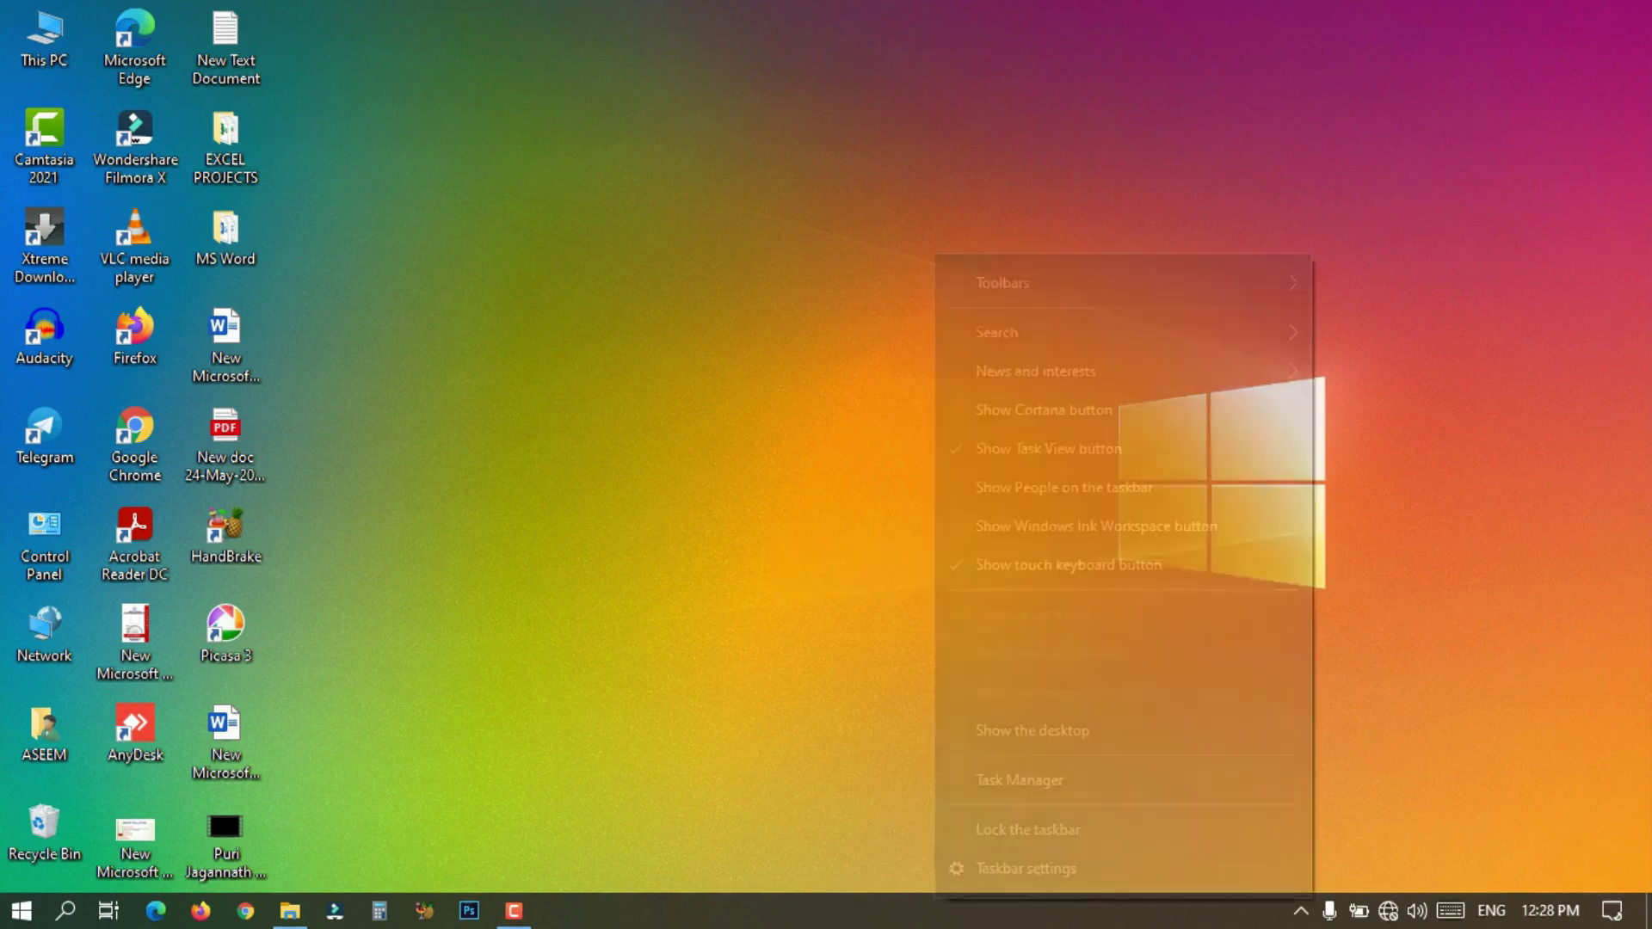
pyautogui.press('Escape')
pyautogui.rightClick(760, 911)
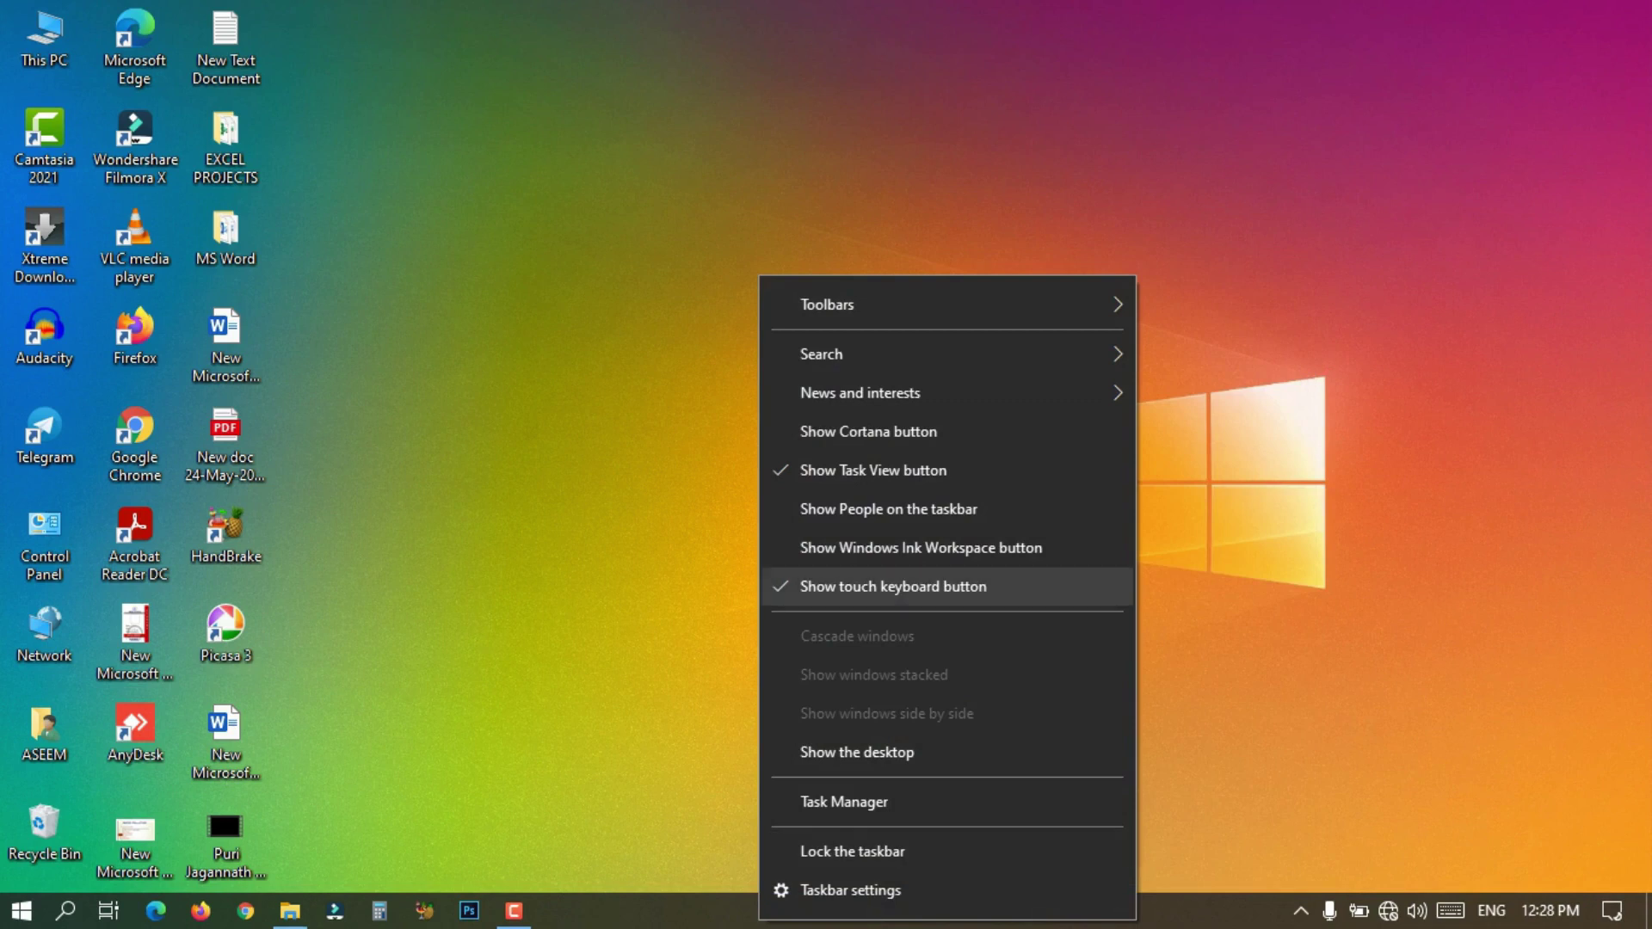
pyautogui.press('Escape')
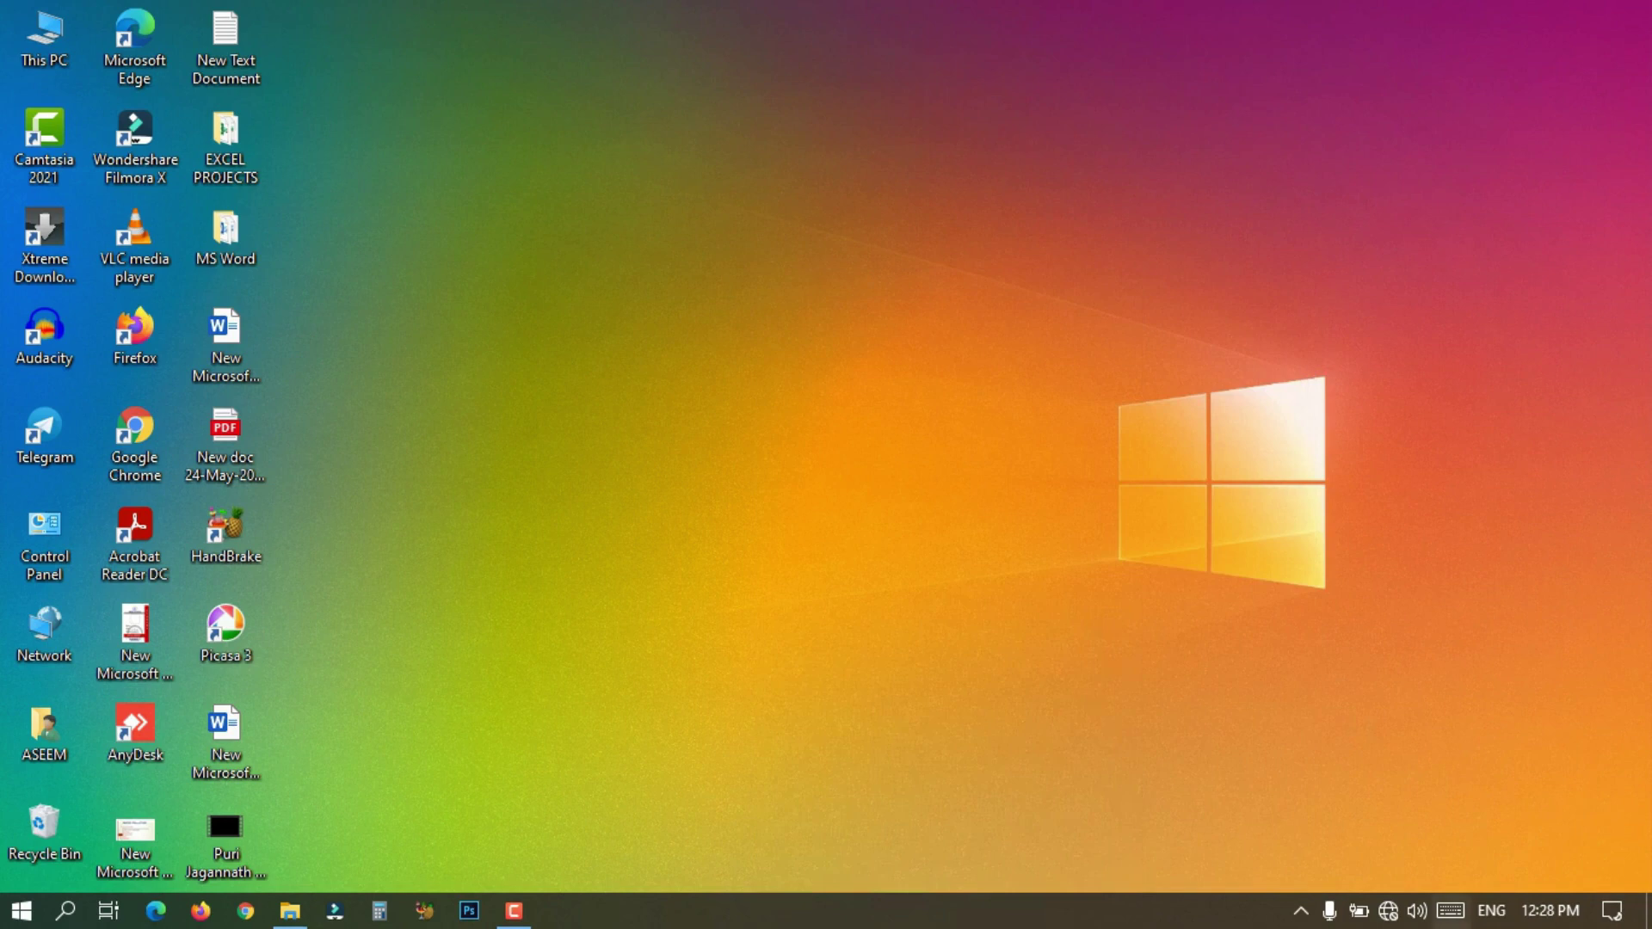
# Open the touch keyboard, try a few letter keys and close it again
pyautogui.click(1450, 912)
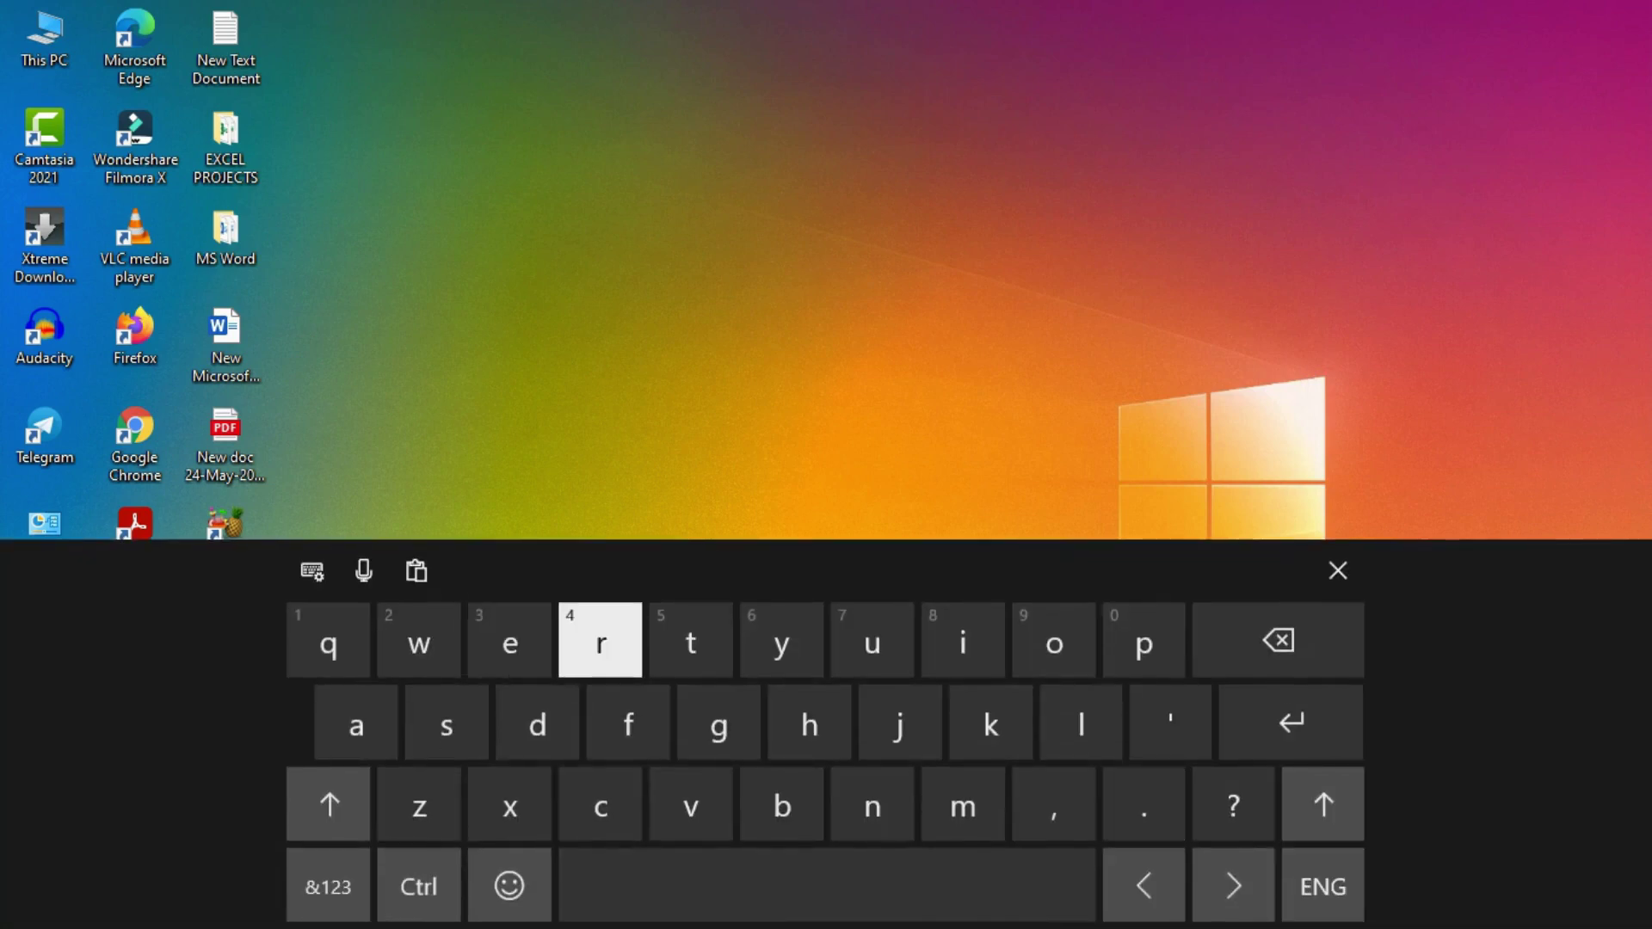
pyautogui.click(536, 722)
pyautogui.click(872, 640)
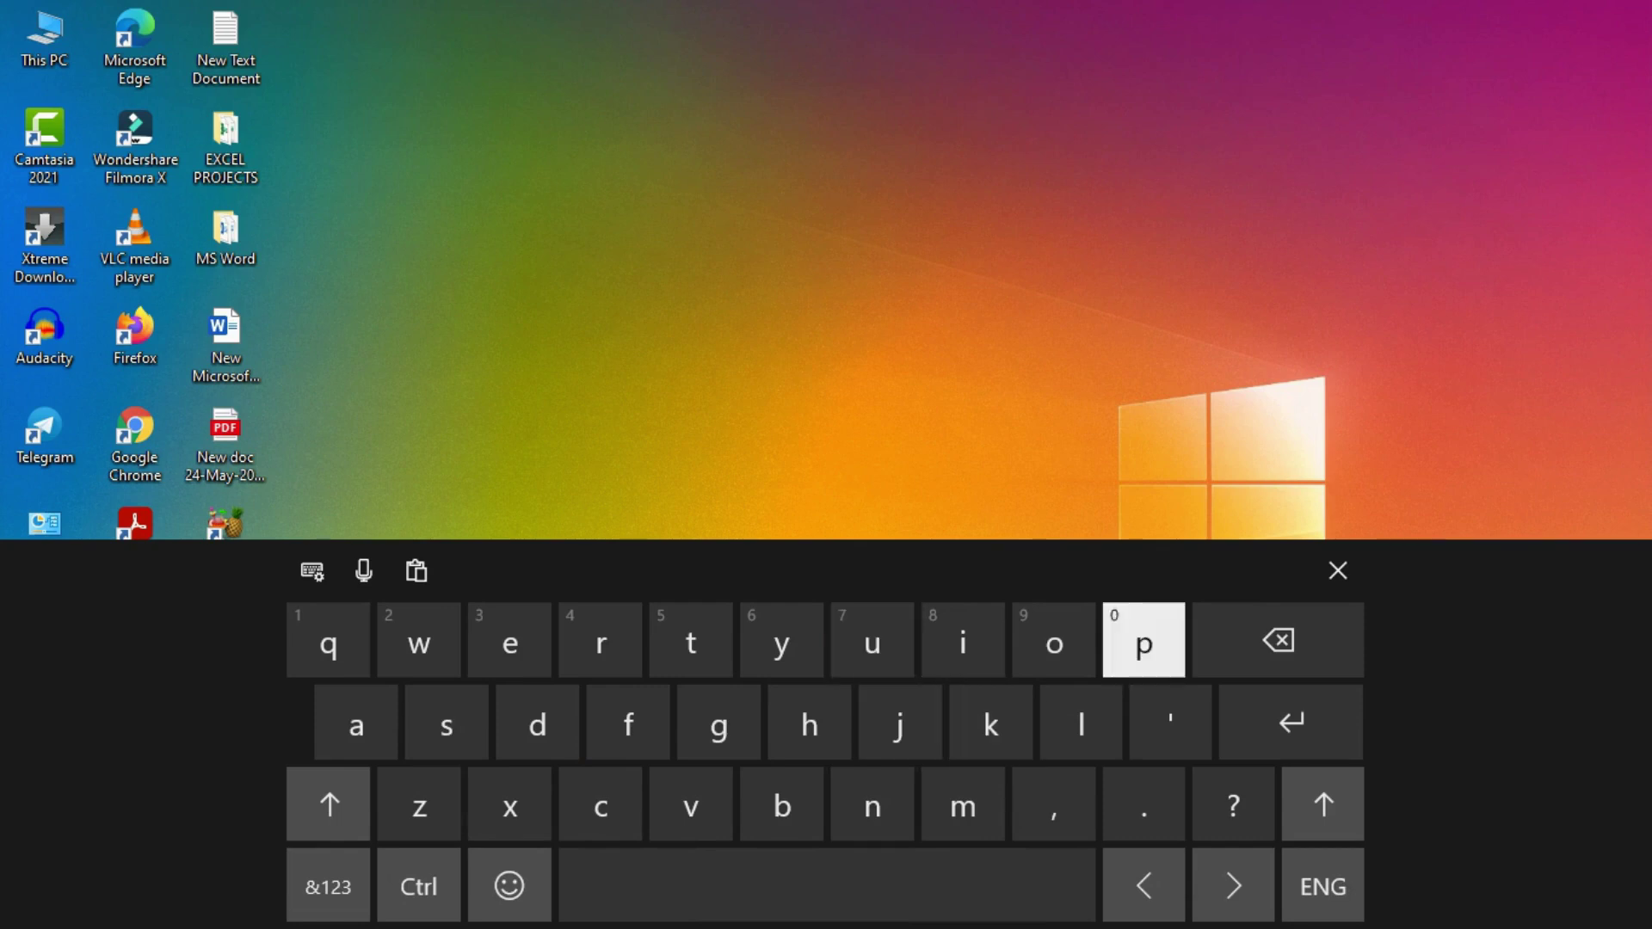
pyautogui.click(1337, 569)
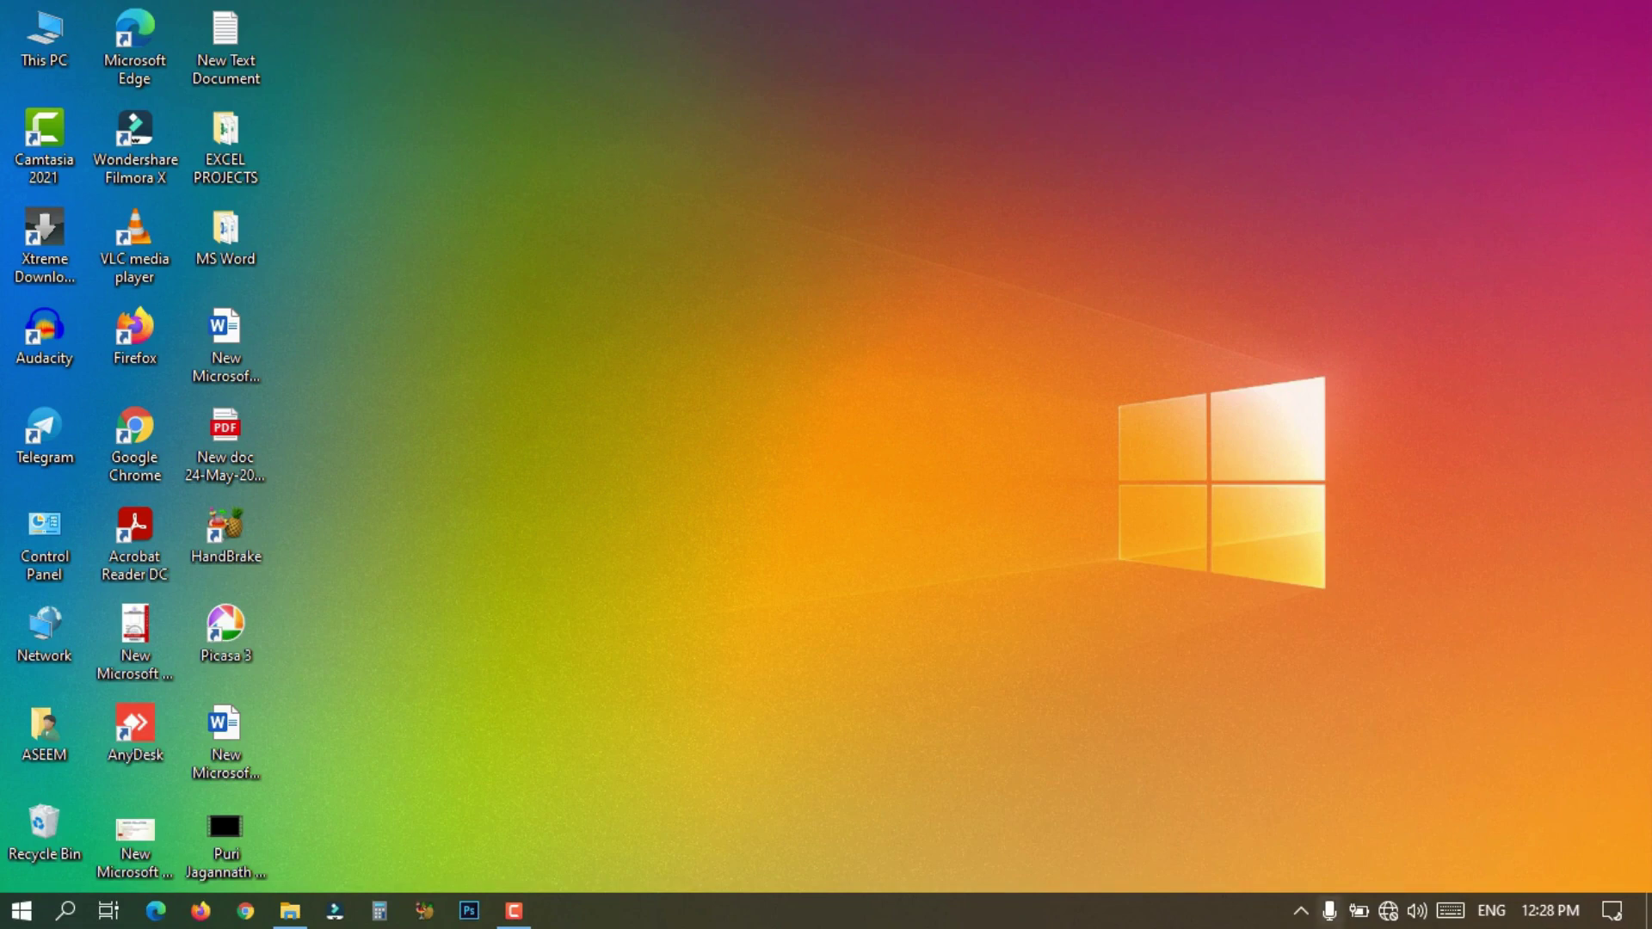
# Hide the touch keyboard button from the taskbar and run Show the desktop
pyautogui.click(1451, 911)
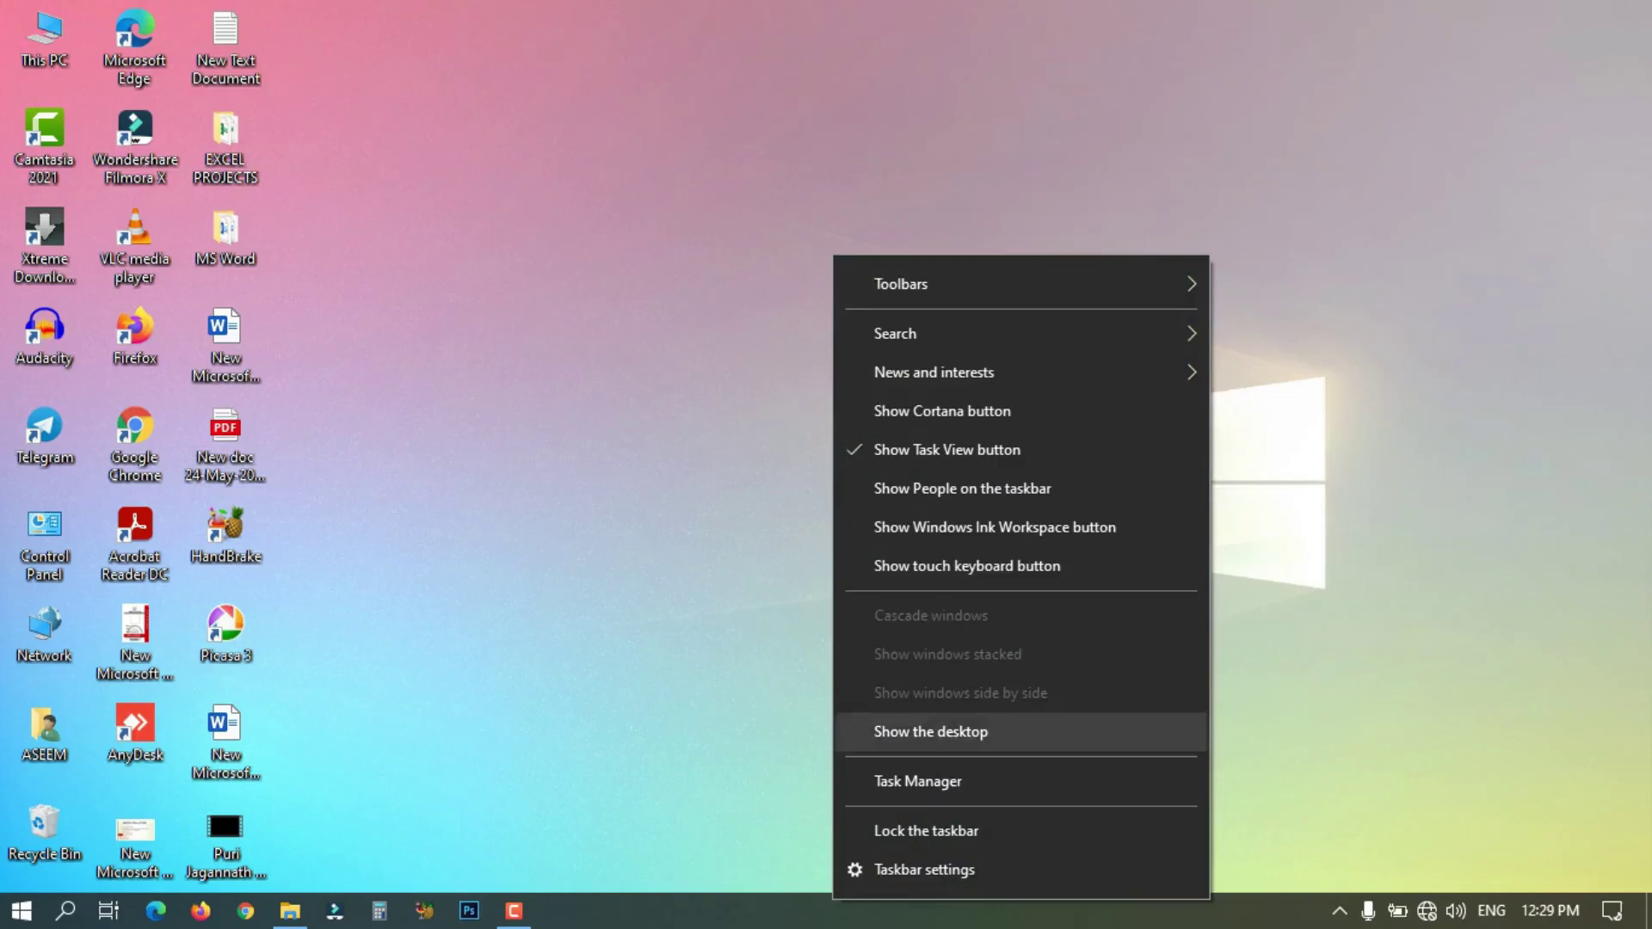
pyautogui.click(931, 731)
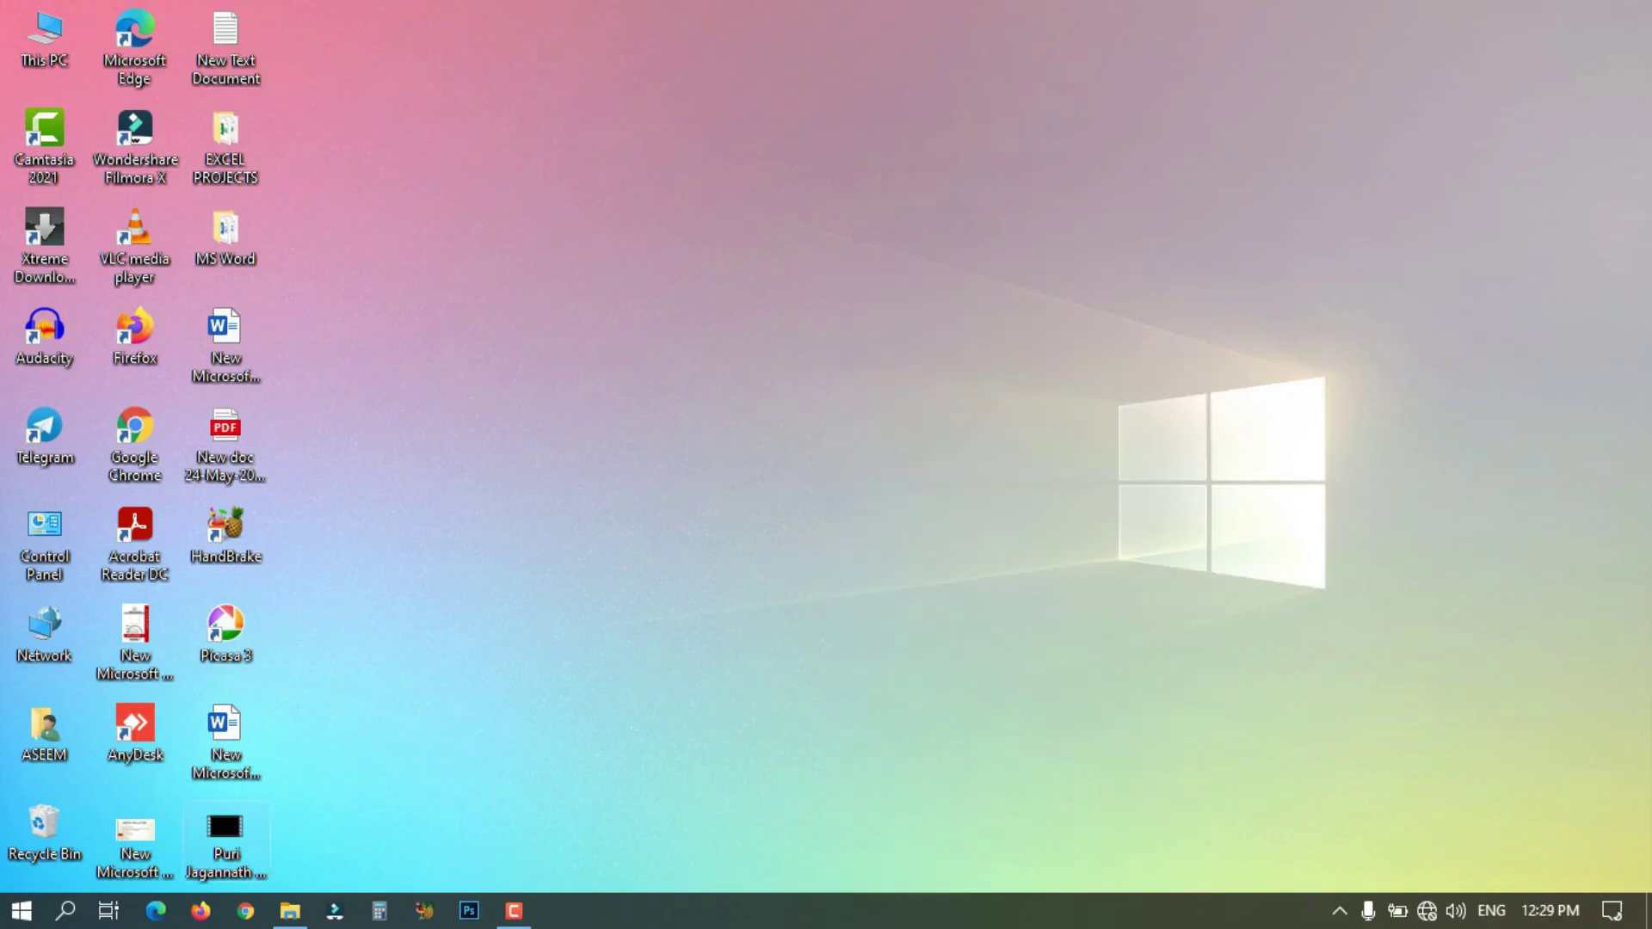
# Bring up the Camtasia folder window, restore it to a smaller size and move it clear of the desktop icons
pyautogui.click(290, 911)
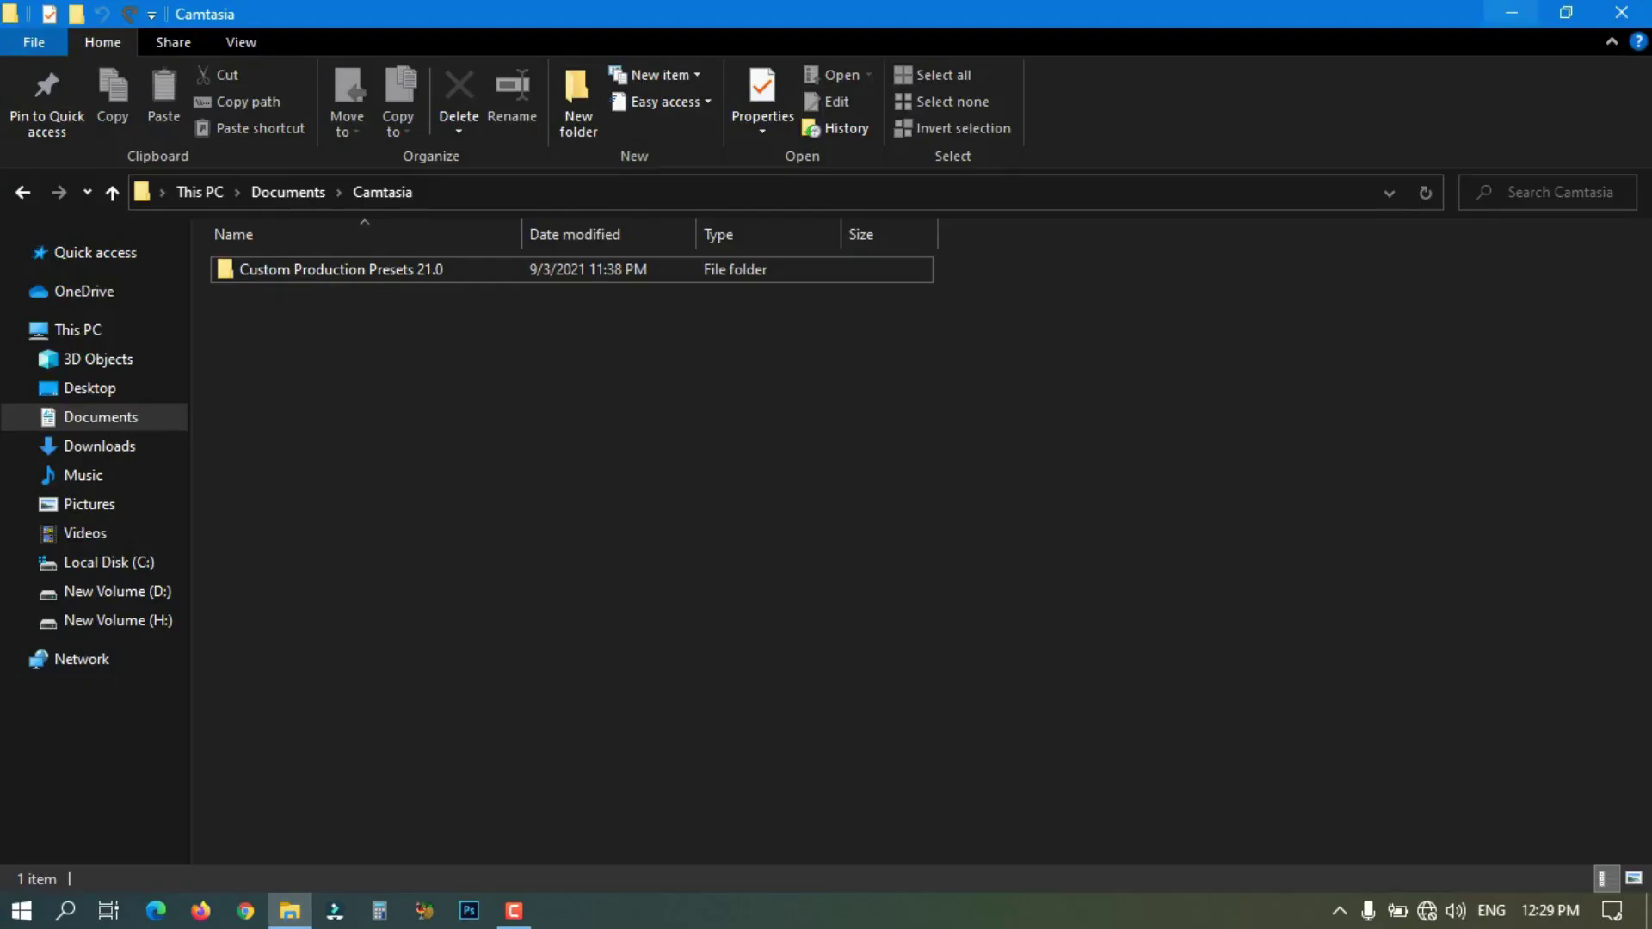
pyautogui.click(1566, 12)
pyautogui.moveTo(456, 53); pyautogui.dragTo(925, 53)
pyautogui.click(370, 189)
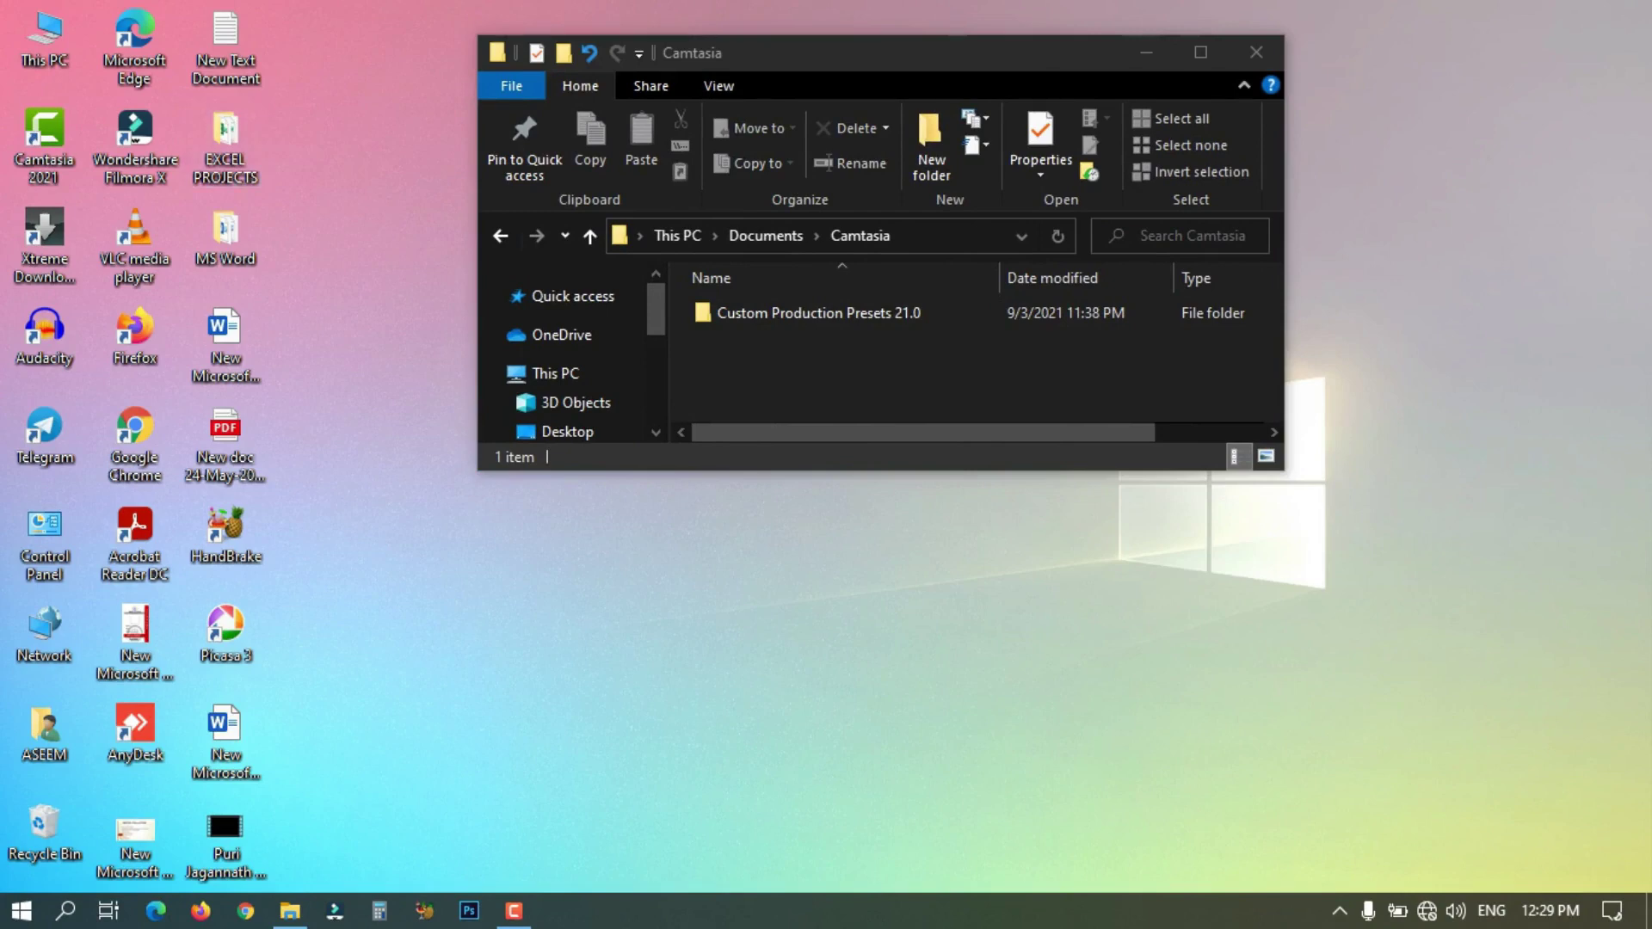
# Open the EXCEL PROJECTS and MS Word folders in separate windows that overlap the Camtasia window
pyautogui.doubleClick(225, 142)
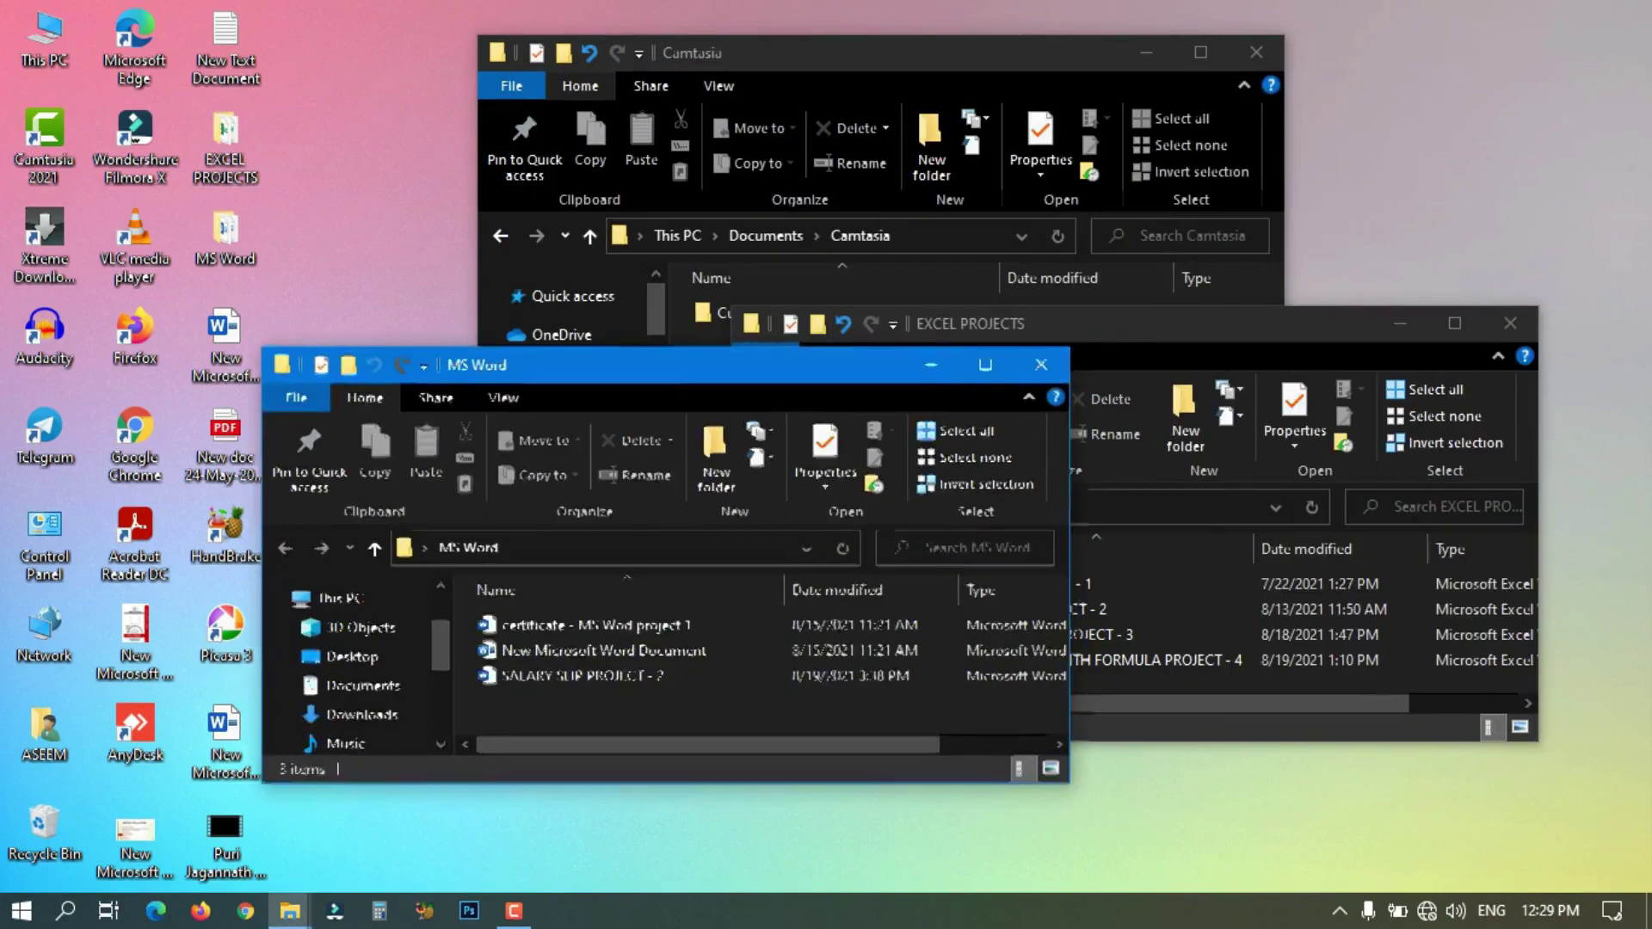
pyautogui.moveTo(860, 363); pyautogui.dragTo(841, 363)
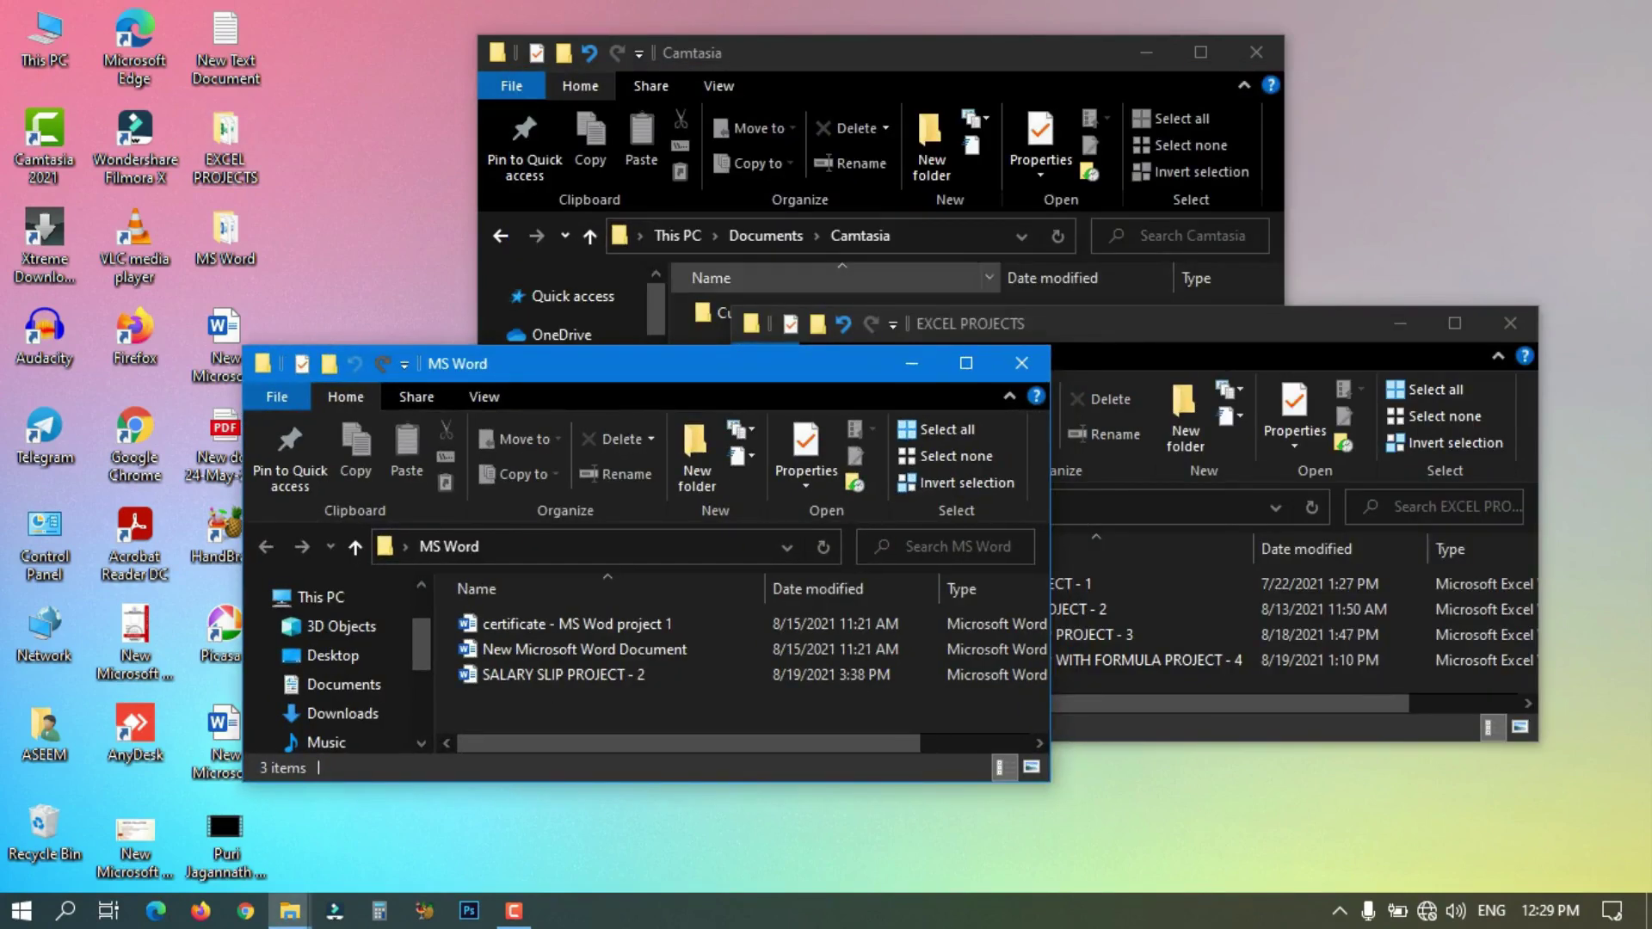
pyautogui.click(741, 831)
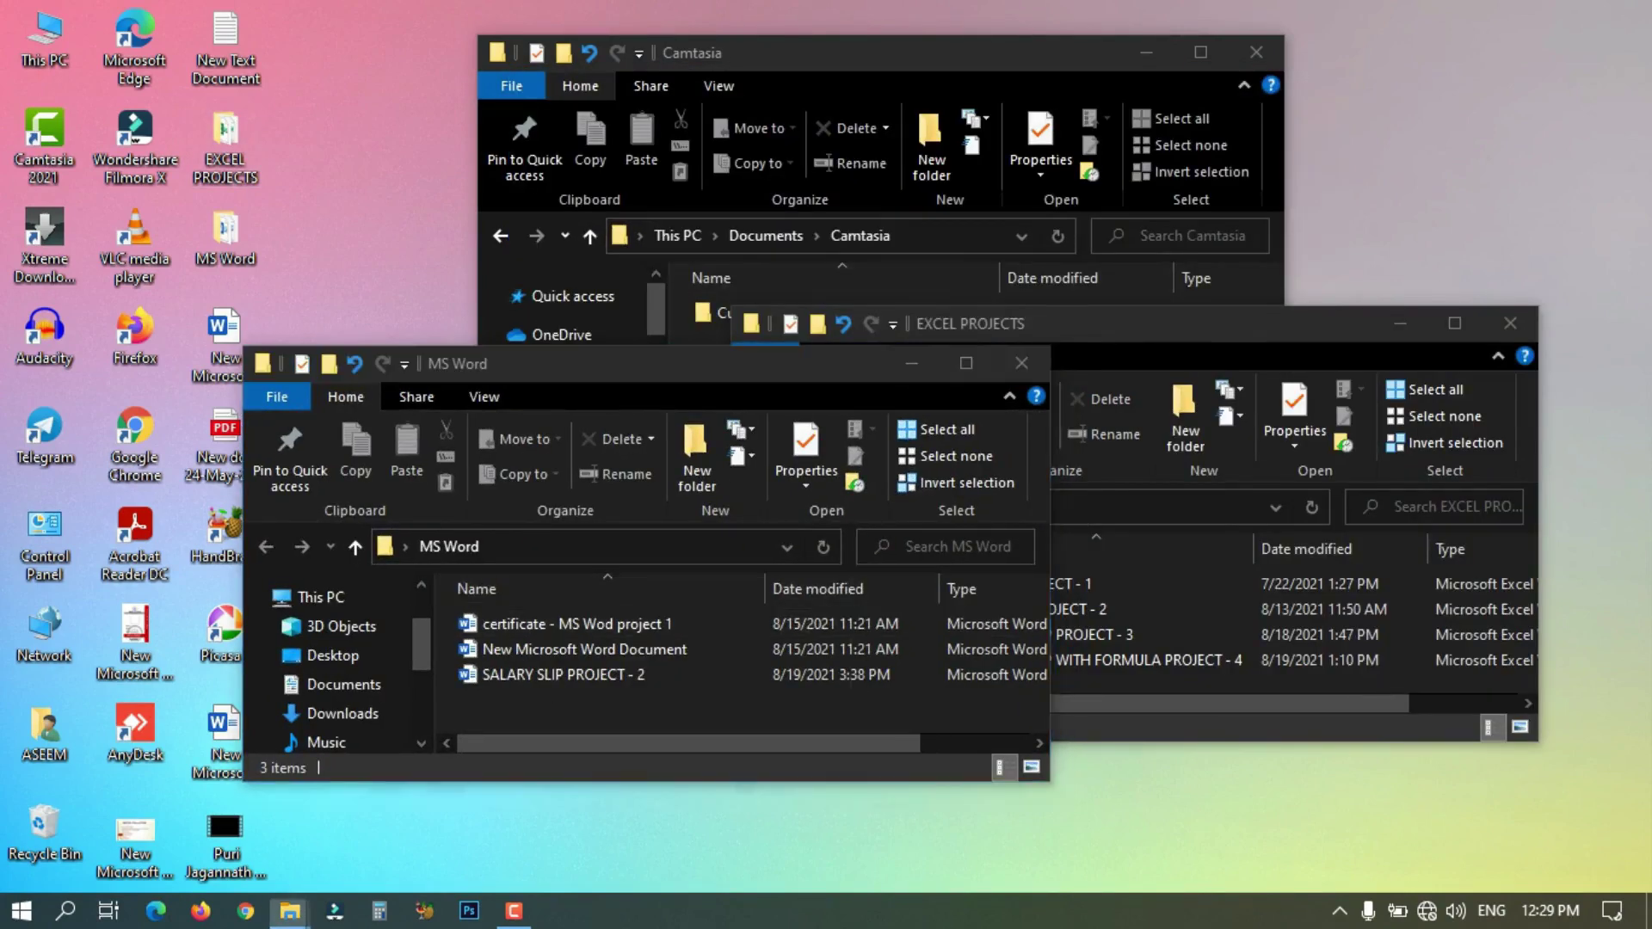
# Arrange the three open folder windows with Cascade windows
pyautogui.rightClick(852, 910)
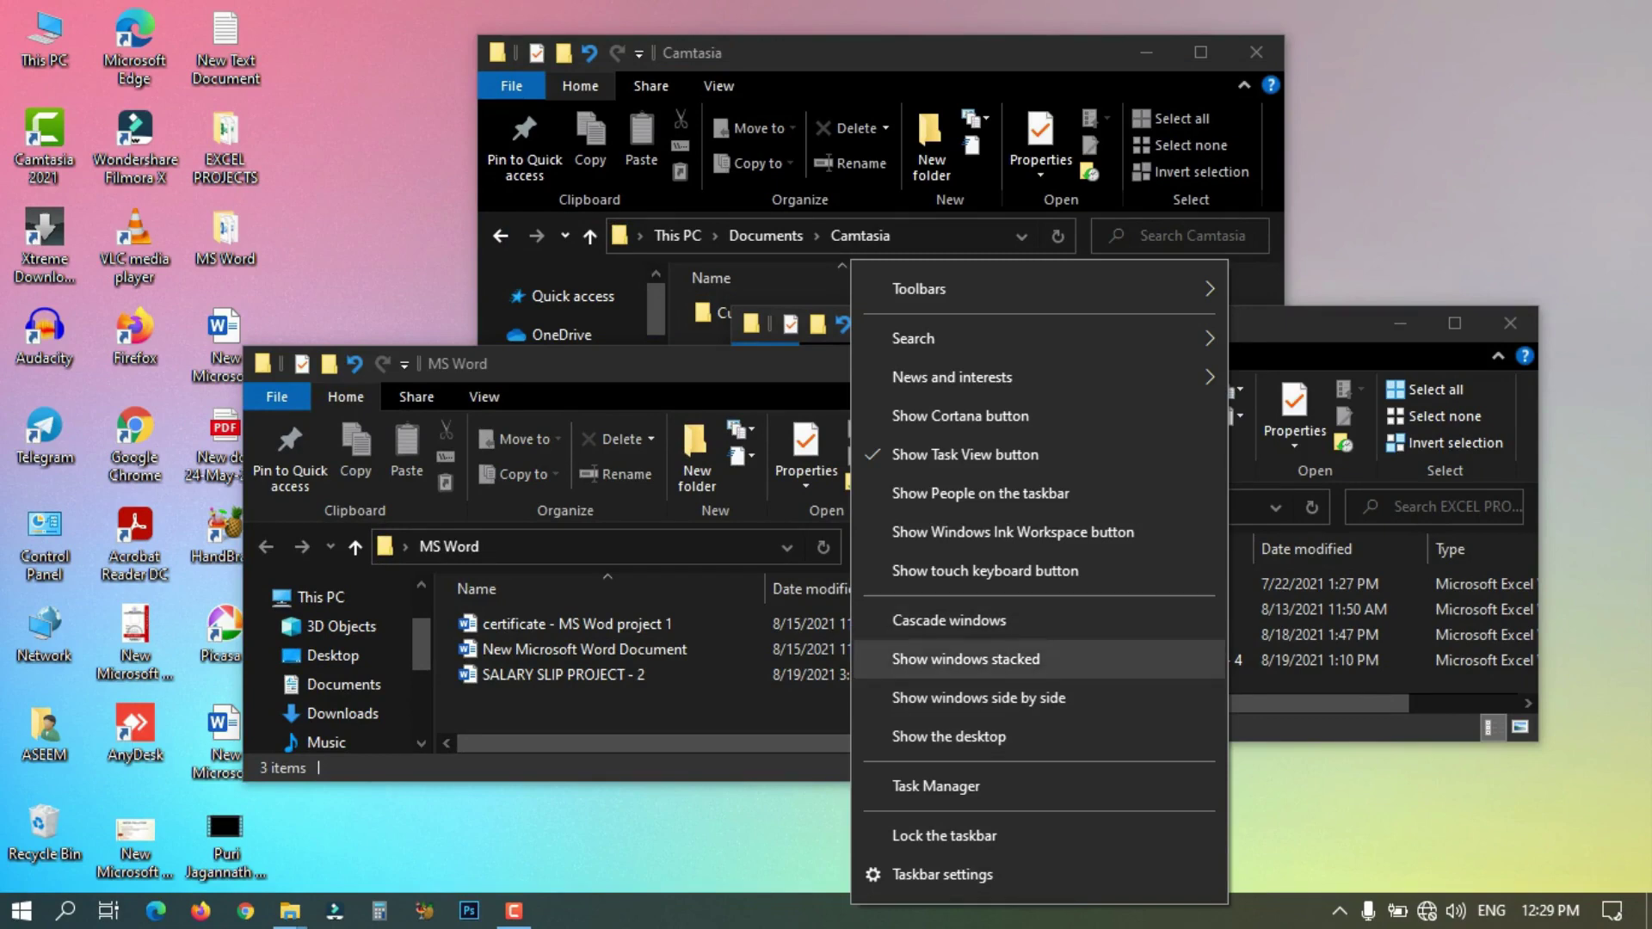
pyautogui.click(949, 620)
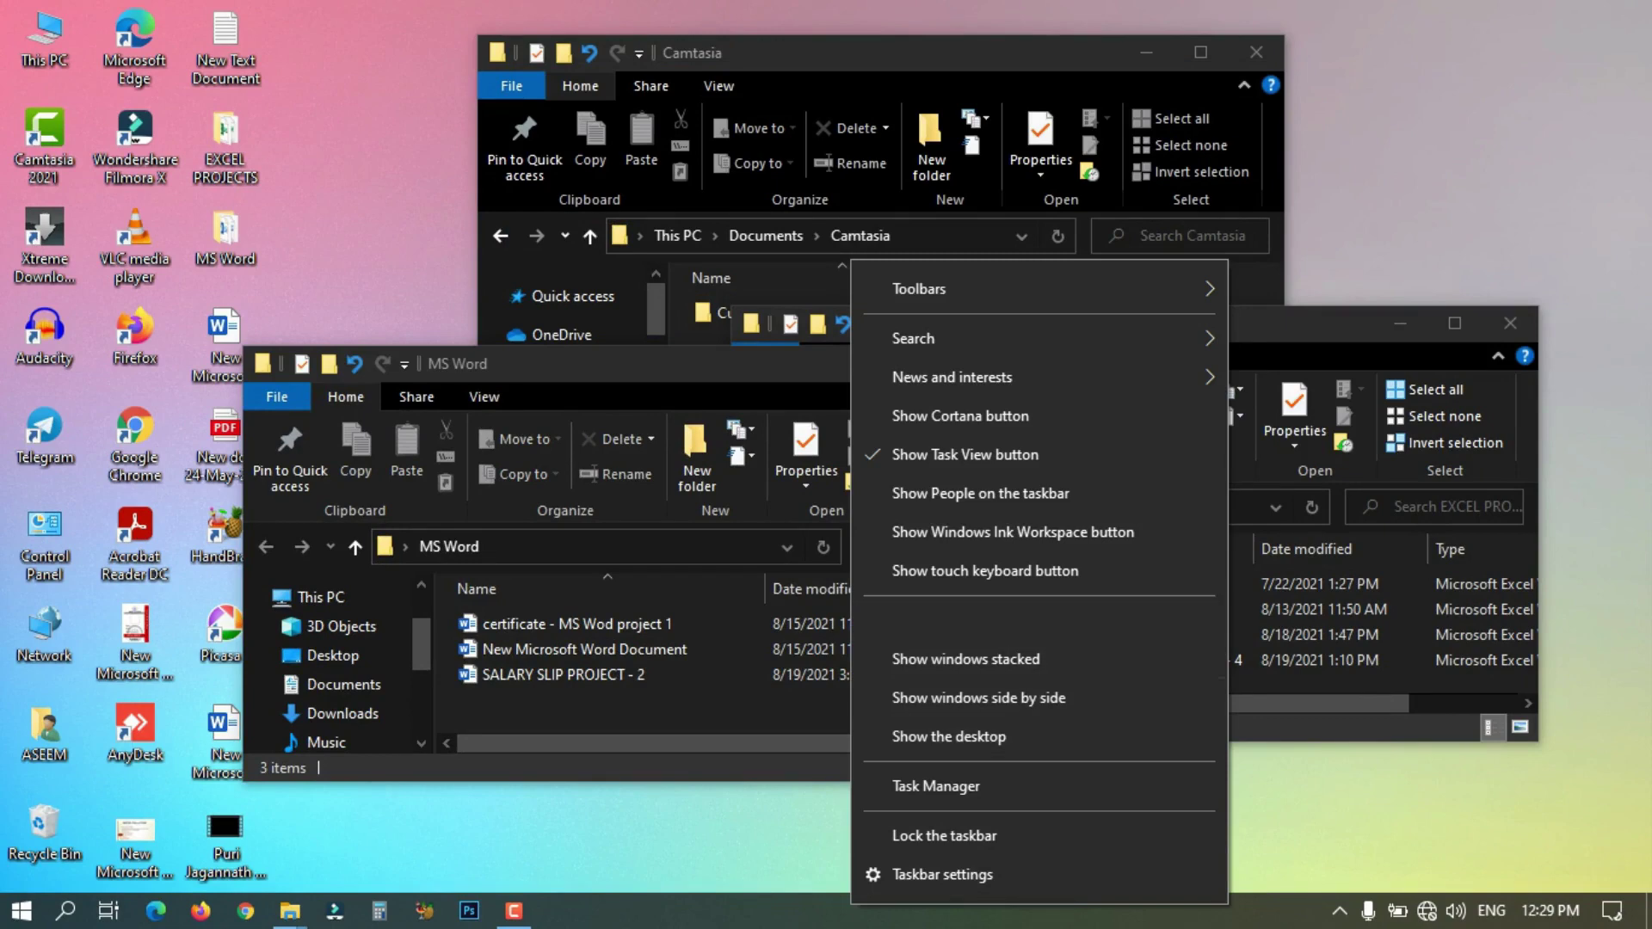
pyautogui.click(964, 619)
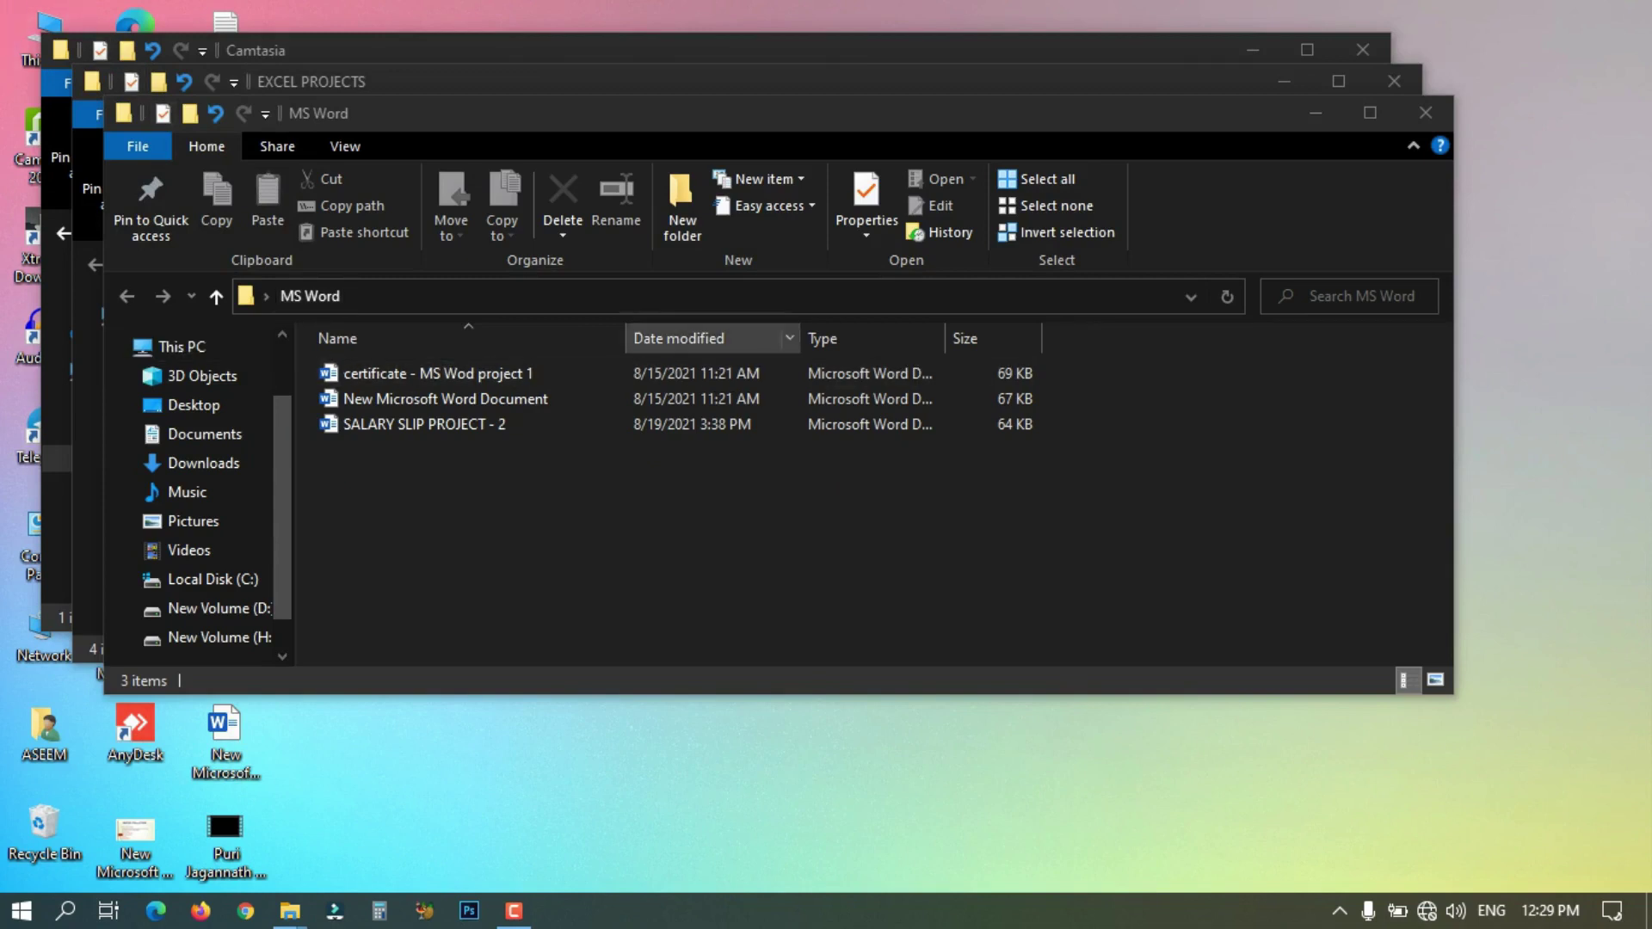
# Arrange the open folder windows stacked, and apply the side by side arrangement to them
pyautogui.rightClick(687, 913)
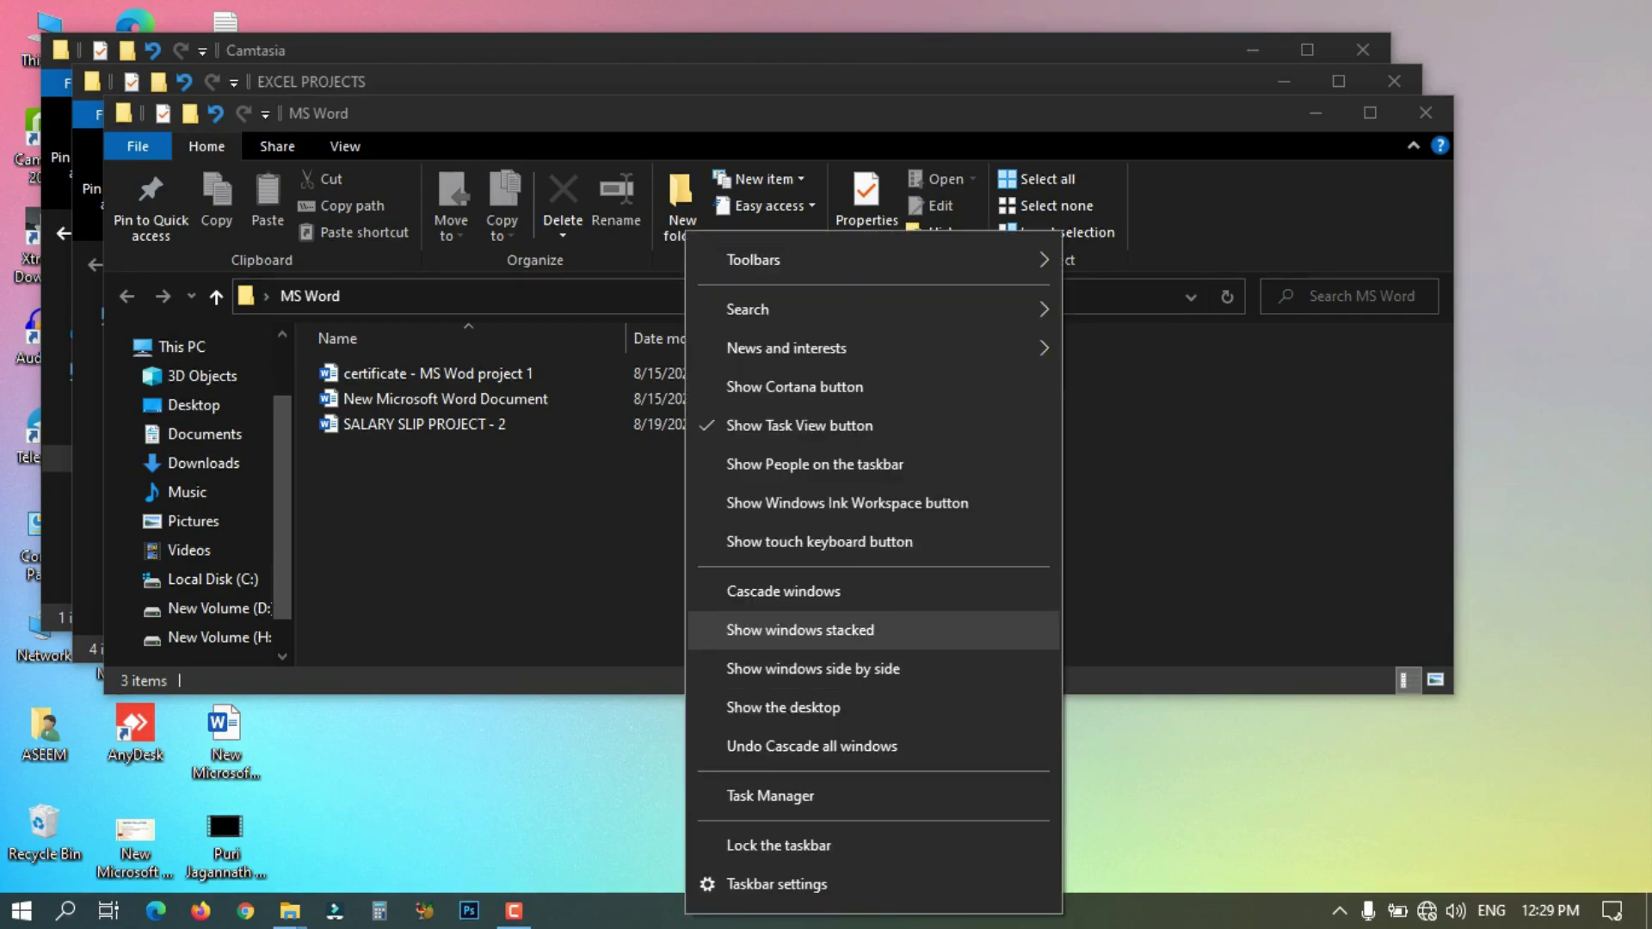
pyautogui.click(800, 629)
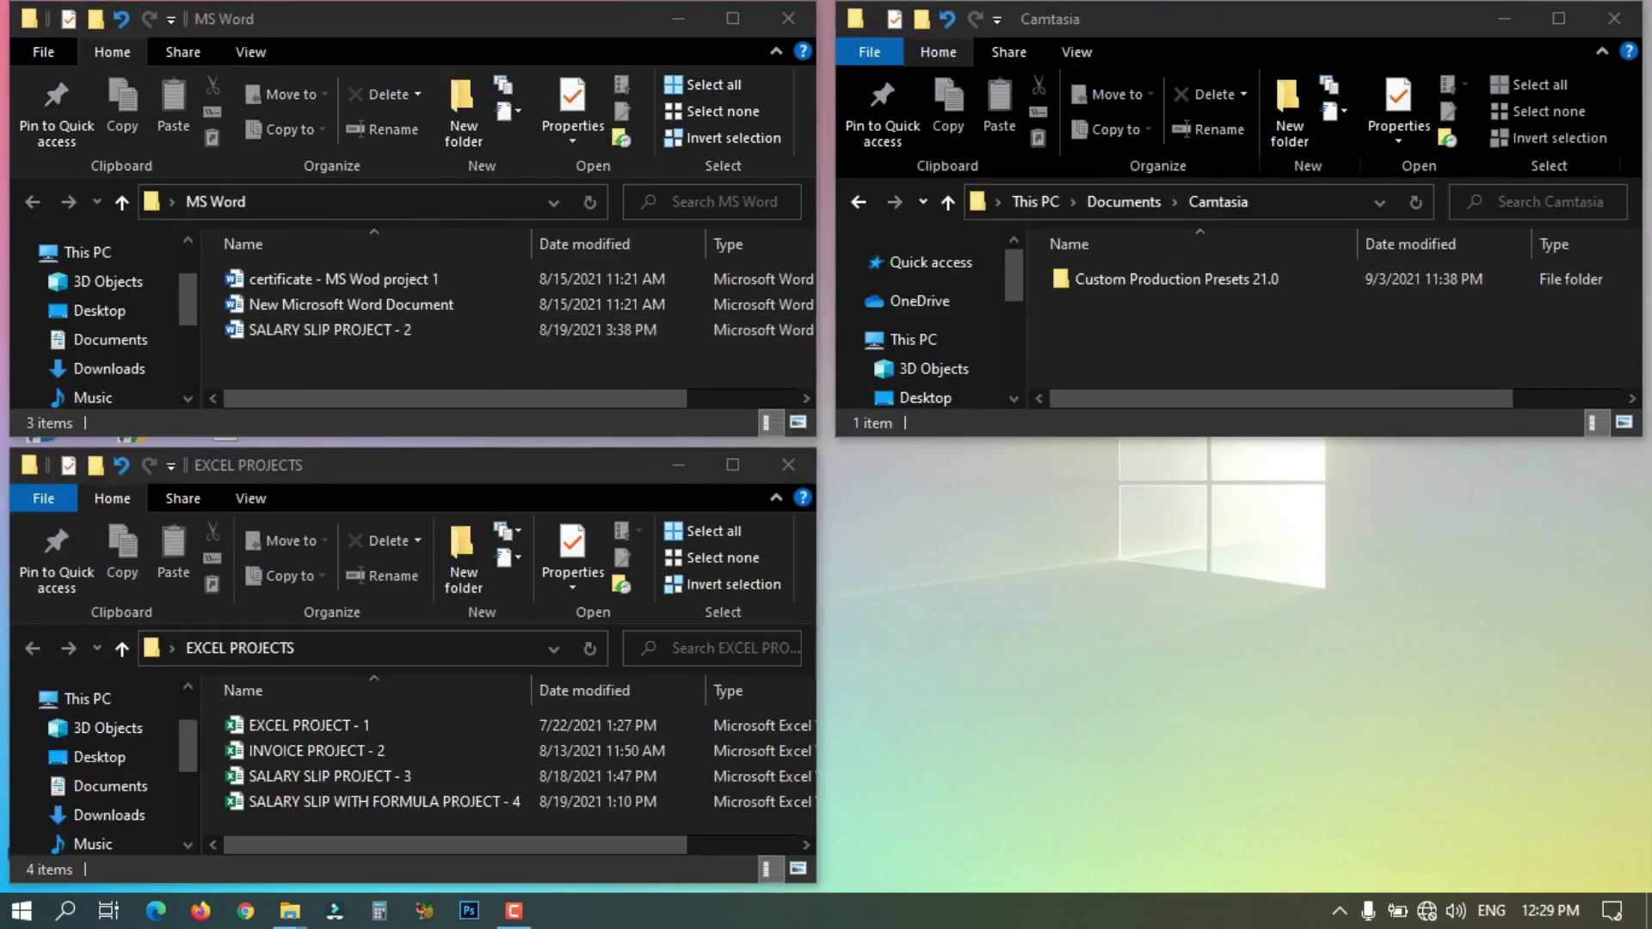
pyautogui.rightClick(813, 911)
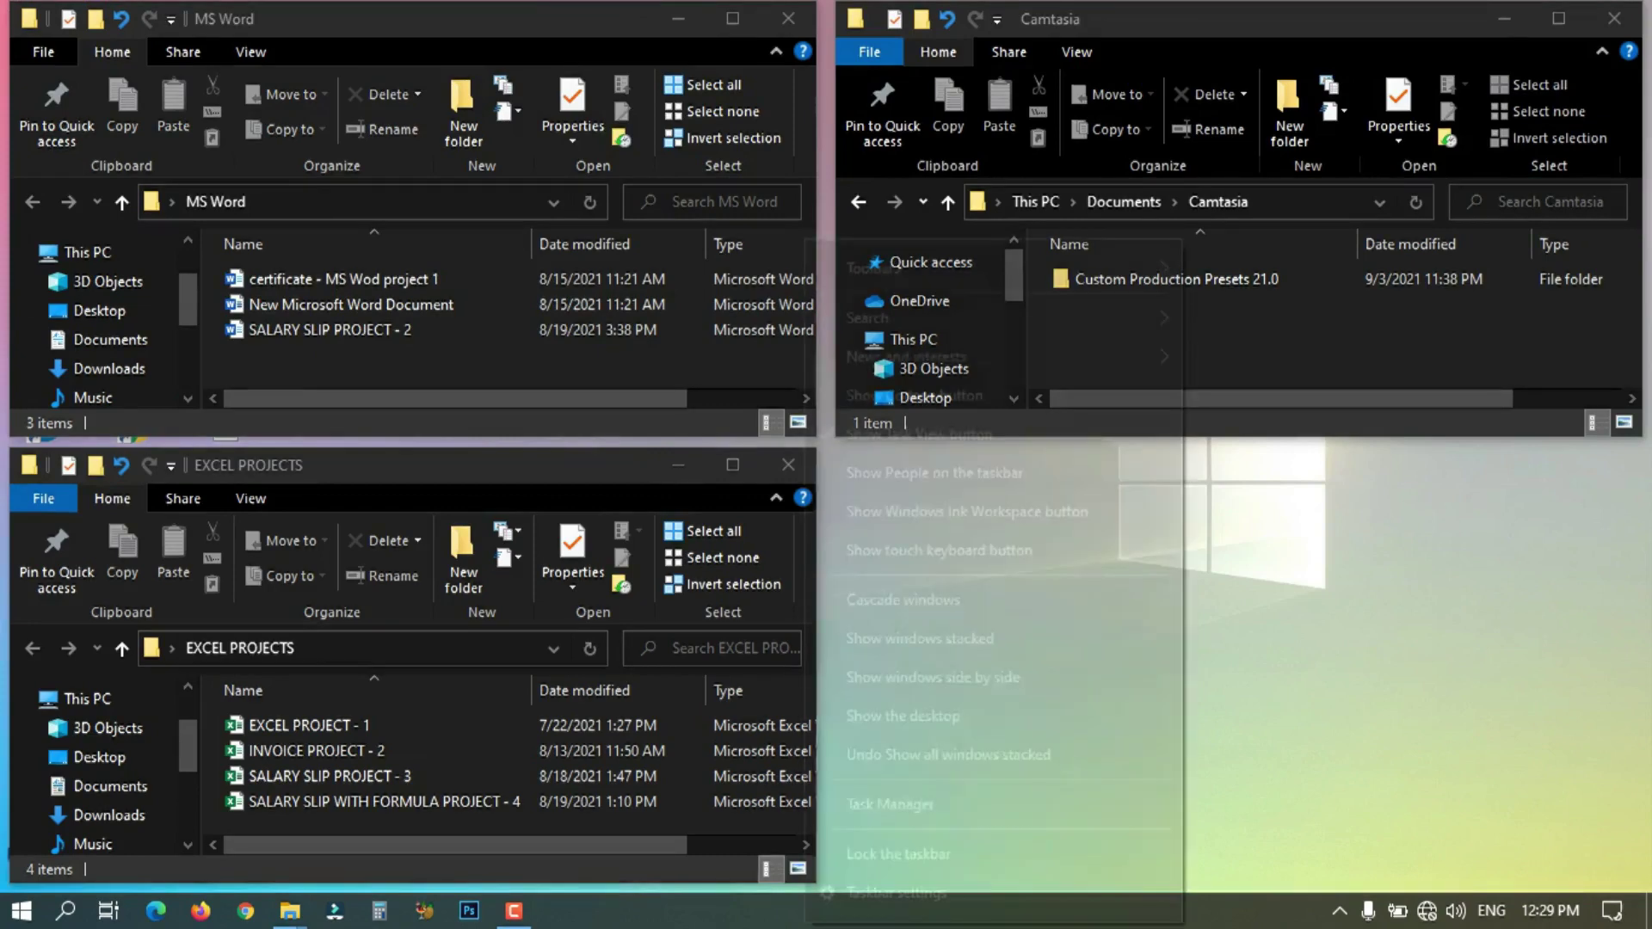
pyautogui.click(933, 678)
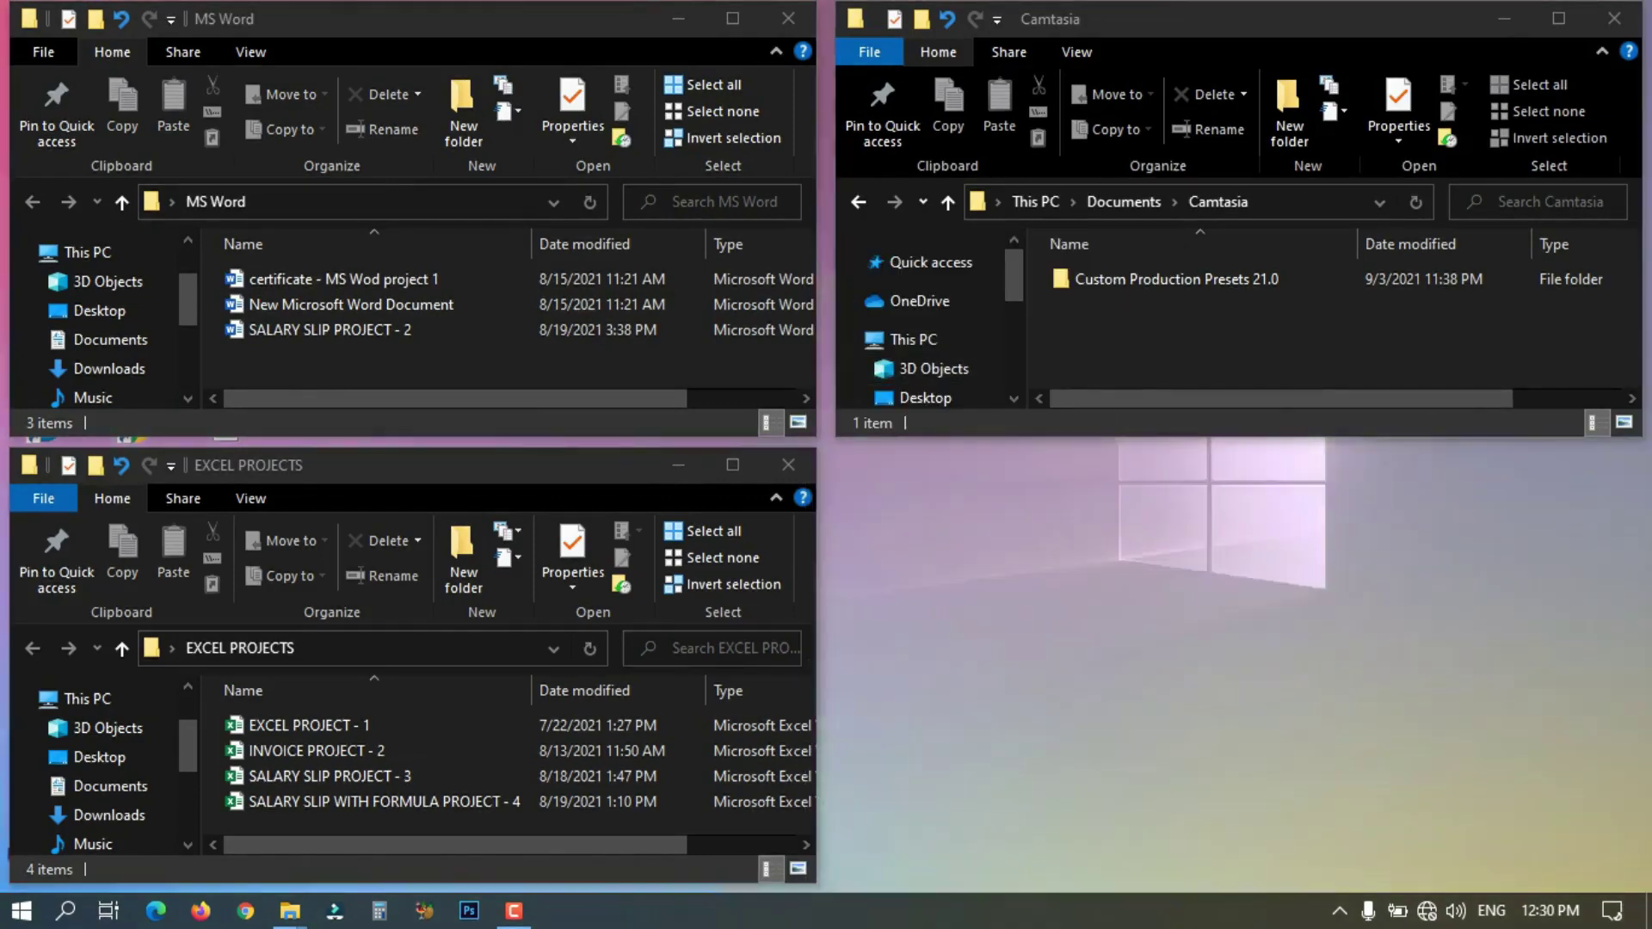
# Minimize all windows with Show the desktop and bring the open windows back
pyautogui.rightClick(650, 910)
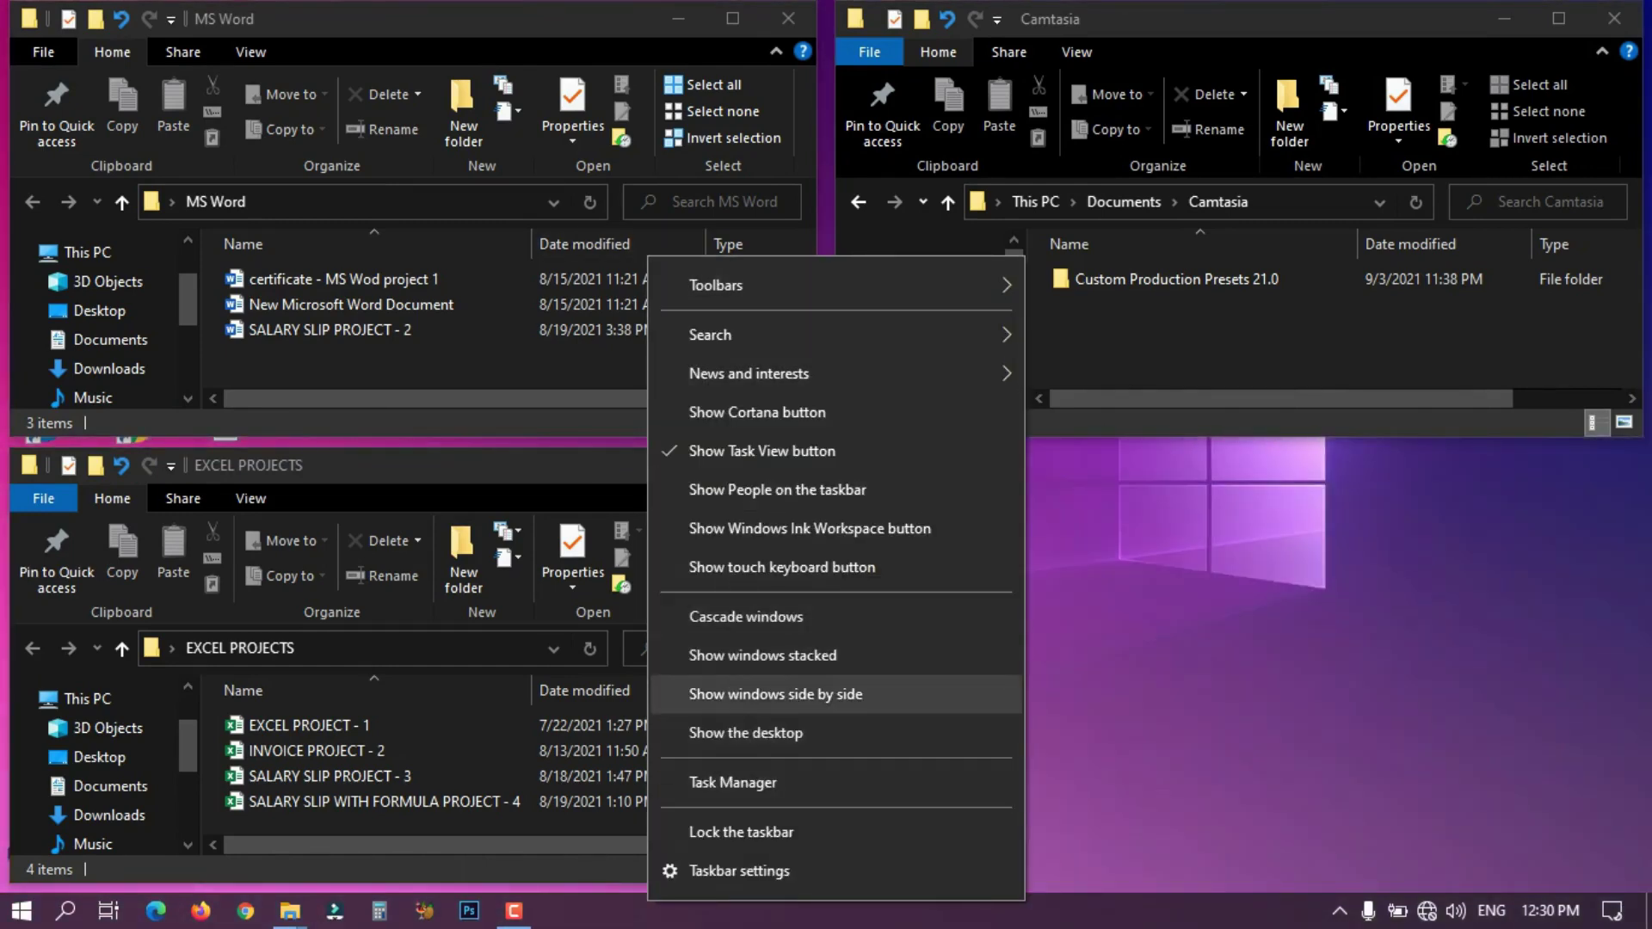
pyautogui.click(745, 732)
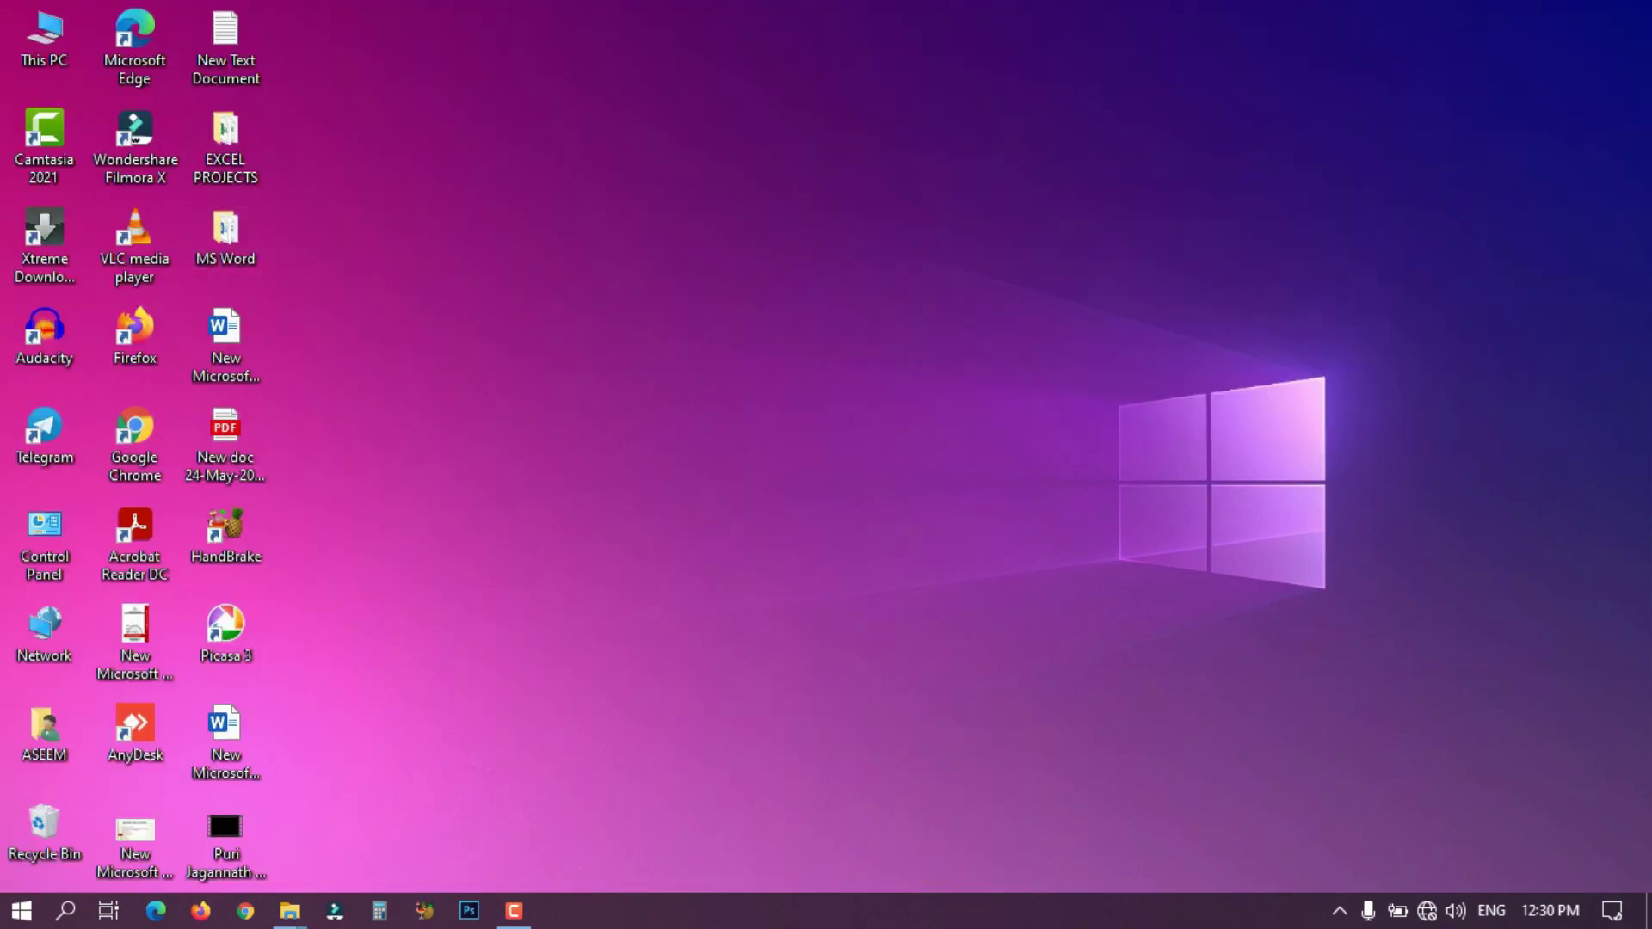
pyautogui.rightClick(809, 910)
pyautogui.click(912, 741)
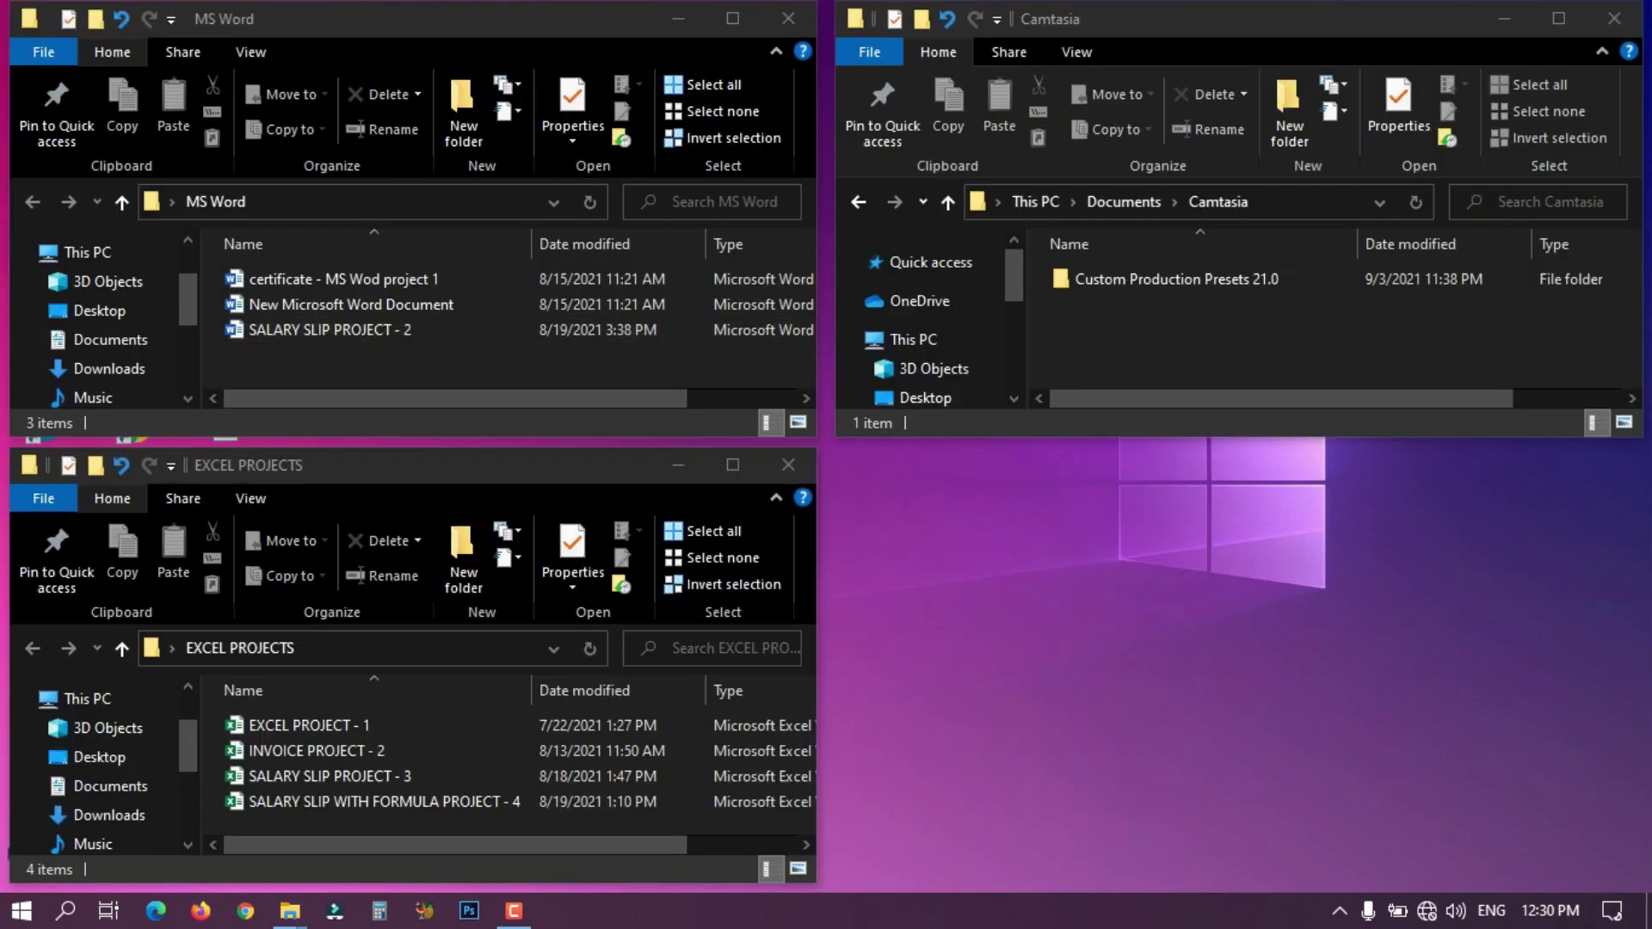
pyautogui.rightClick(957, 910)
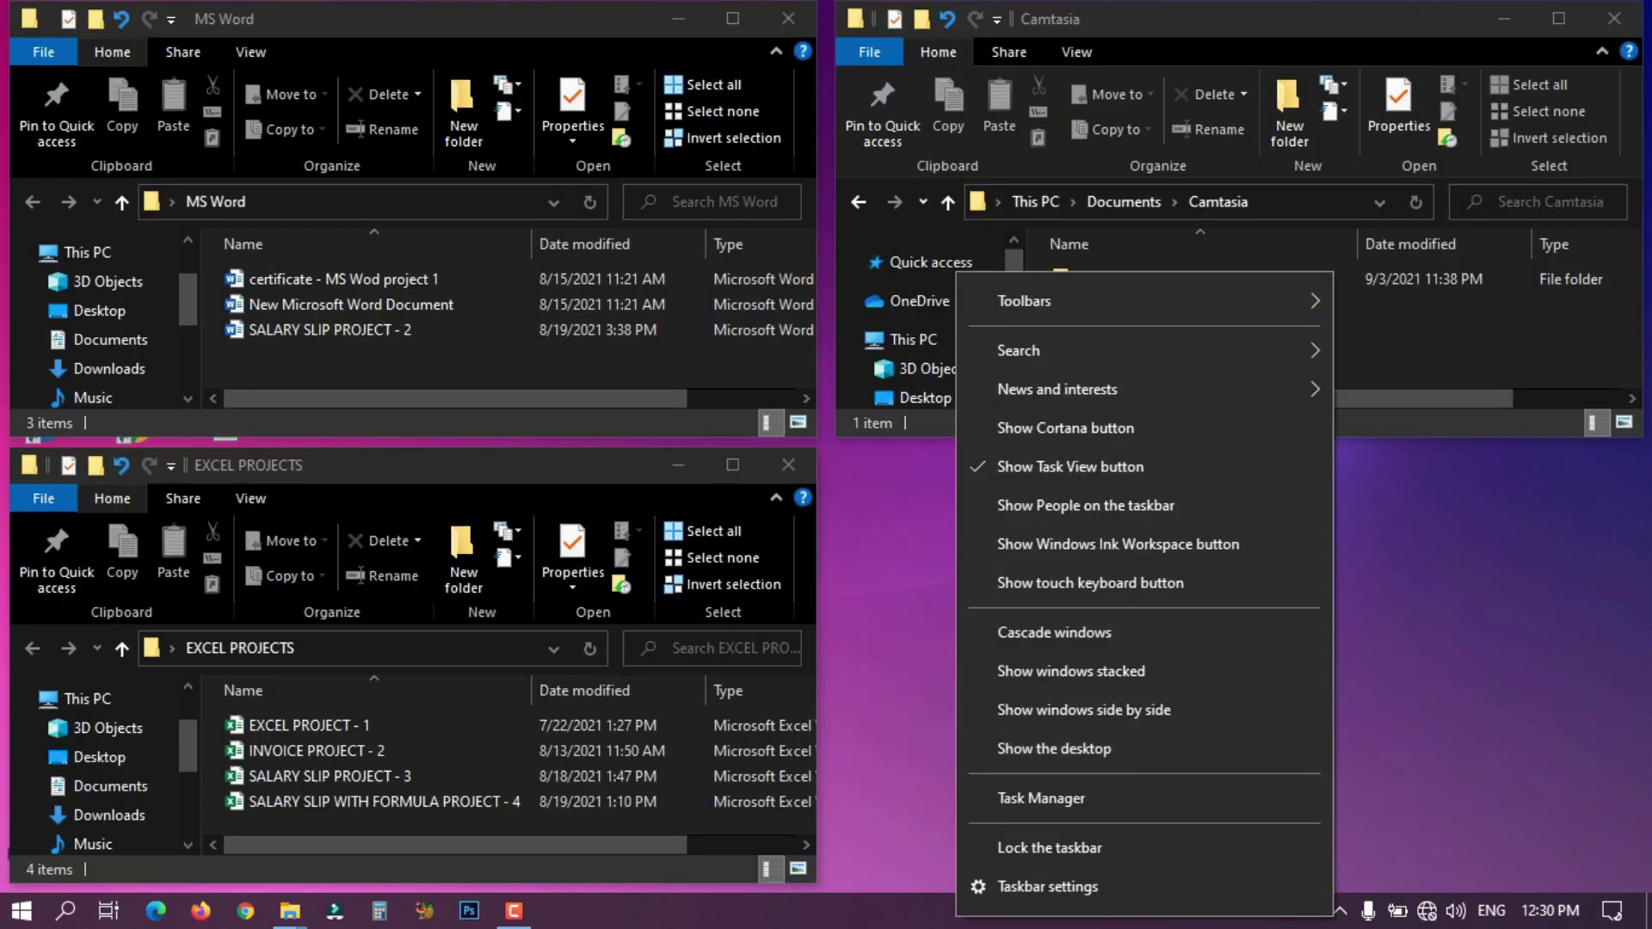
pyautogui.press('Escape')
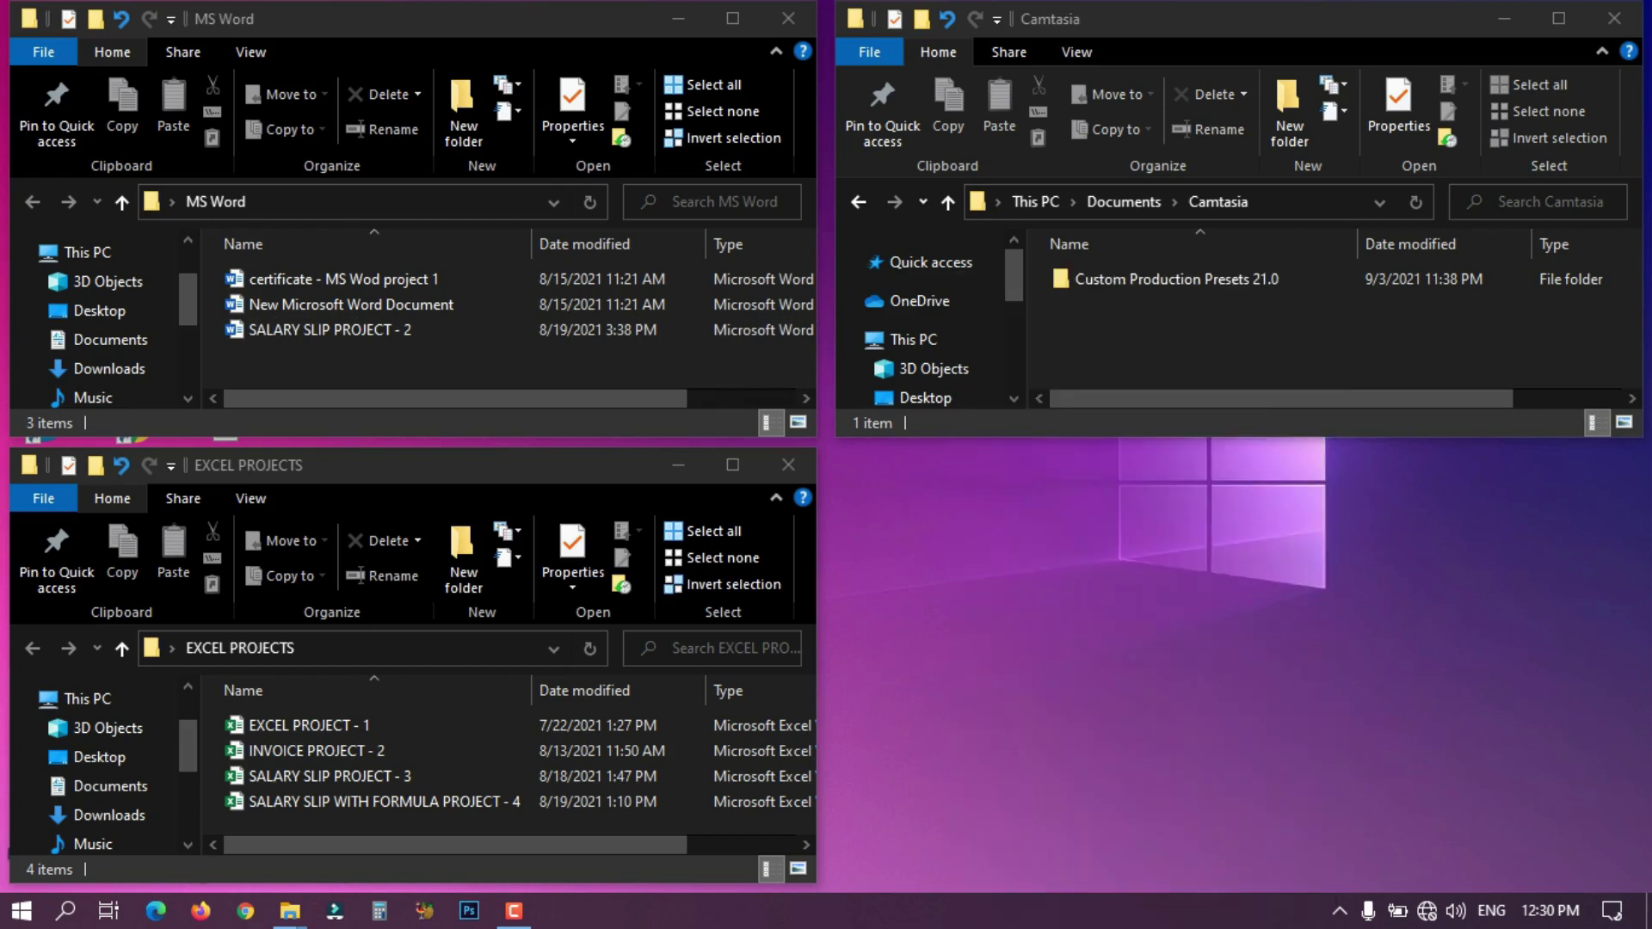
# Open Task Manager from the taskbar's context options and maximize its window
pyautogui.rightClick(869, 911)
pyautogui.click(955, 785)
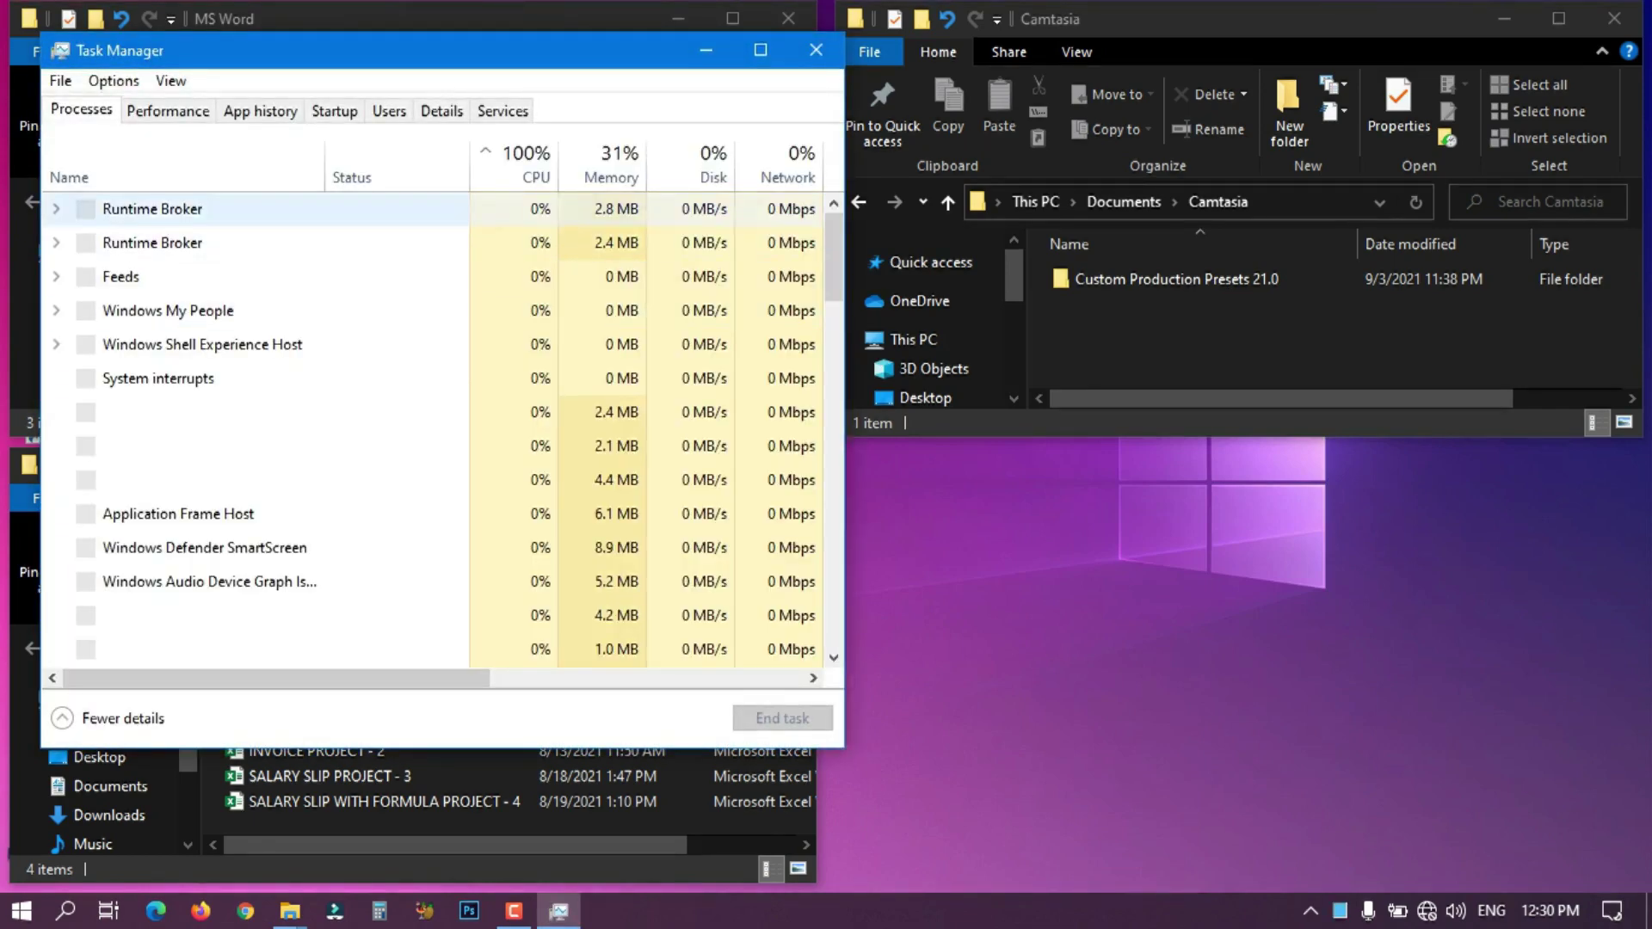
pyautogui.click(761, 49)
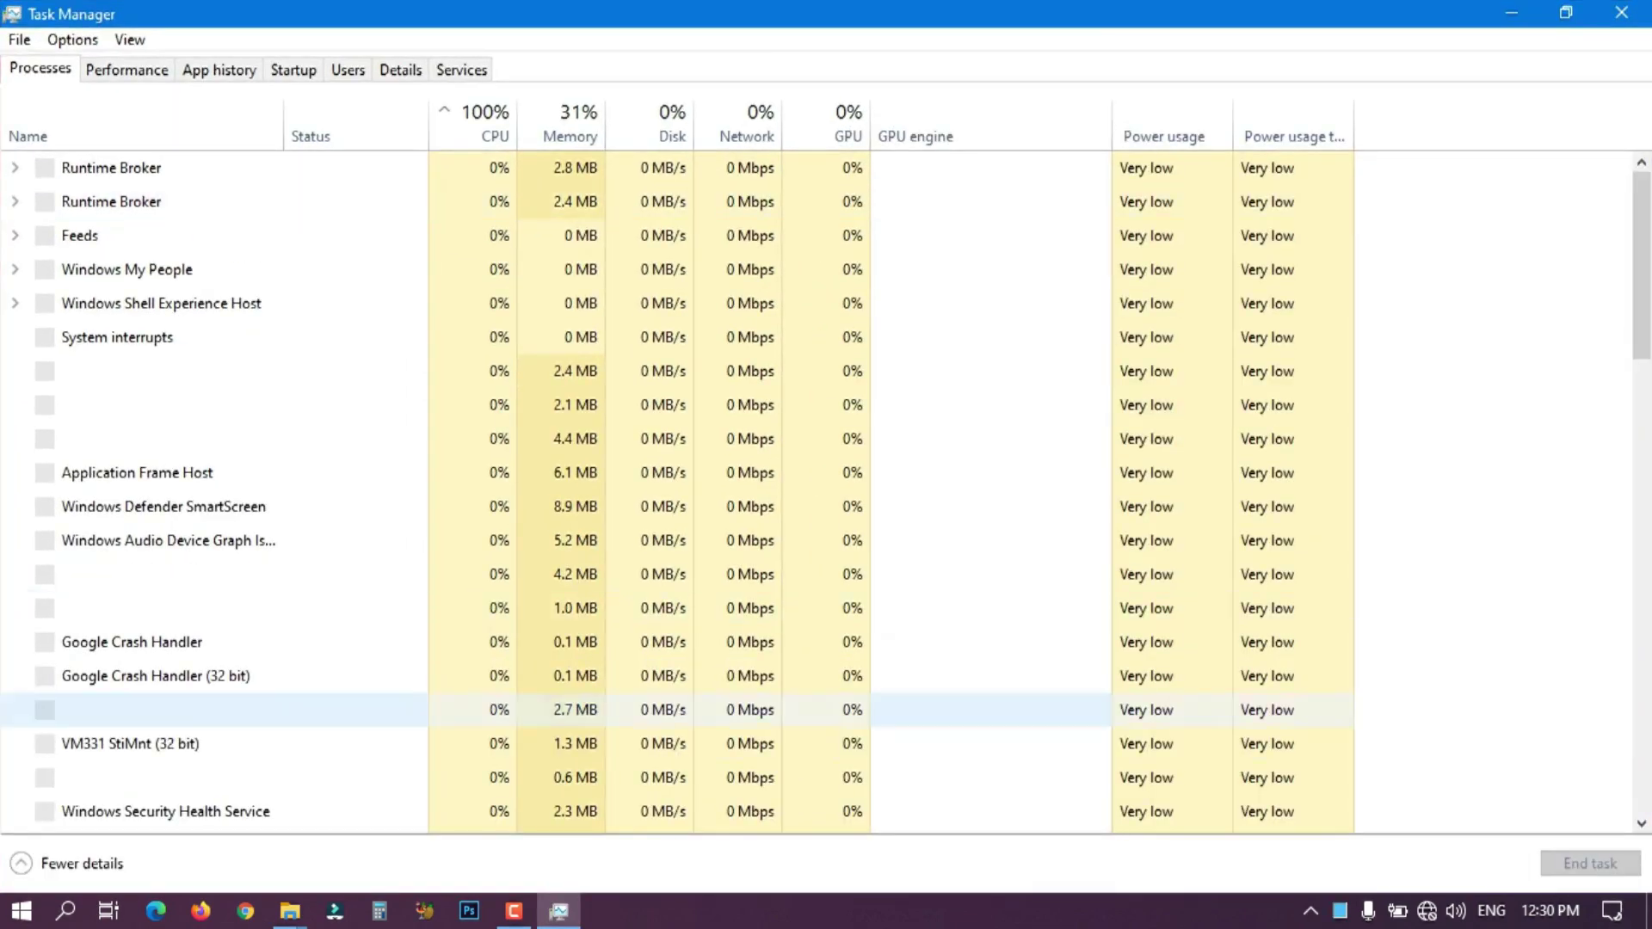
# Examine the running processes and their resource usage in Task Manager, and show the Performance view
pyautogui.scroll(-5, 215, 422)
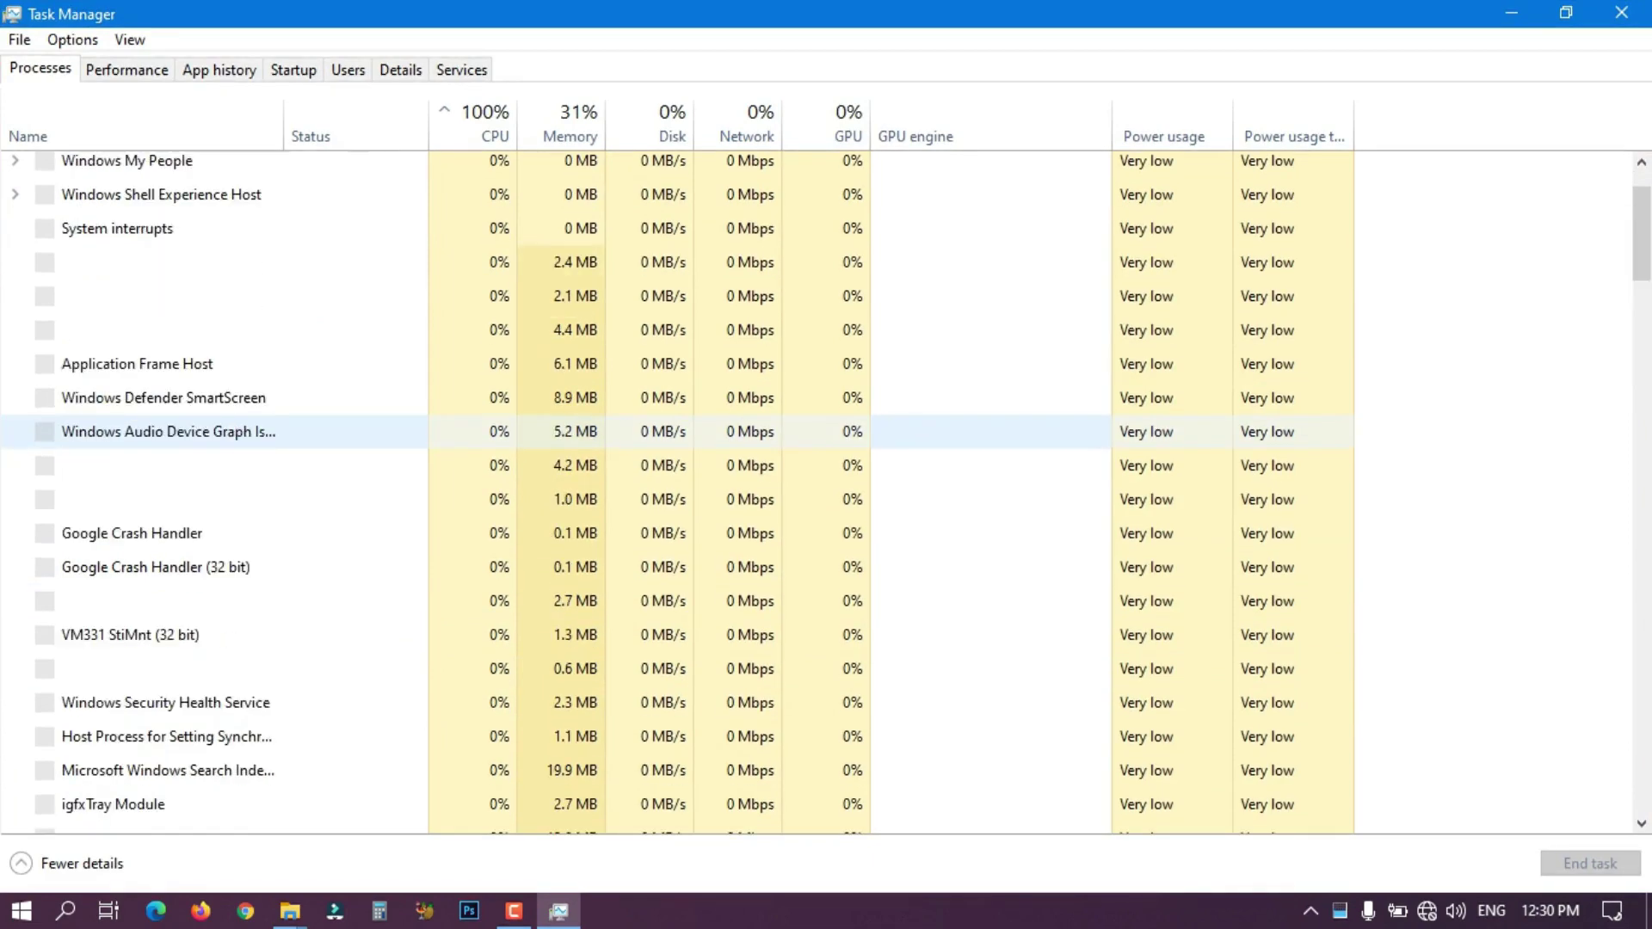
pyautogui.scroll(-4, 216, 413)
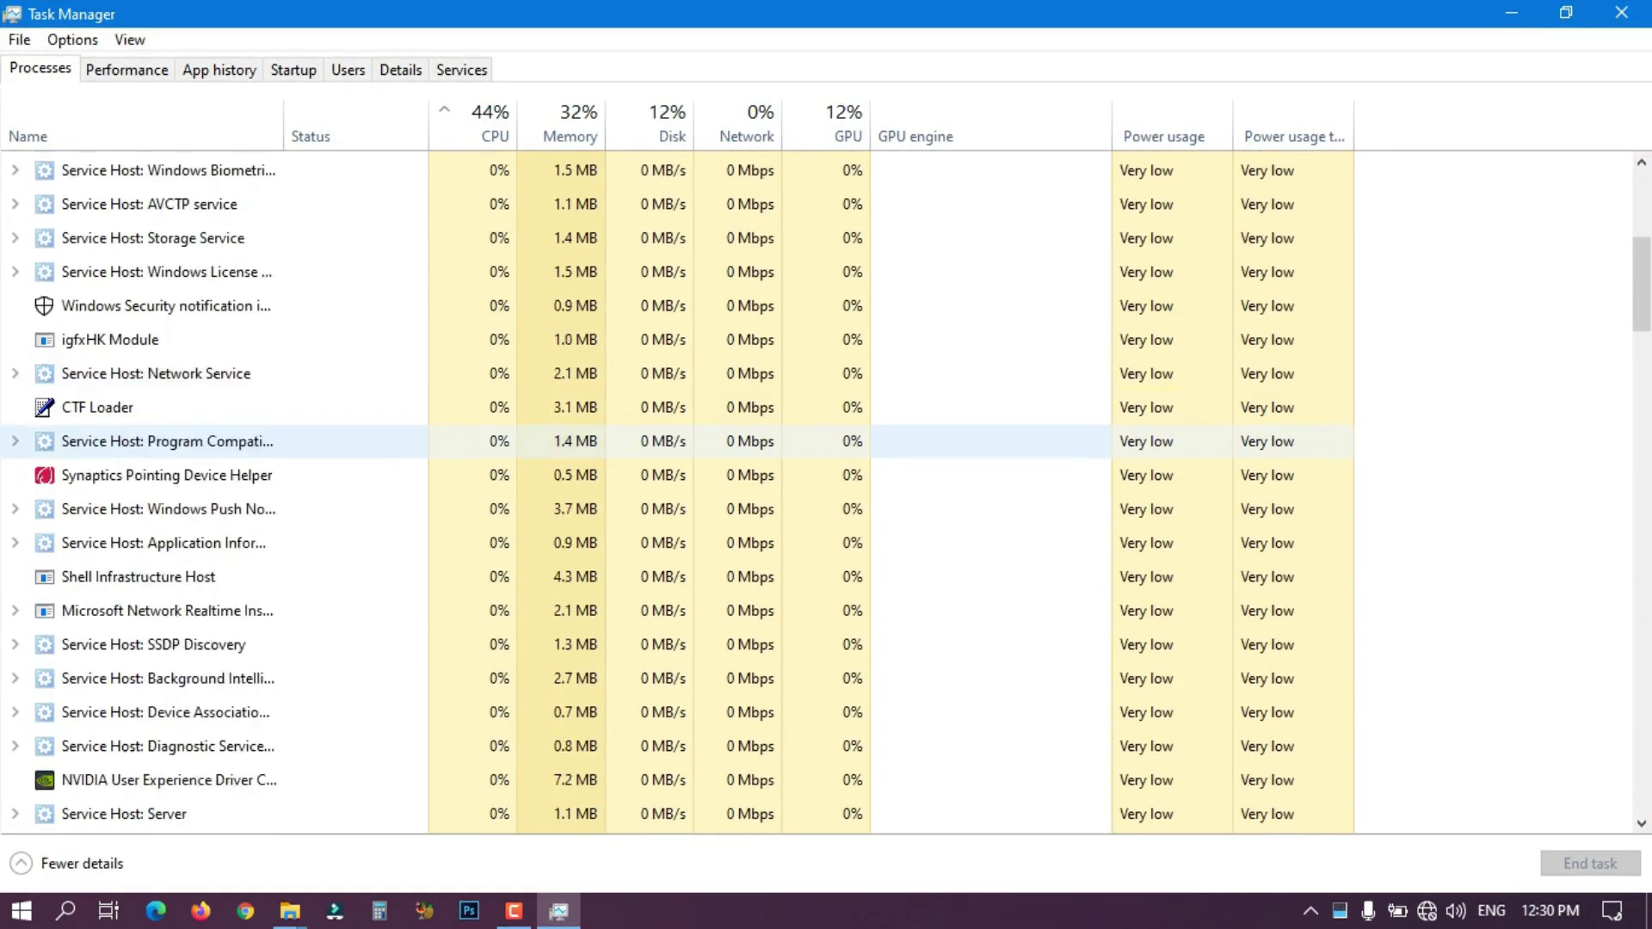
pyautogui.scroll(-4, 215, 413)
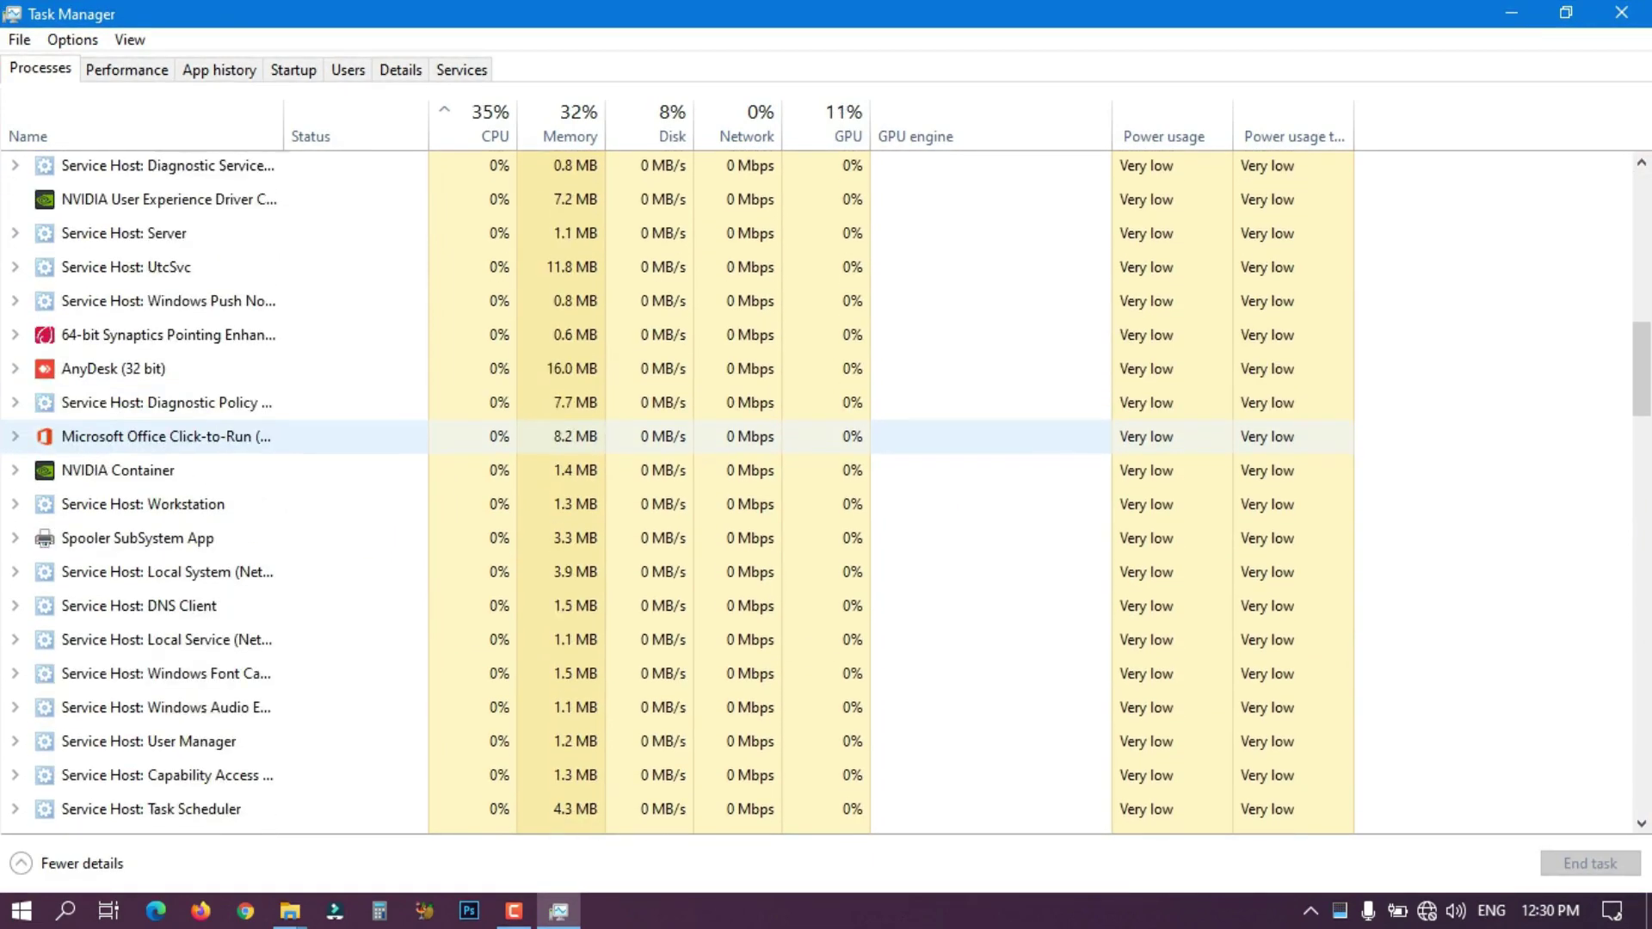
pyautogui.scroll(3, 215, 413)
pyautogui.scroll(10, 216, 422)
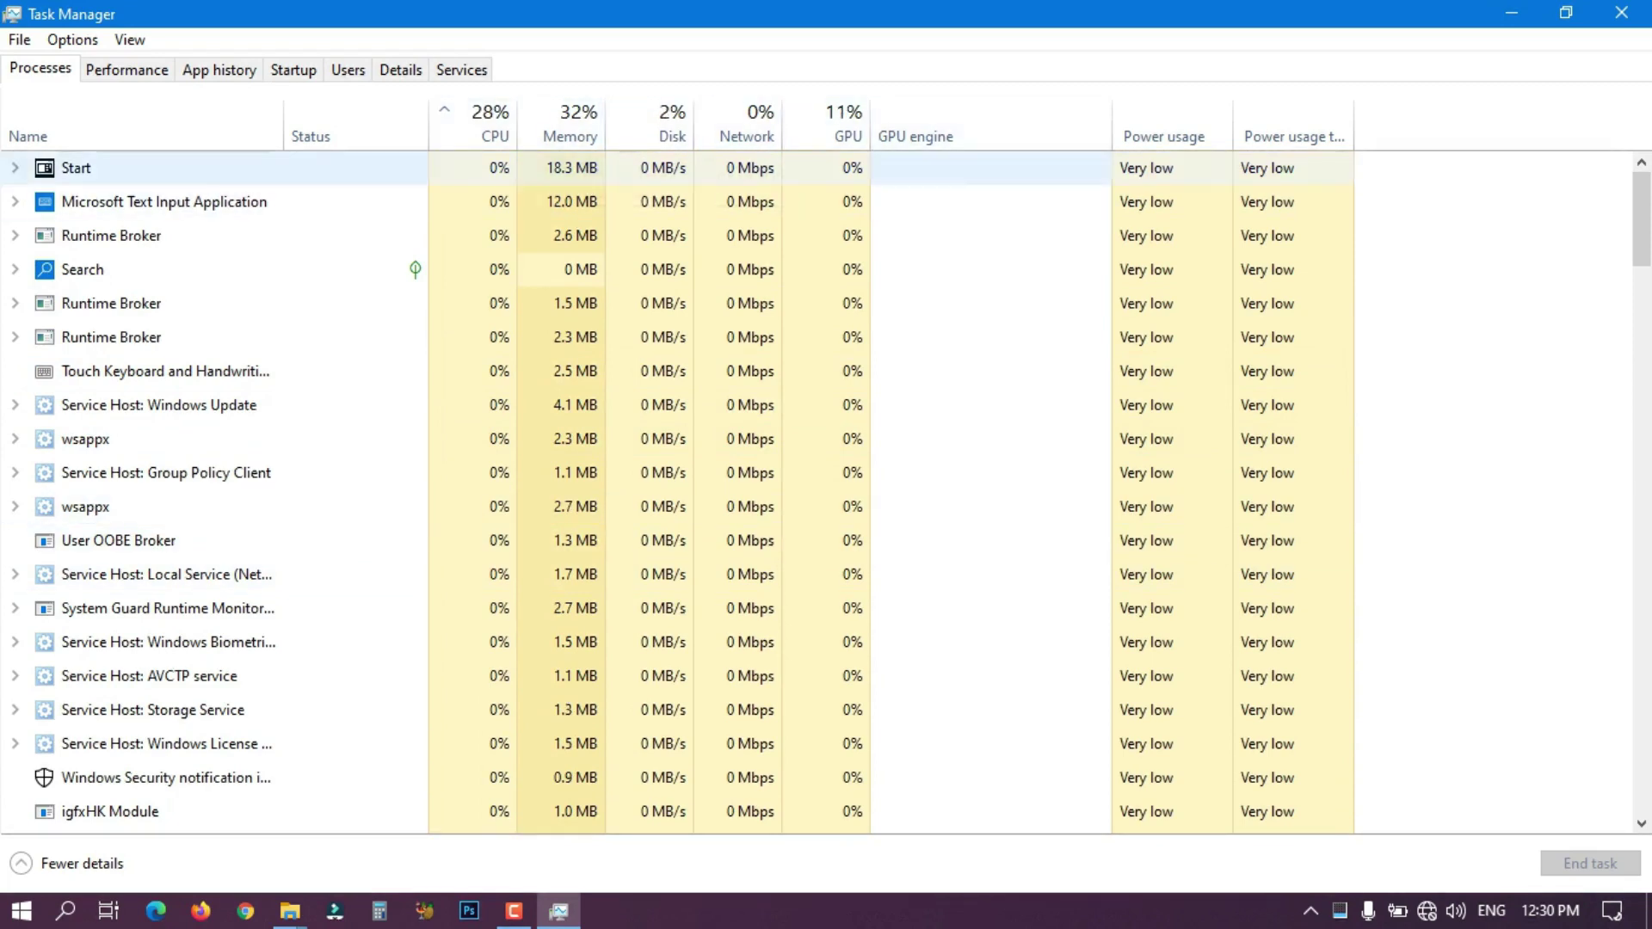
pyautogui.scroll(-3, 215, 541)
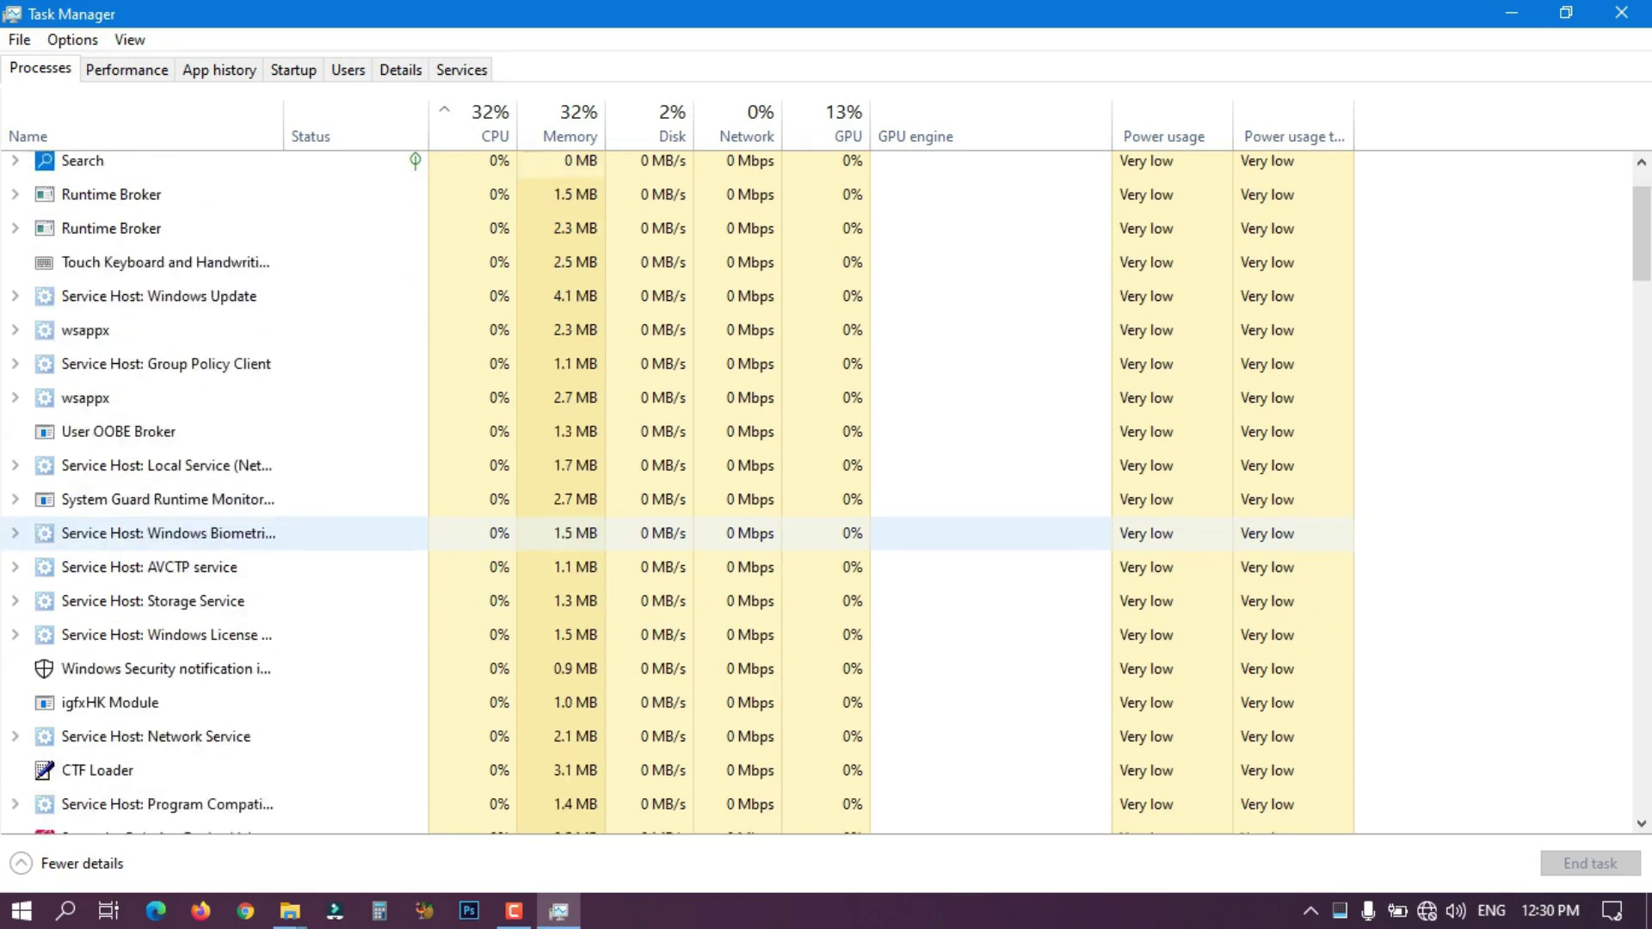
pyautogui.scroll(4, 215, 520)
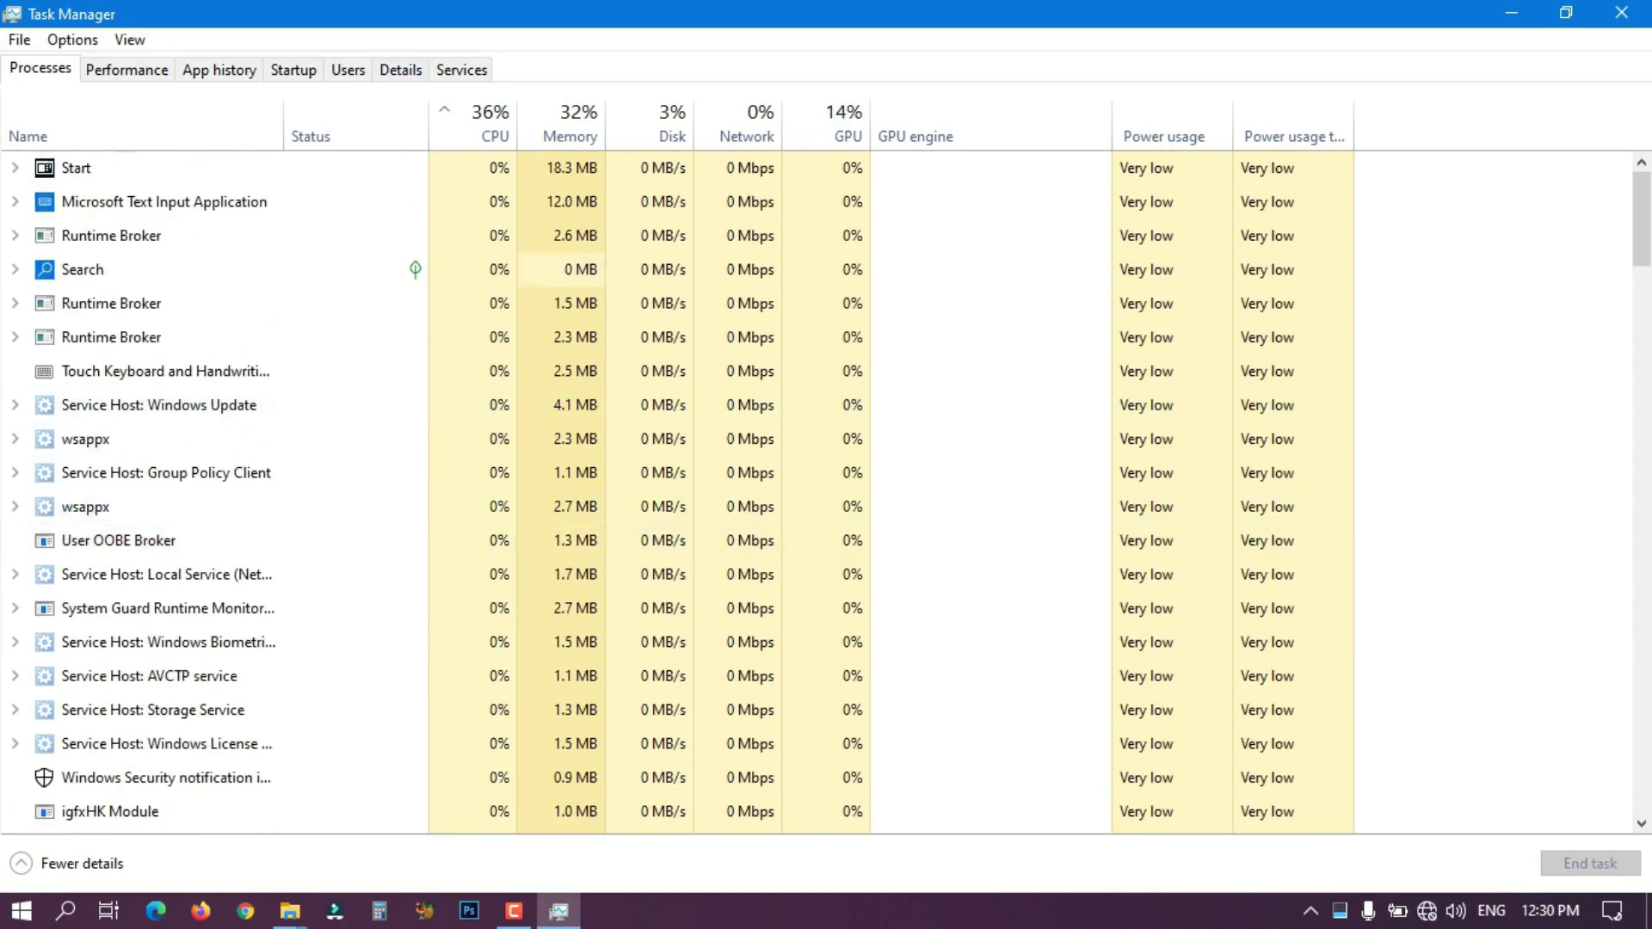
pyautogui.click(127, 68)
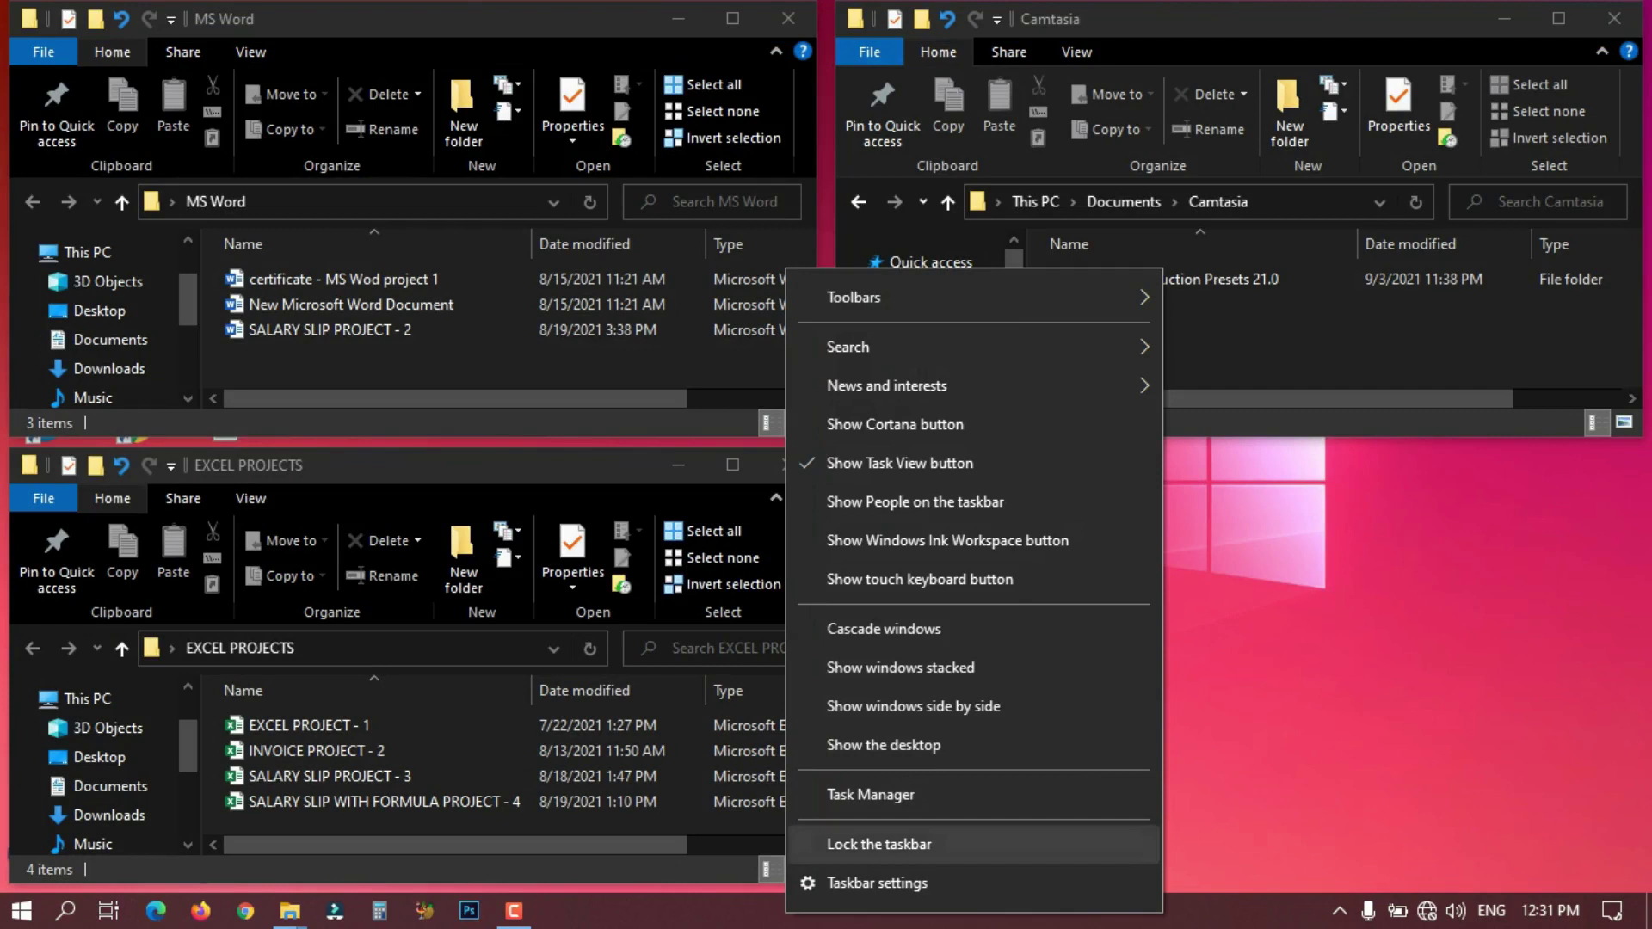
# Close the Camtasia, MS Word and EXCEL PROJECTS folder windows
pyautogui.click(879, 844)
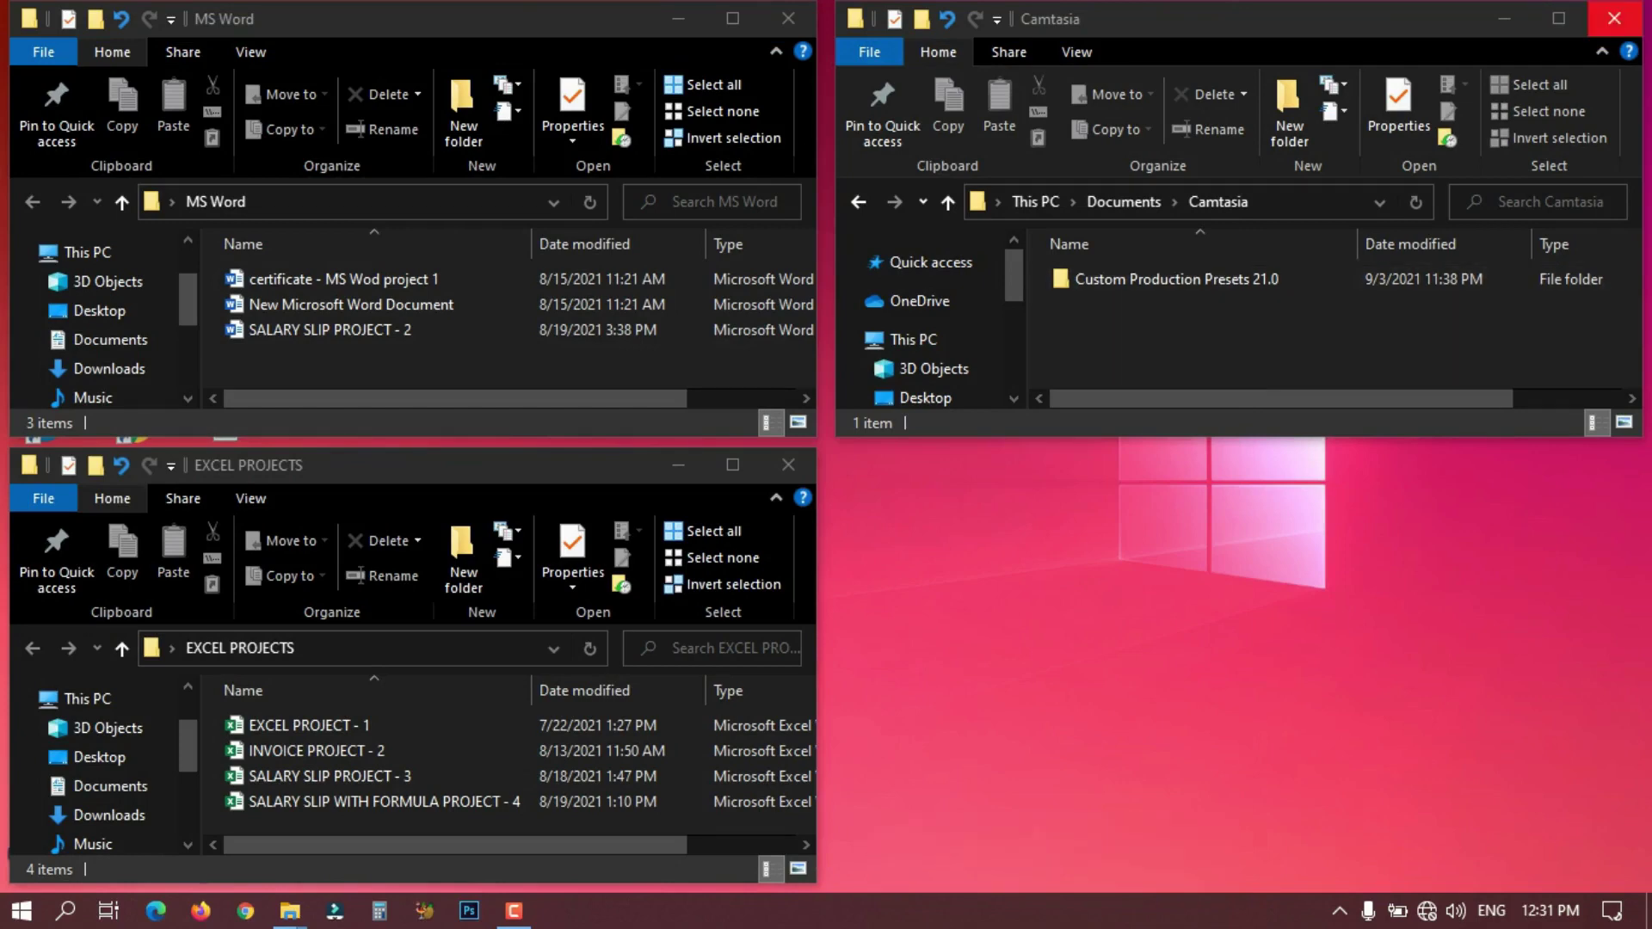
pyautogui.click(1614, 18)
pyautogui.click(788, 18)
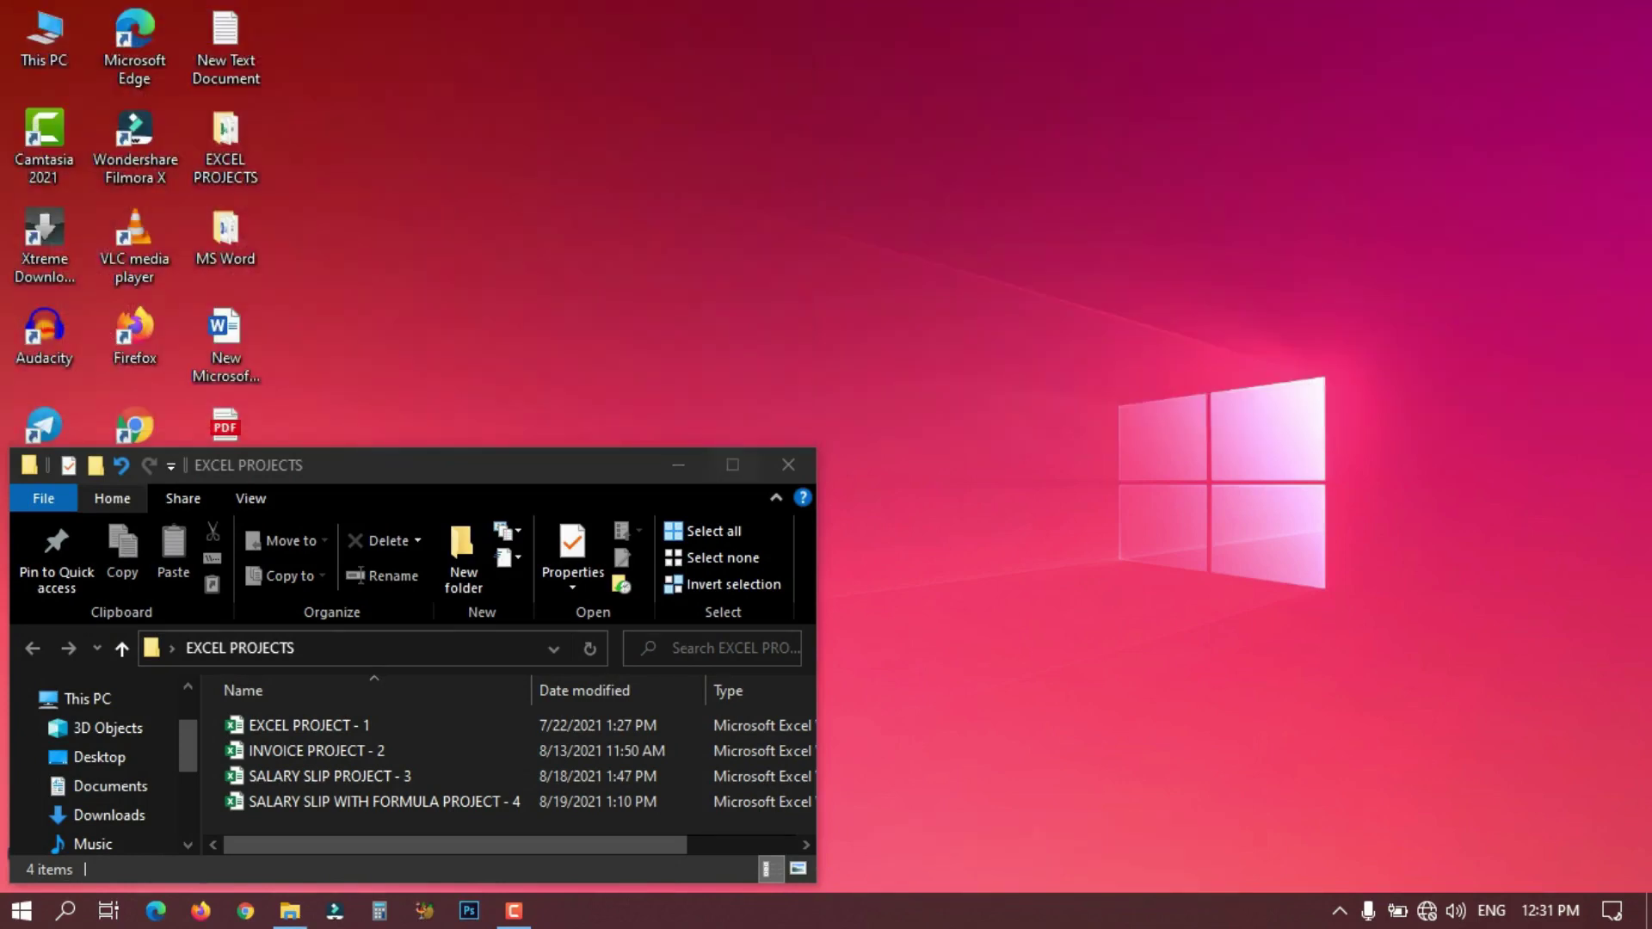
pyautogui.click(788, 465)
# Dock the taskbar at the right edge of the screen and lock it there
pyautogui.rightClick(837, 911)
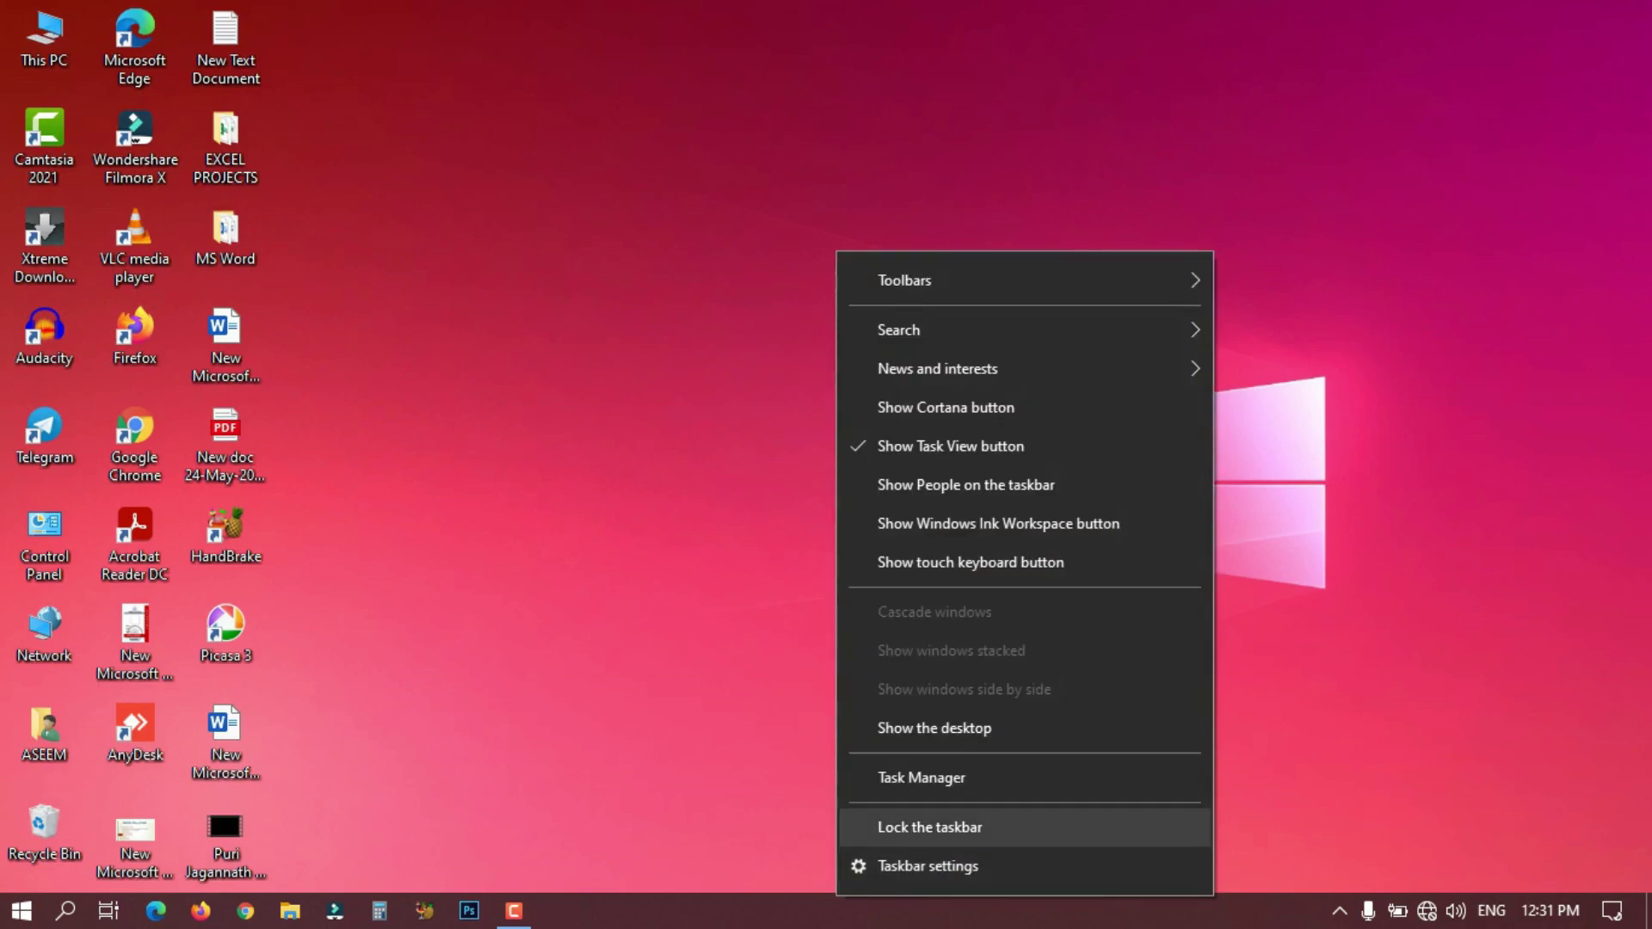
pyautogui.click(225, 237)
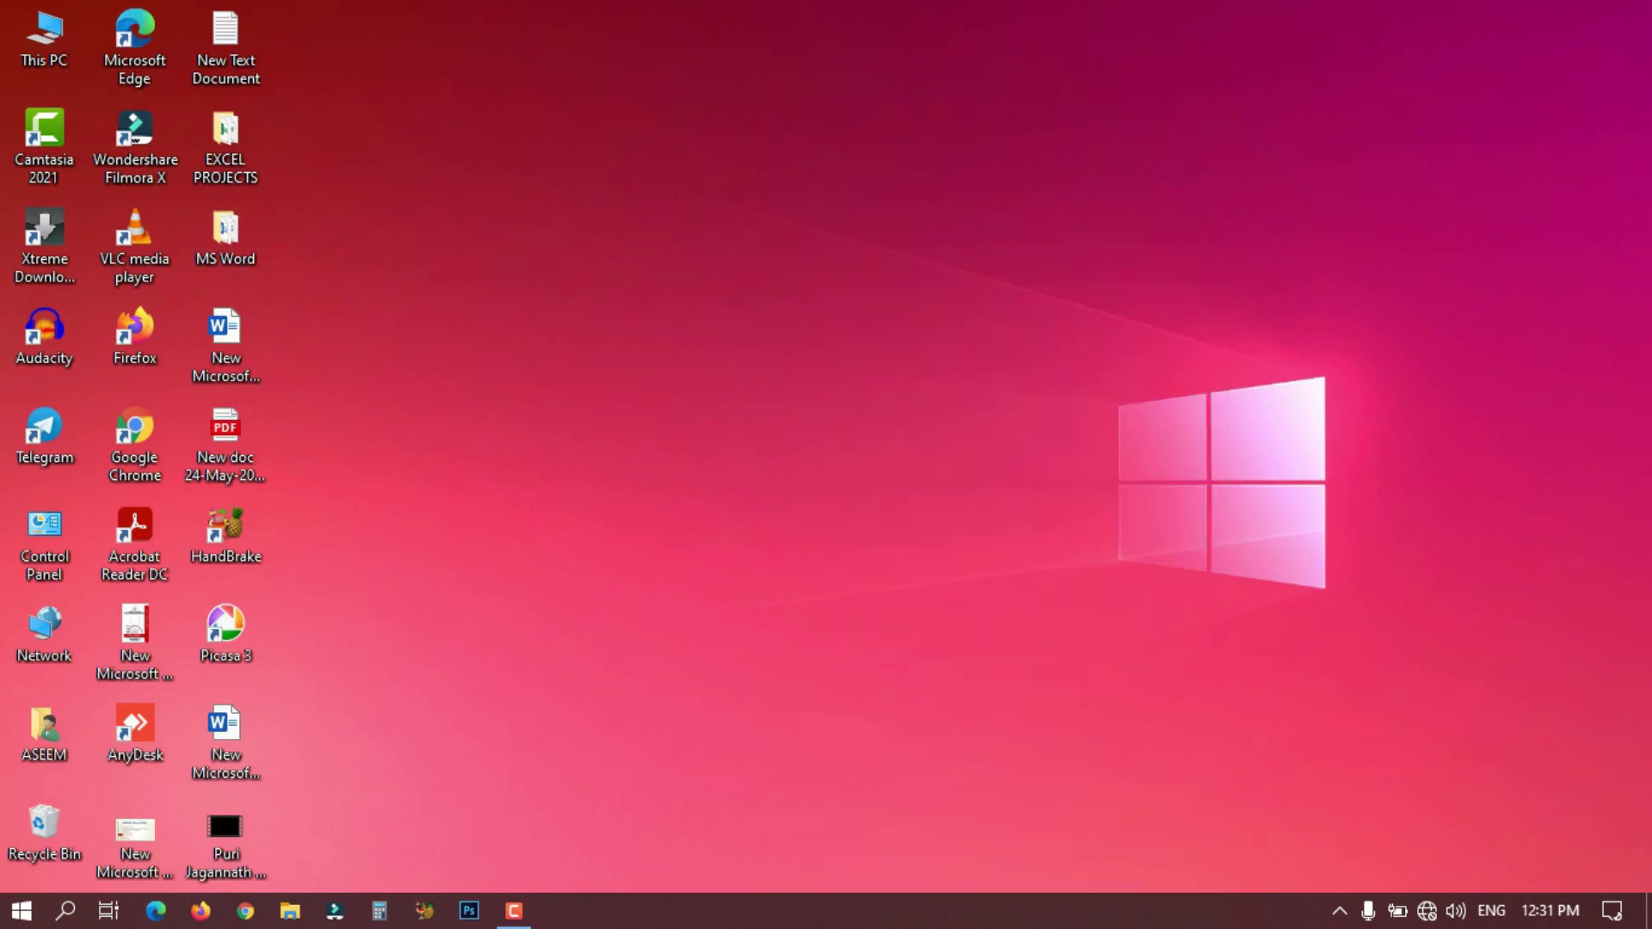
pyautogui.moveTo(837, 911); pyautogui.dragTo(1614, 516)
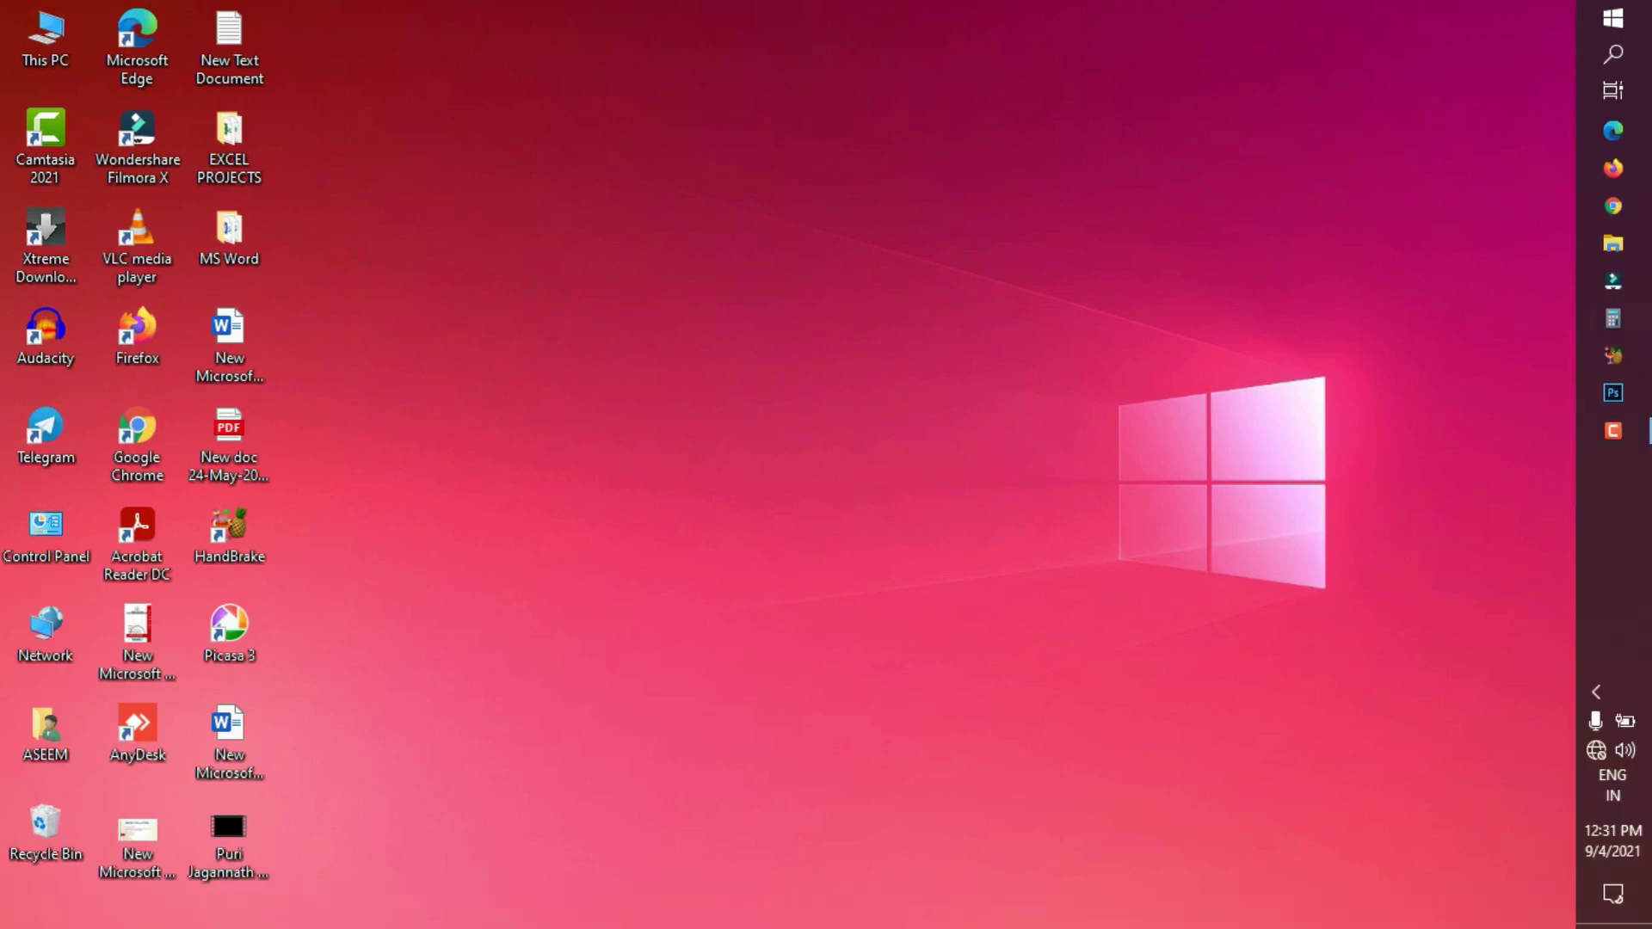
pyautogui.rightClick(1613, 559)
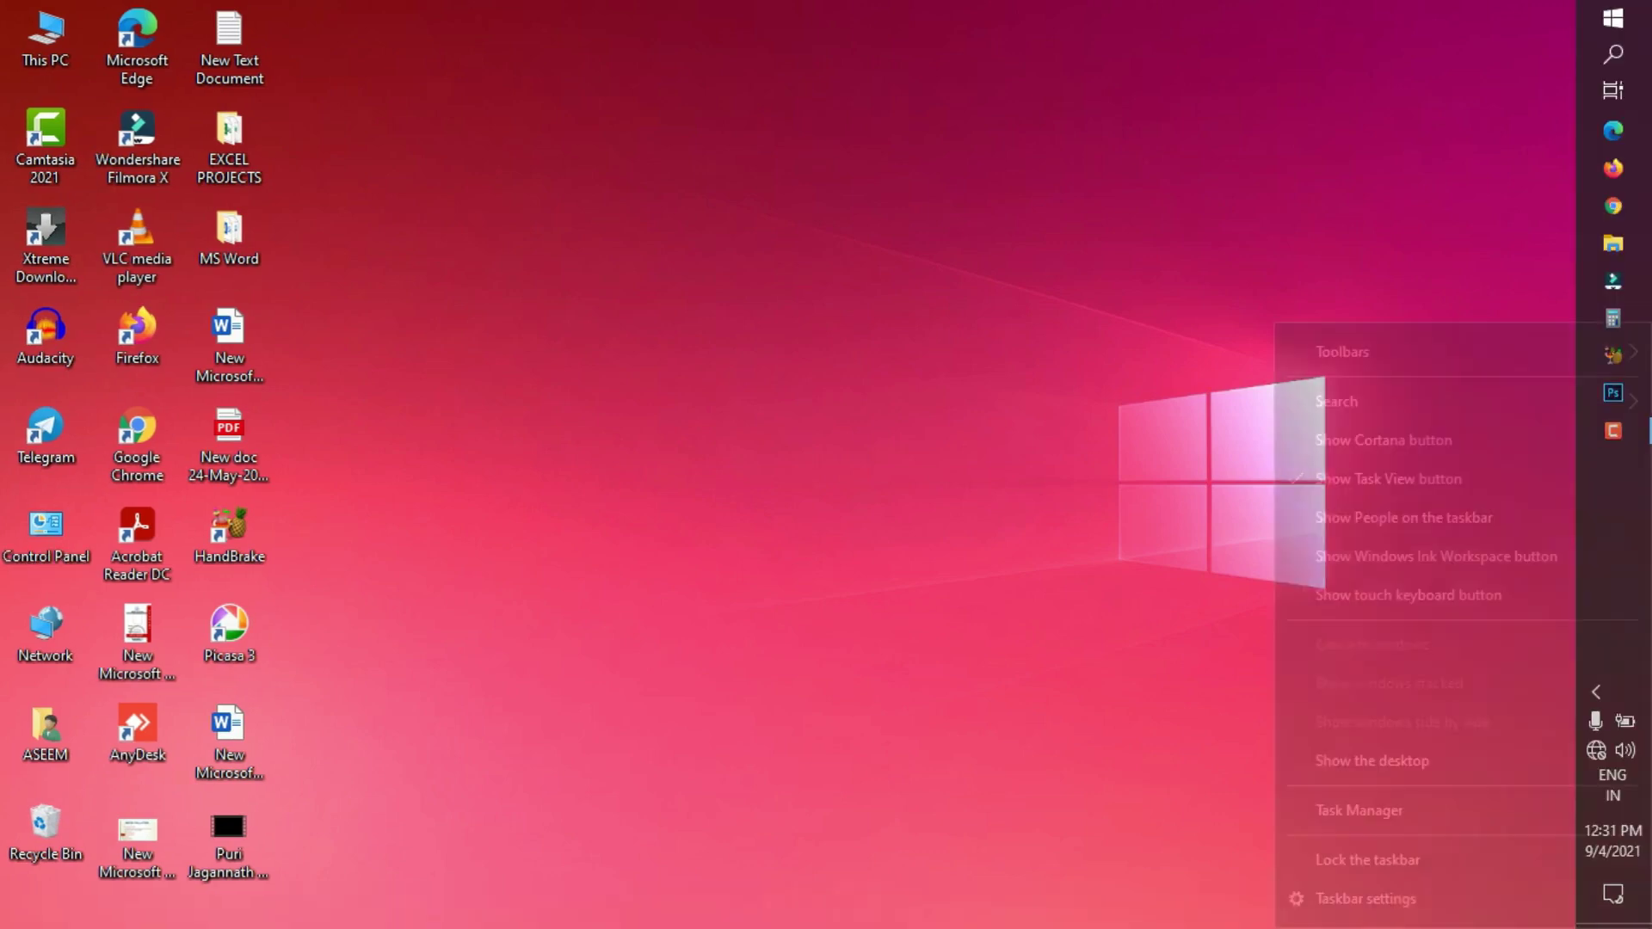
pyautogui.click(1367, 860)
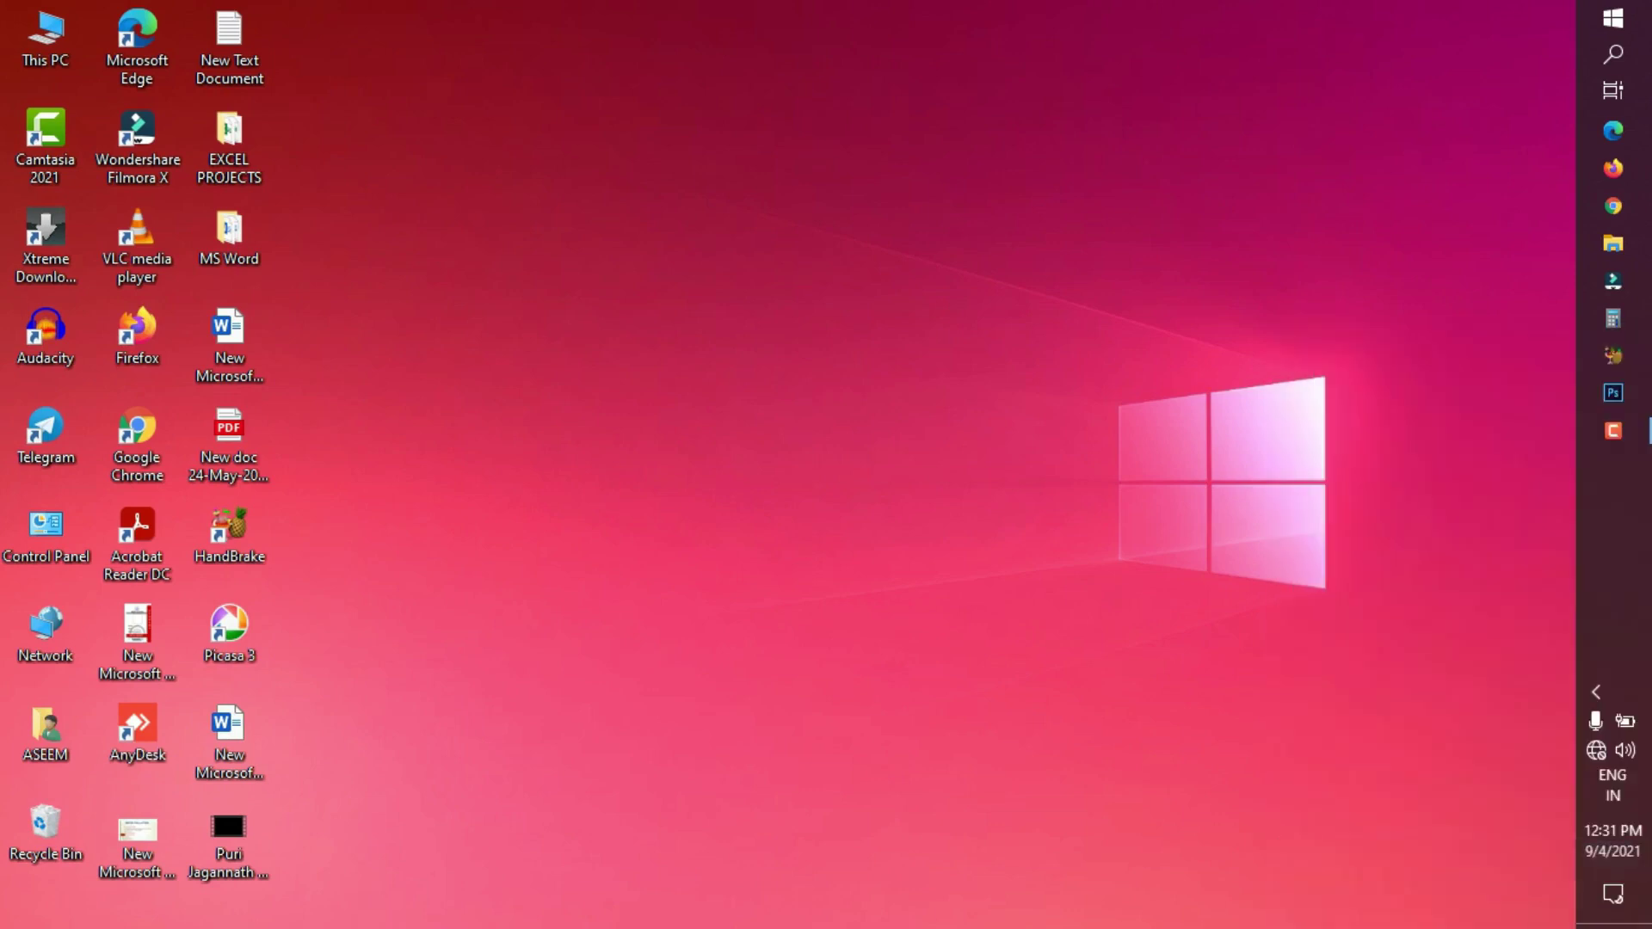
# Unlock the taskbar and move it back to the bottom edge of the screen
pyautogui.rightClick(1613, 550)
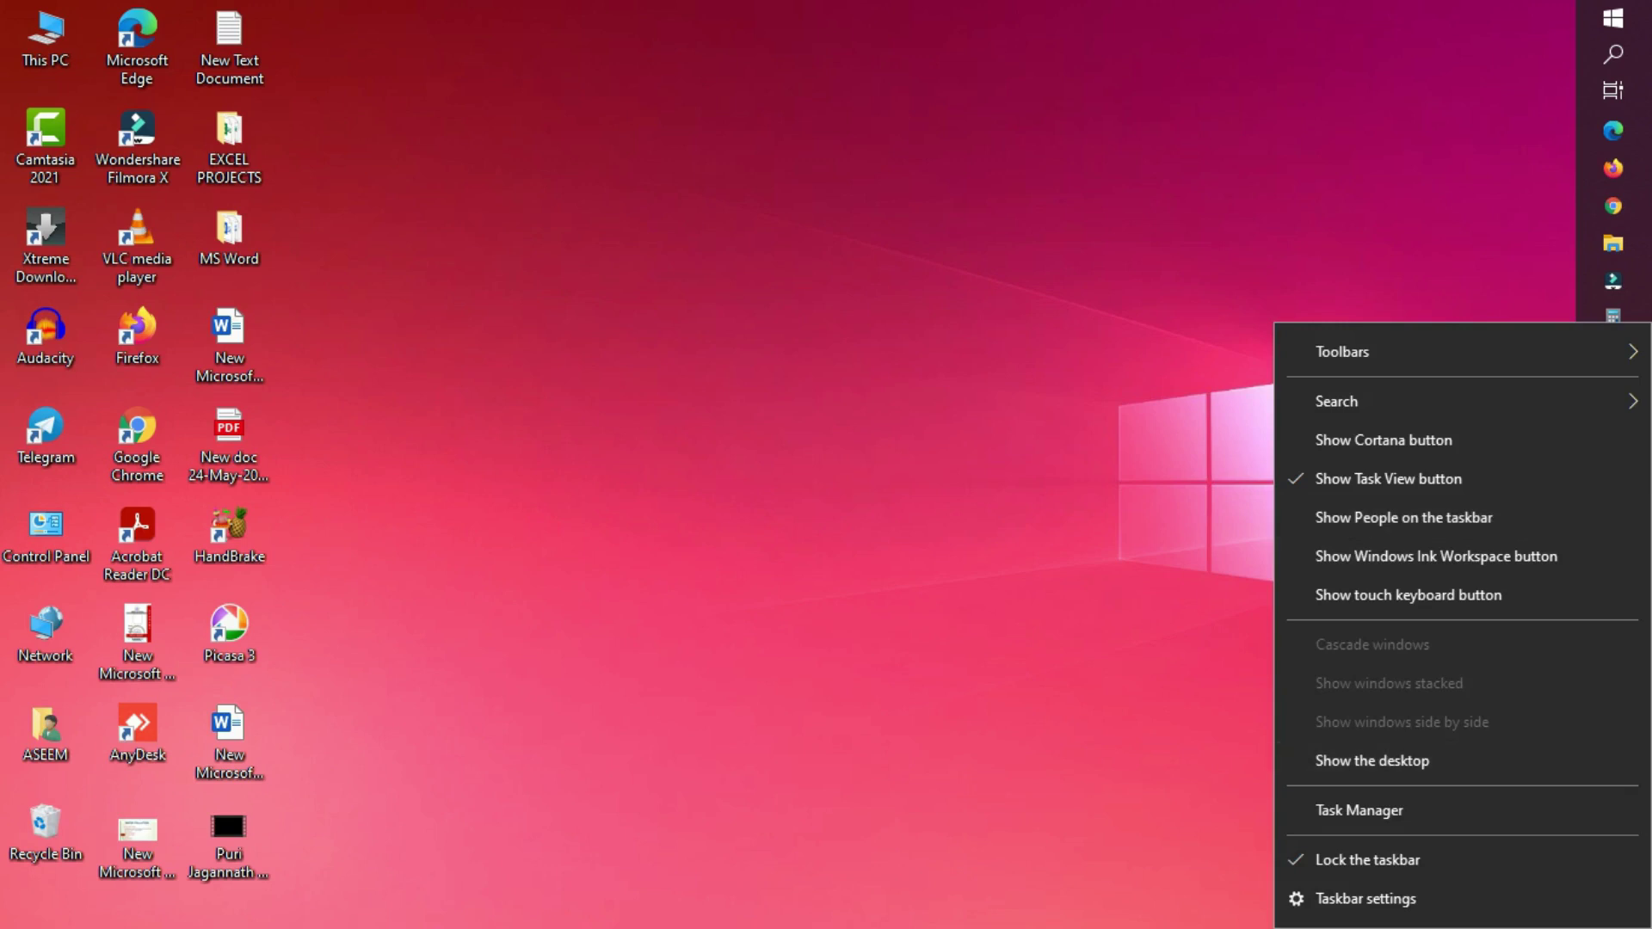
pyautogui.click(1367, 859)
pyautogui.moveTo(1614, 585); pyautogui.dragTo(869, 911)
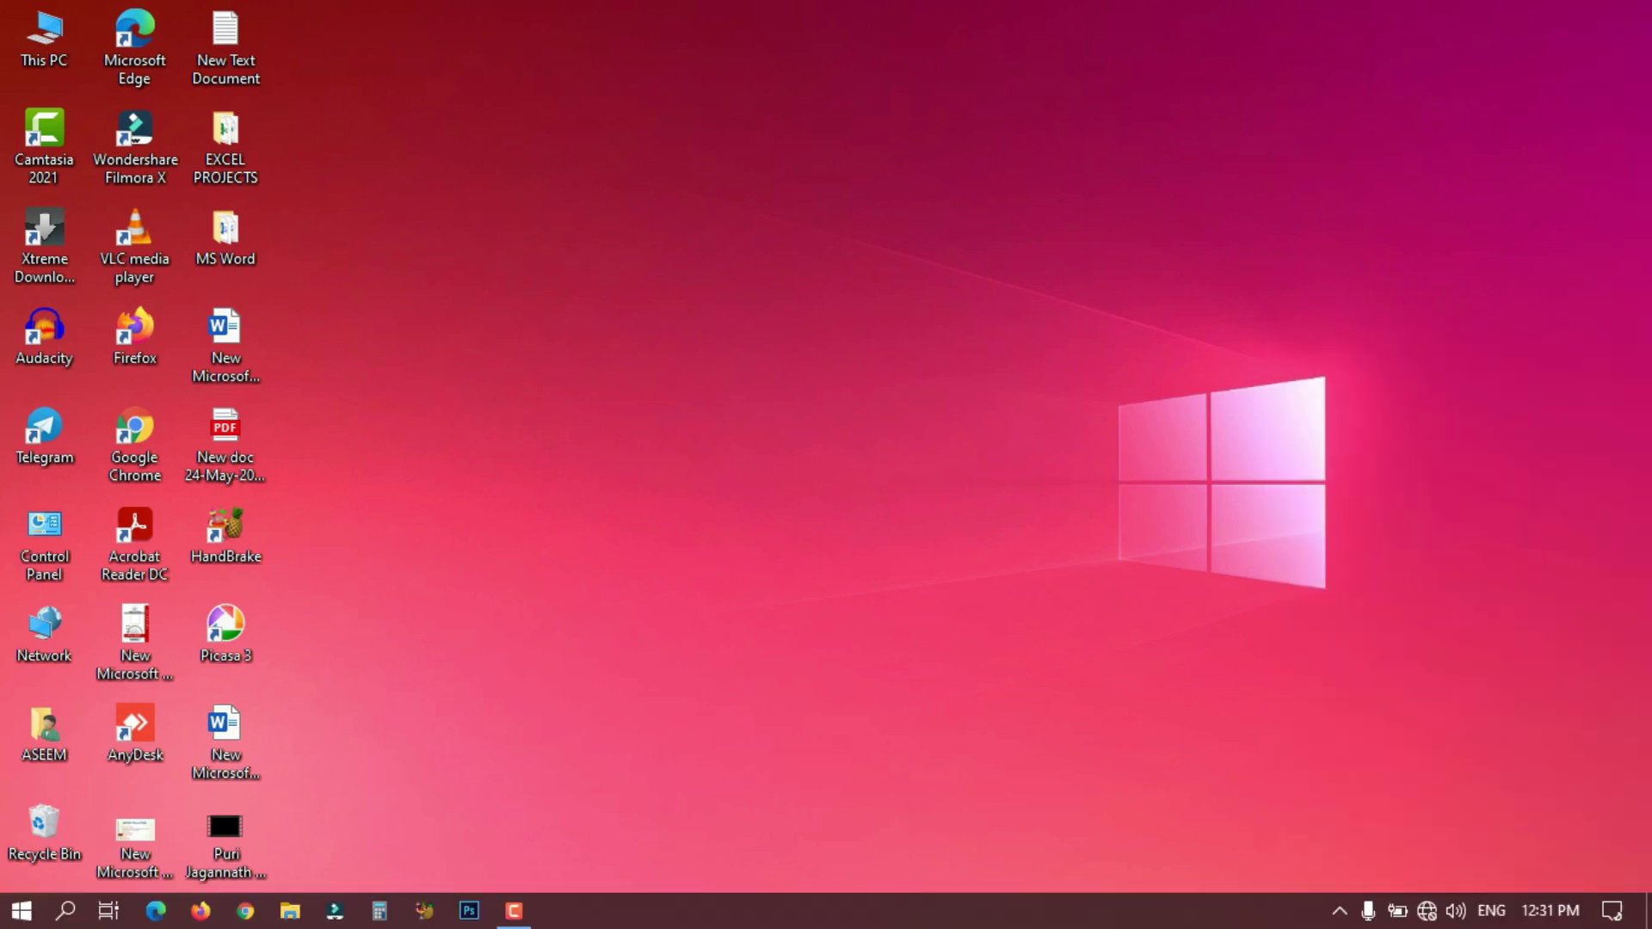
# Move the unlocked taskbar to the top and left edges of the screen, and return it to the bottom edge
pyautogui.rightClick(867, 902)
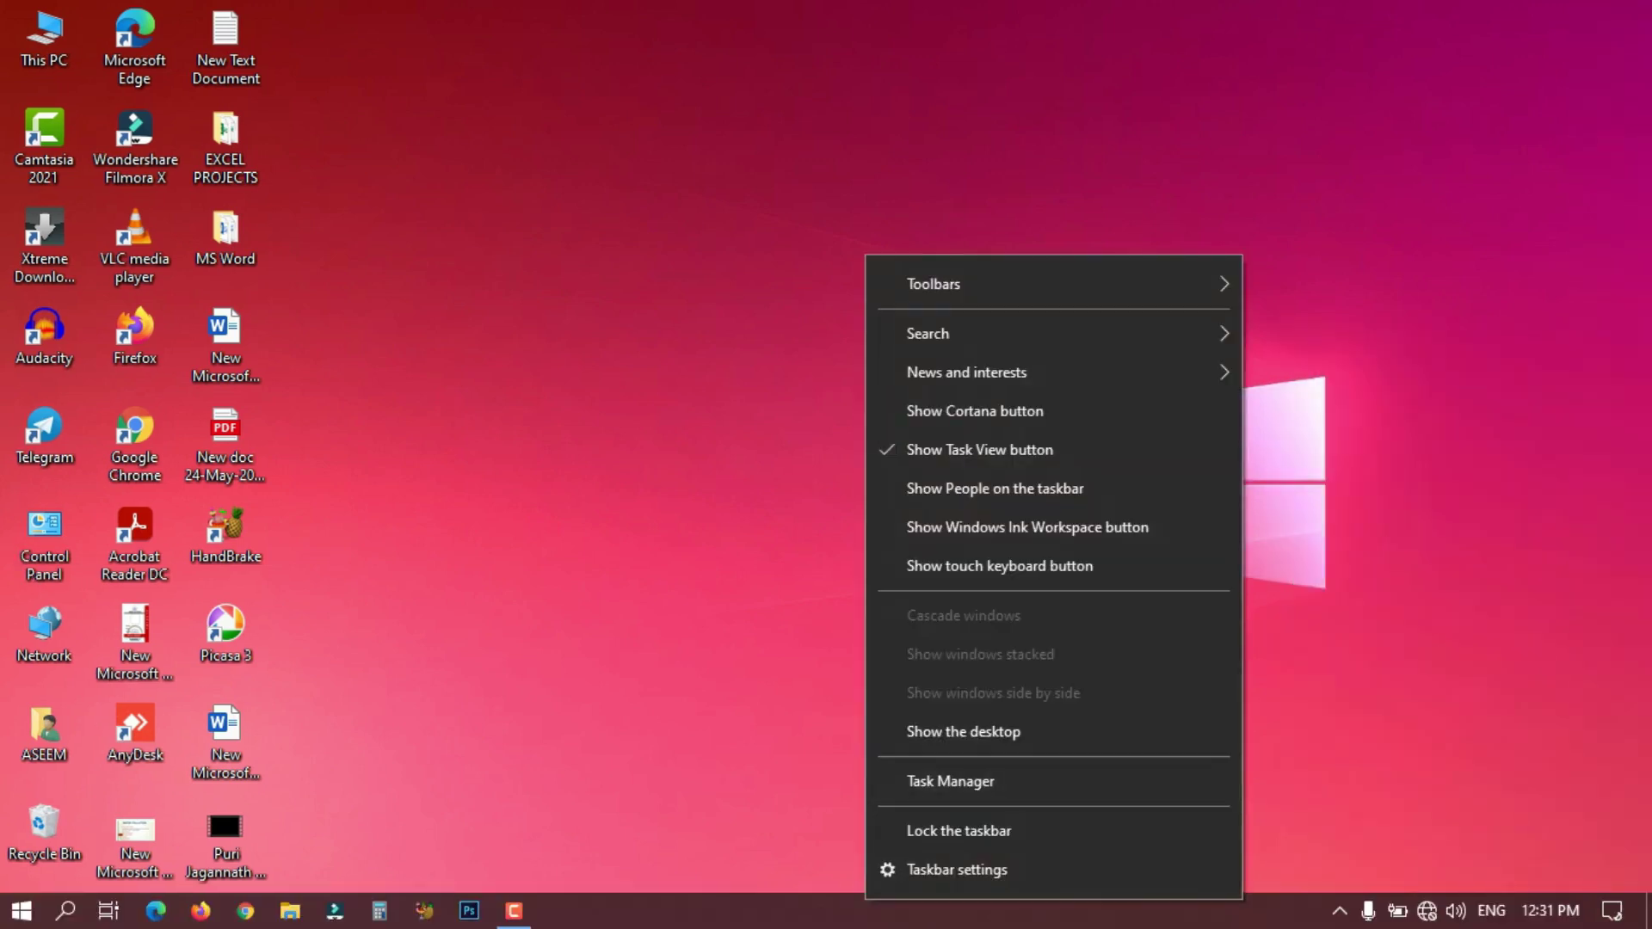
pyautogui.moveTo(861, 911); pyautogui.dragTo(861, 19)
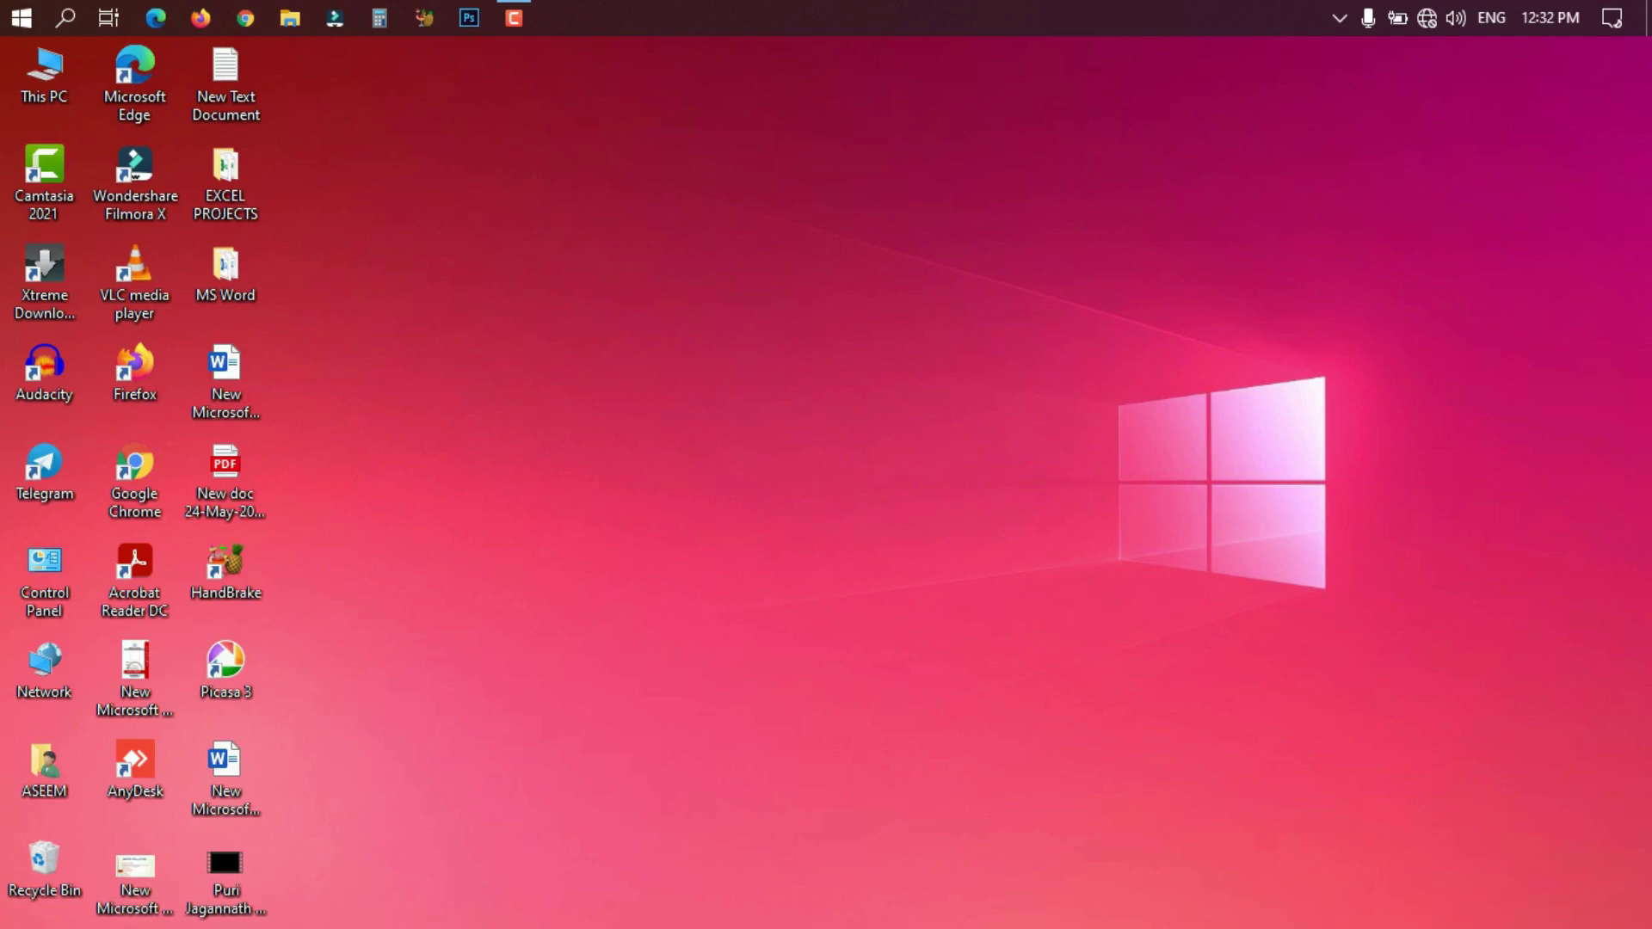
pyautogui.moveTo(860, 19); pyautogui.dragTo(26, 430)
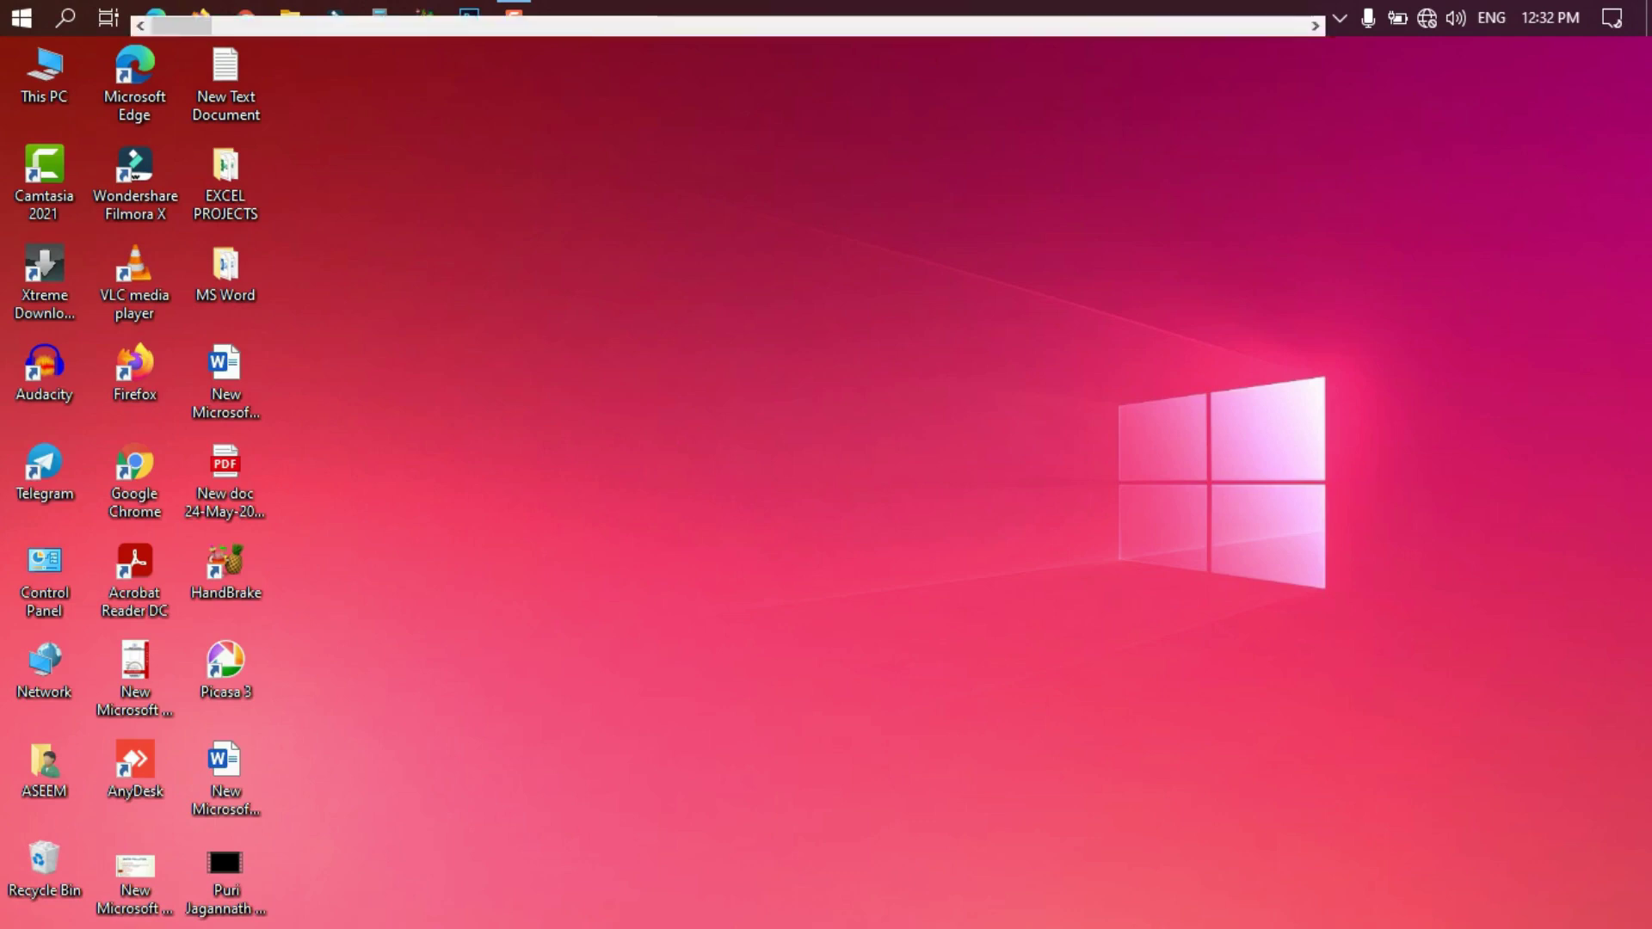
pyautogui.moveTo(861, 18); pyautogui.dragTo(826, 908)
# Lock the taskbar at the bottom edge of the screen and open Taskbar settings
pyautogui.rightClick(826, 907)
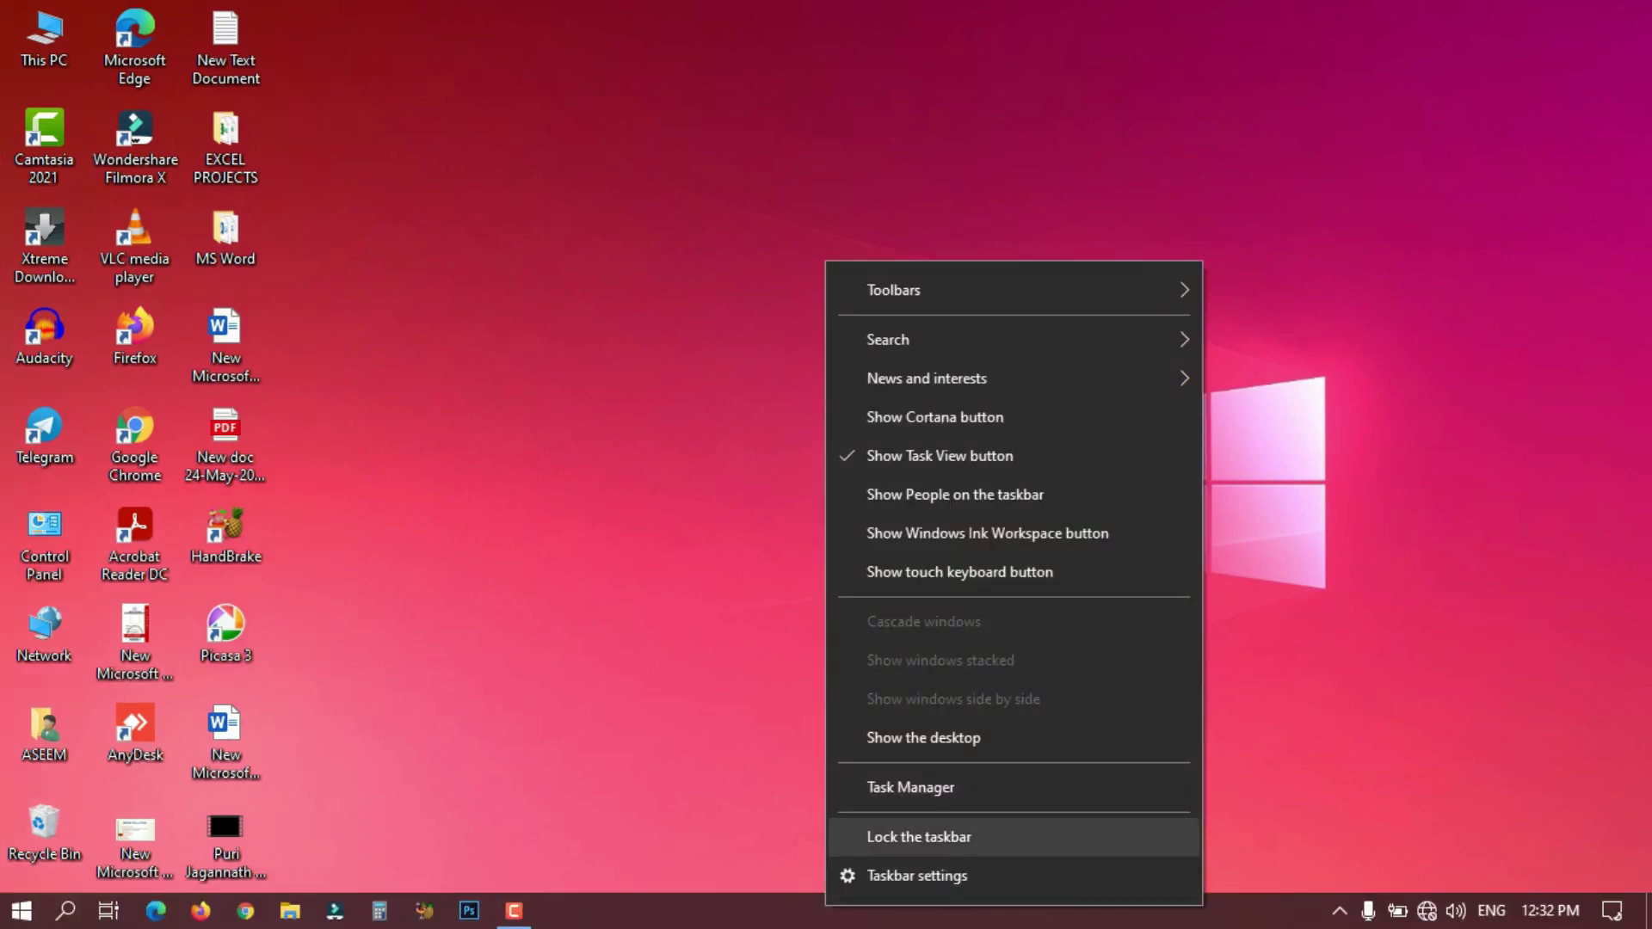
pyautogui.click(919, 837)
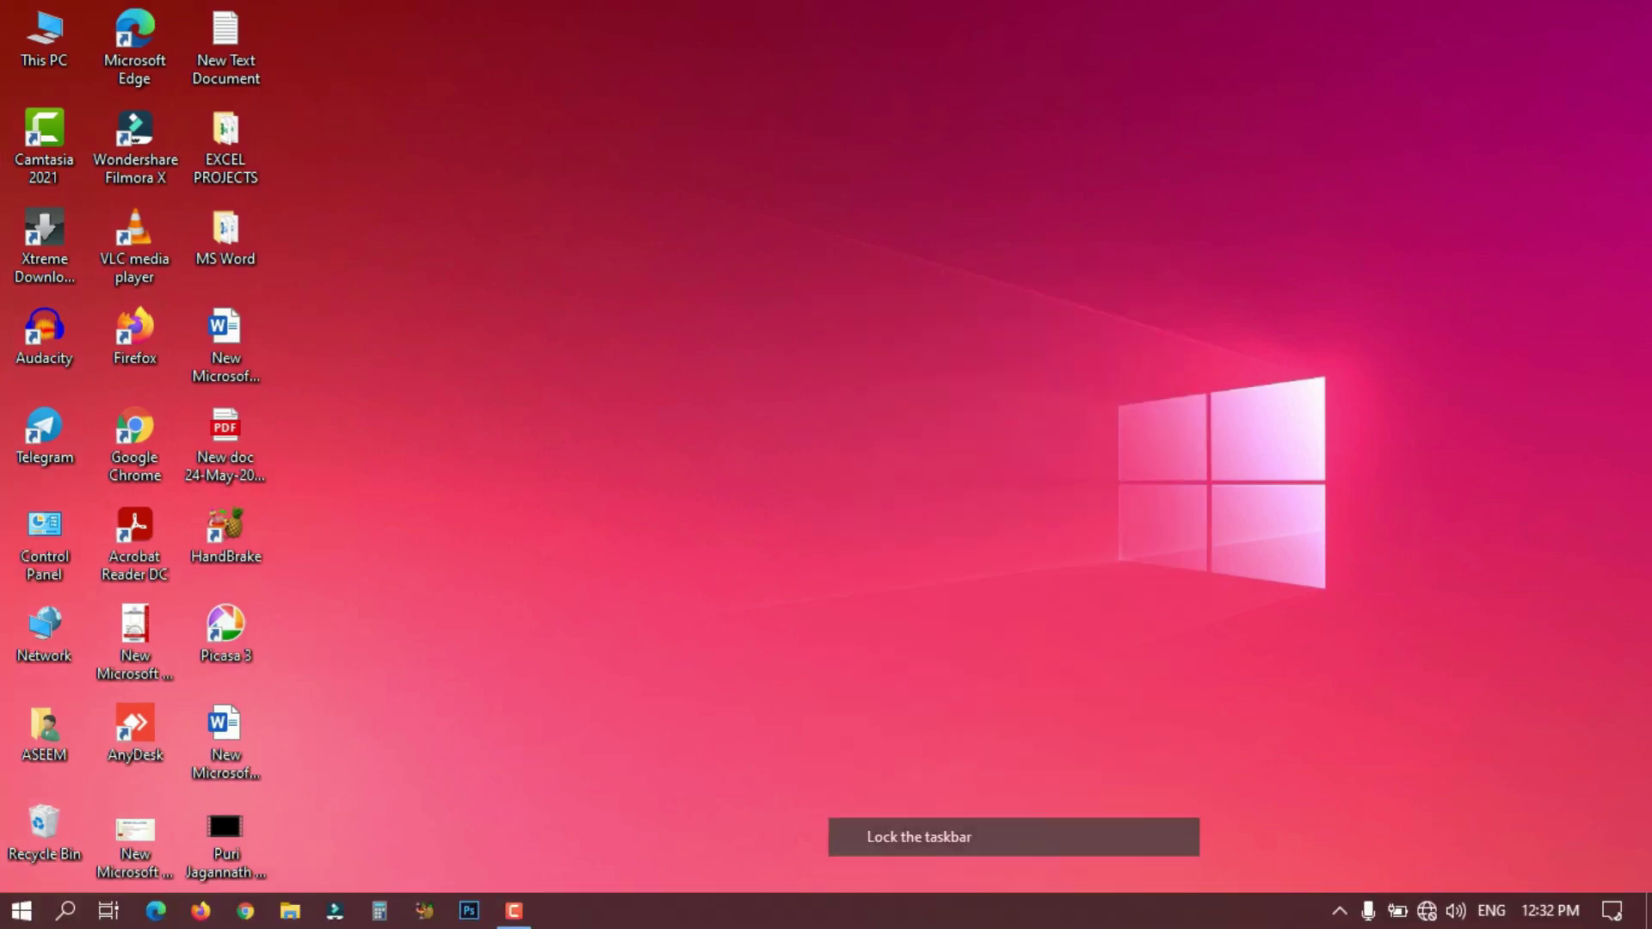
pyautogui.rightClick(845, 909)
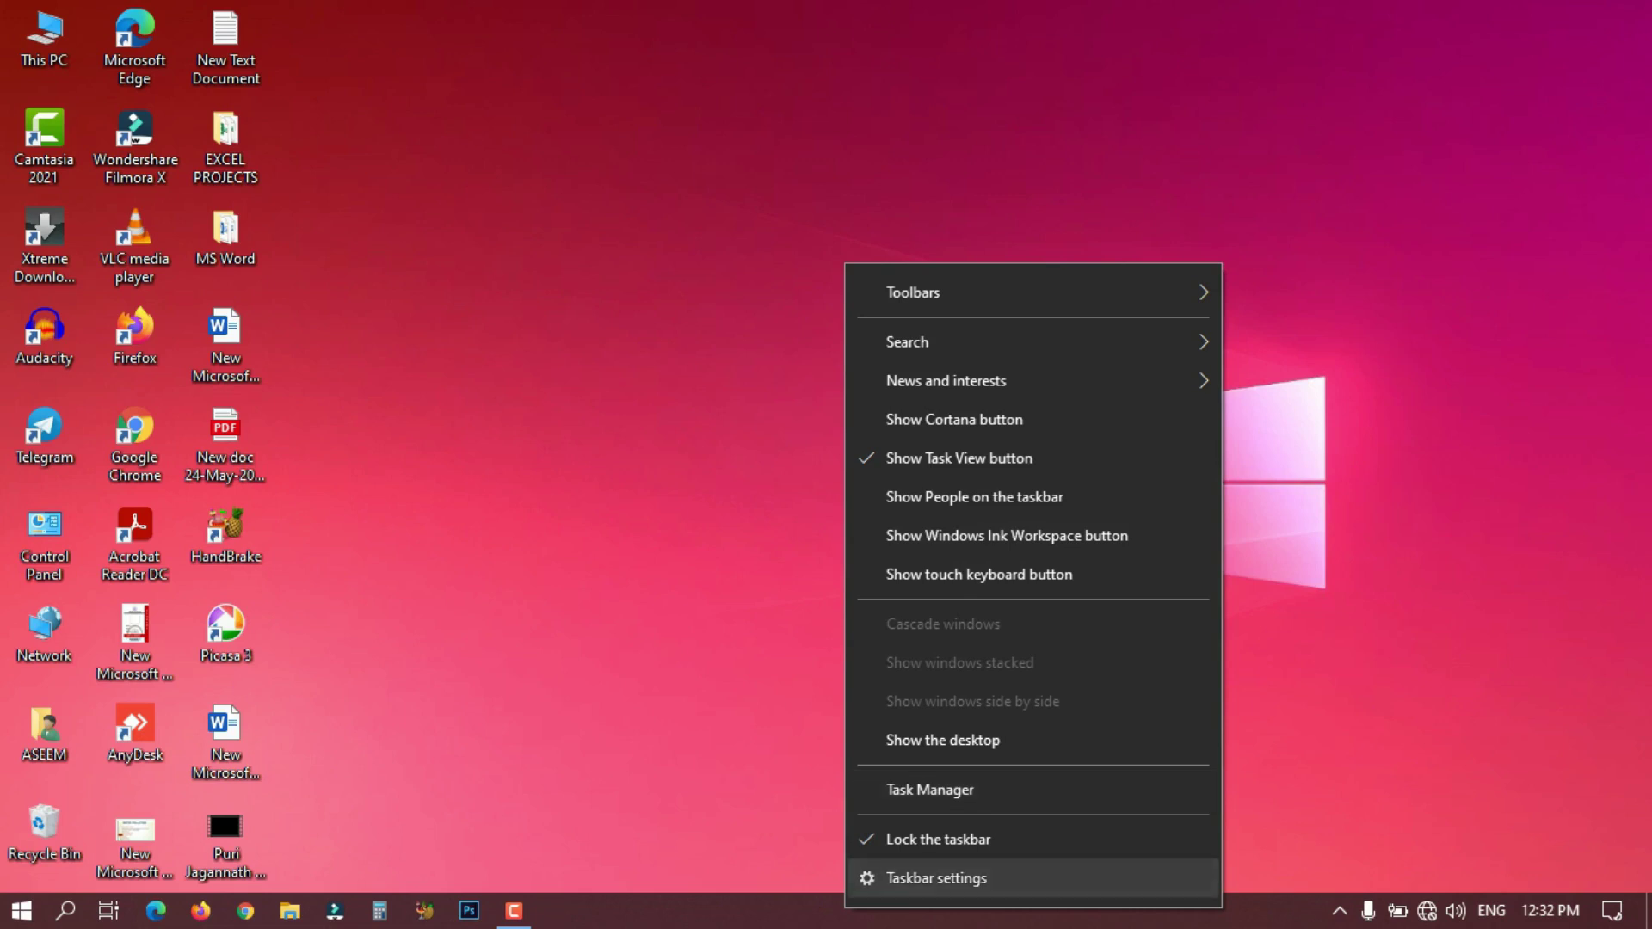
pyautogui.press('Return')
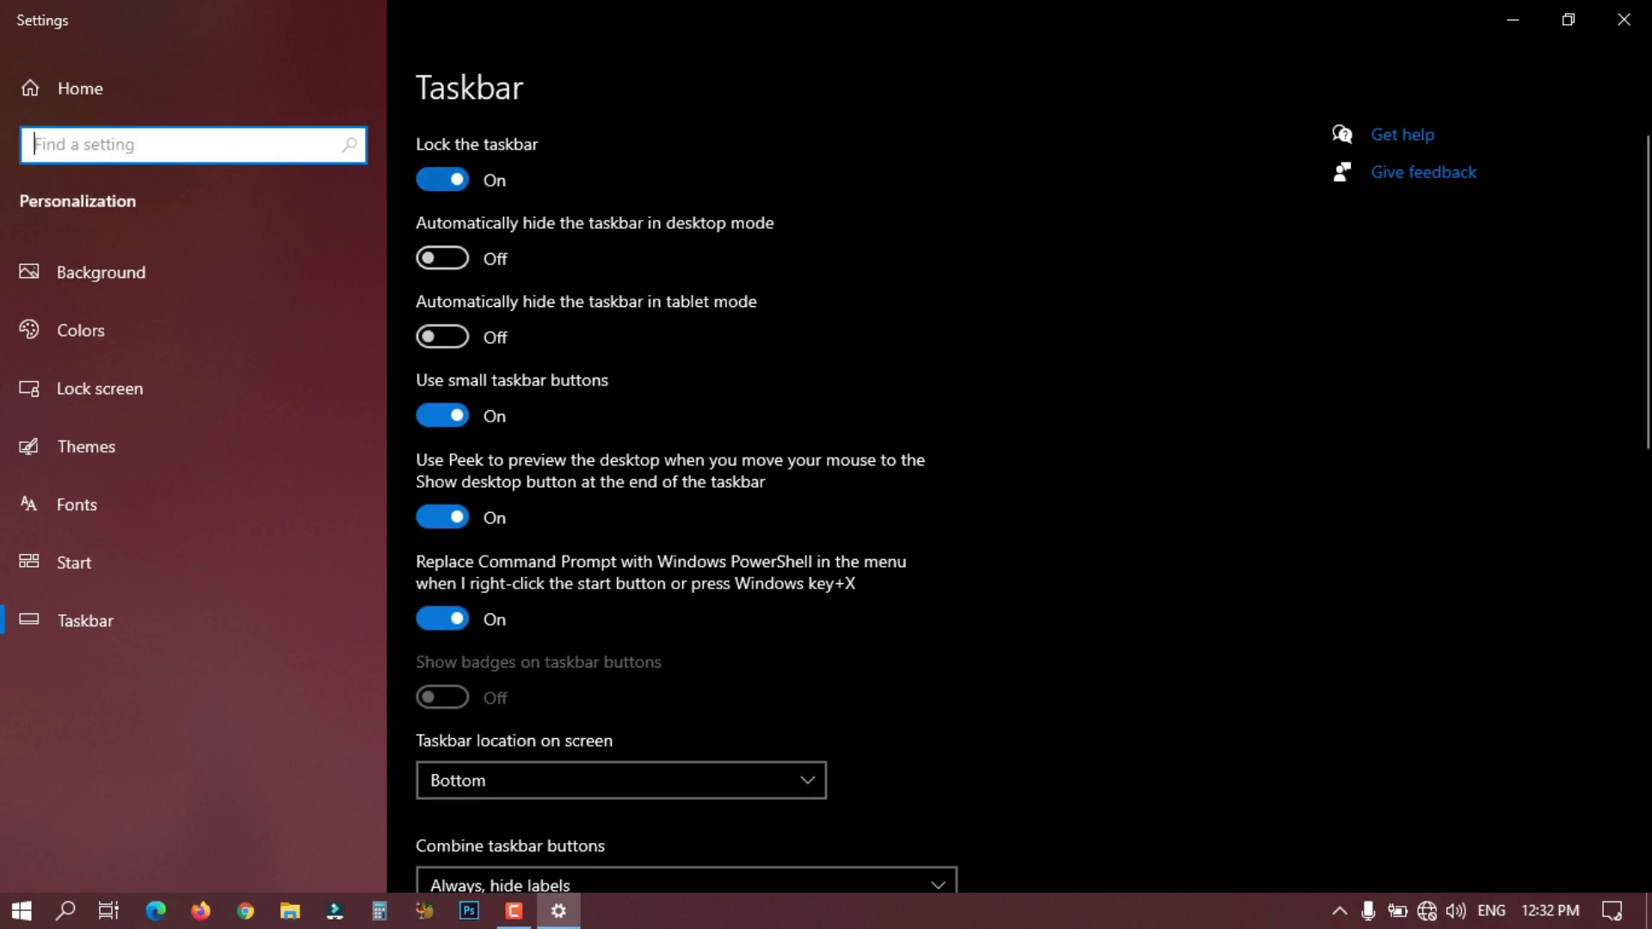
# Switch the Lock the taskbar setting off and back on, and compare it with the taskbar's own context option
pyautogui.rightClick(970, 917)
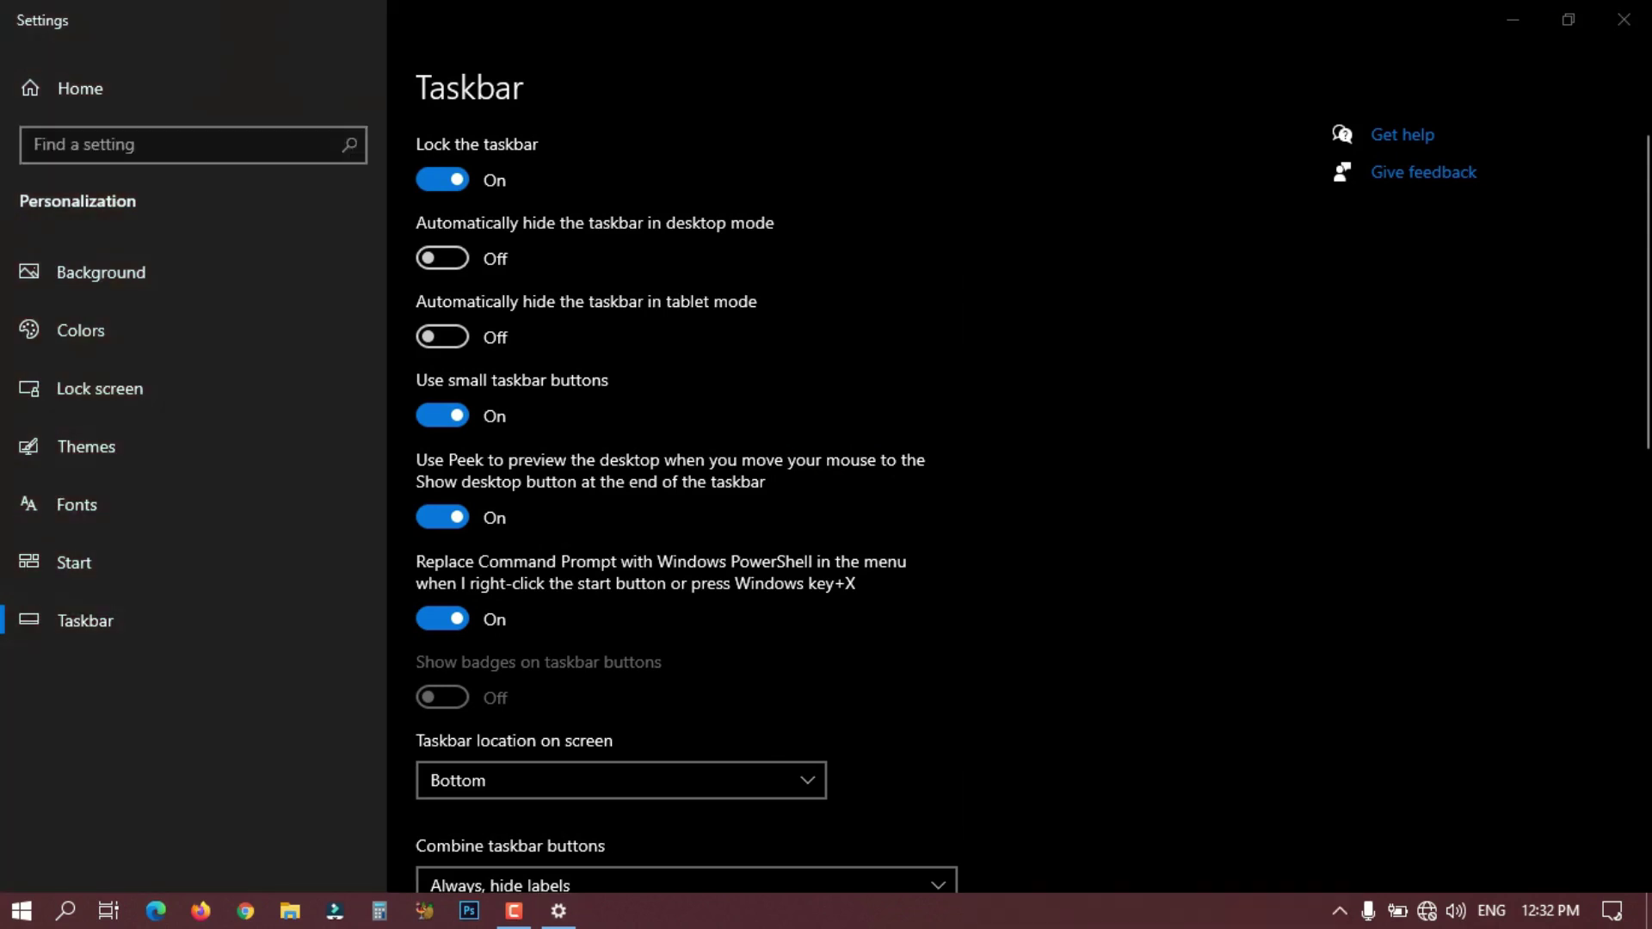
pyautogui.click(443, 179)
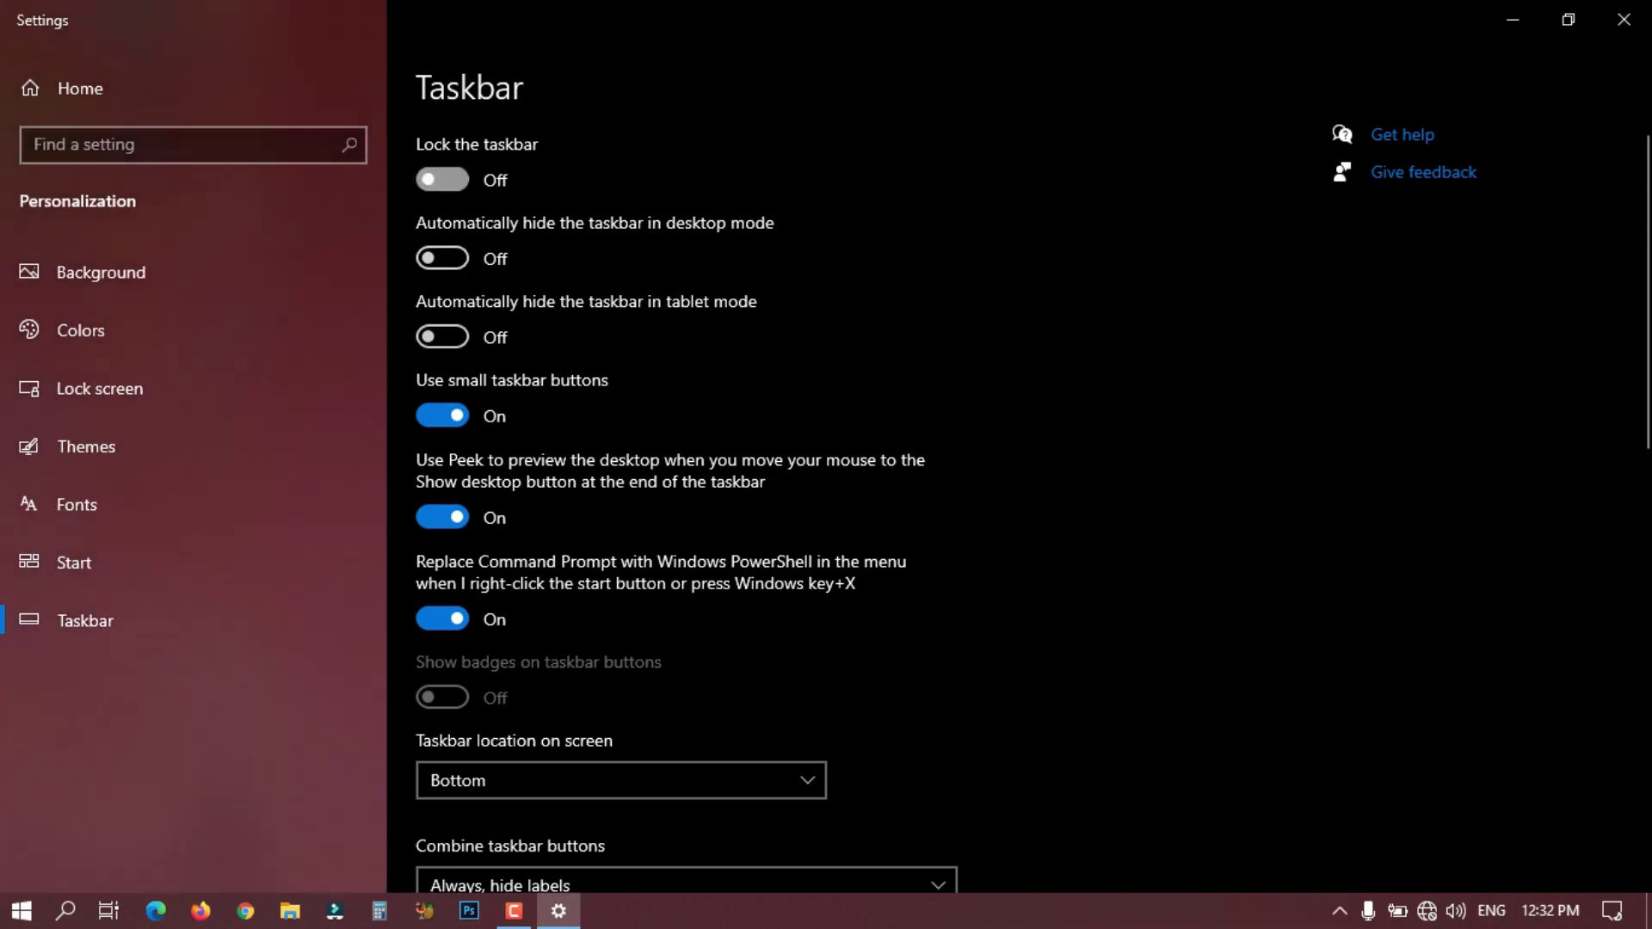
pyautogui.click(442, 179)
pyautogui.rightClick(900, 911)
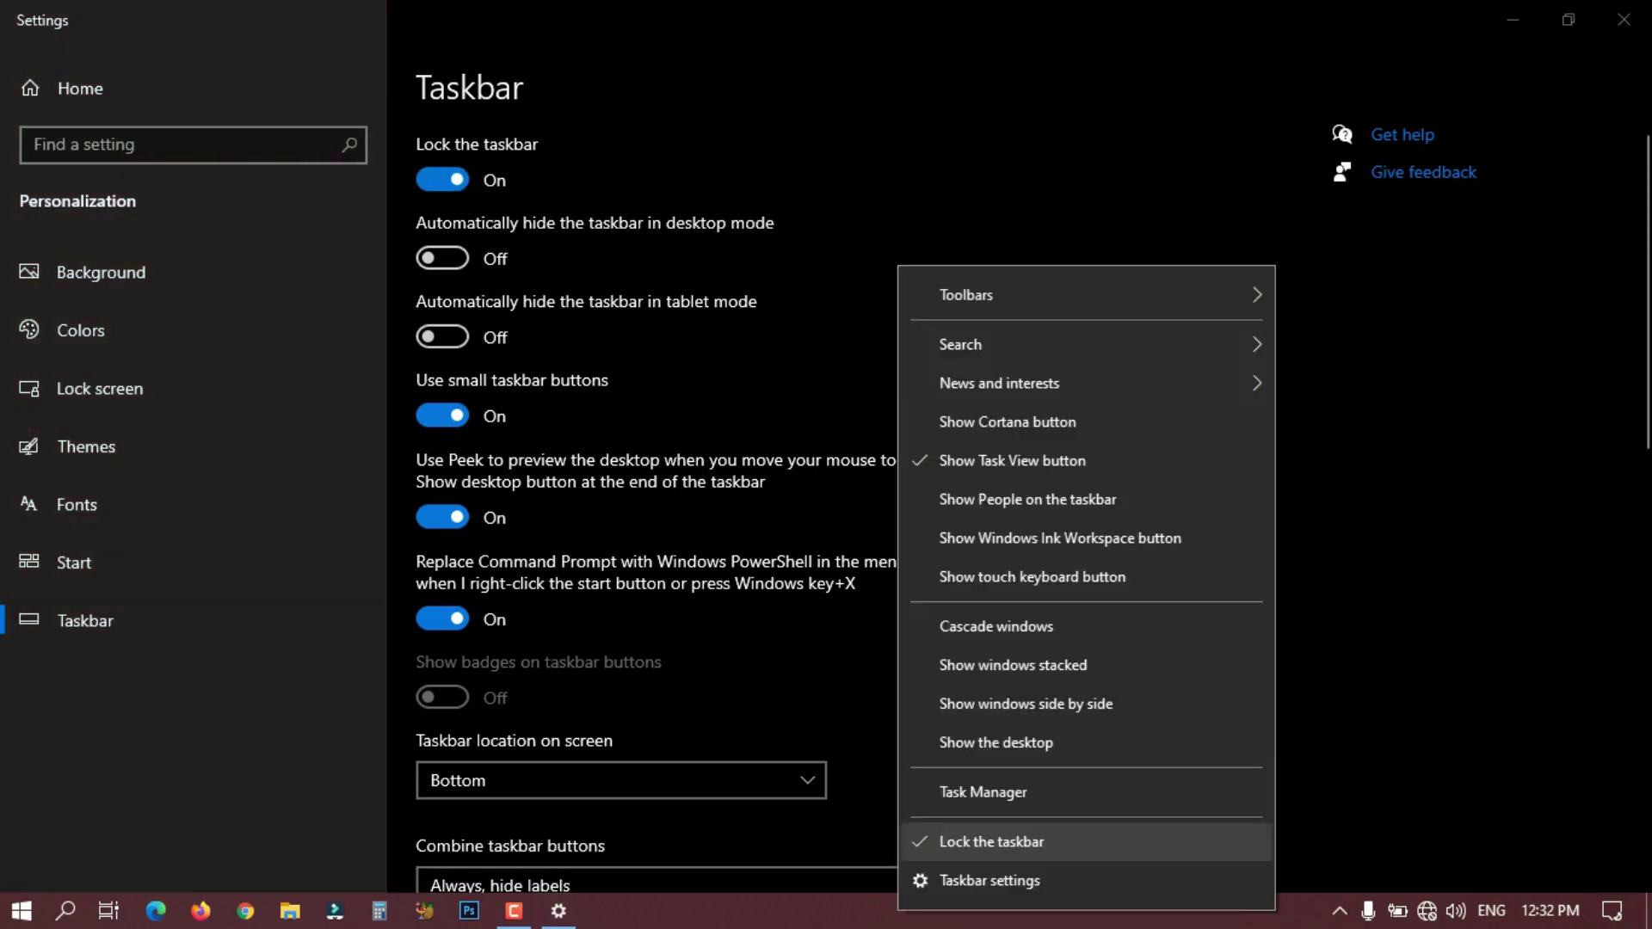
pyautogui.click(989, 880)
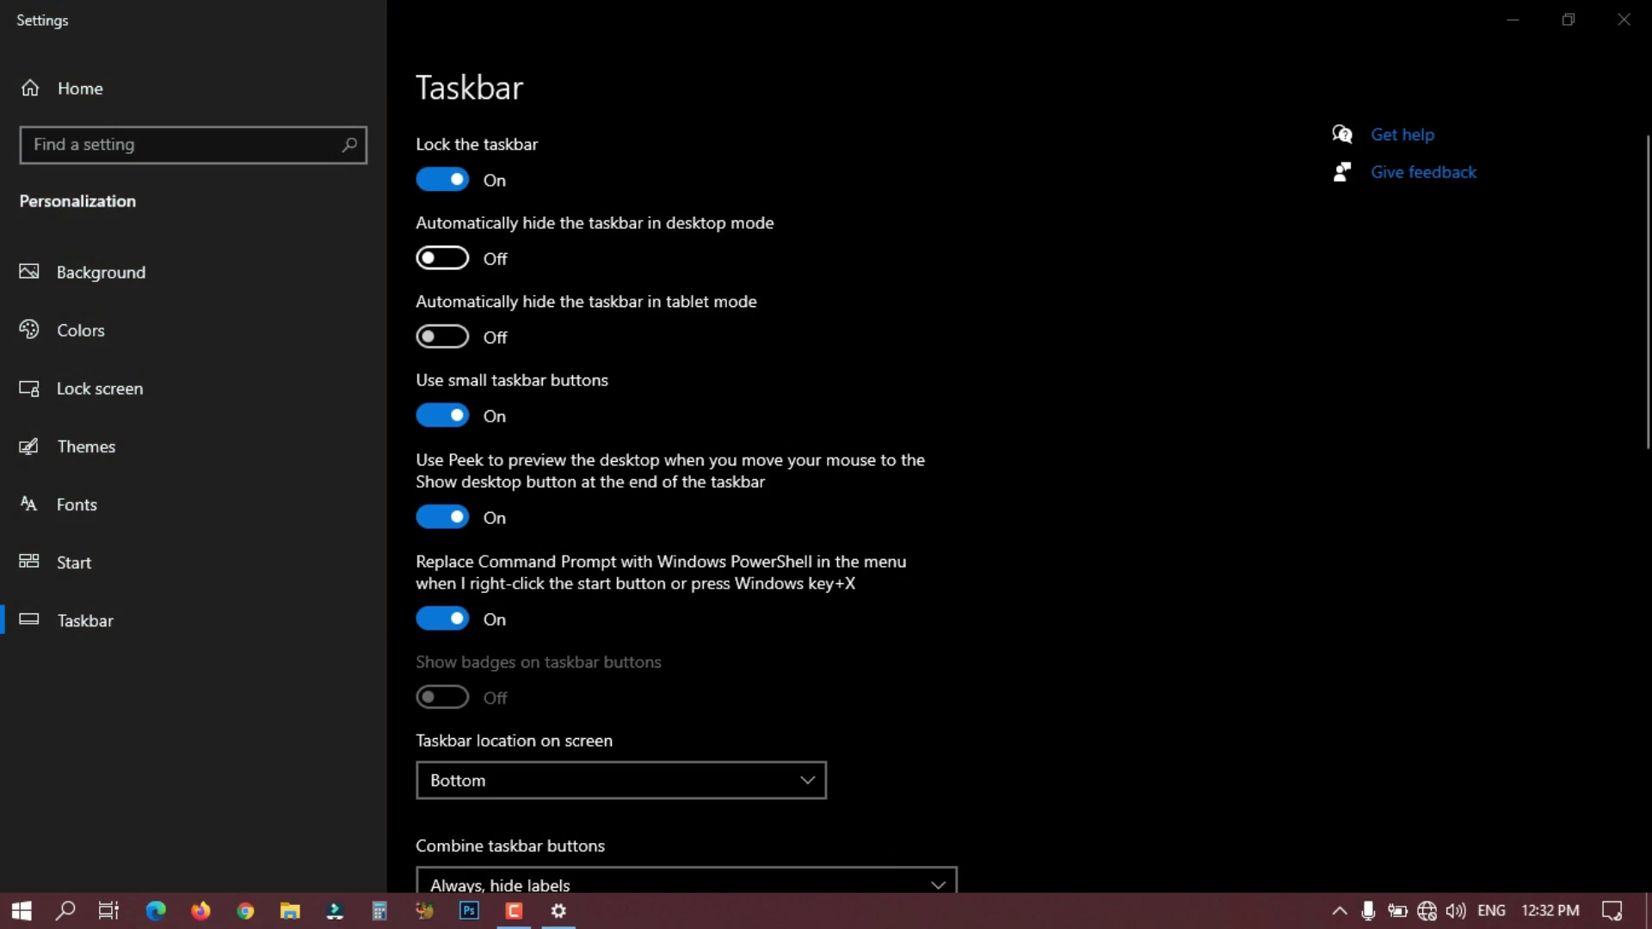
# Turn on automatic taskbar hiding in desktop mode, try it on the desktop, and turn the setting off again
pyautogui.click(442, 258)
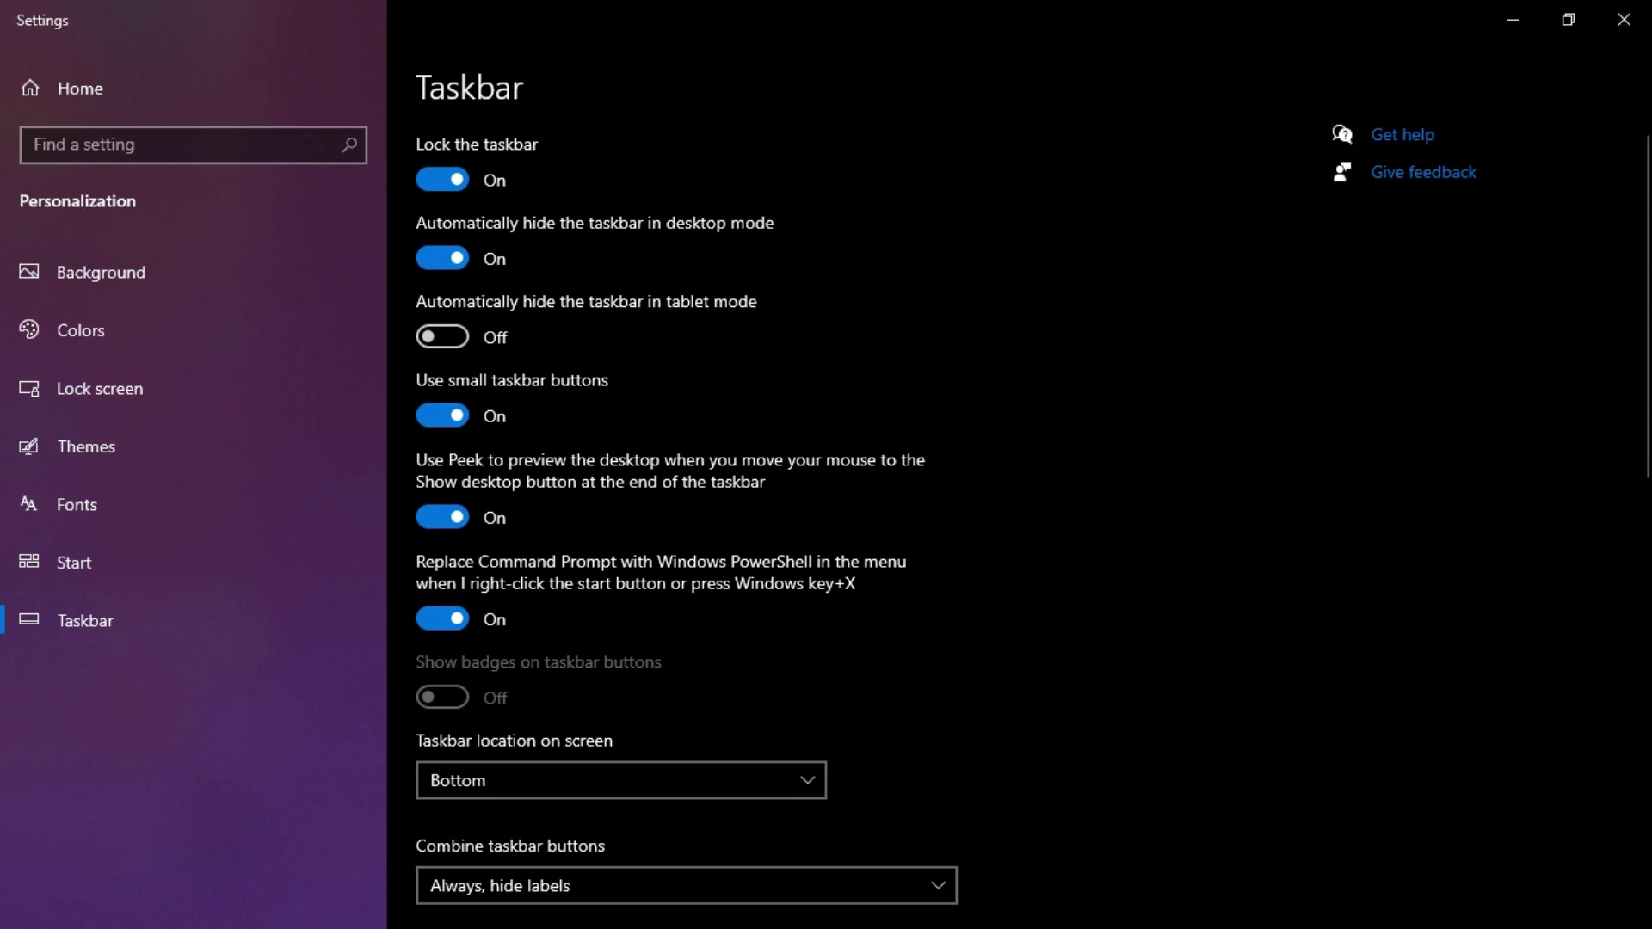
pyautogui.click(1513, 19)
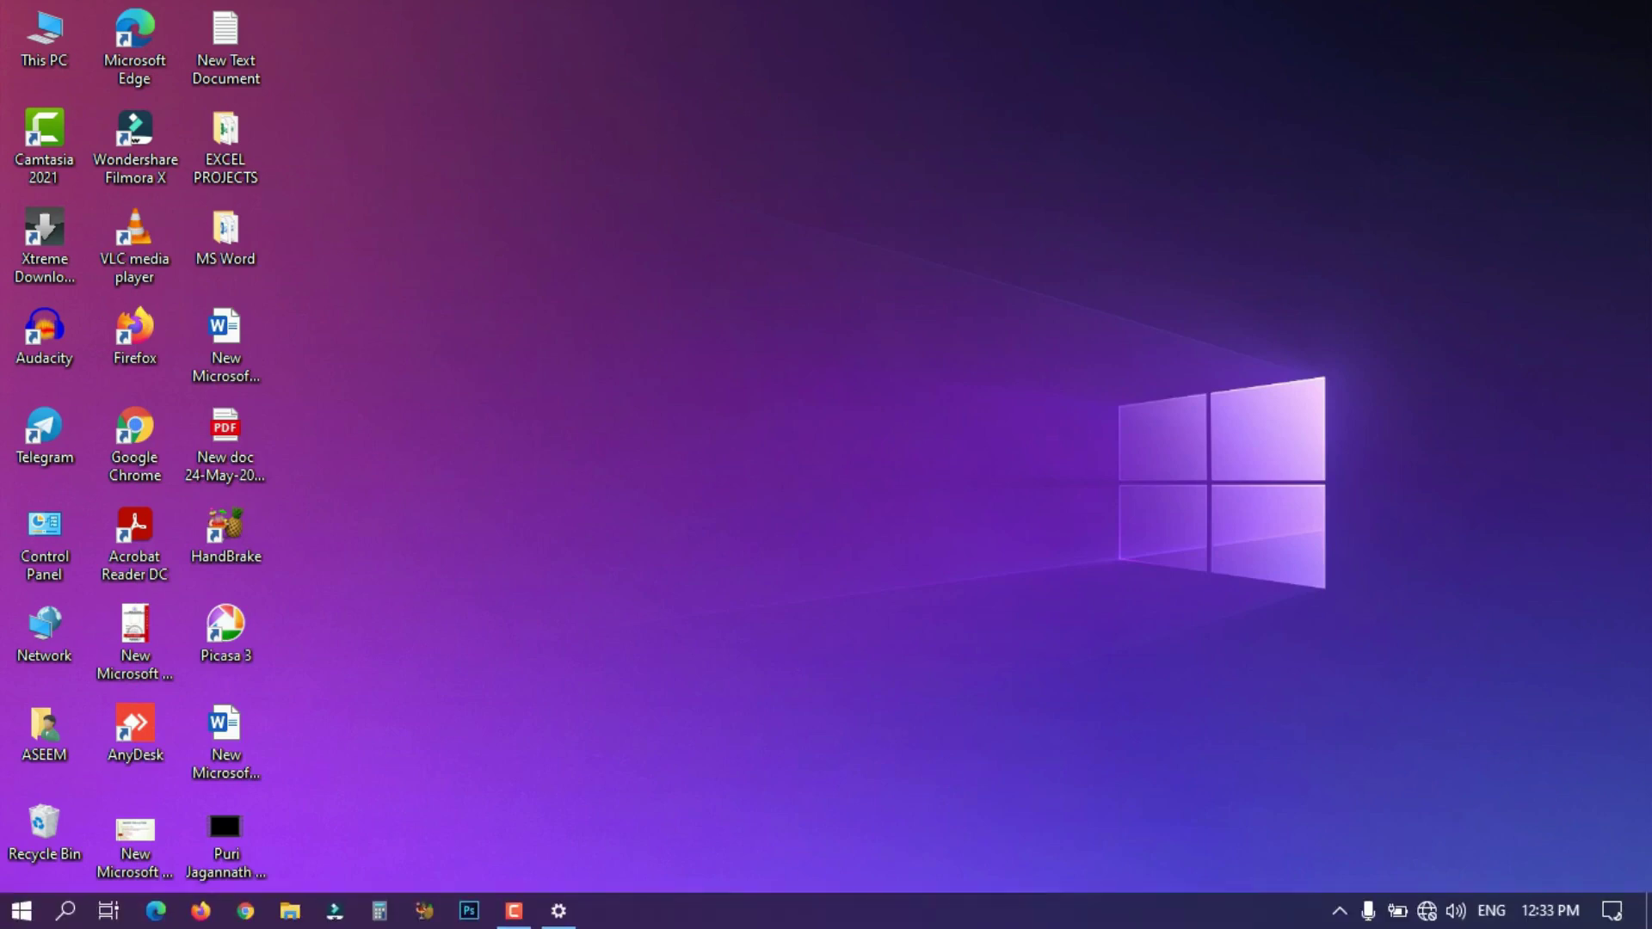
pyautogui.rightClick(929, 910)
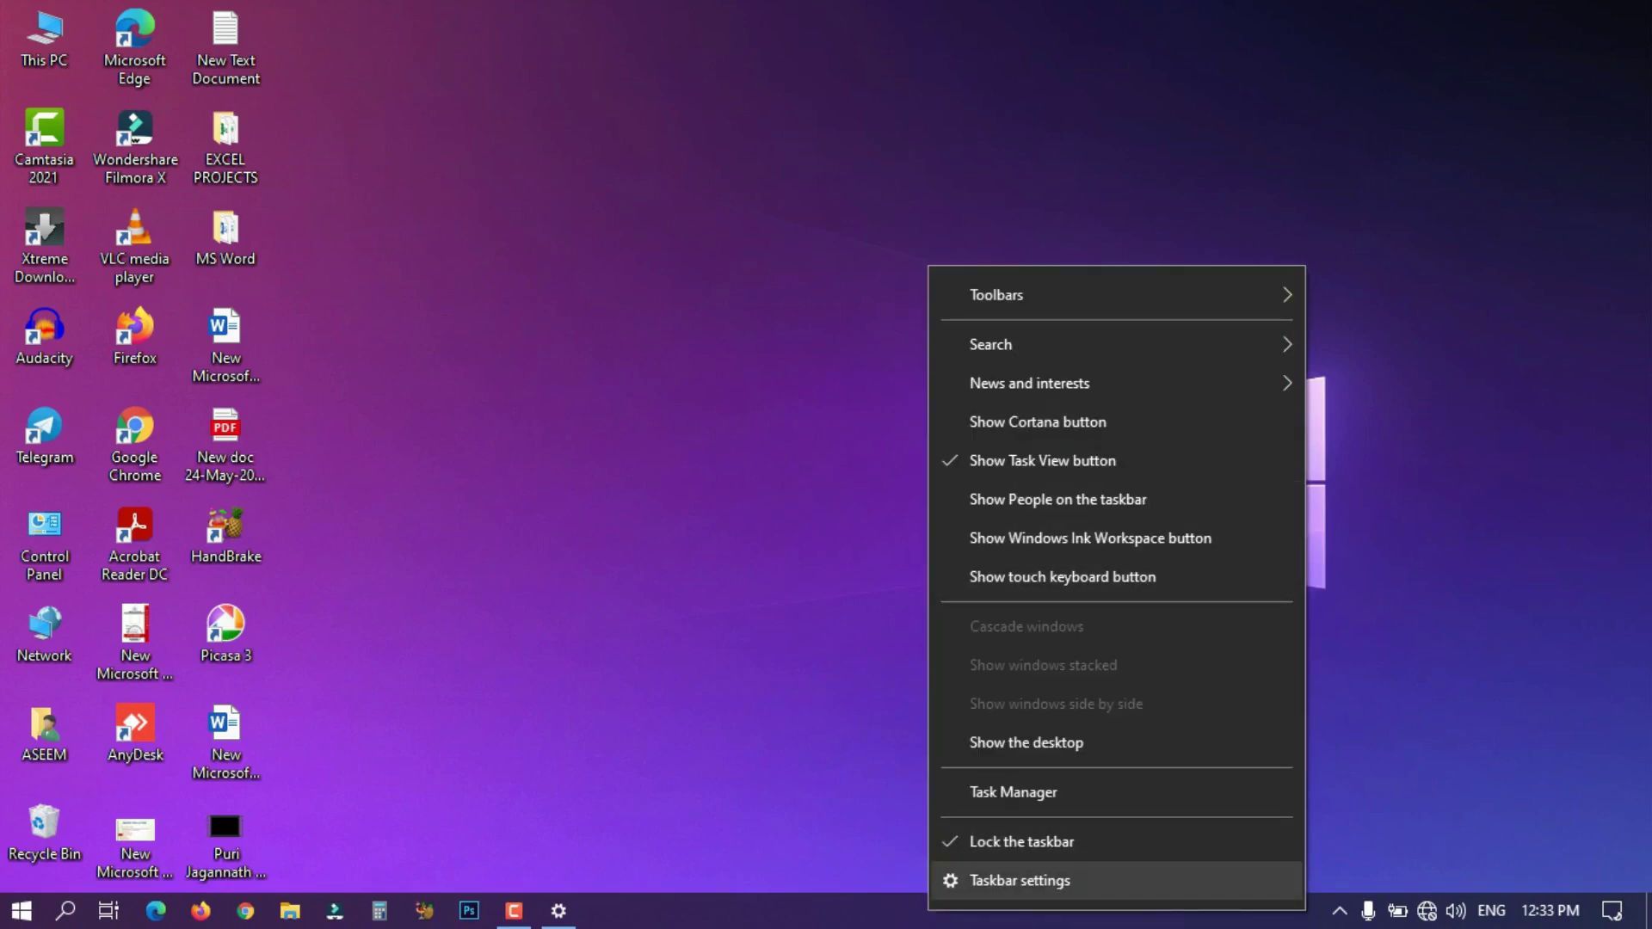
pyautogui.click(1020, 880)
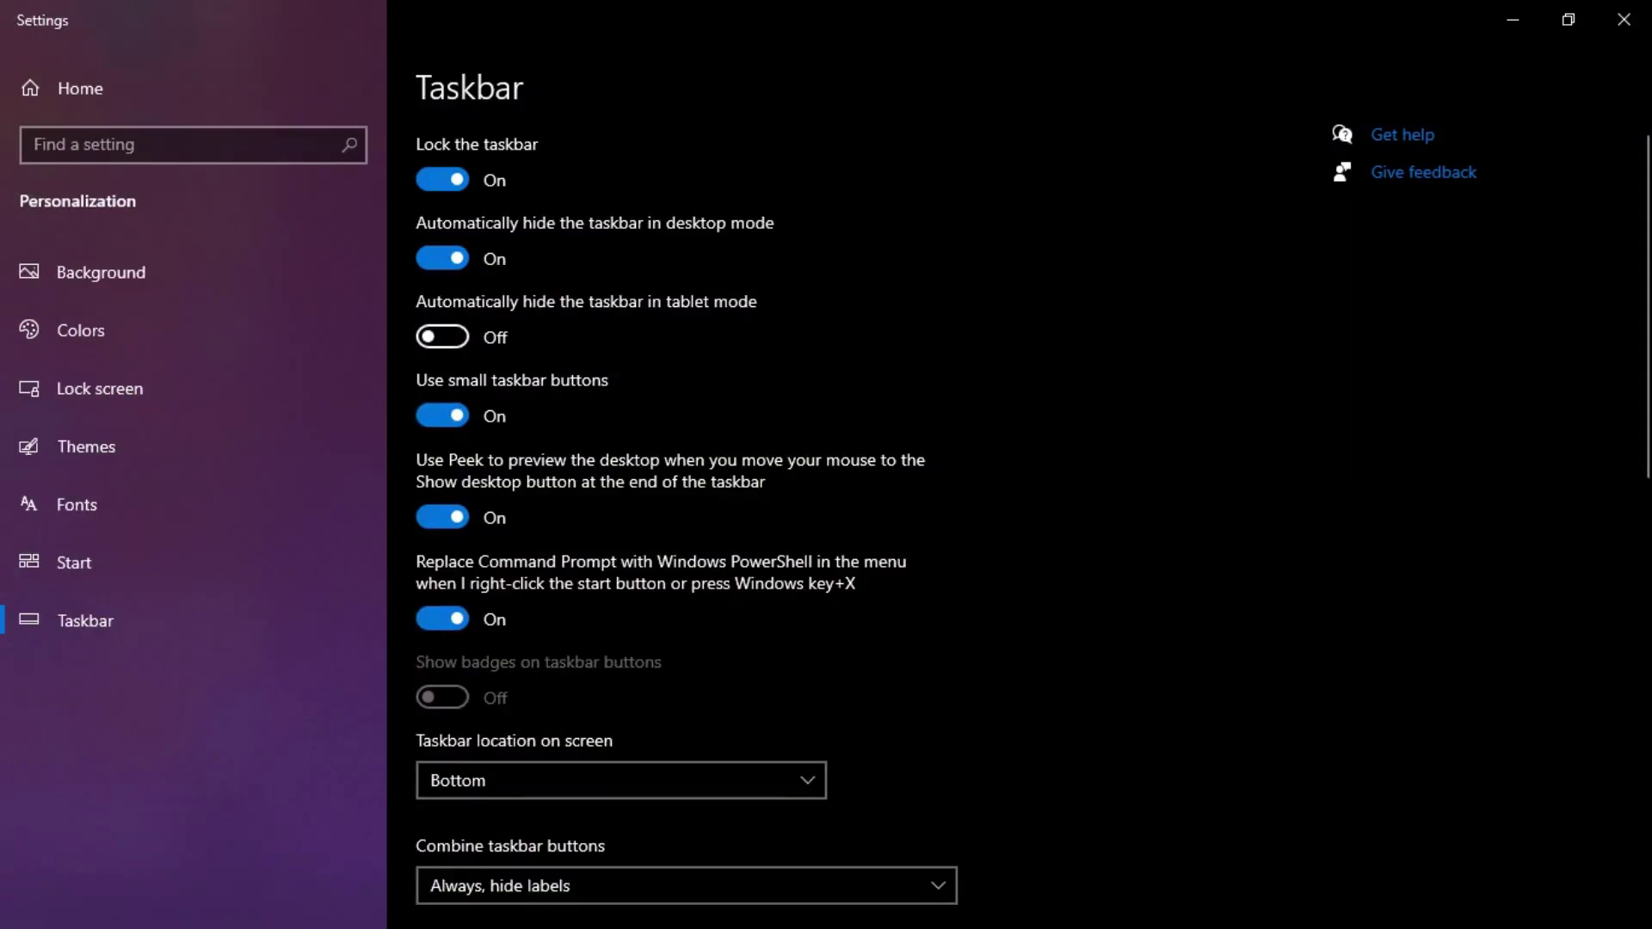
pyautogui.click(442, 258)
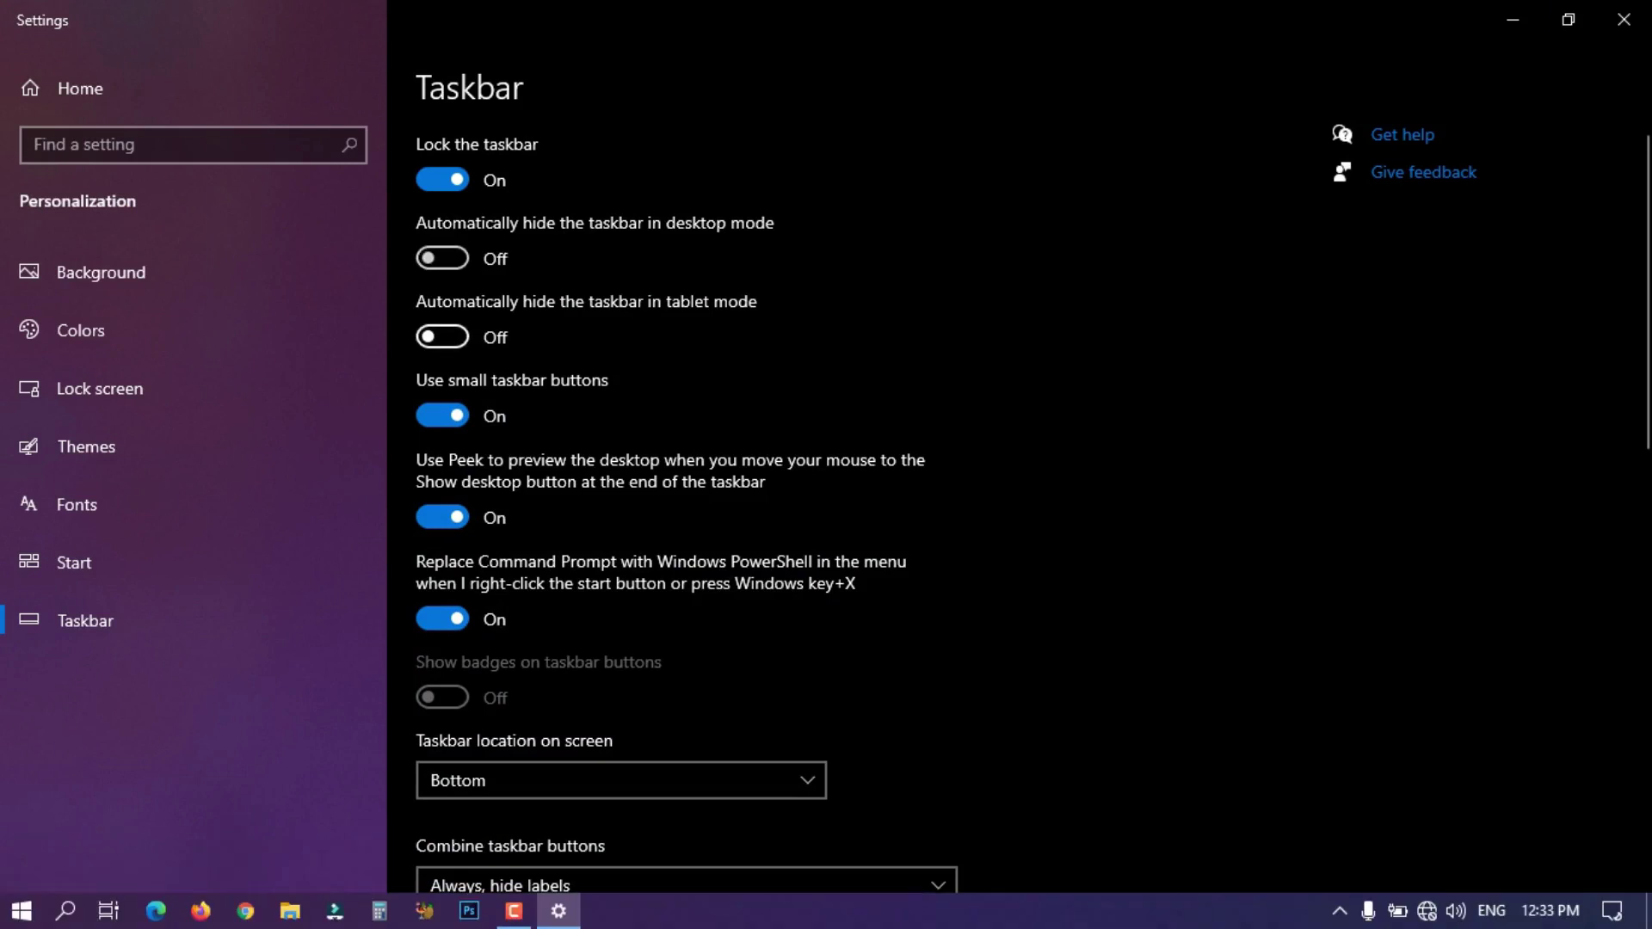
# Toggle automatic taskbar hiding in tablet mode on and off, and switch small taskbar buttons off and back on
pyautogui.click(442, 336)
pyautogui.click(442, 336)
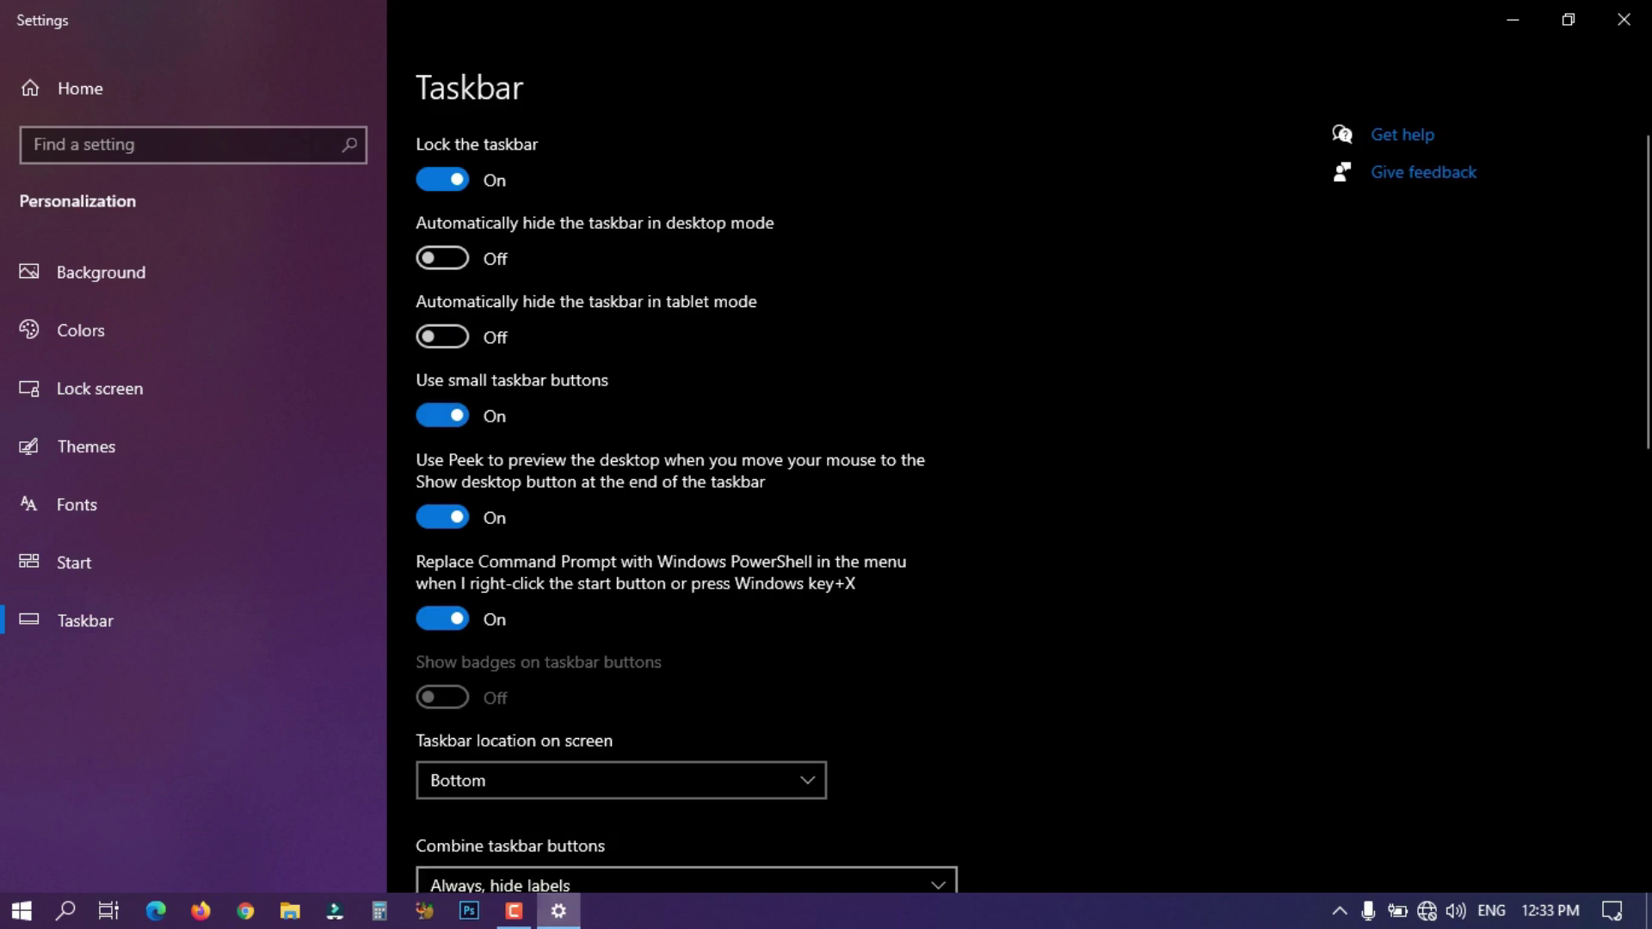
pyautogui.click(443, 416)
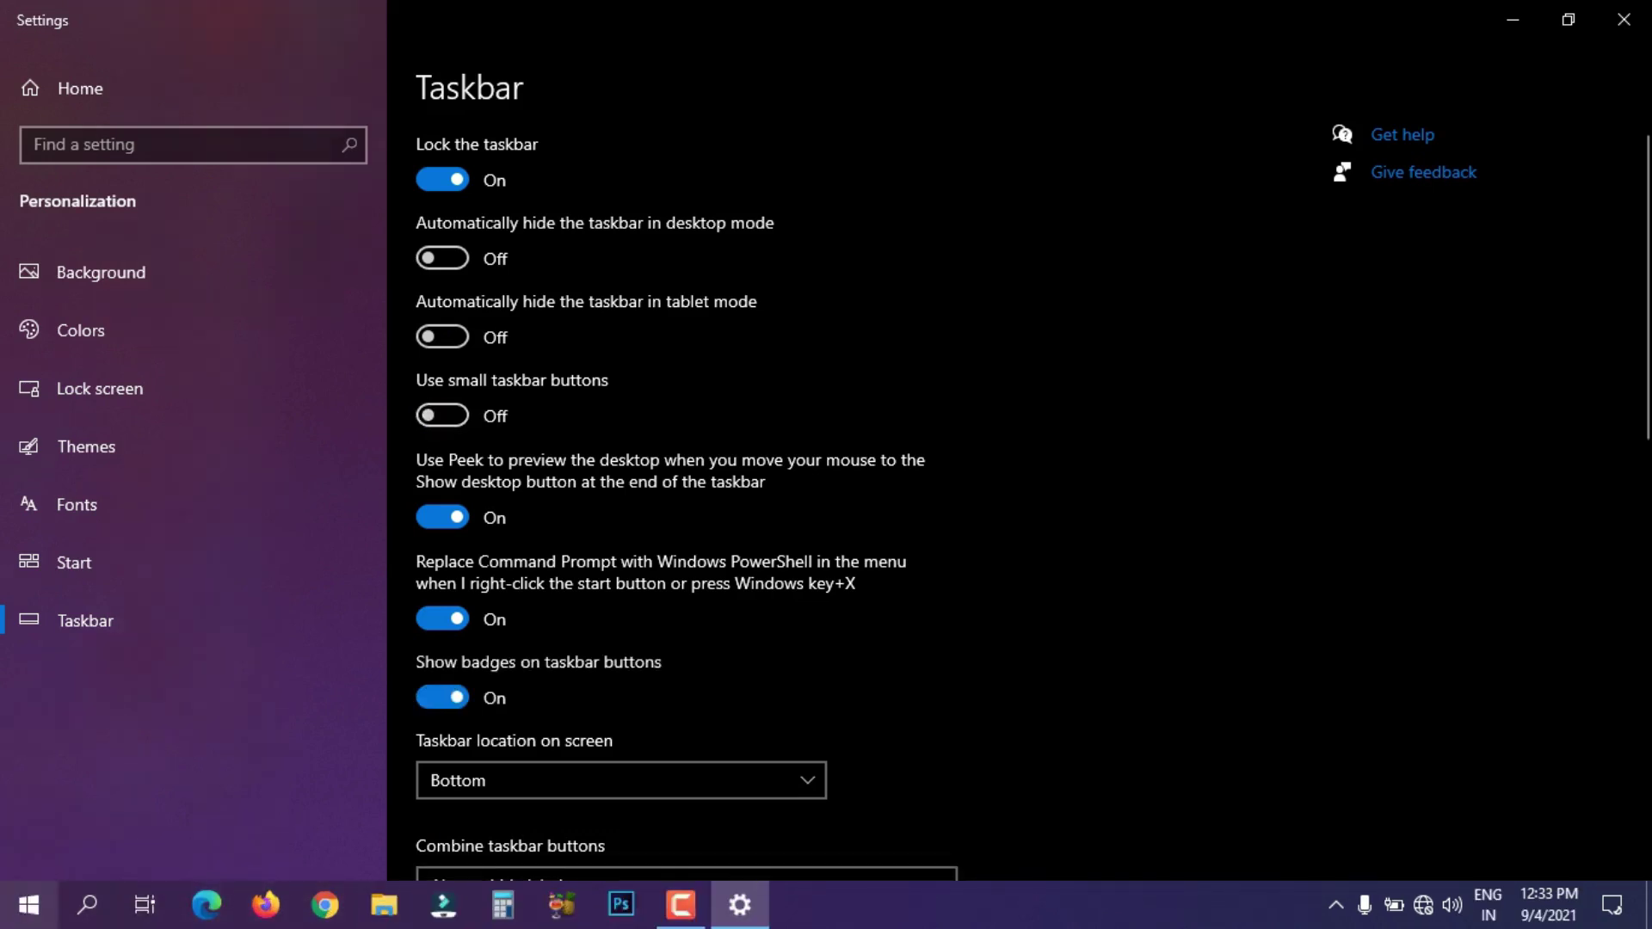
pyautogui.click(443, 416)
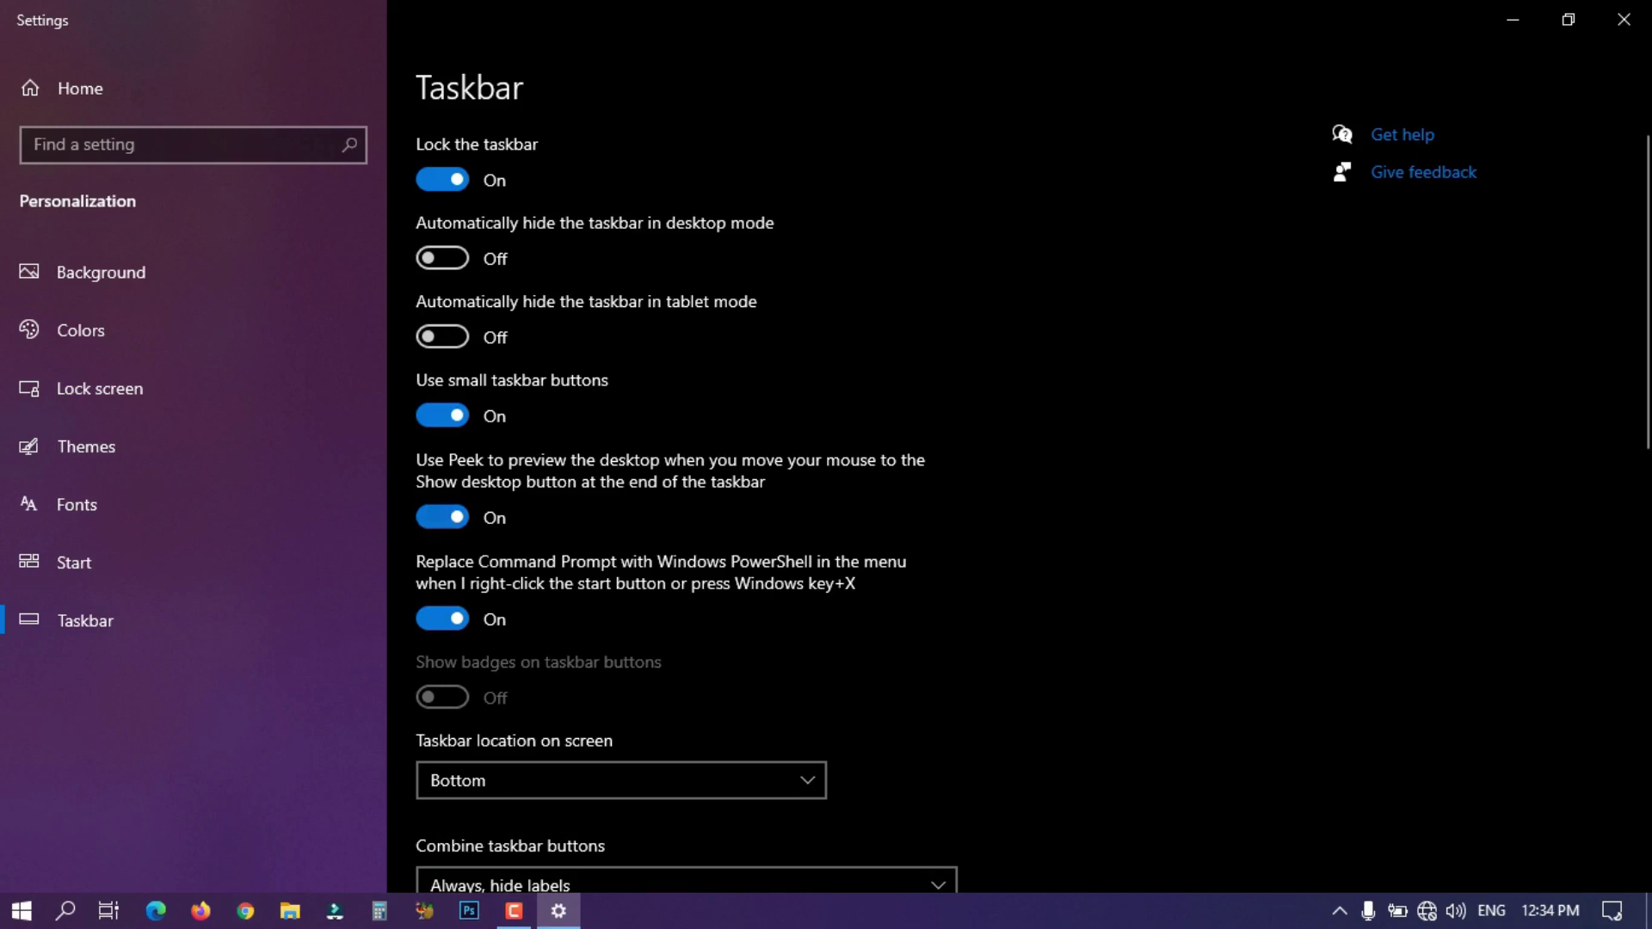
# Switch the Peek desktop preview setting off and back on
pyautogui.click(442, 517)
pyautogui.click(442, 517)
pyautogui.scroll(-2, 1020, 481)
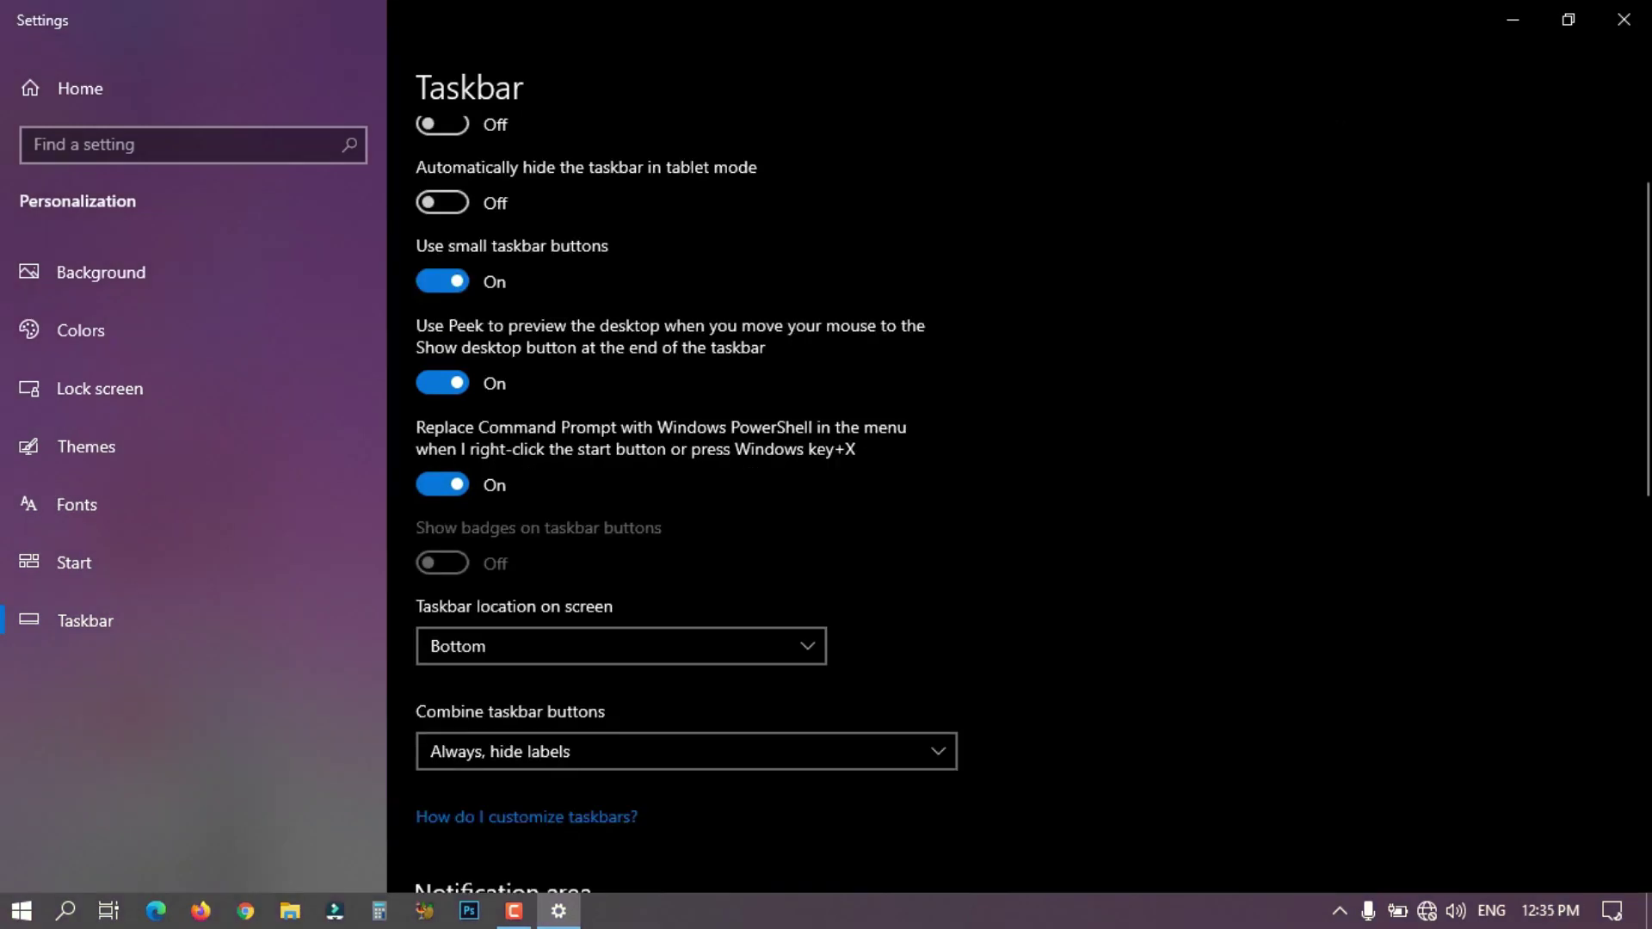
# Try the taskbar location on the Right, Left and Top of the screen, and set it back to Bottom
pyautogui.scroll(-4, 688, 504)
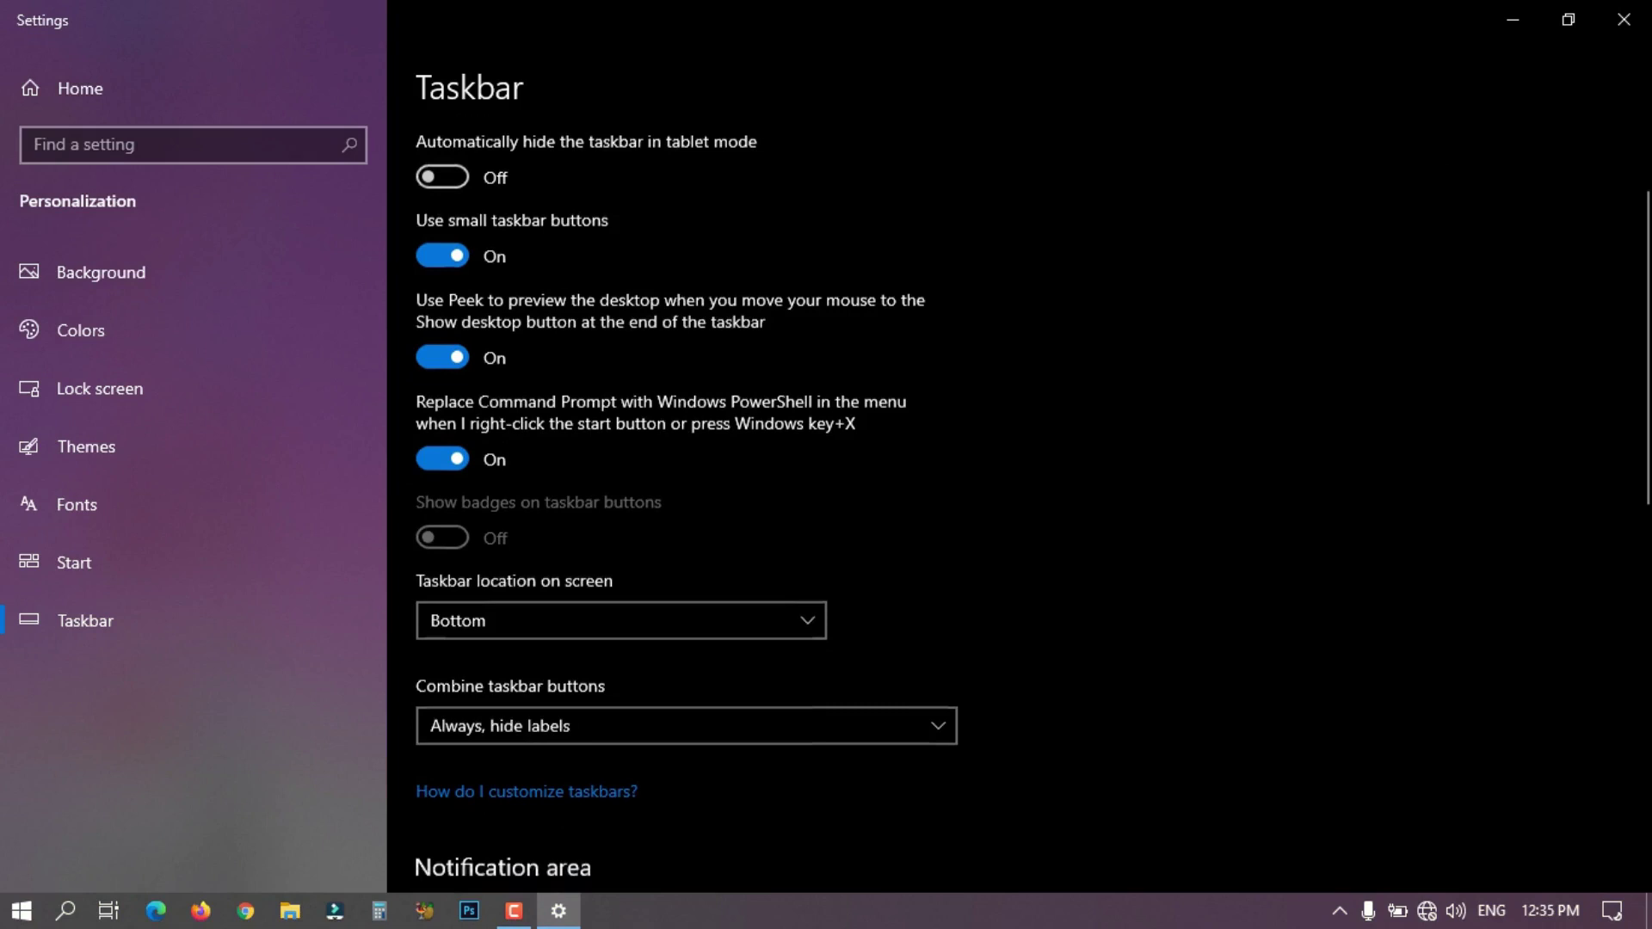
pyautogui.click(619, 378)
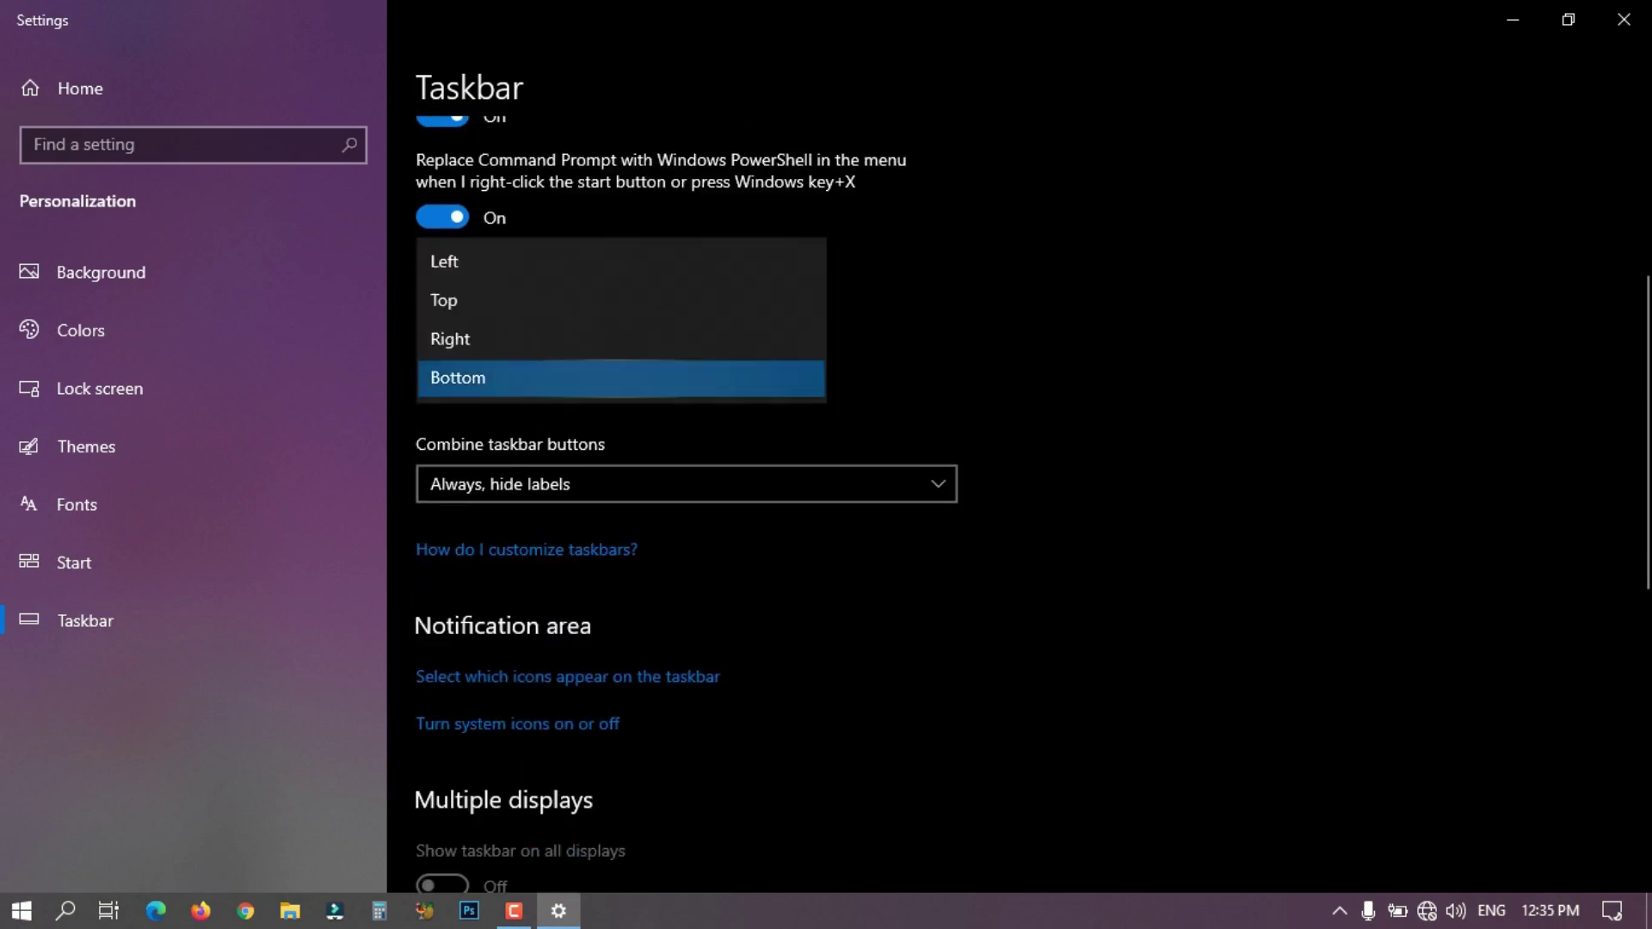
pyautogui.click(620, 379)
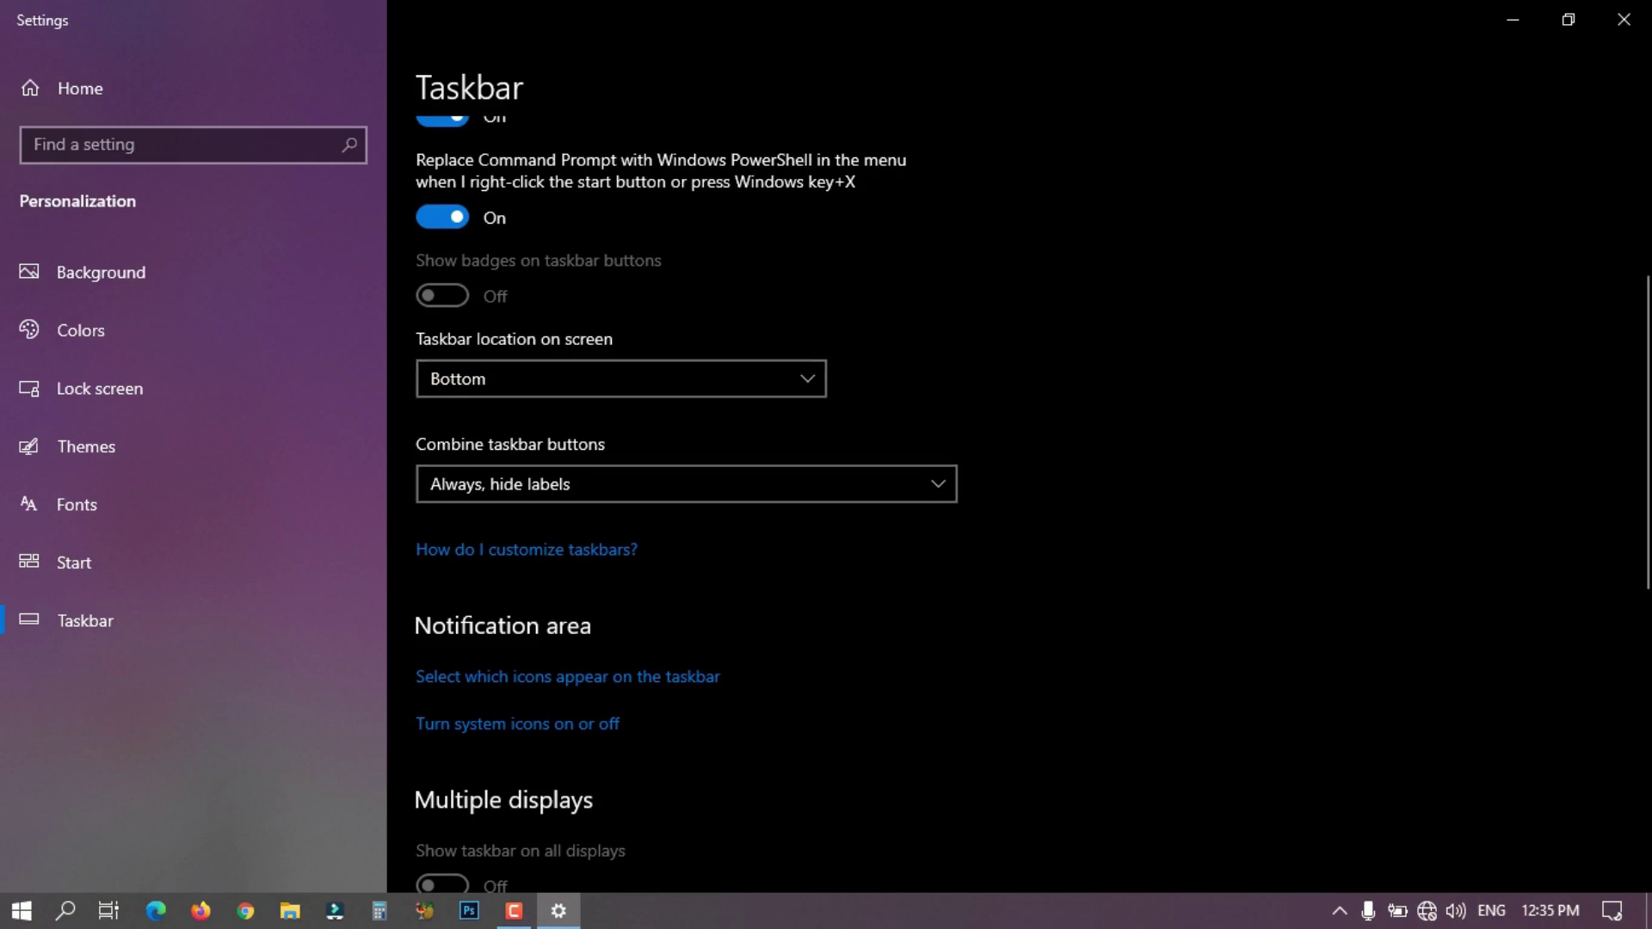
pyautogui.click(619, 379)
pyautogui.click(619, 340)
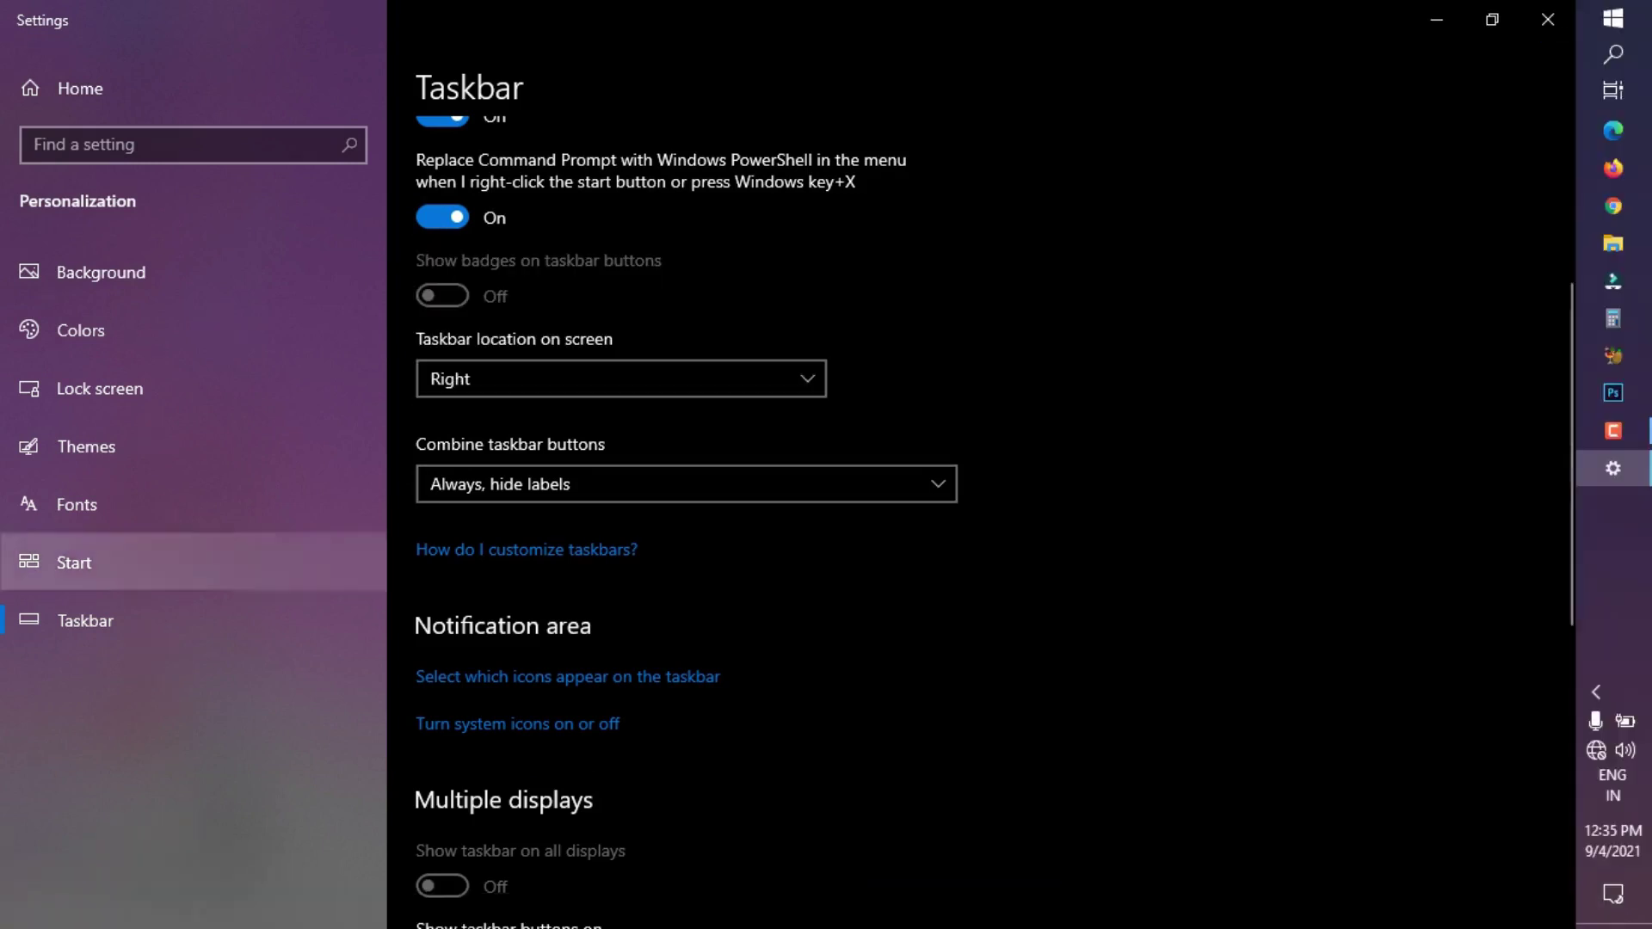
pyautogui.click(619, 378)
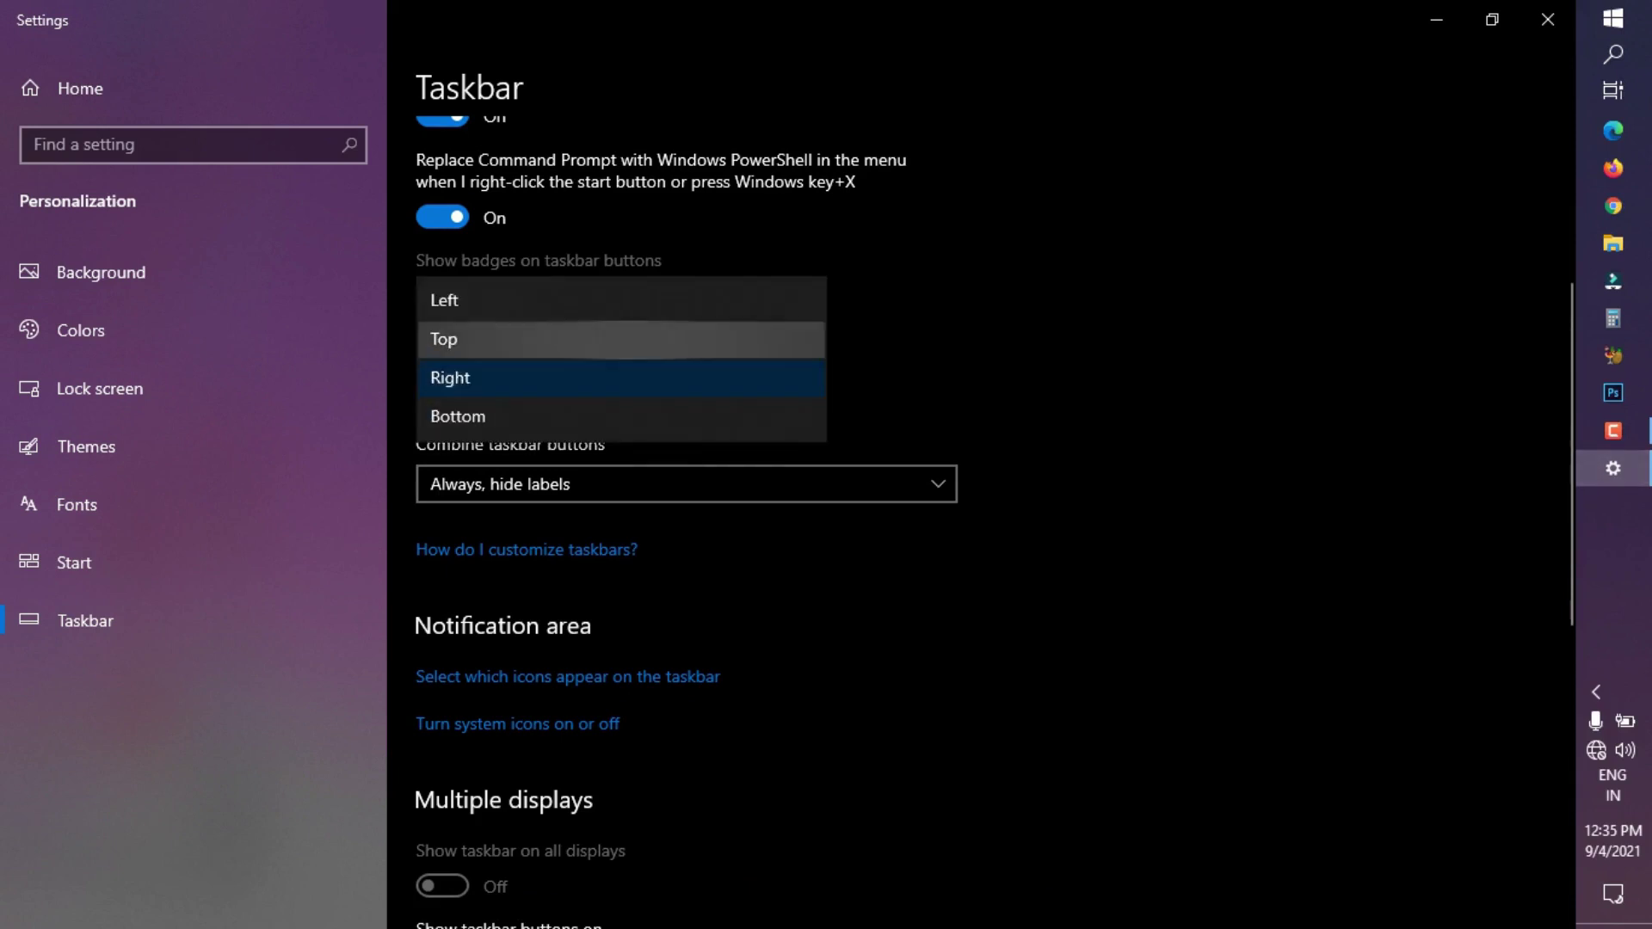
pyautogui.click(620, 299)
pyautogui.click(619, 378)
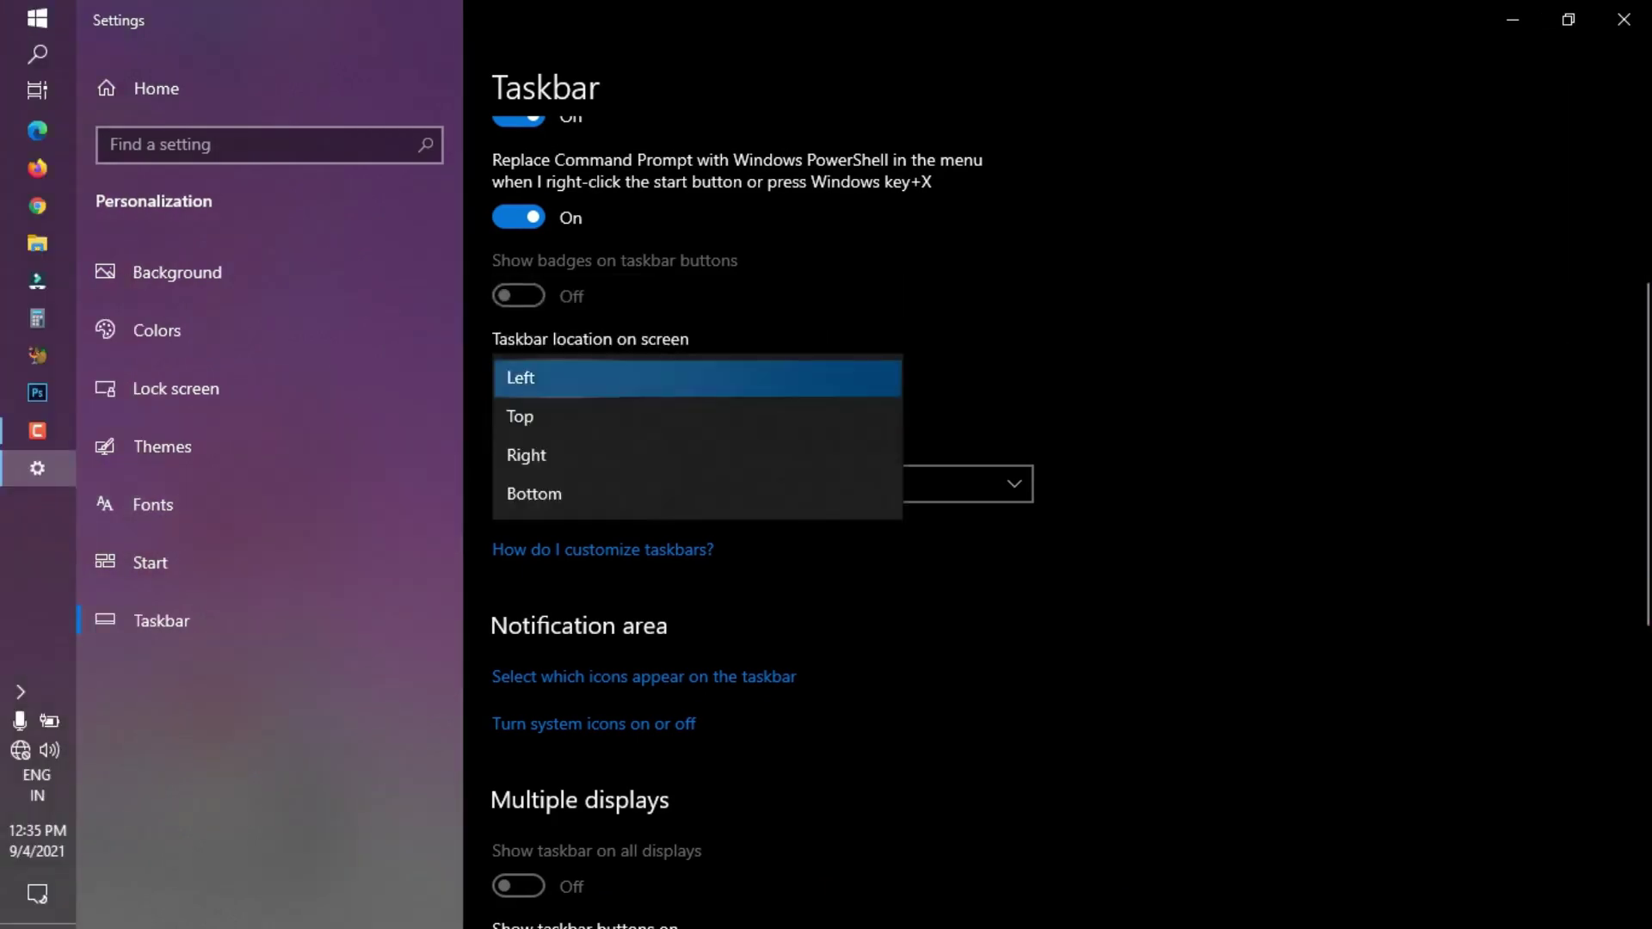
pyautogui.click(619, 417)
pyautogui.click(620, 414)
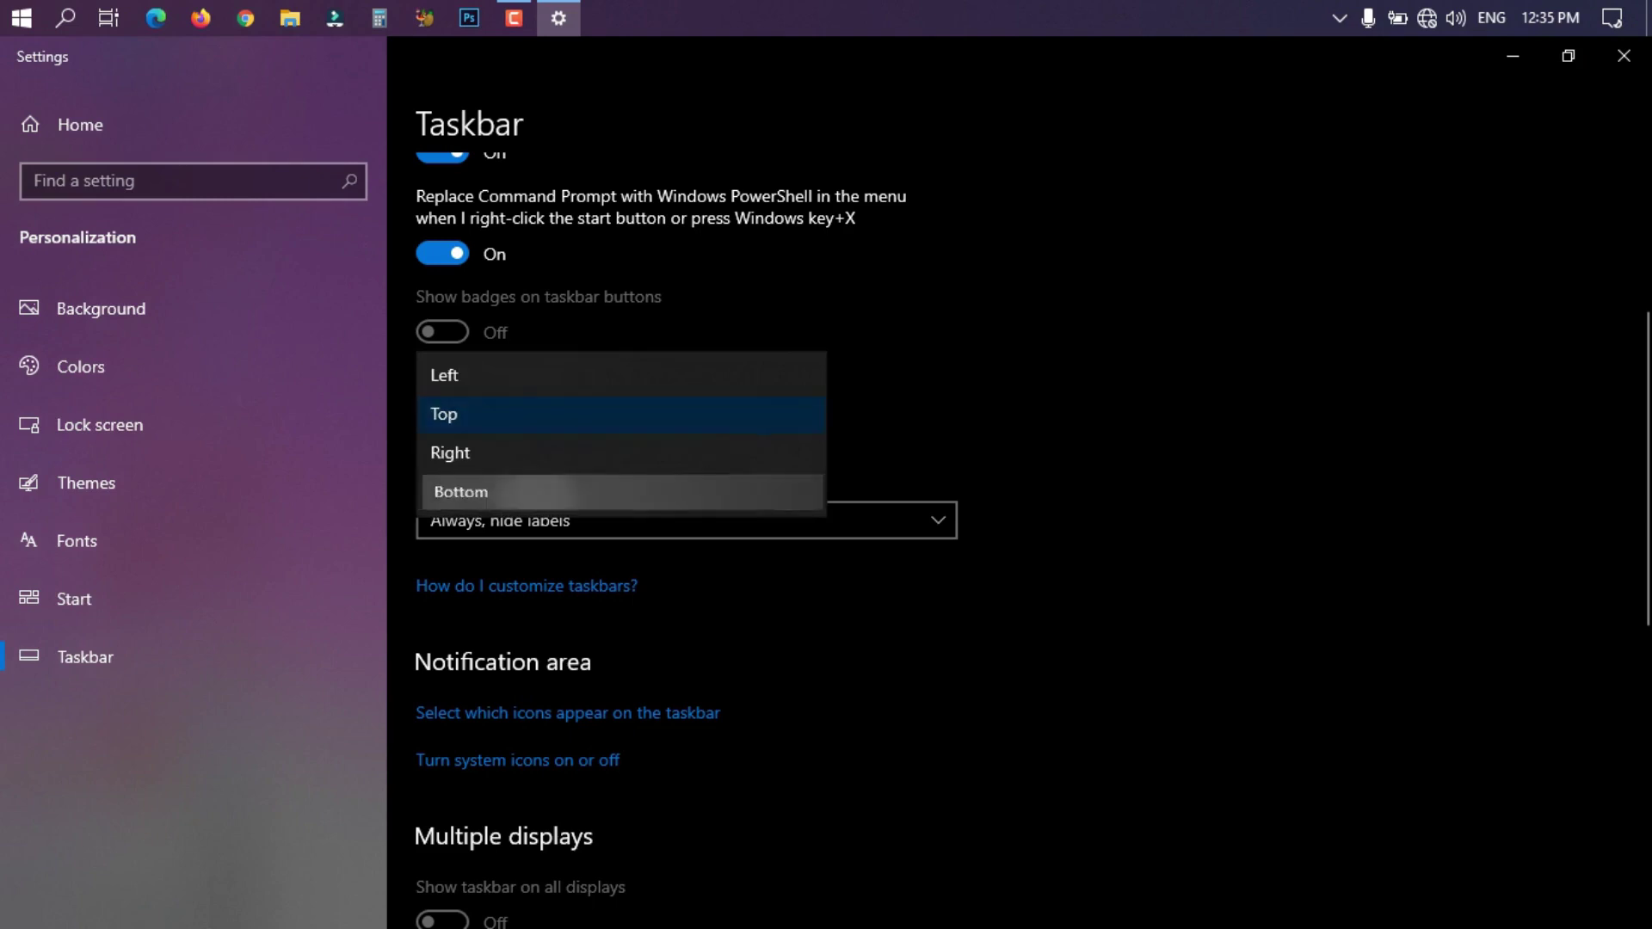
pyautogui.click(620, 491)
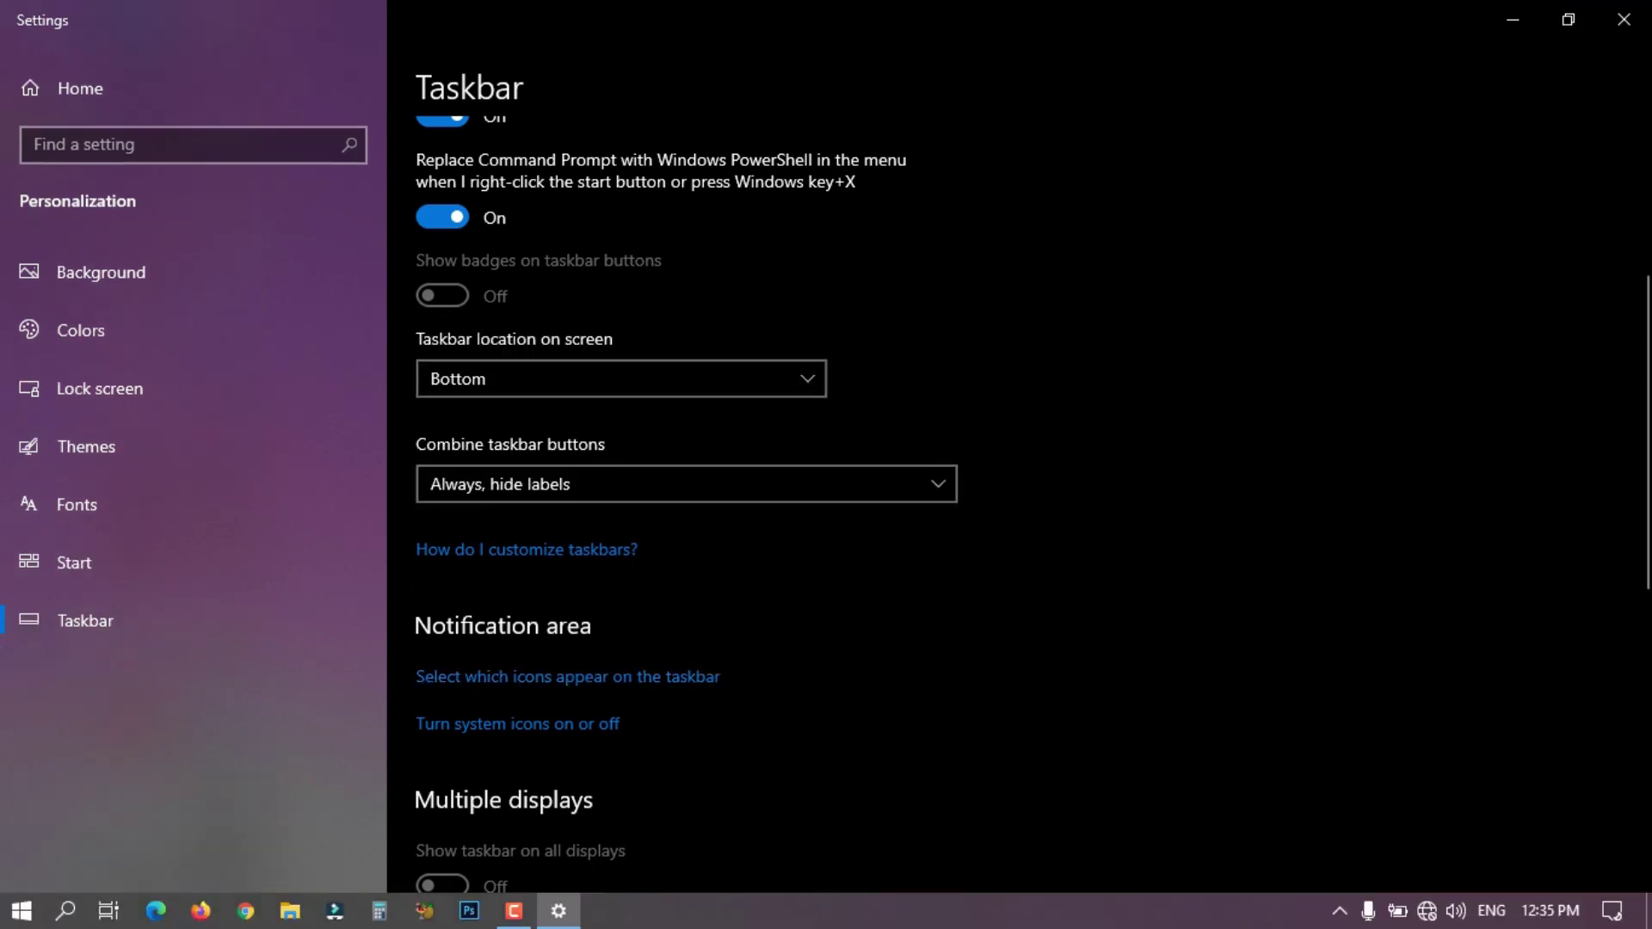
# Try combining taskbar buttons with When taskbar is full and Never, and set the option back to Always, hide labels
pyautogui.click(619, 484)
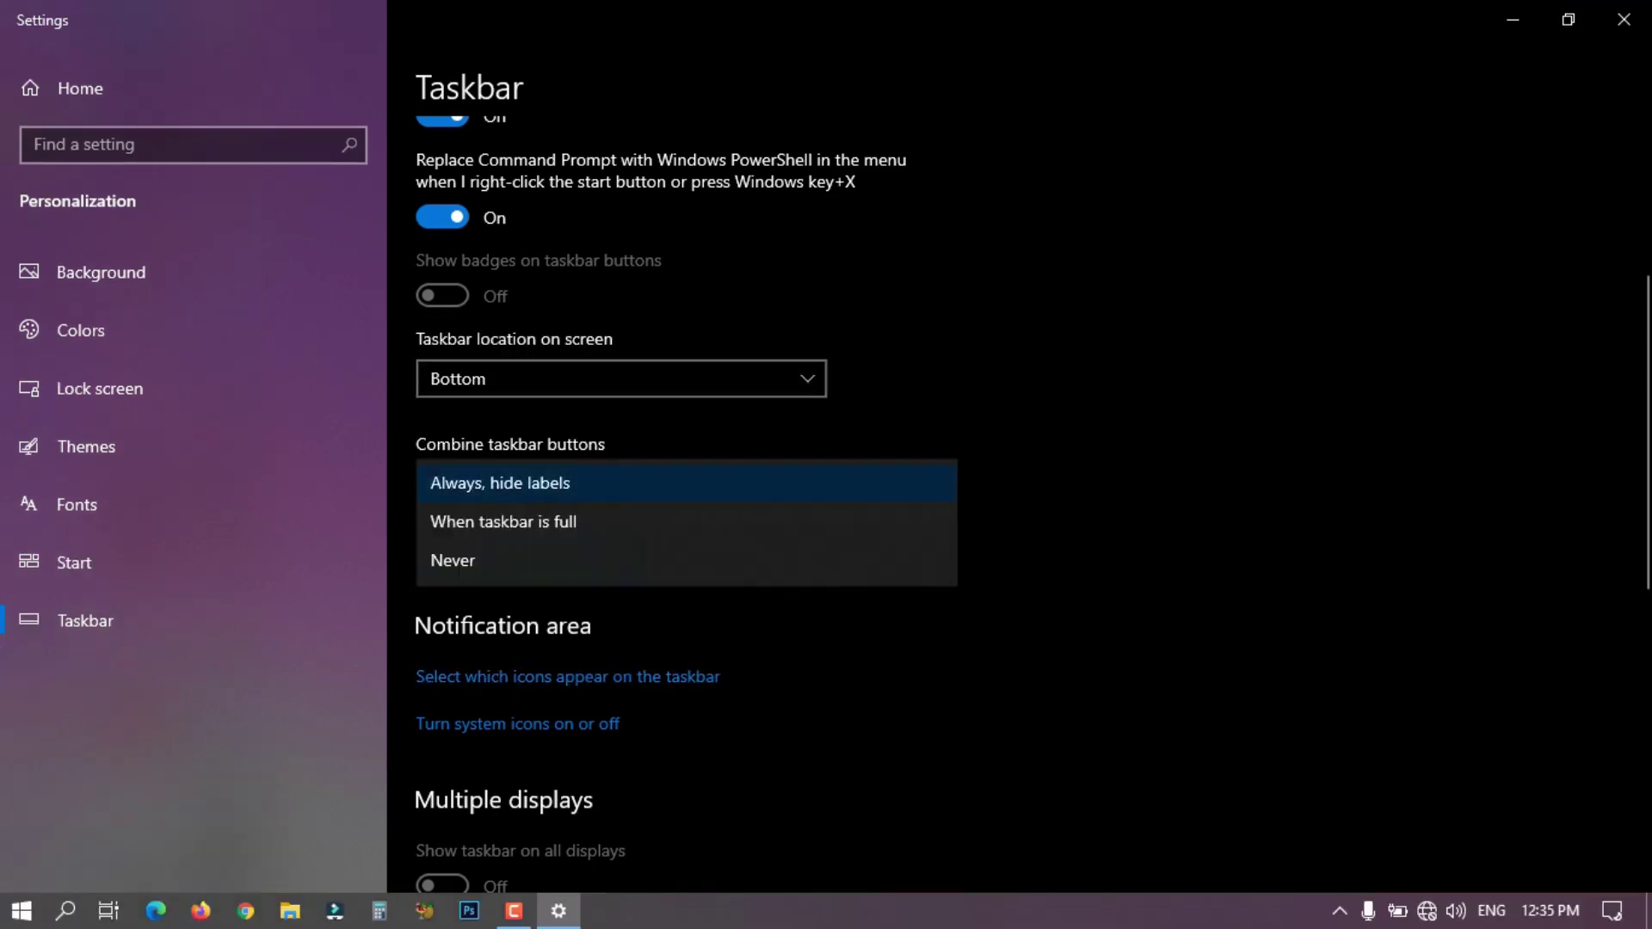
pyautogui.click(619, 521)
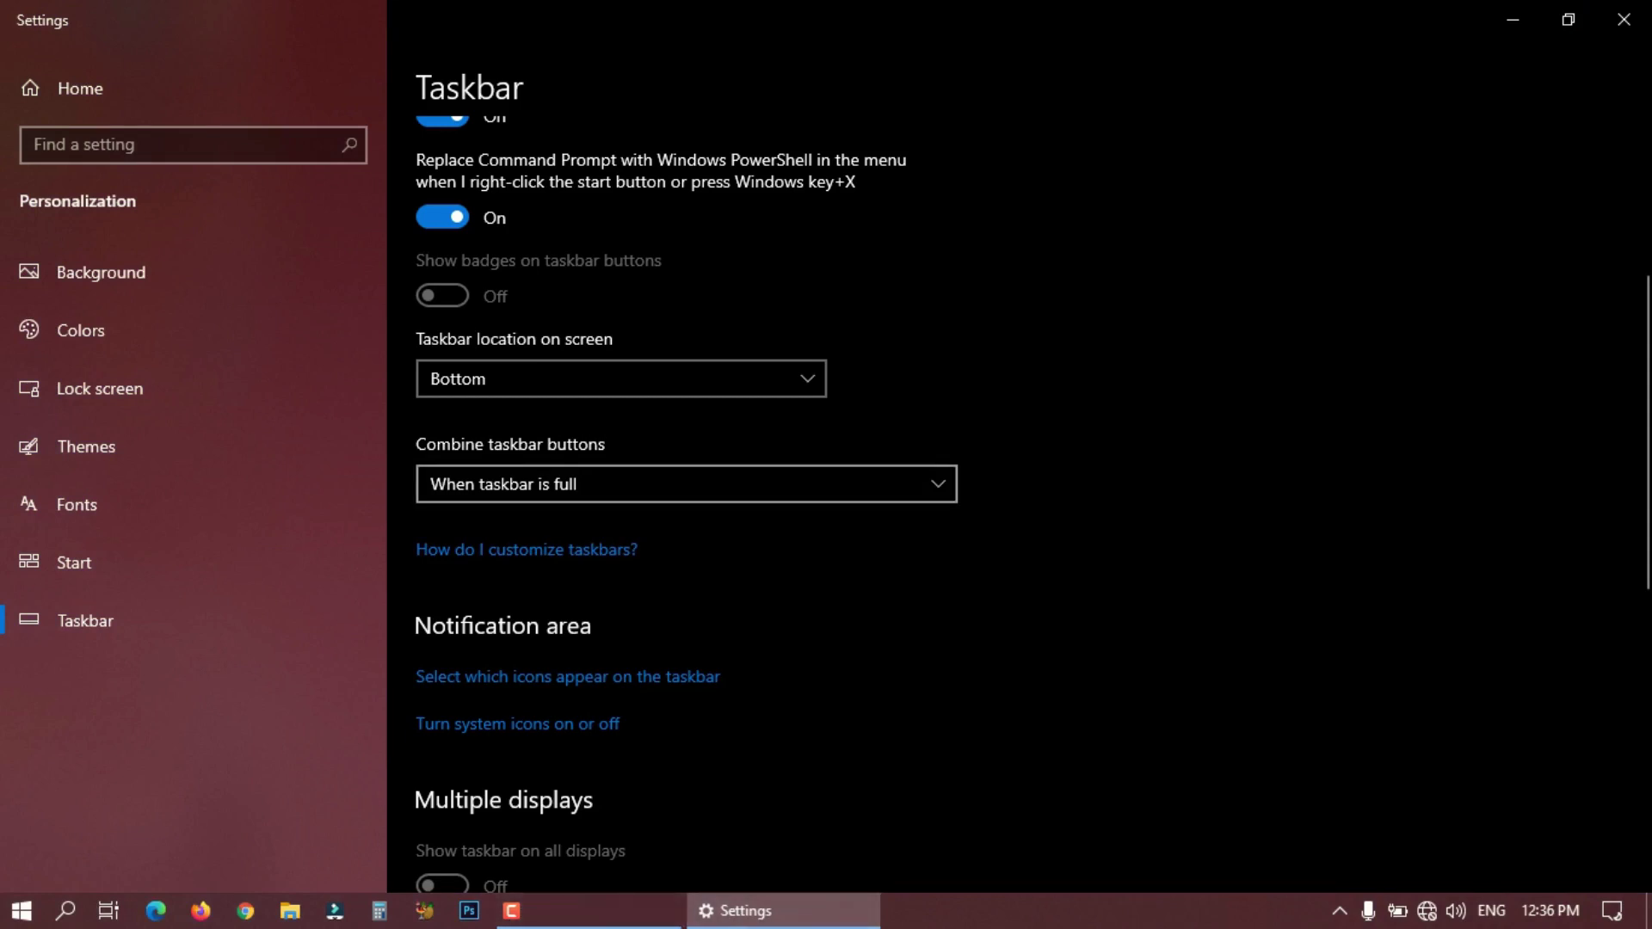
pyautogui.click(742, 484)
pyautogui.click(650, 445)
pyautogui.click(632, 485)
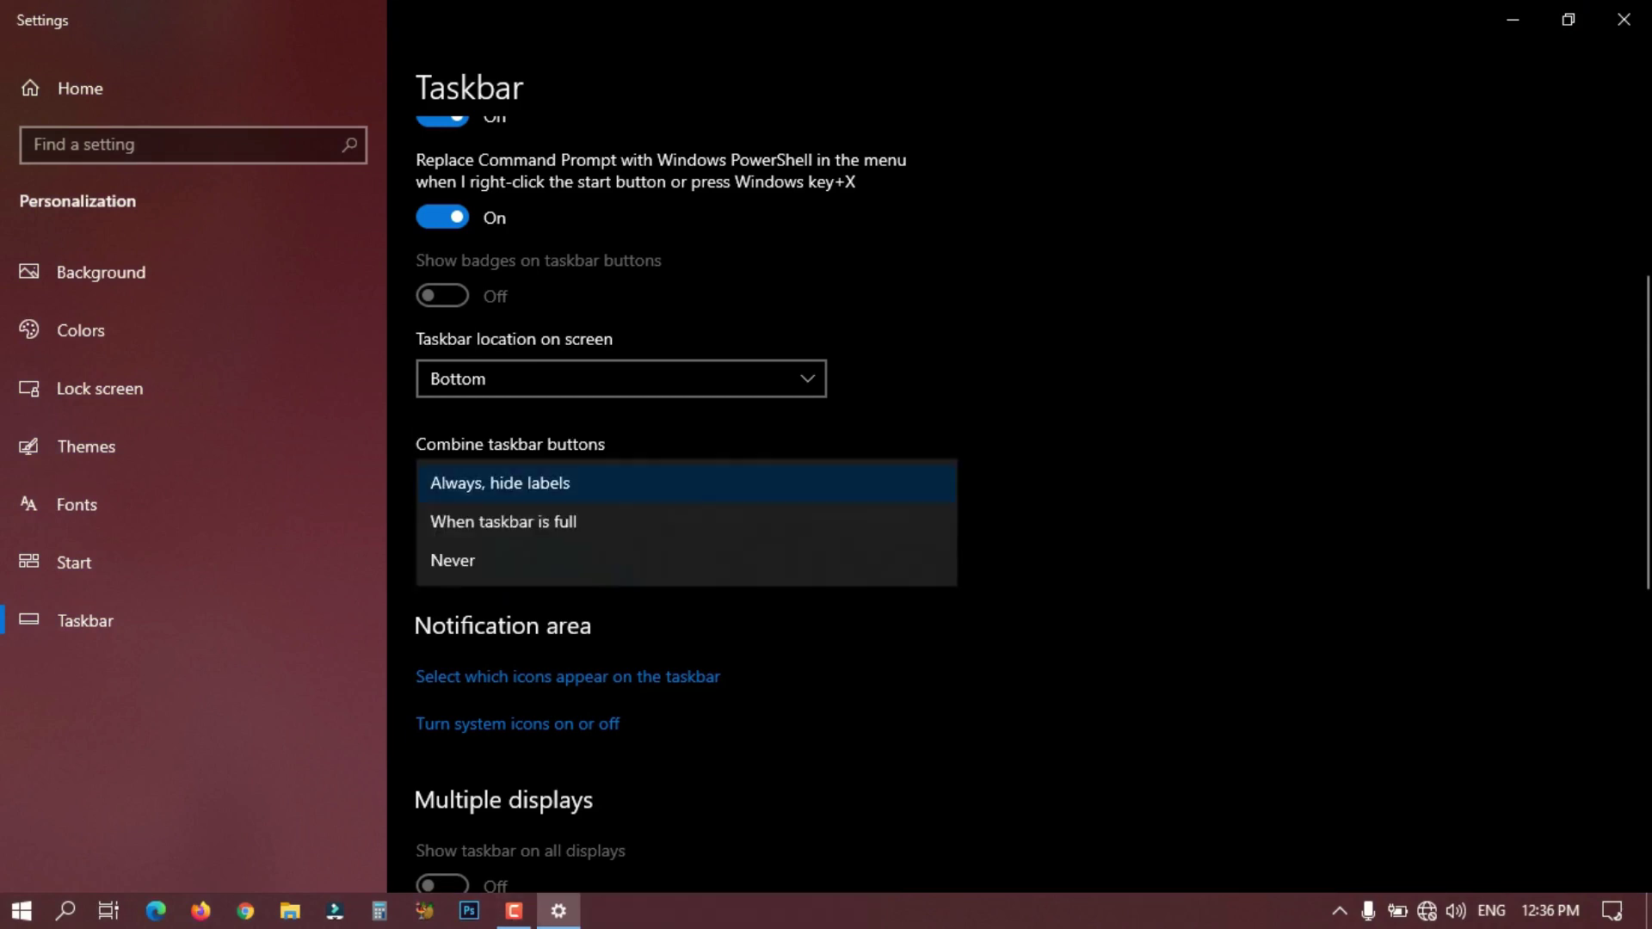
pyautogui.press('Return')
pyautogui.press('space')
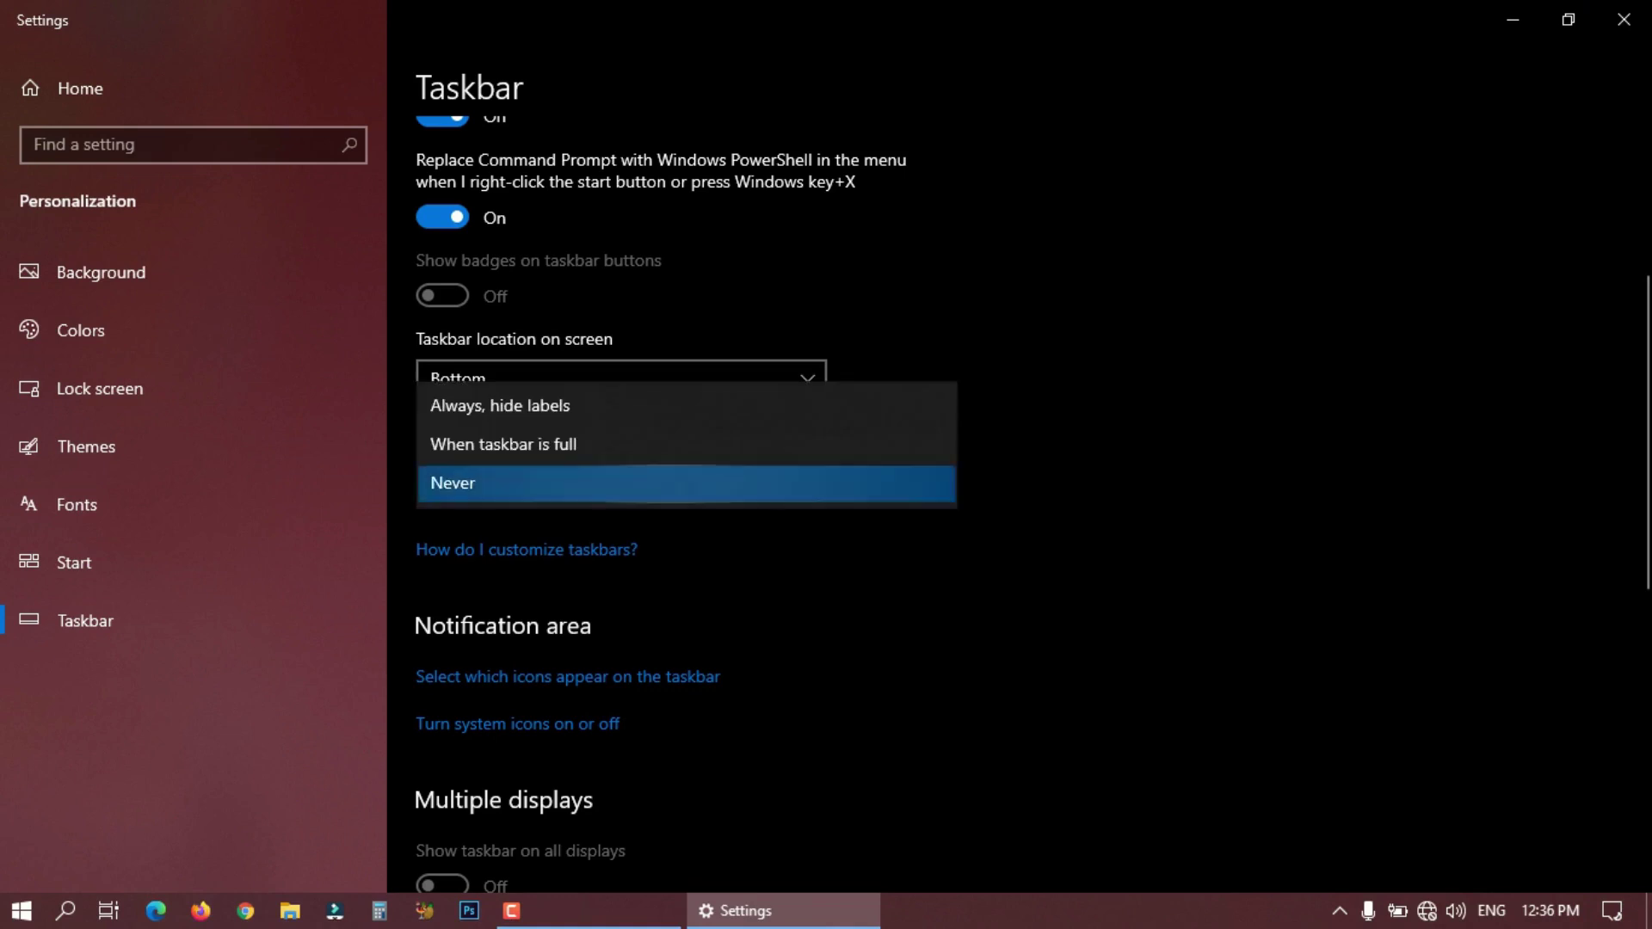
pyautogui.press('Up')
pyautogui.press('Up')
pyautogui.press('Return')
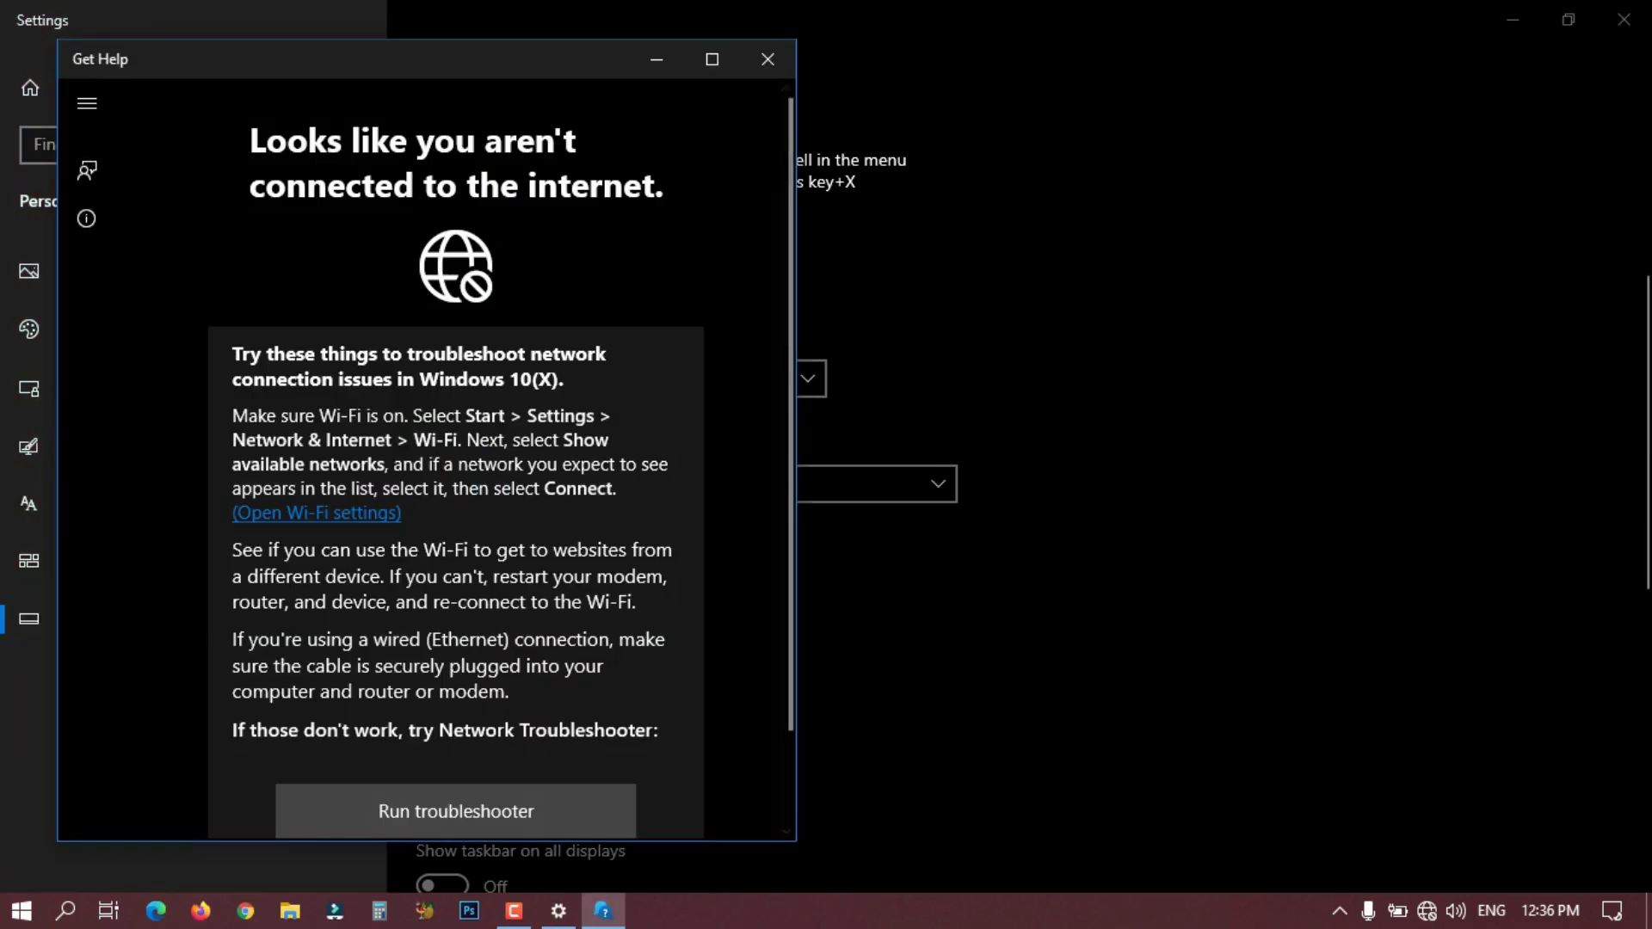
# View the help on how to customize taskbars and close the help window
pyautogui.click(767, 58)
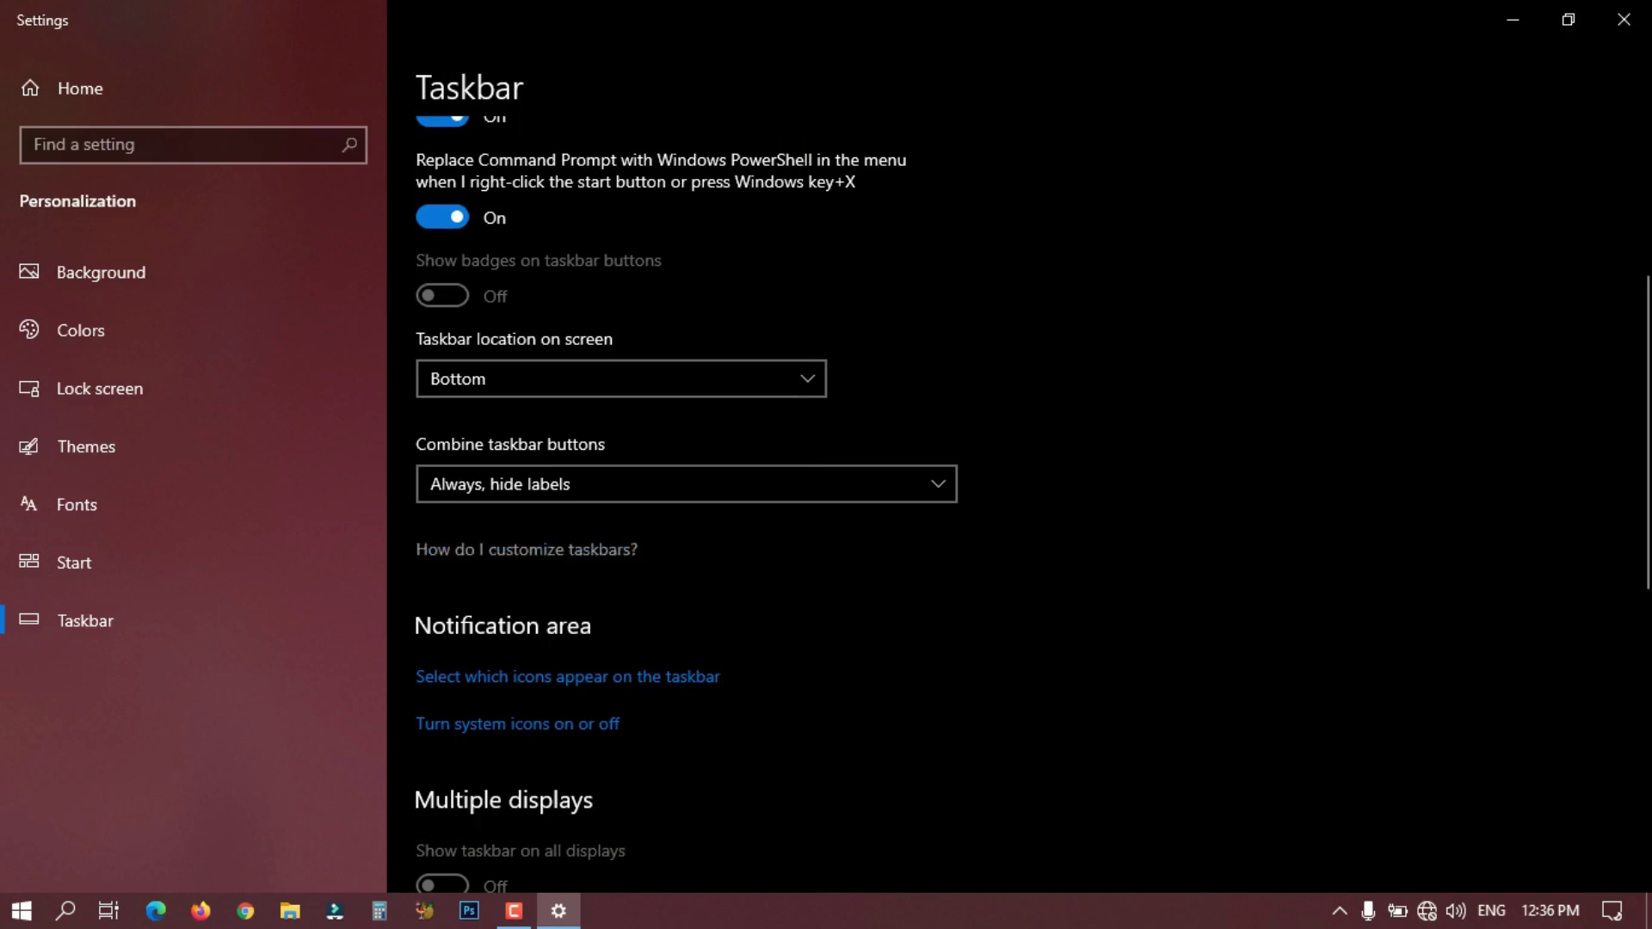
pyautogui.click(527, 549)
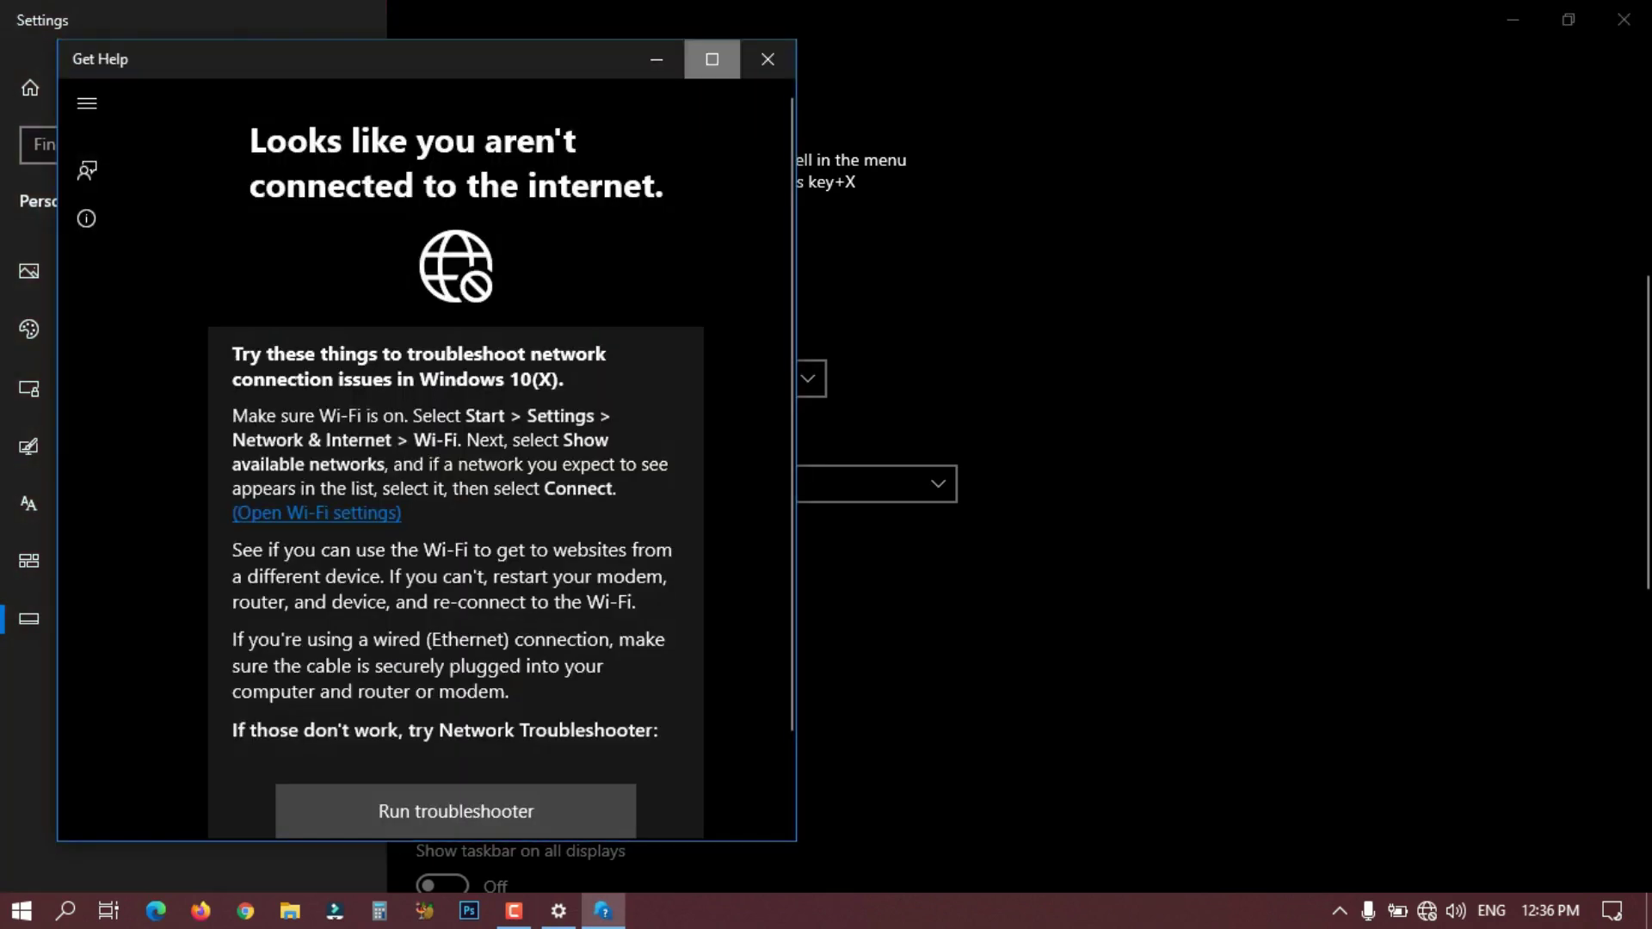
pyautogui.click(767, 59)
# Open the settings for which icons appear on the taskbar and look through the icon list
pyautogui.scroll(-5, 861, 430)
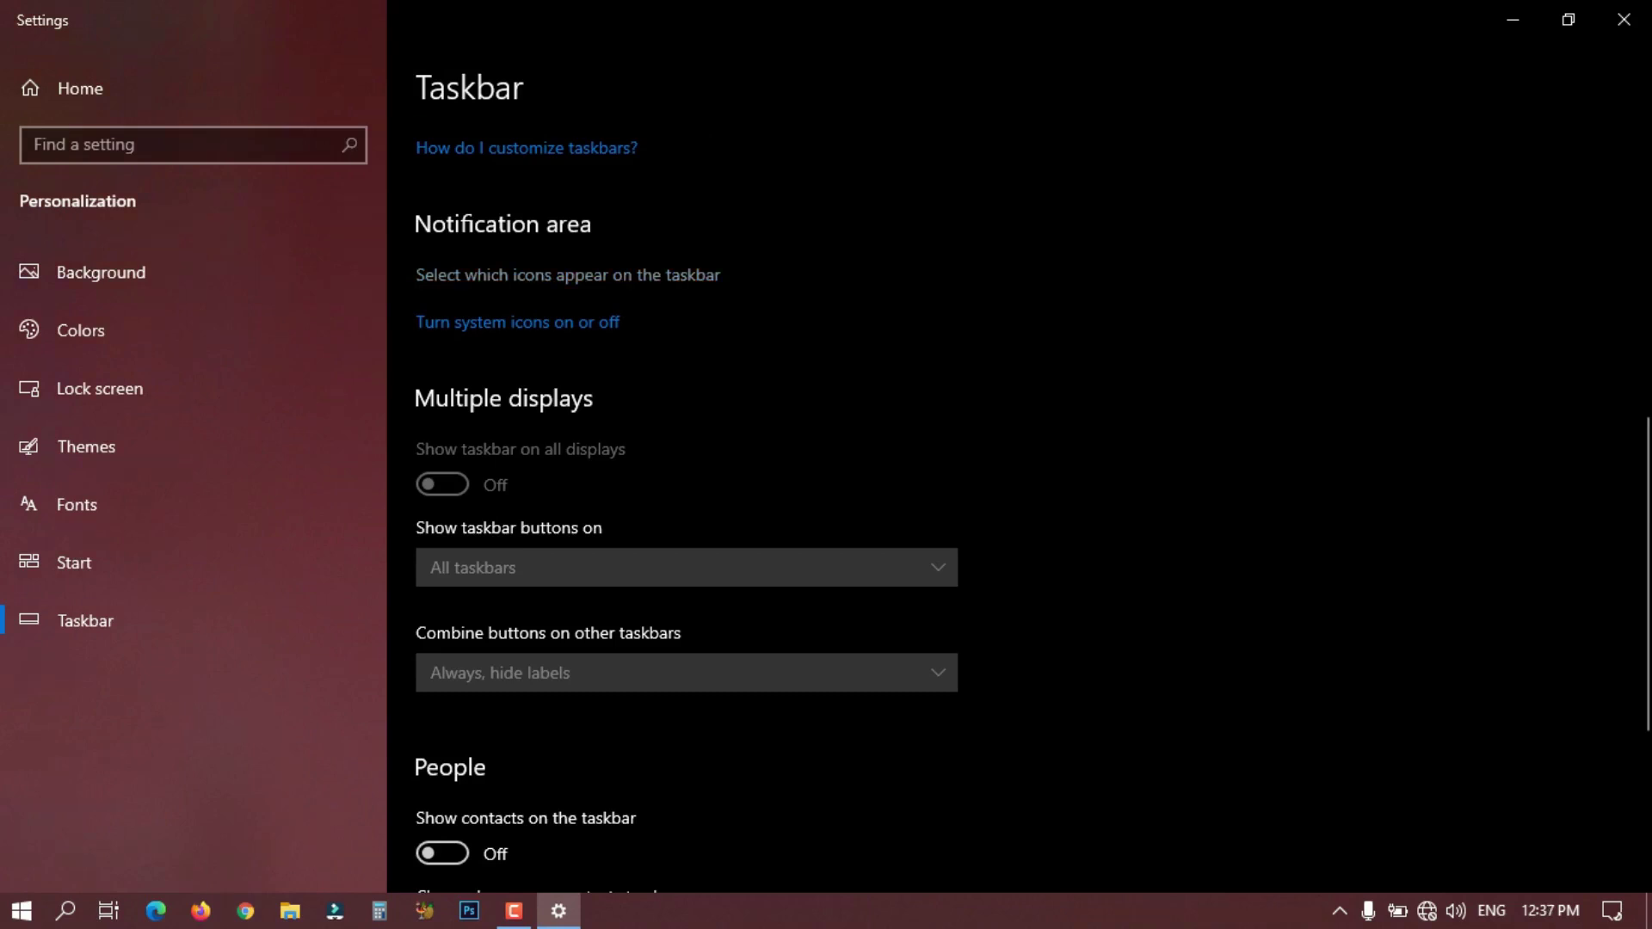
pyautogui.click(568, 275)
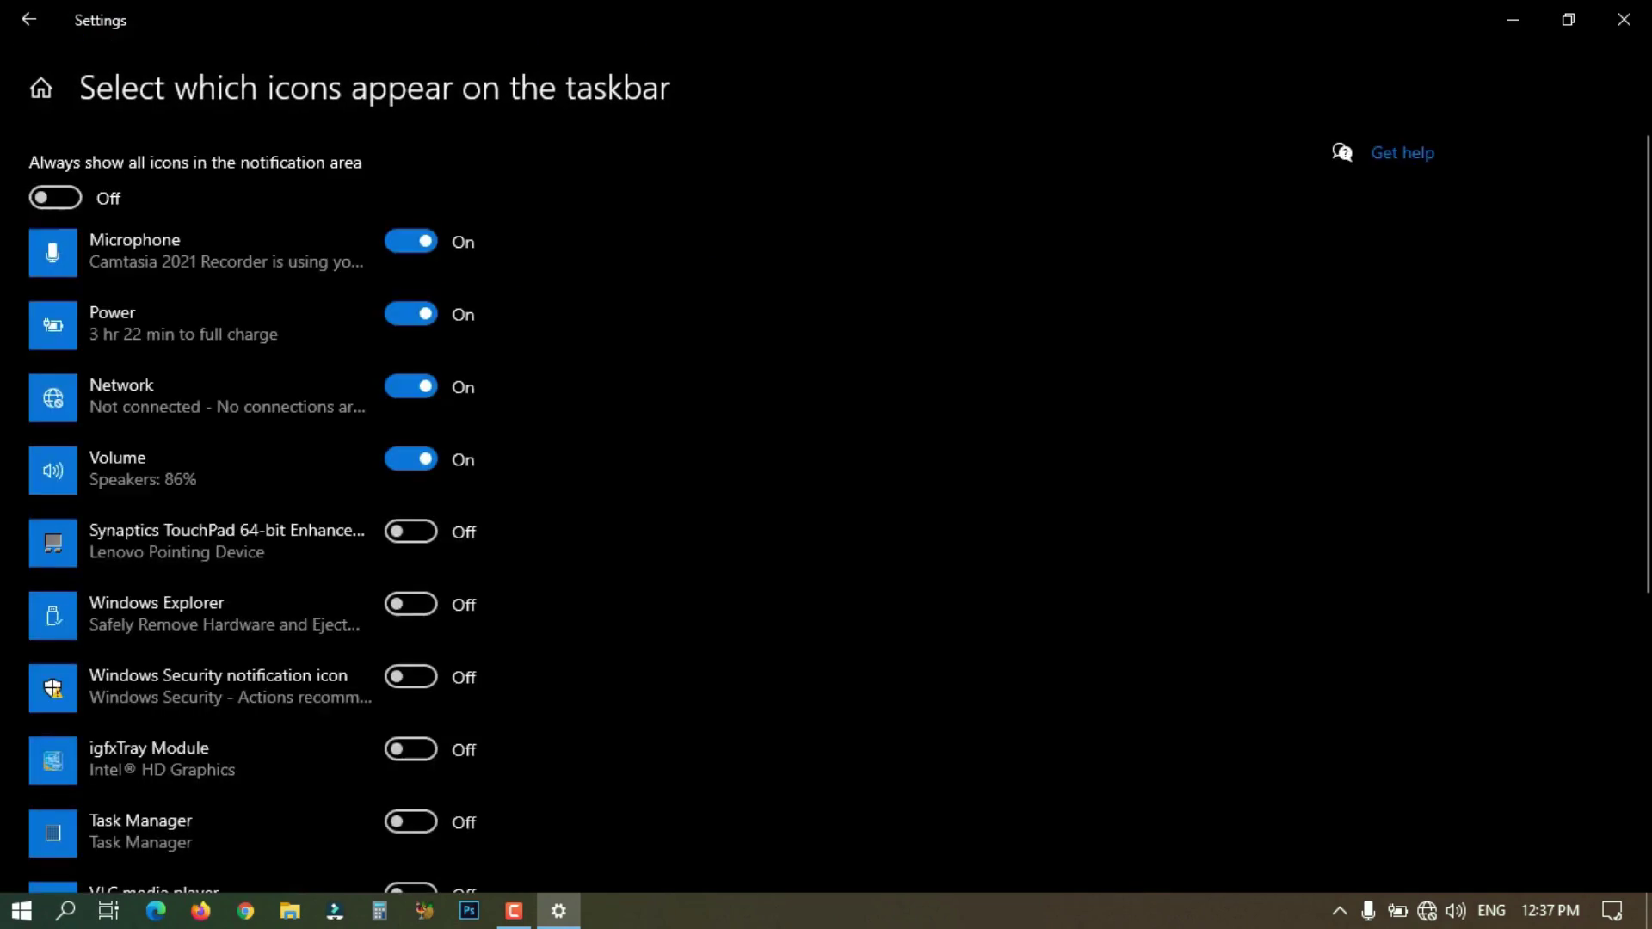
pyautogui.scroll(-1, 826, 508)
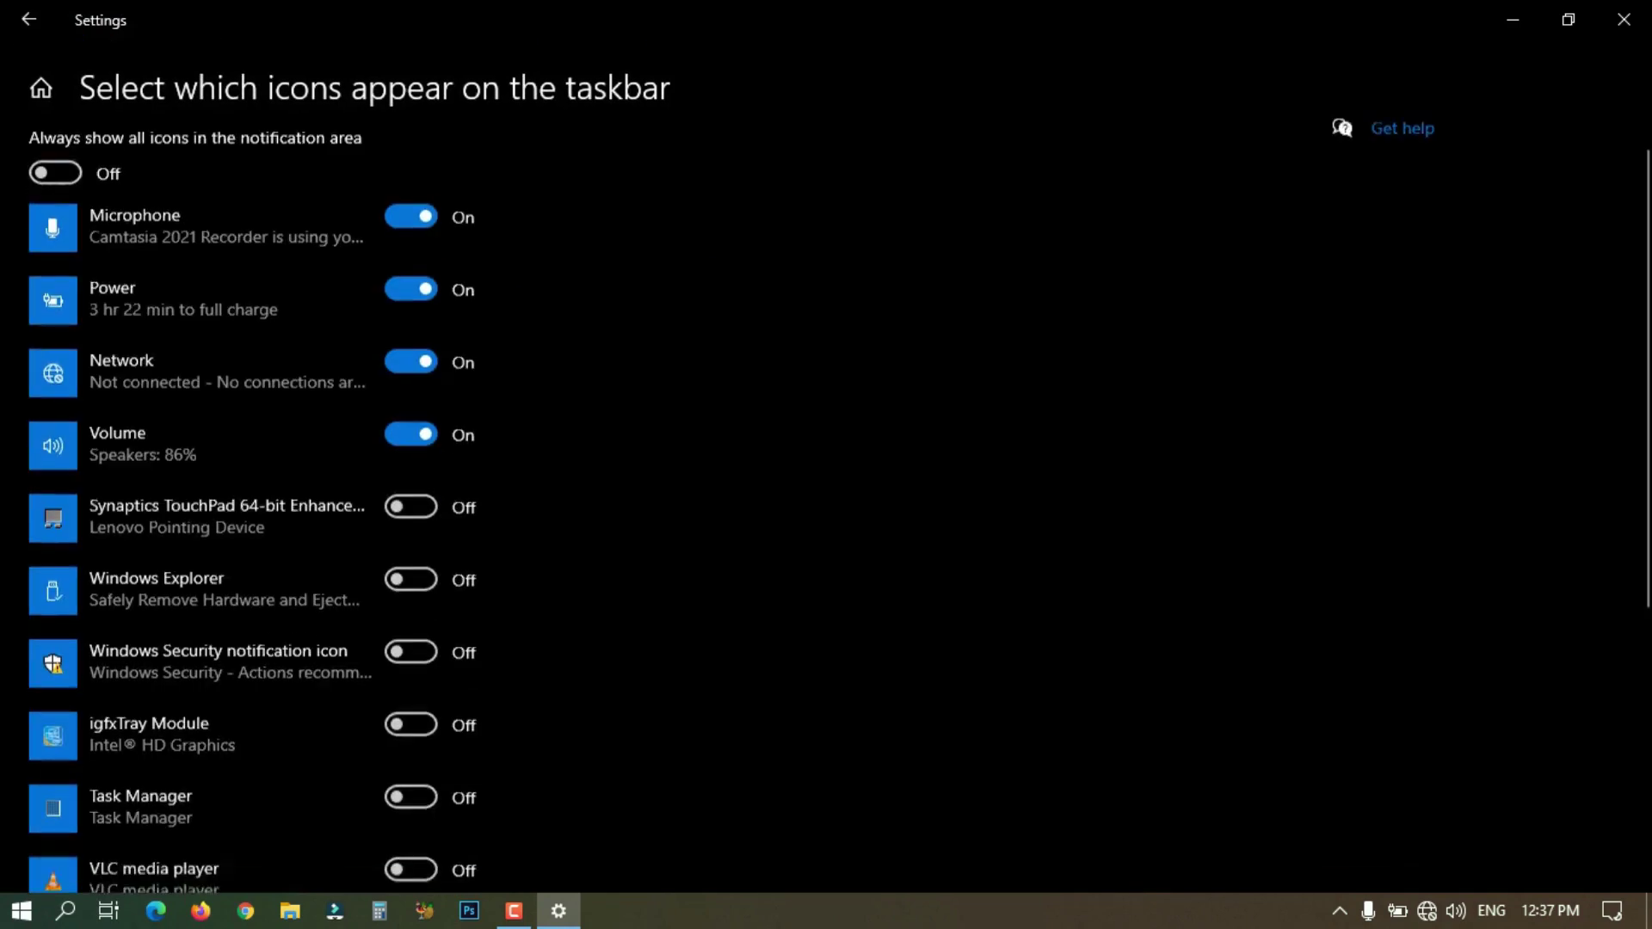
pyautogui.scroll(-5, 826, 507)
pyautogui.scroll(6, 825, 508)
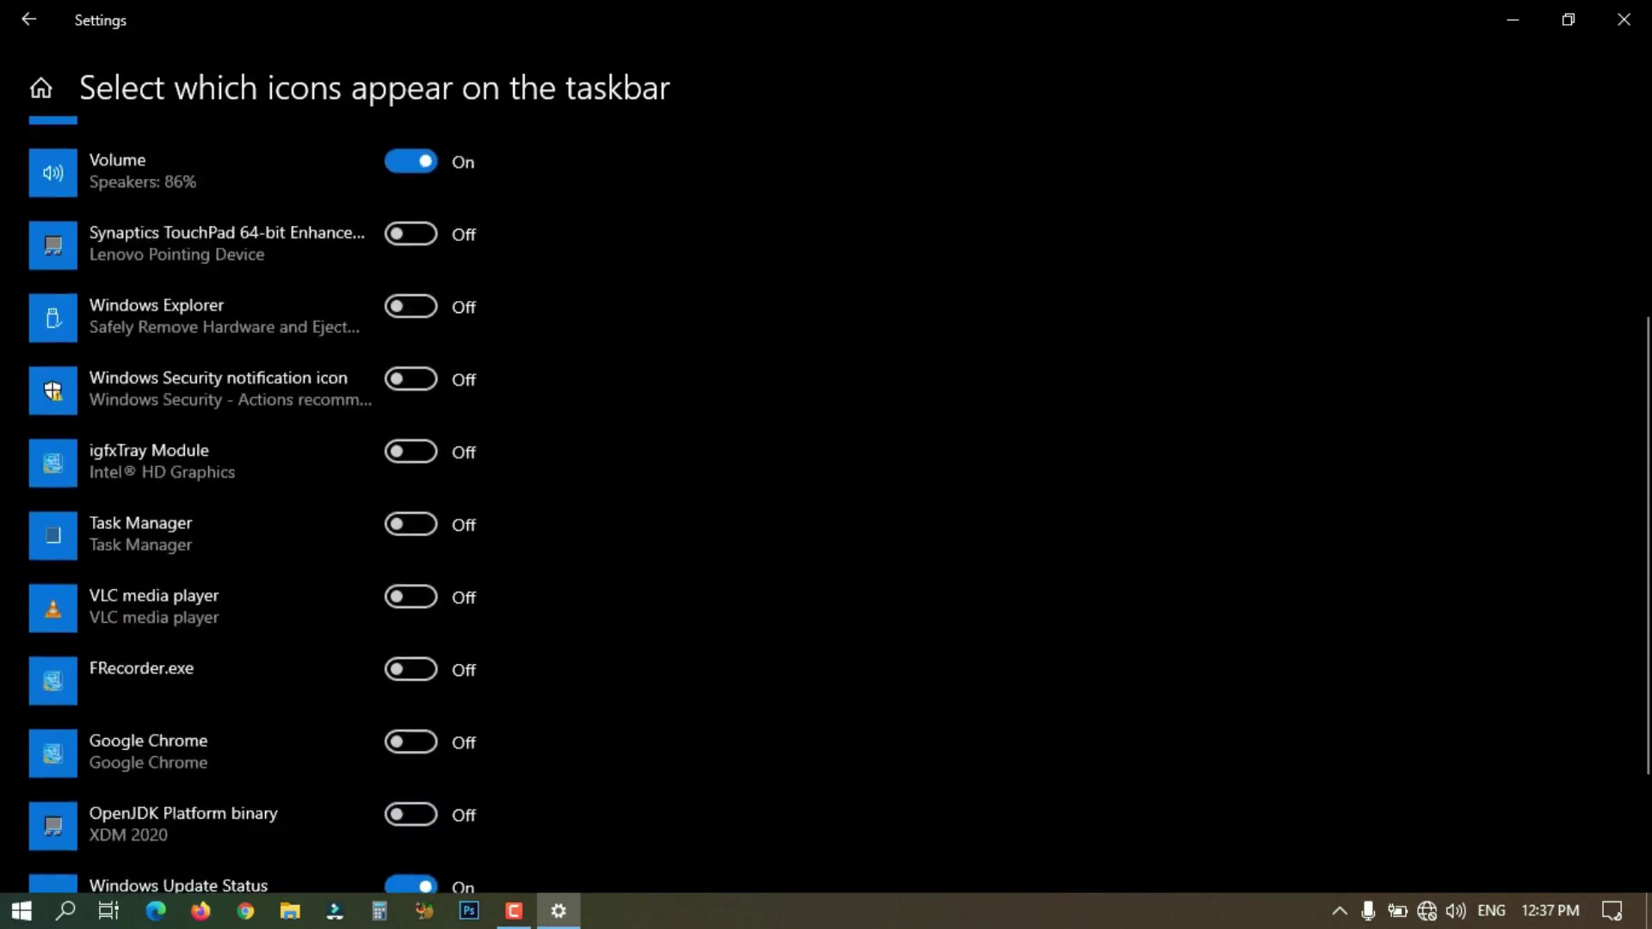
pyautogui.scroll(1, 411, 520)
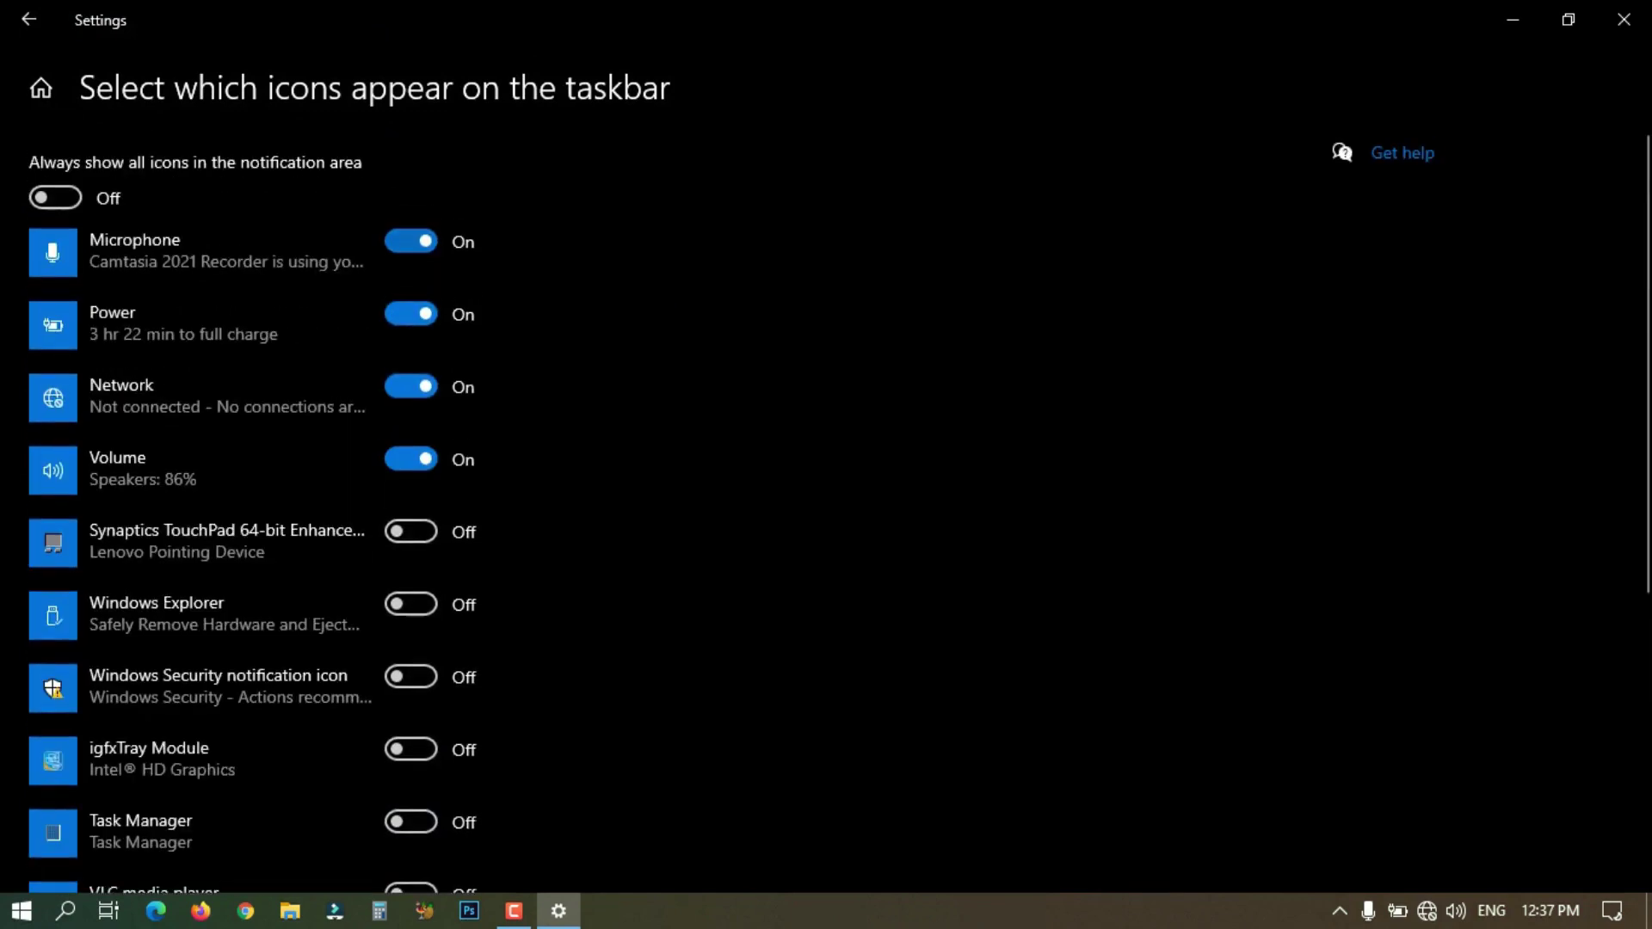
# Hide the Microphone icon from the taskbar and show it again
pyautogui.click(411, 241)
pyautogui.click(411, 241)
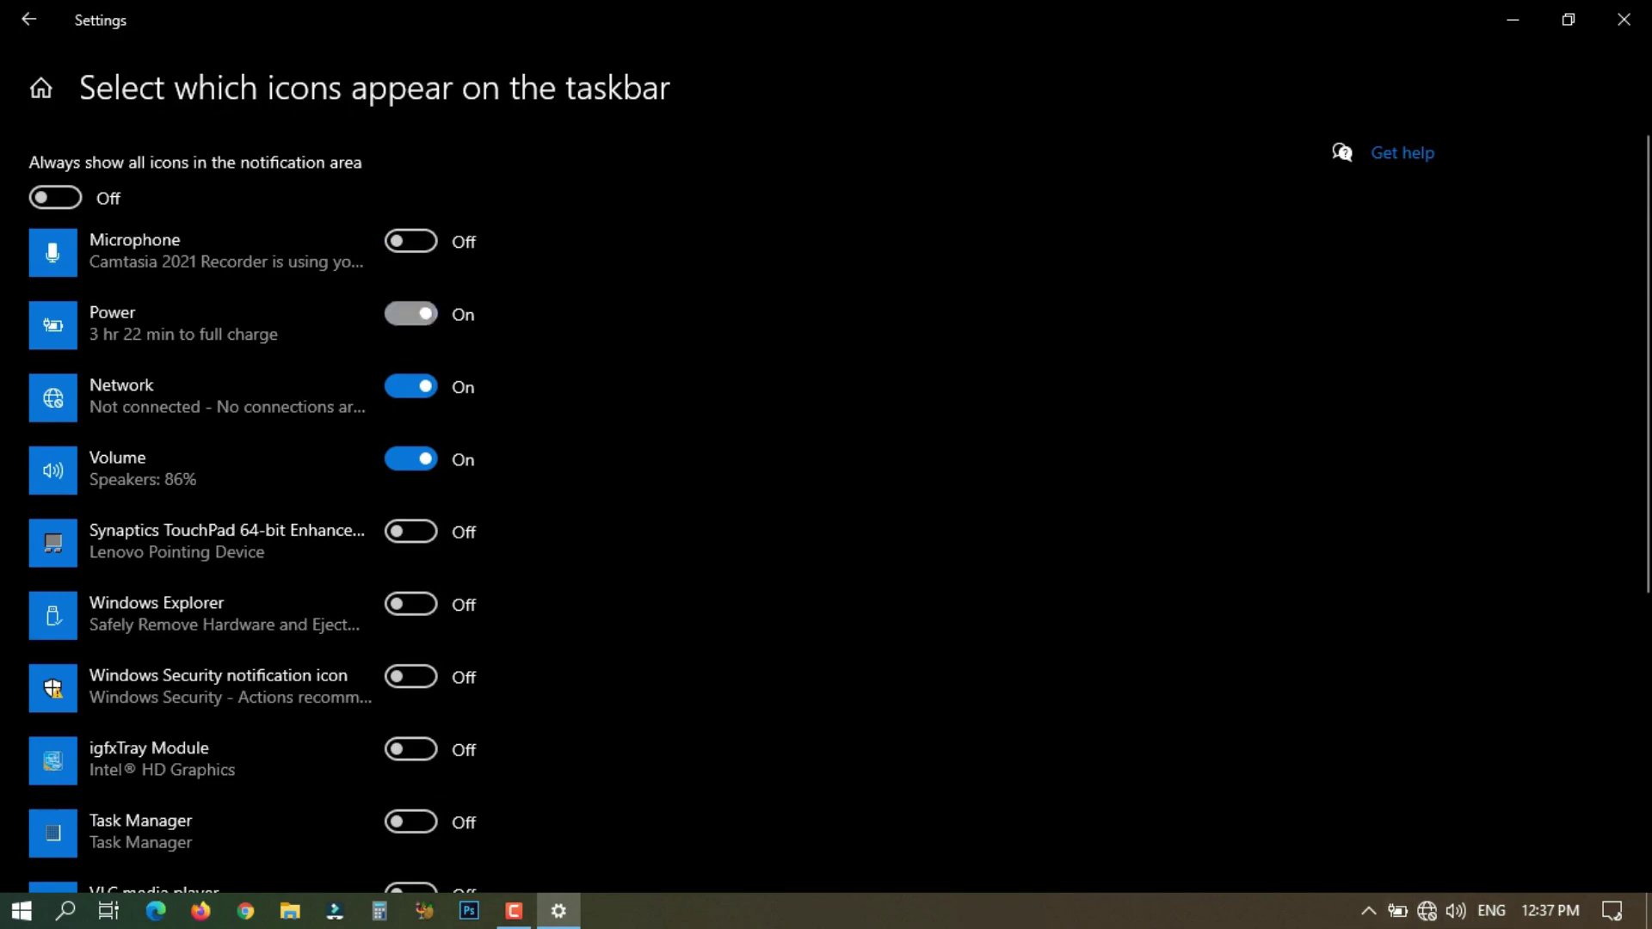
pyautogui.click(411, 241)
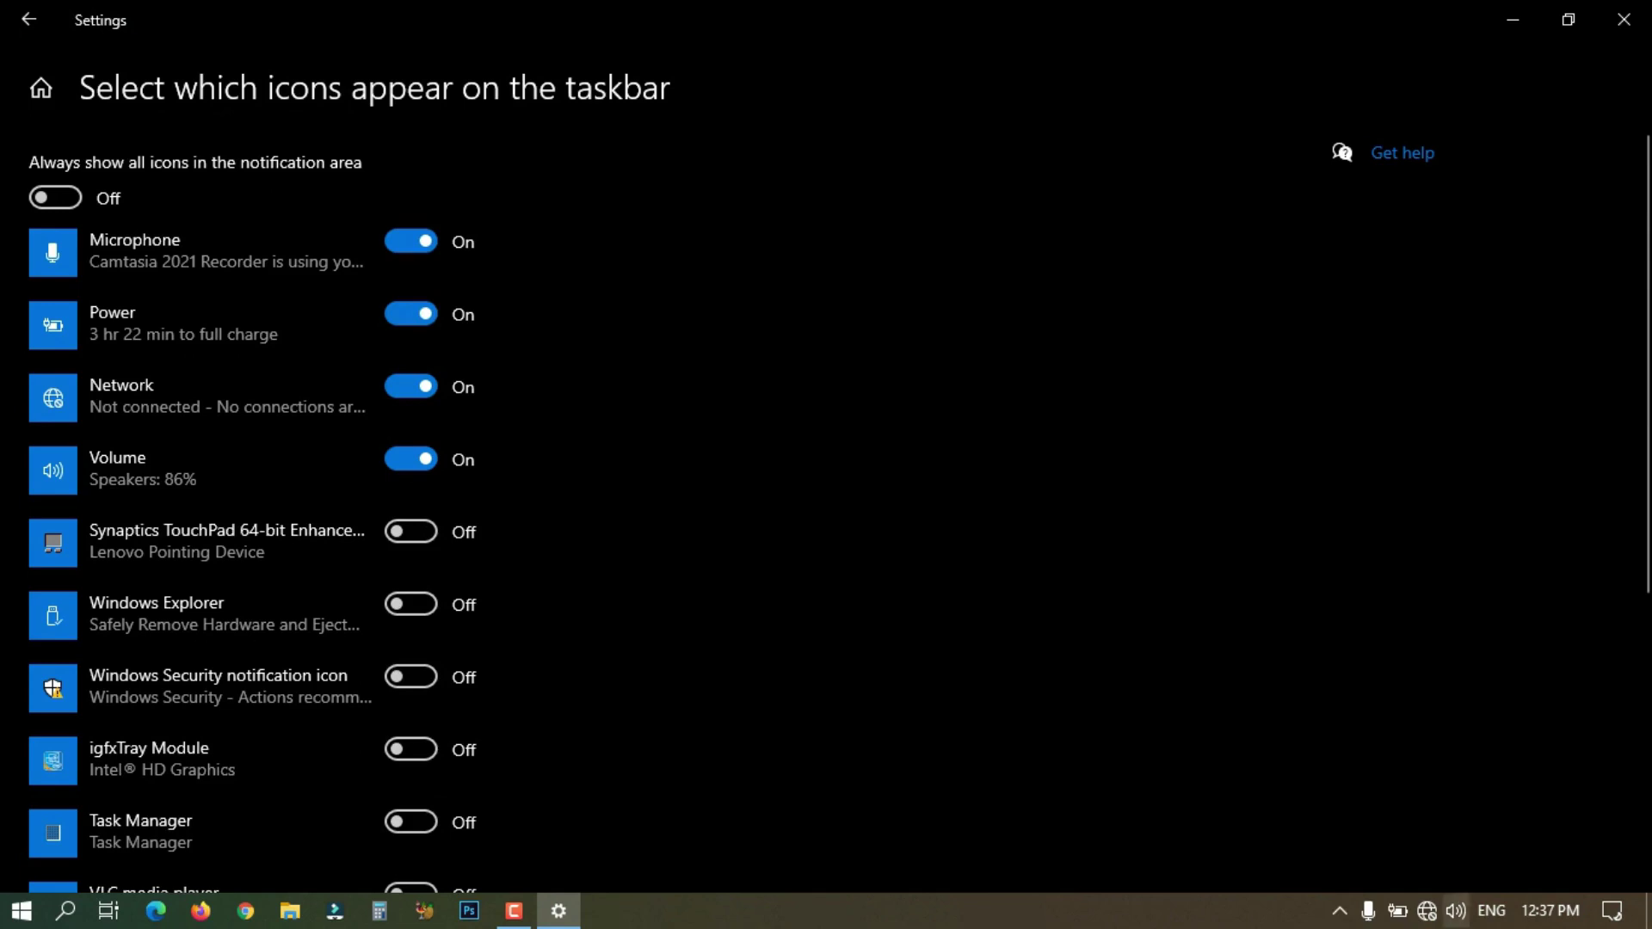
# Switch the Volume and Network taskbar icons off and back on
pyautogui.click(1456, 912)
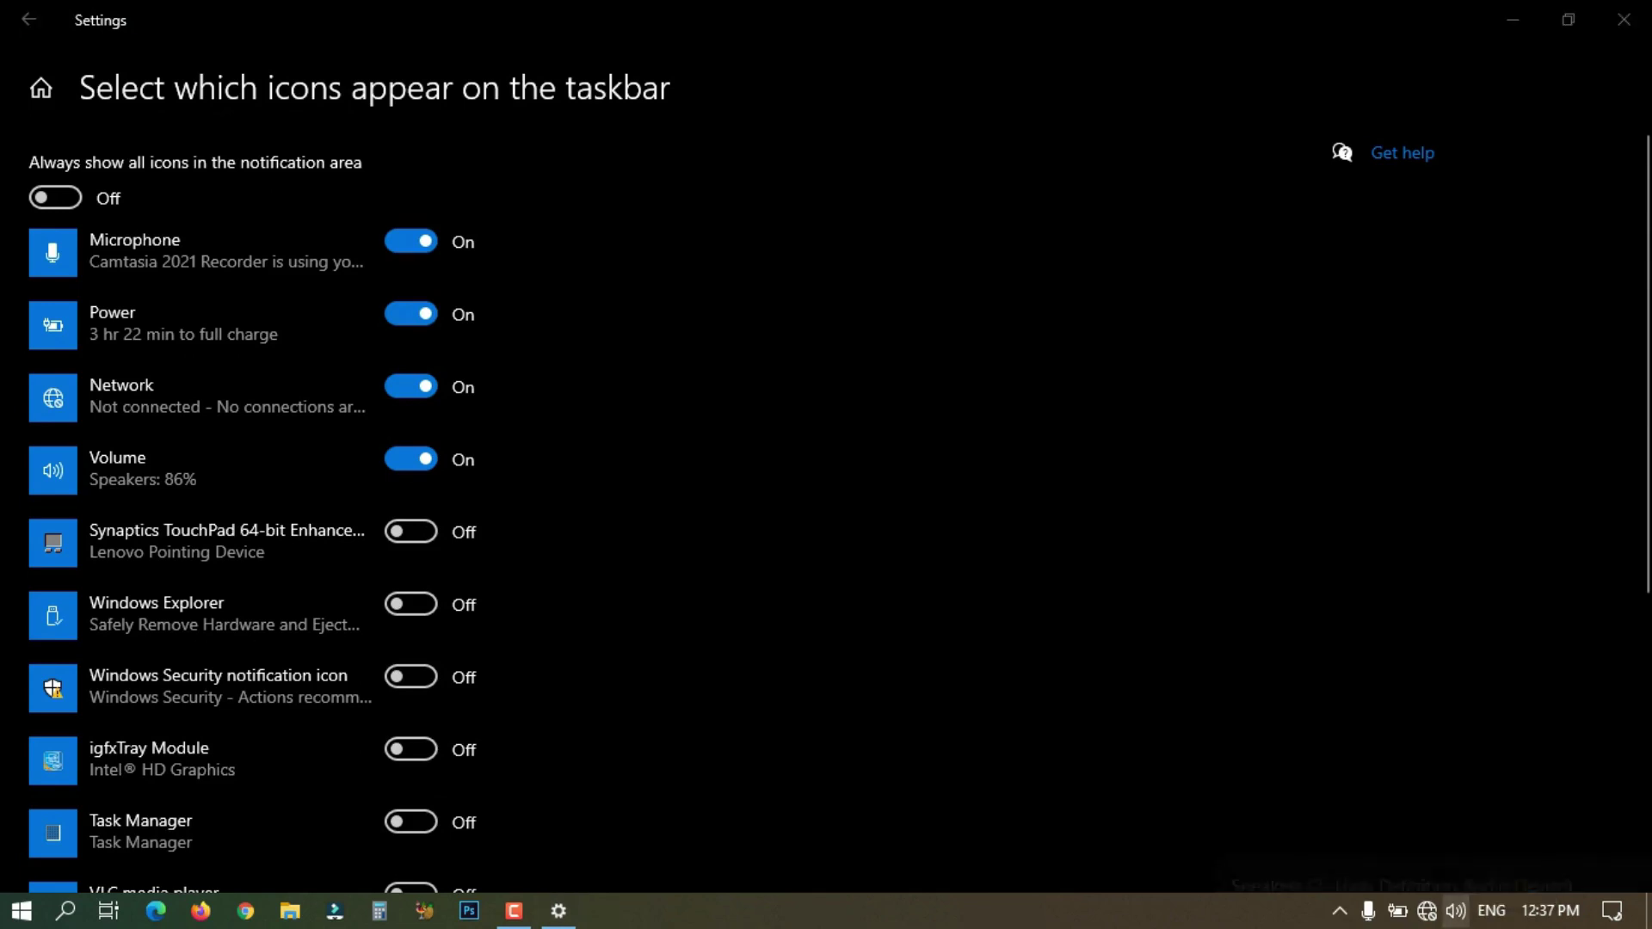
pyautogui.click(411, 386)
pyautogui.click(412, 459)
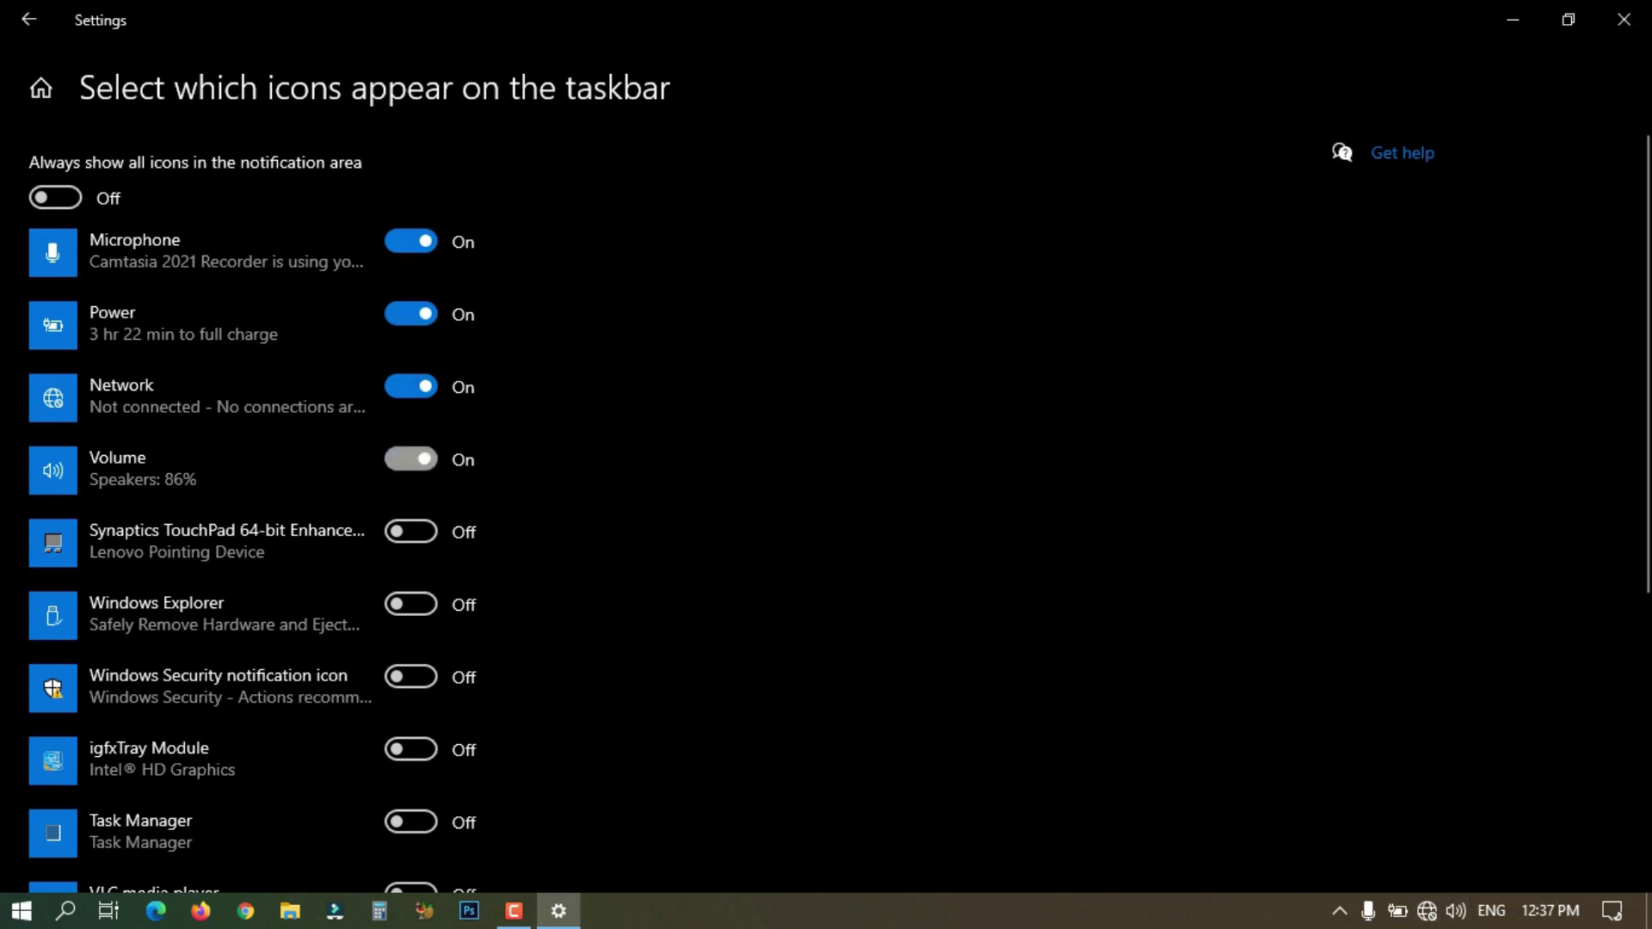
pyautogui.click(411, 458)
pyautogui.click(412, 458)
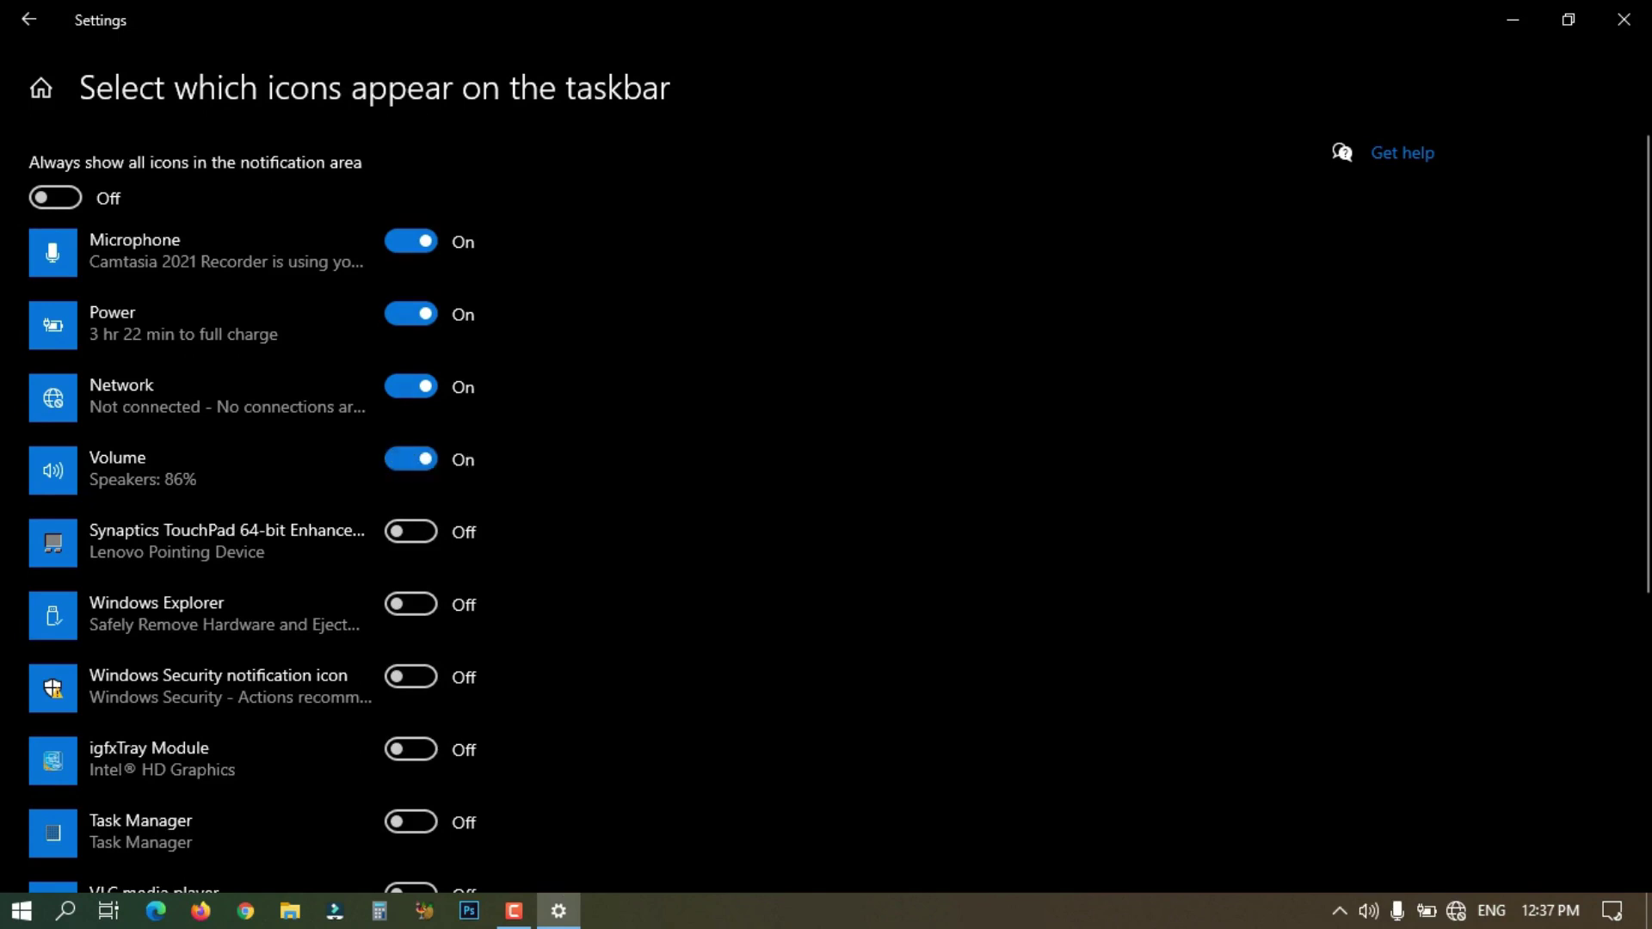
pyautogui.click(411, 387)
pyautogui.click(411, 387)
# Review the remaining icons in the list, and turn Always show all icons in the notification area on and off again
pyautogui.scroll(-1, 411, 604)
pyautogui.scroll(-1, 253, 503)
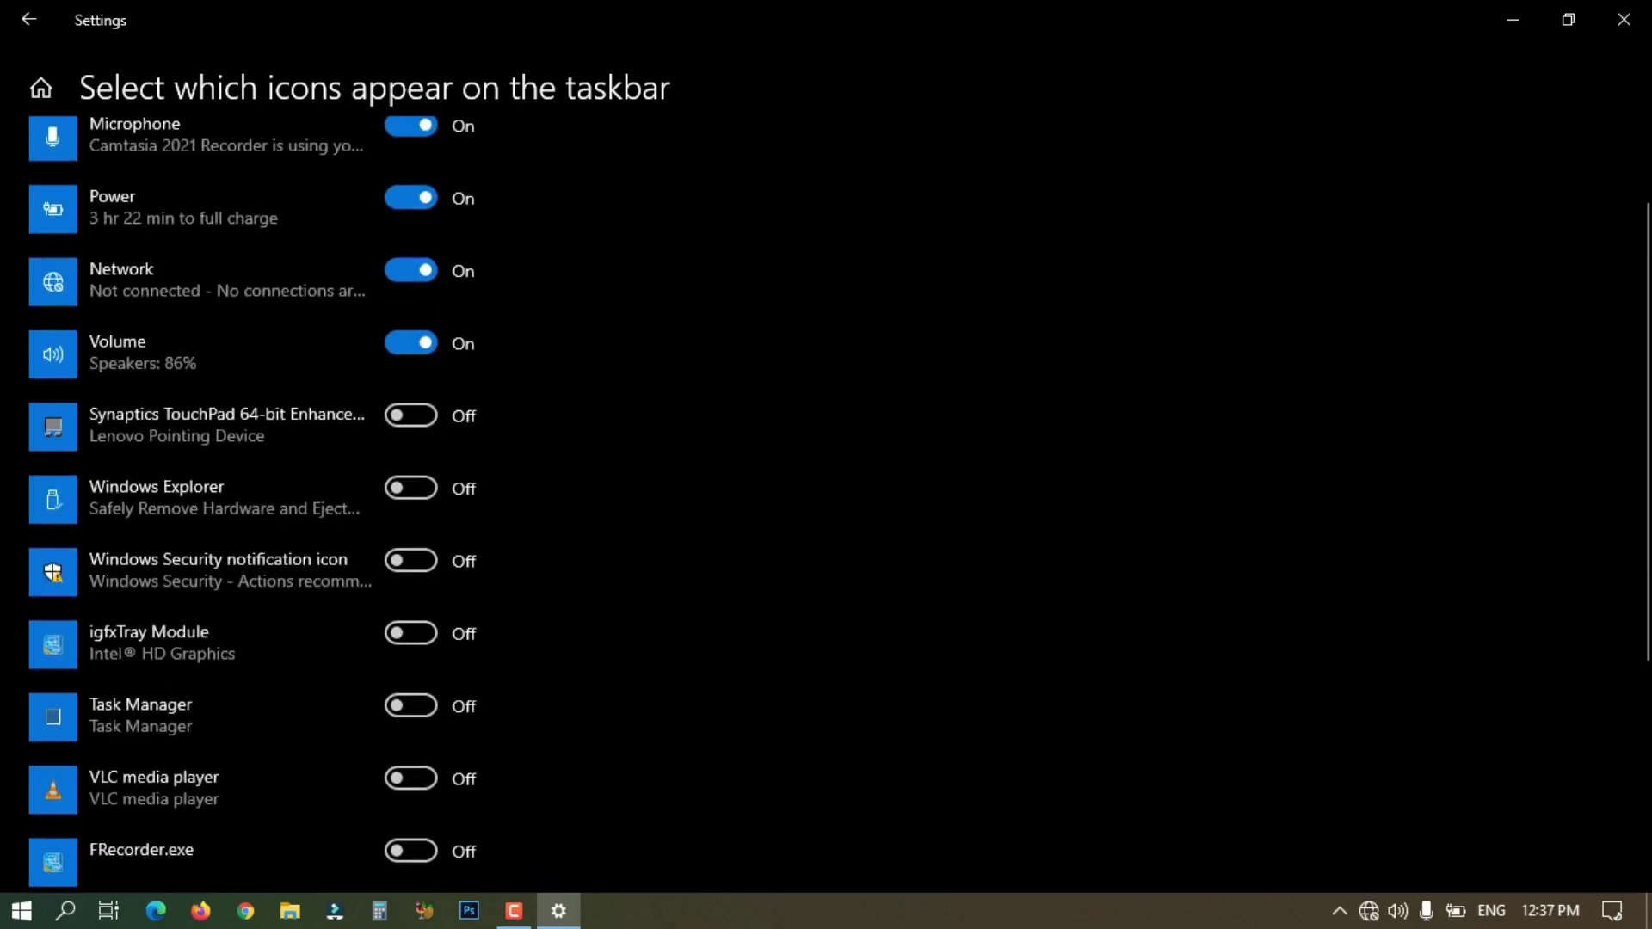
pyautogui.scroll(-4, 411, 504)
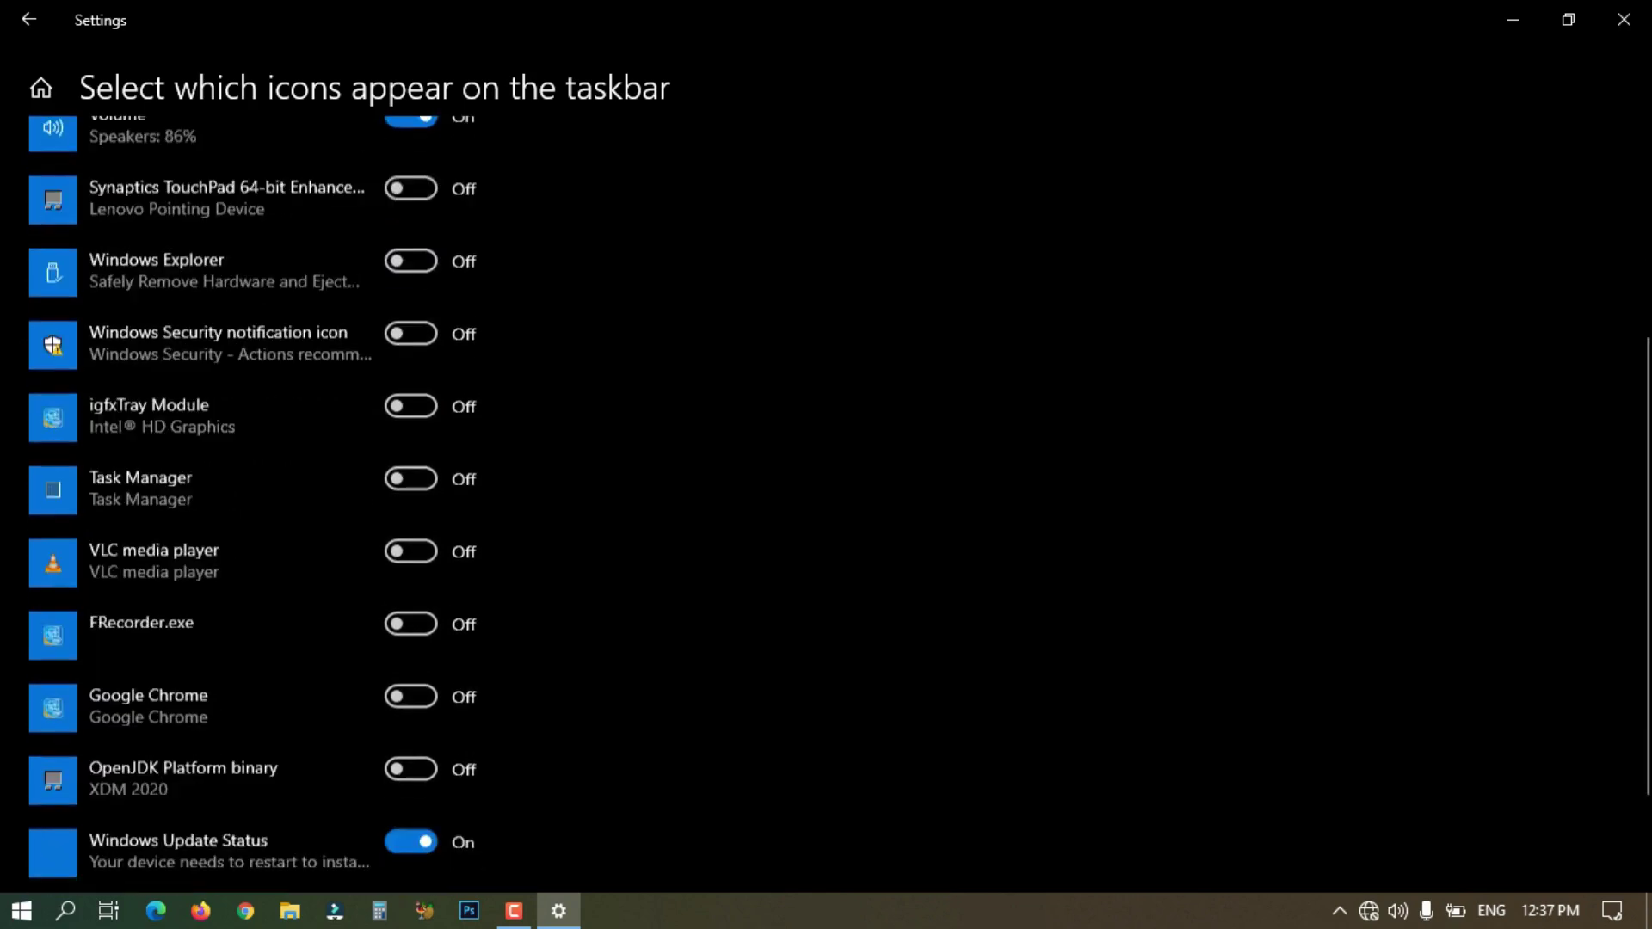
pyautogui.scroll(-1, 411, 504)
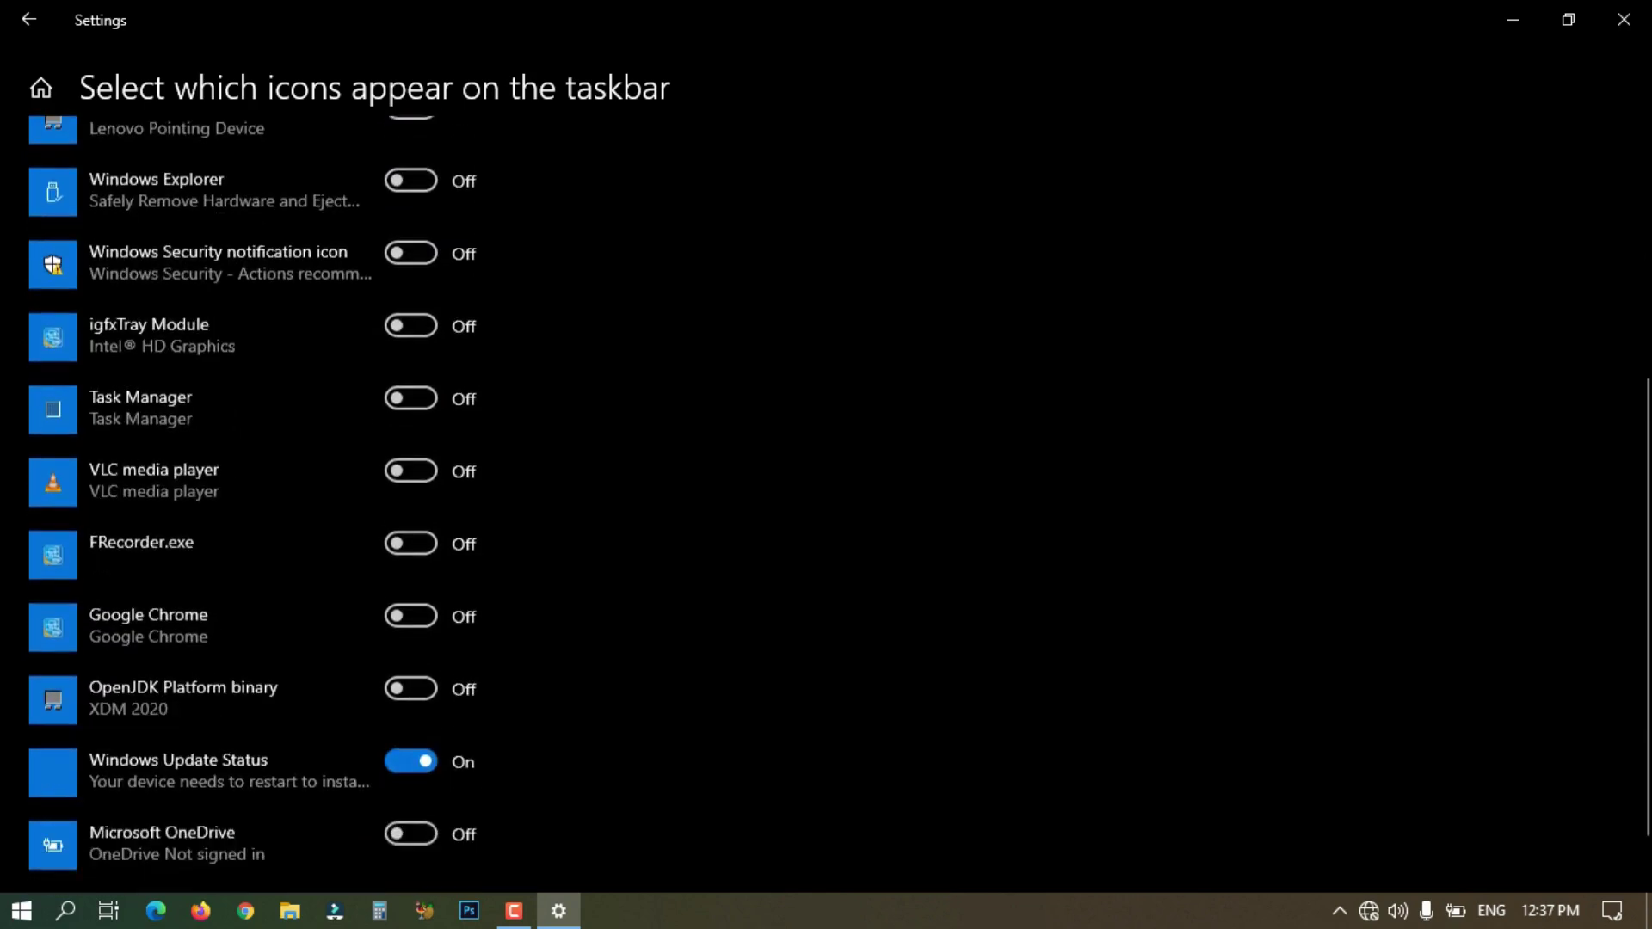
pyautogui.scroll(6, 412, 503)
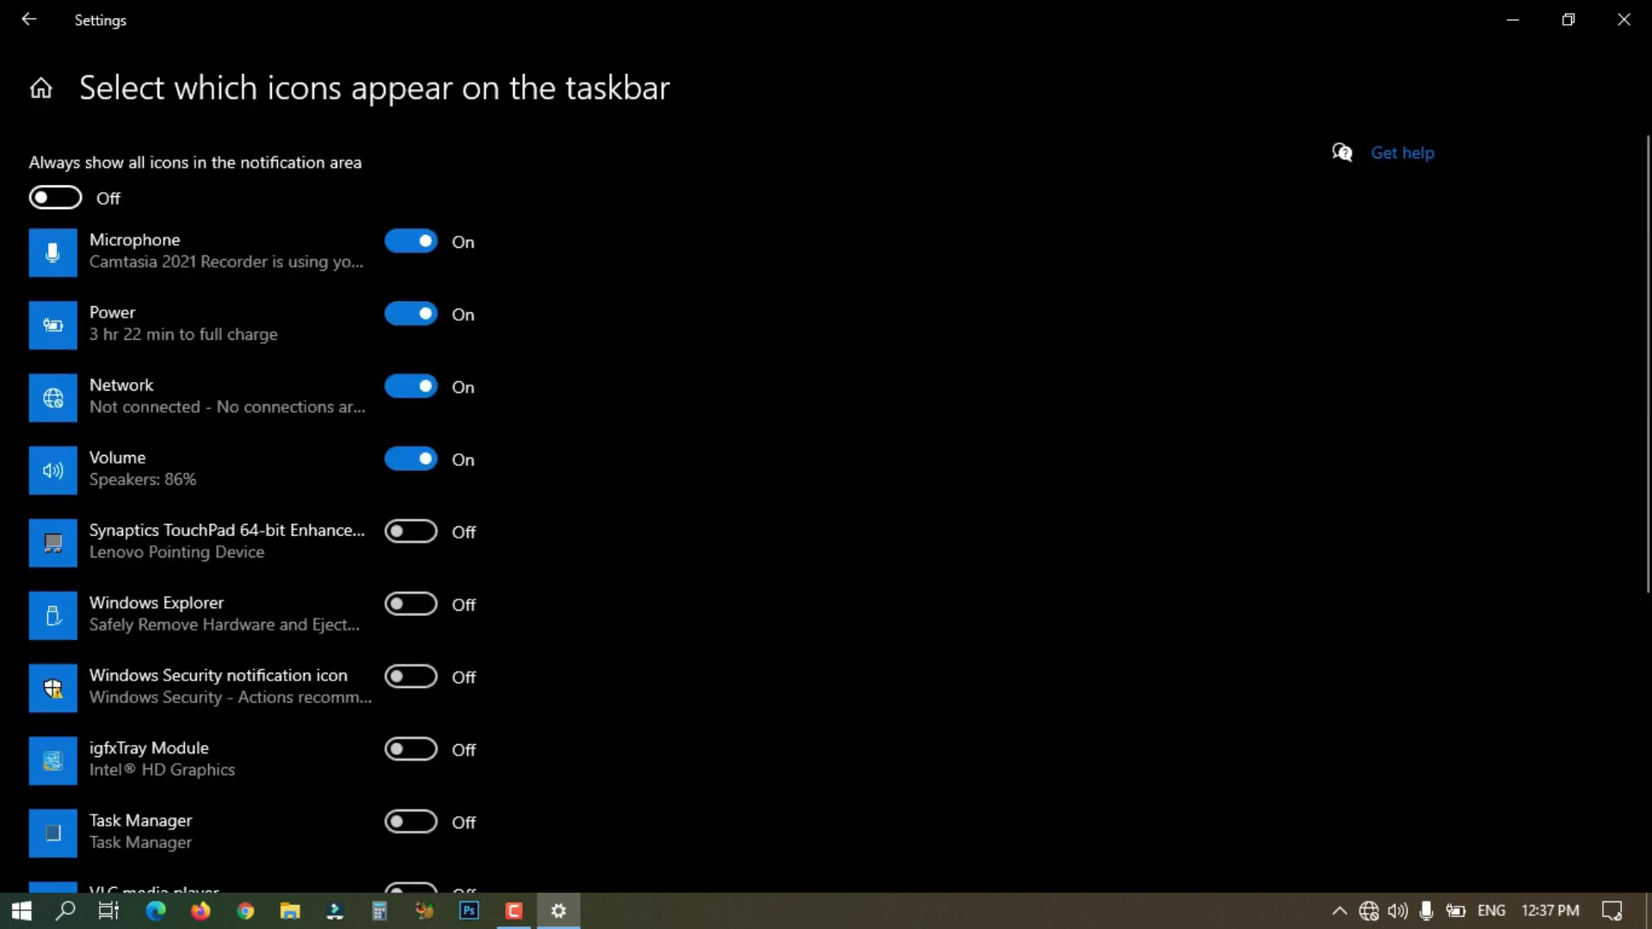
pyautogui.click(55, 198)
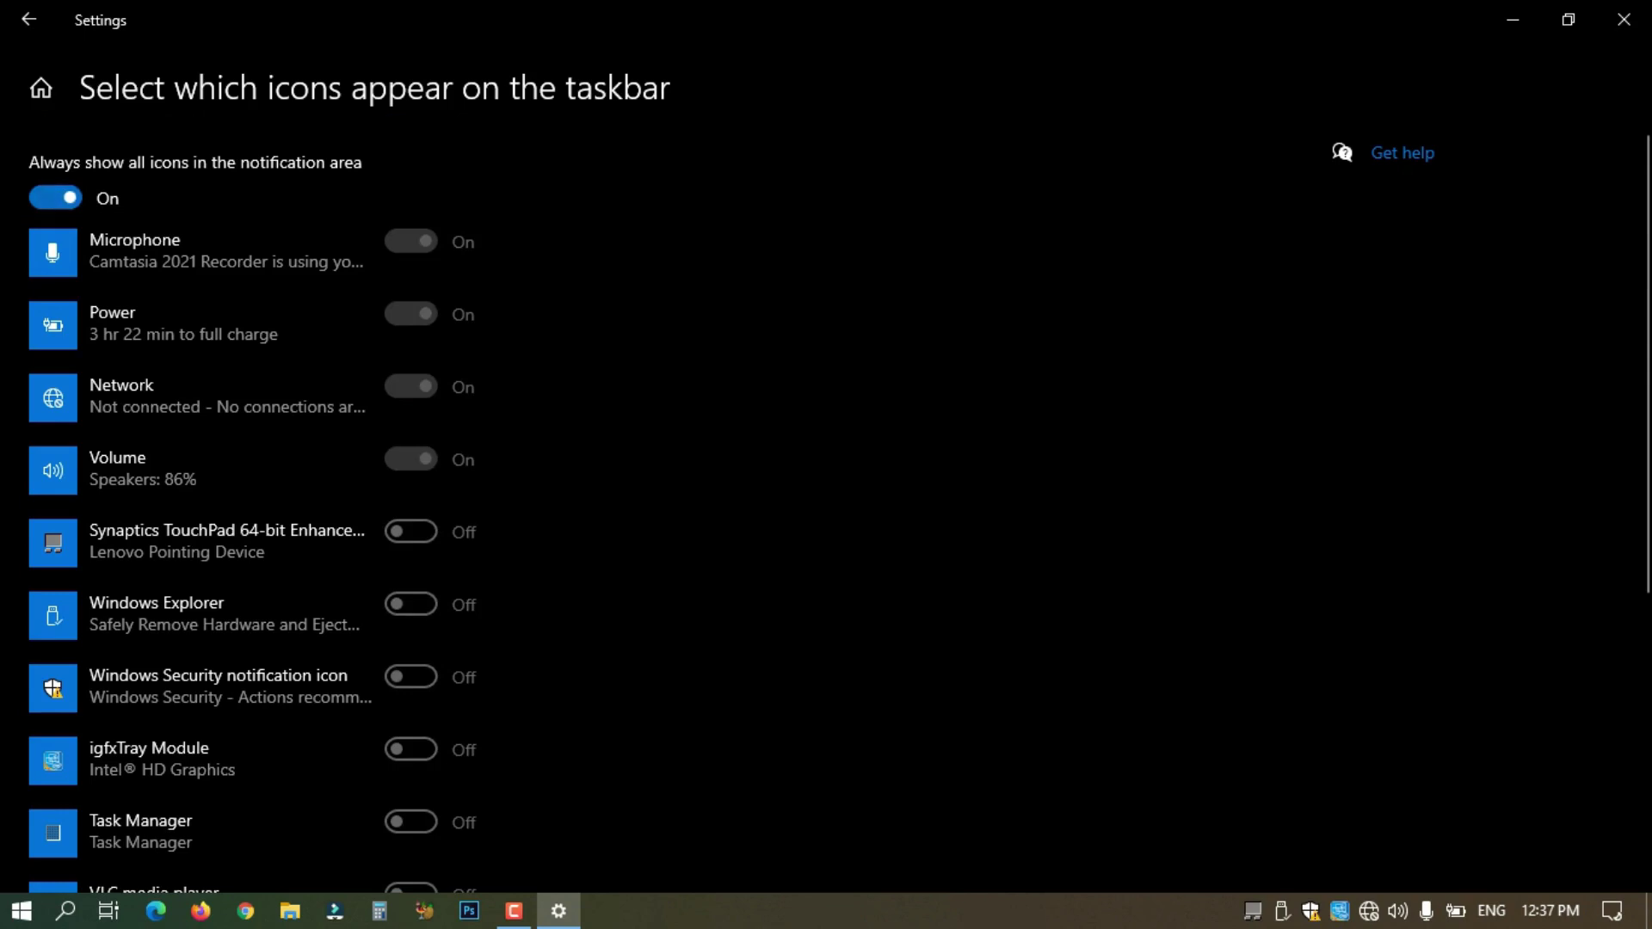
pyautogui.click(55, 197)
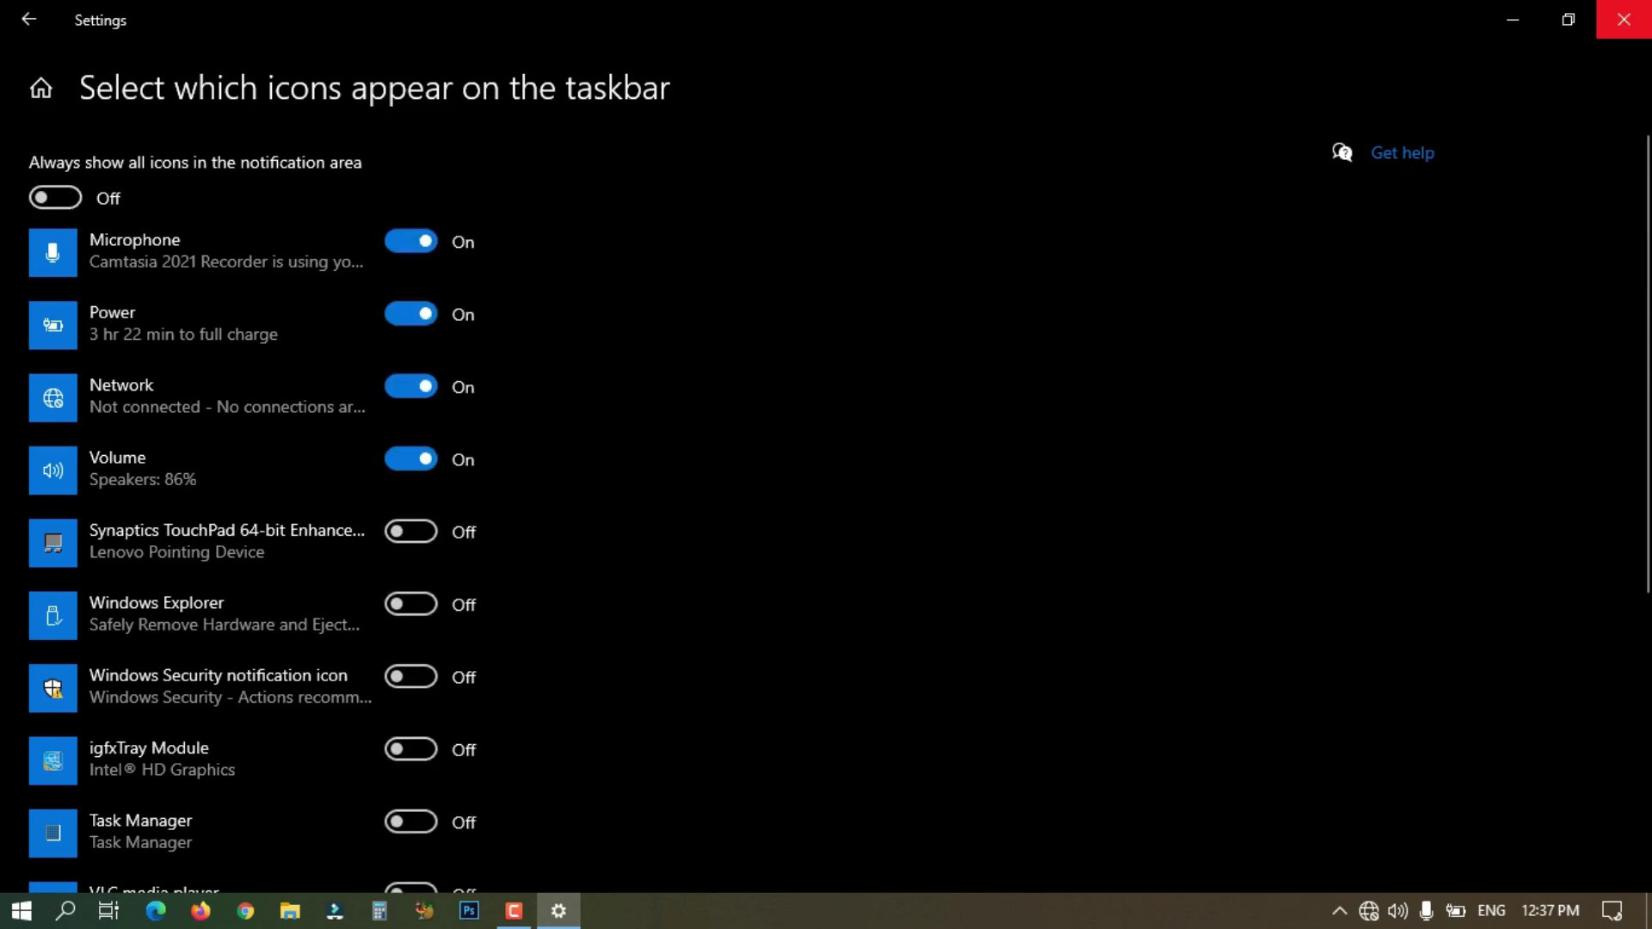
# Return to Taskbar settings, open the system icons settings and turn the Clock icon off
pyautogui.click(29, 19)
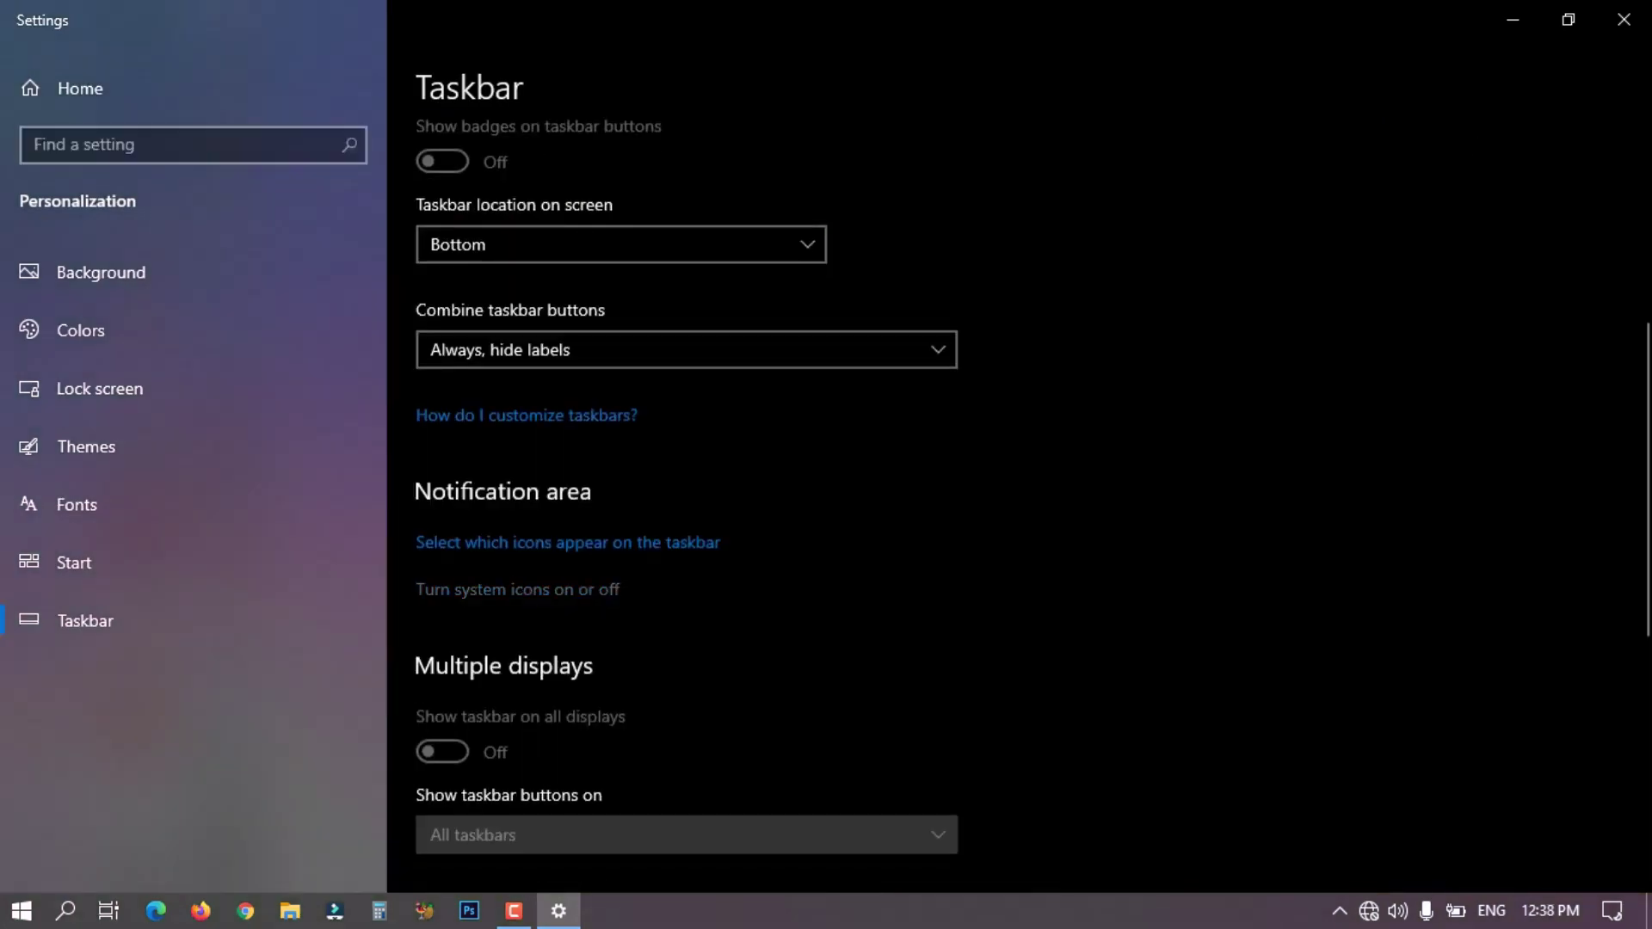
pyautogui.click(517, 590)
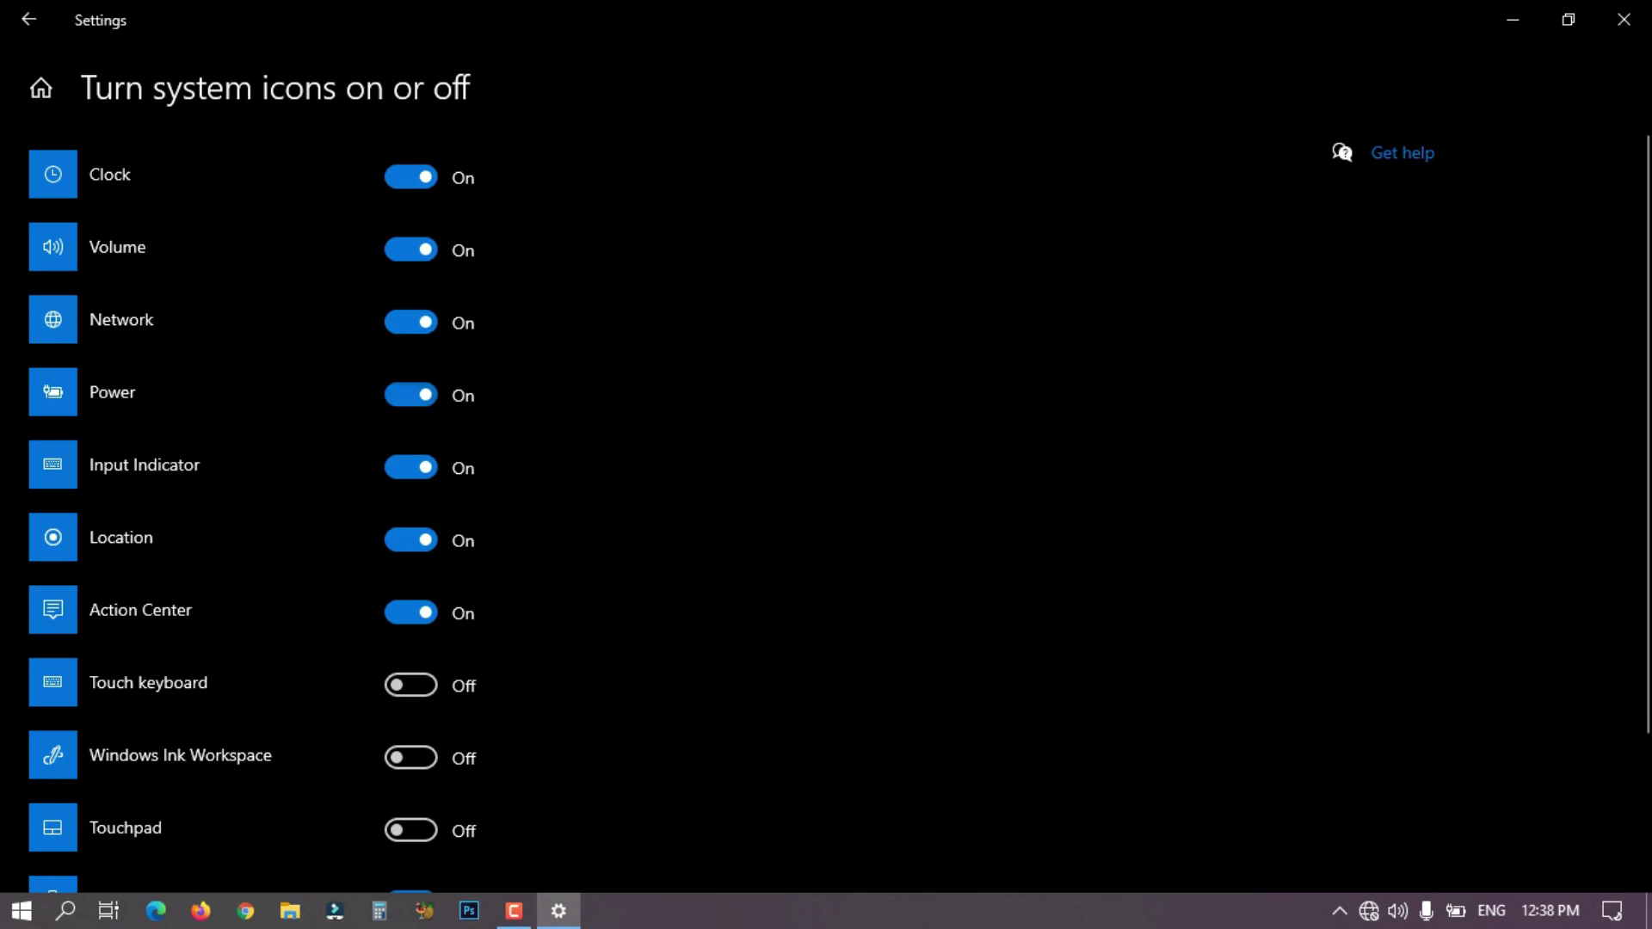
pyautogui.click(411, 177)
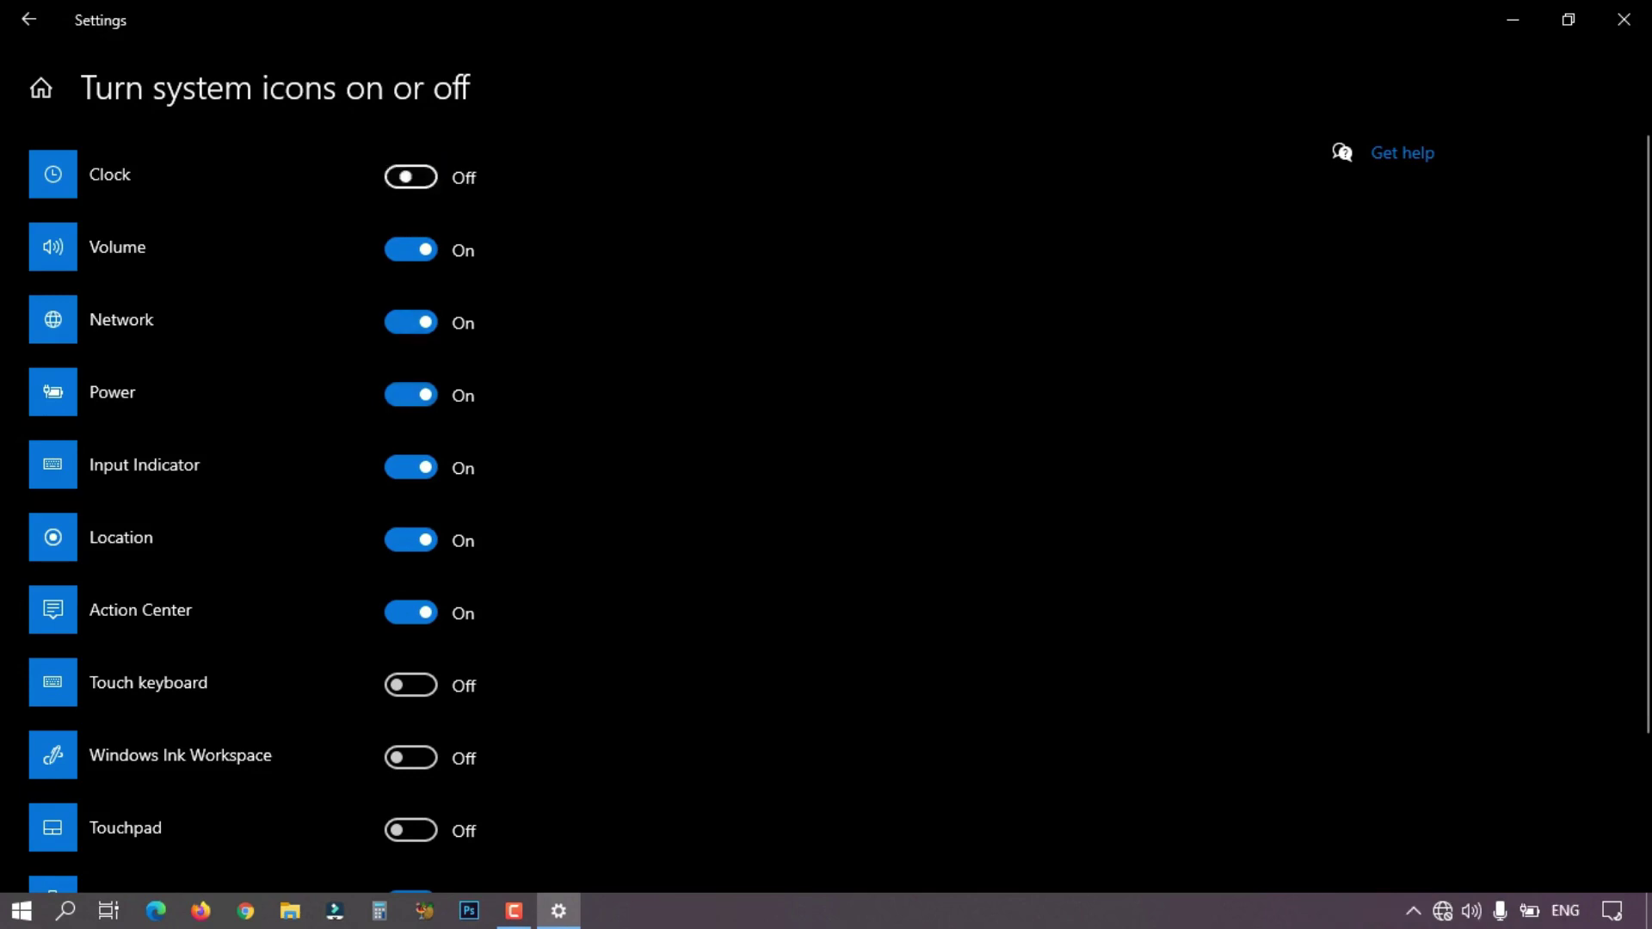
# Turn the Clock system icon back on, and switch the Network icon off and on again
pyautogui.click(411, 177)
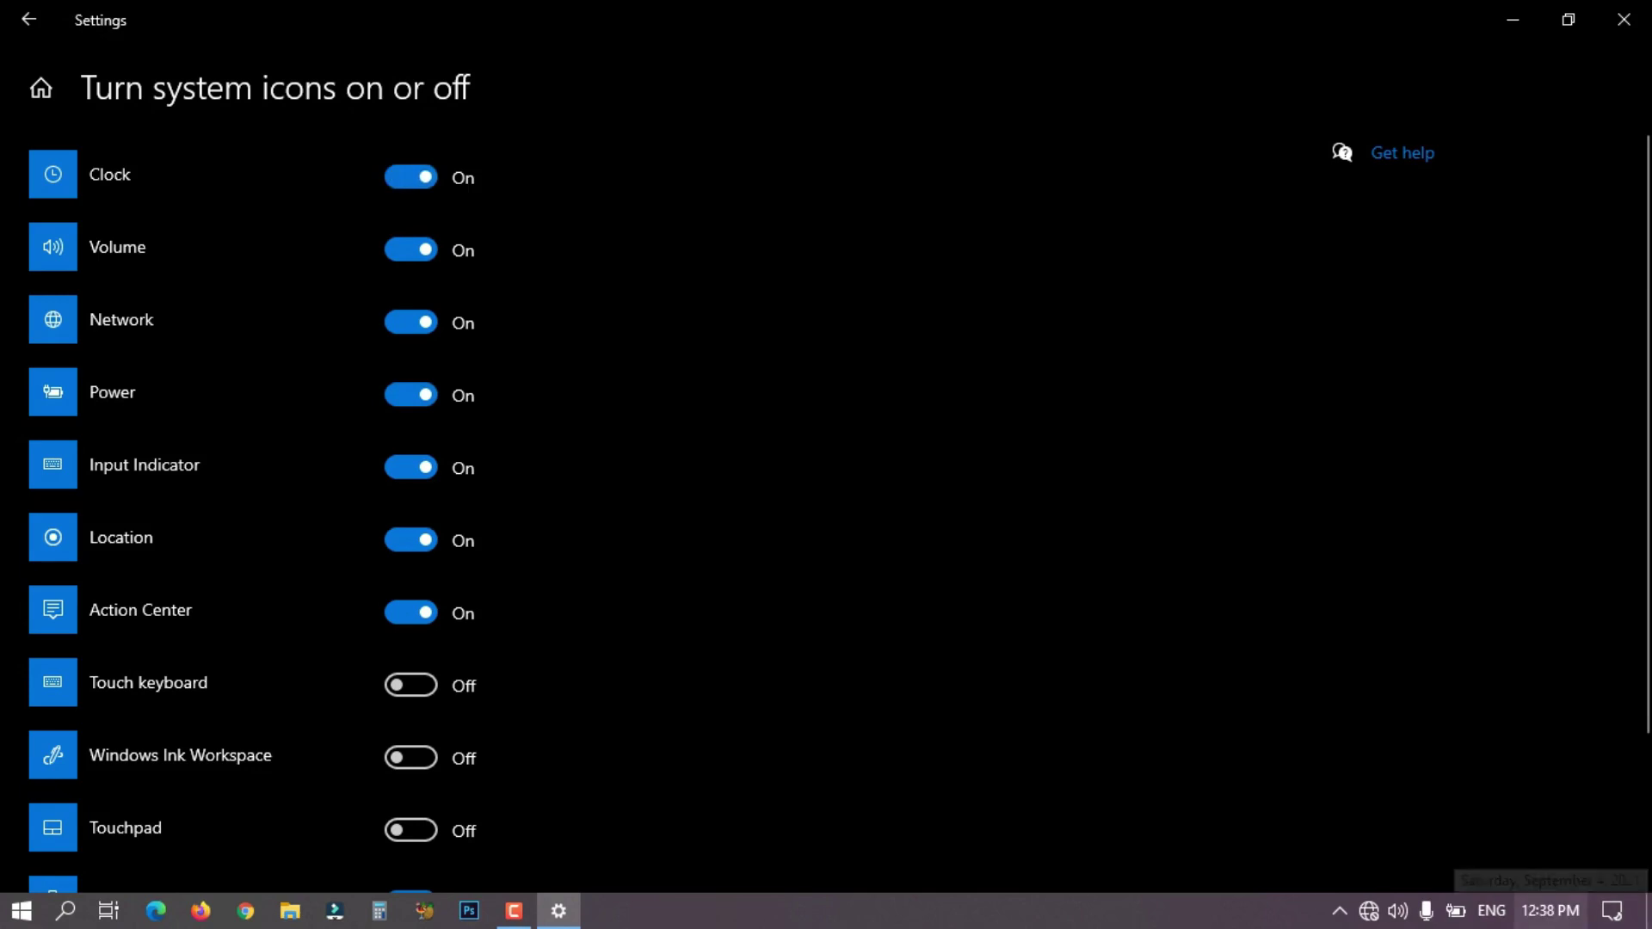
pyautogui.click(411, 177)
pyautogui.click(412, 177)
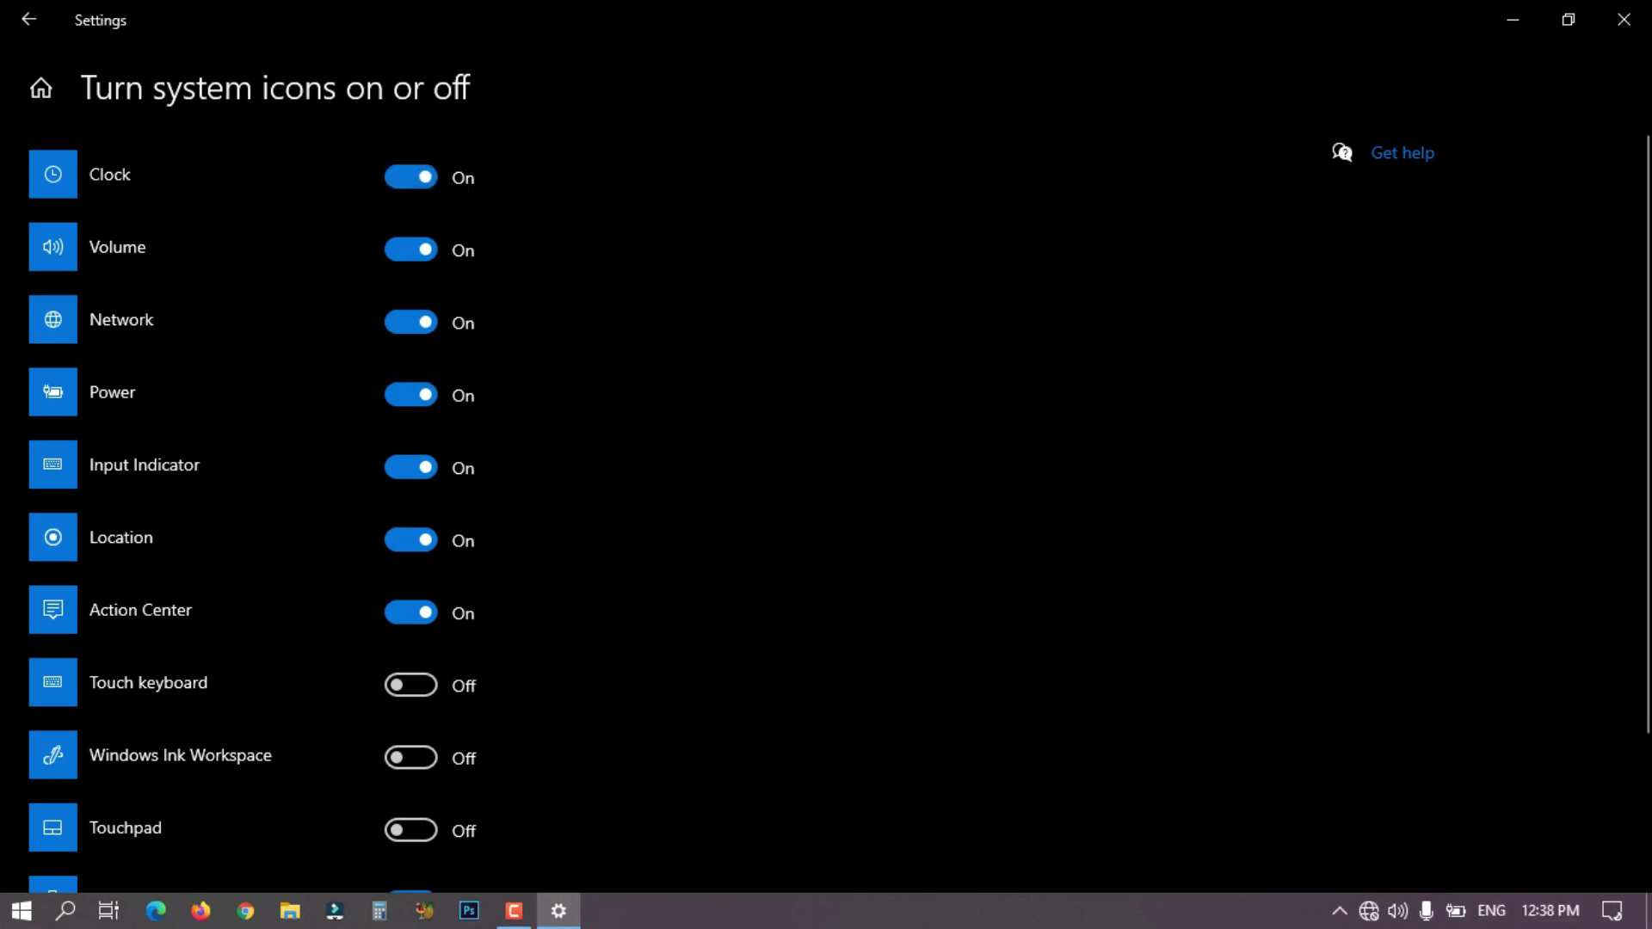
pyautogui.click(411, 321)
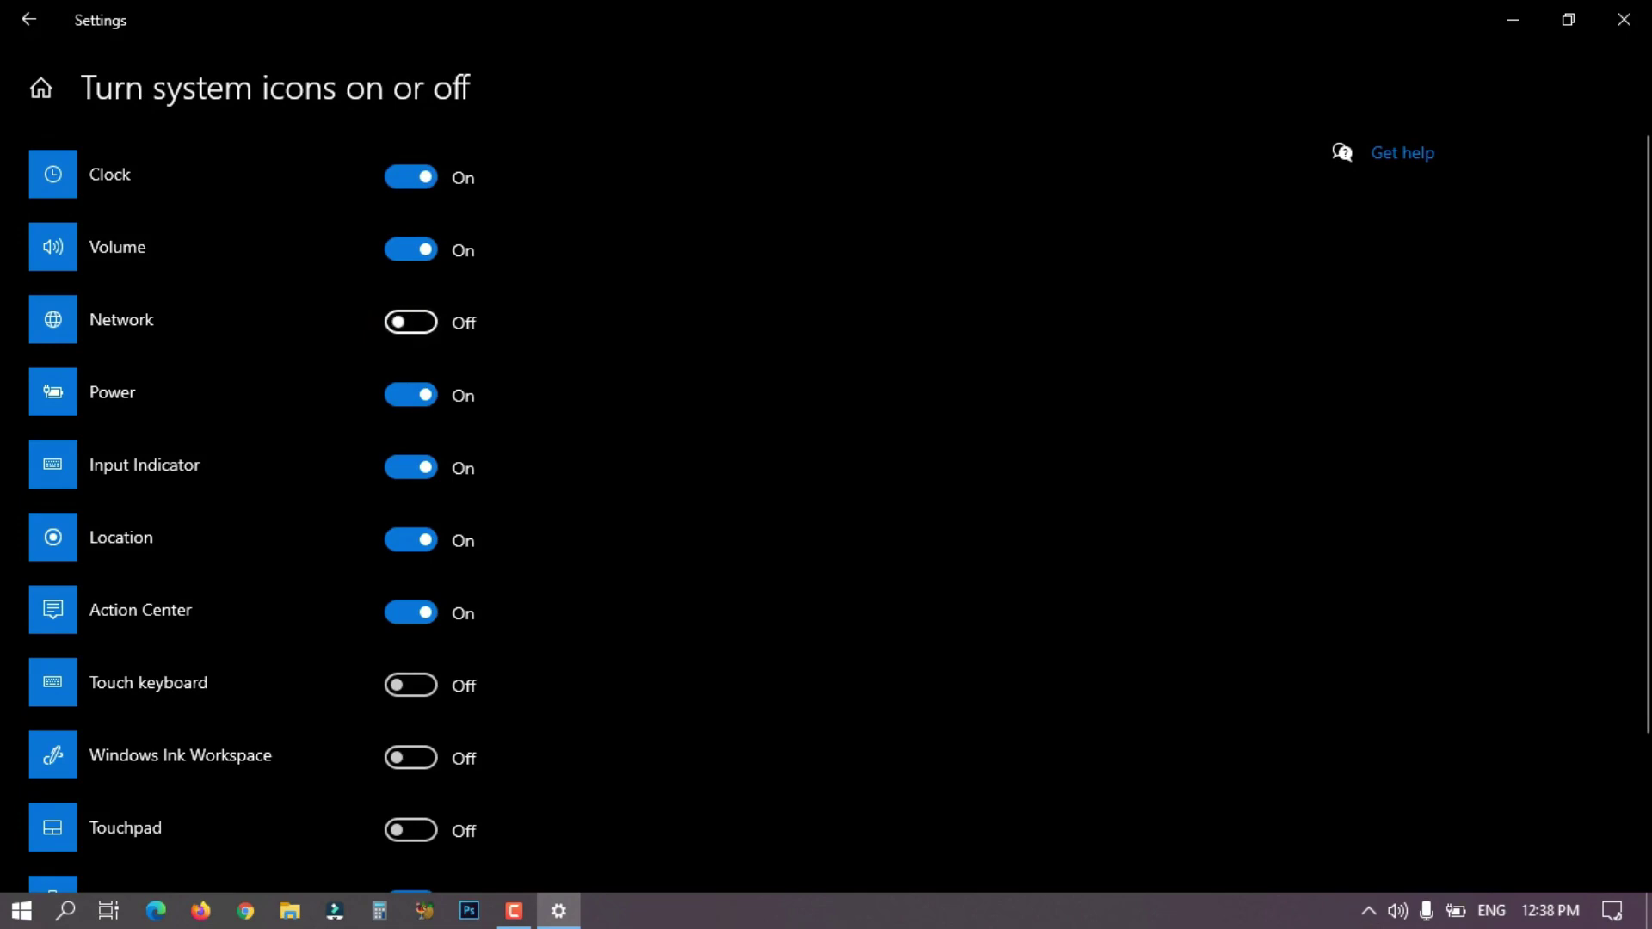
pyautogui.click(410, 322)
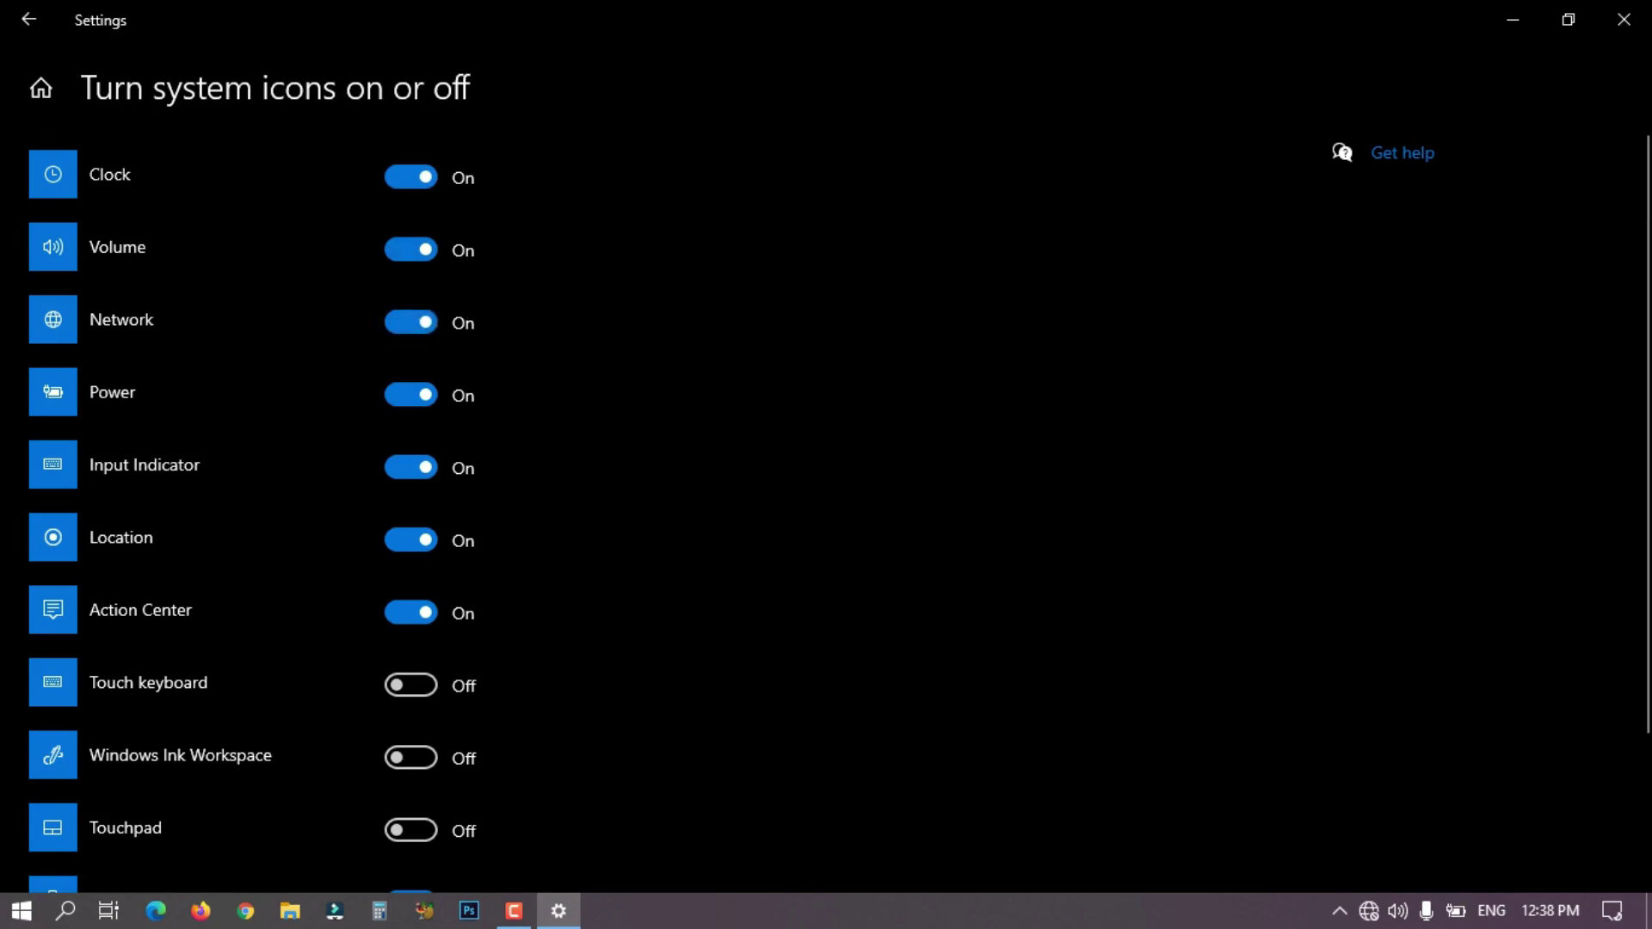
# Switch the Touch keyboard system icon on and off again, and look over the rest of the system icons list
pyautogui.scroll(-3, 840, 504)
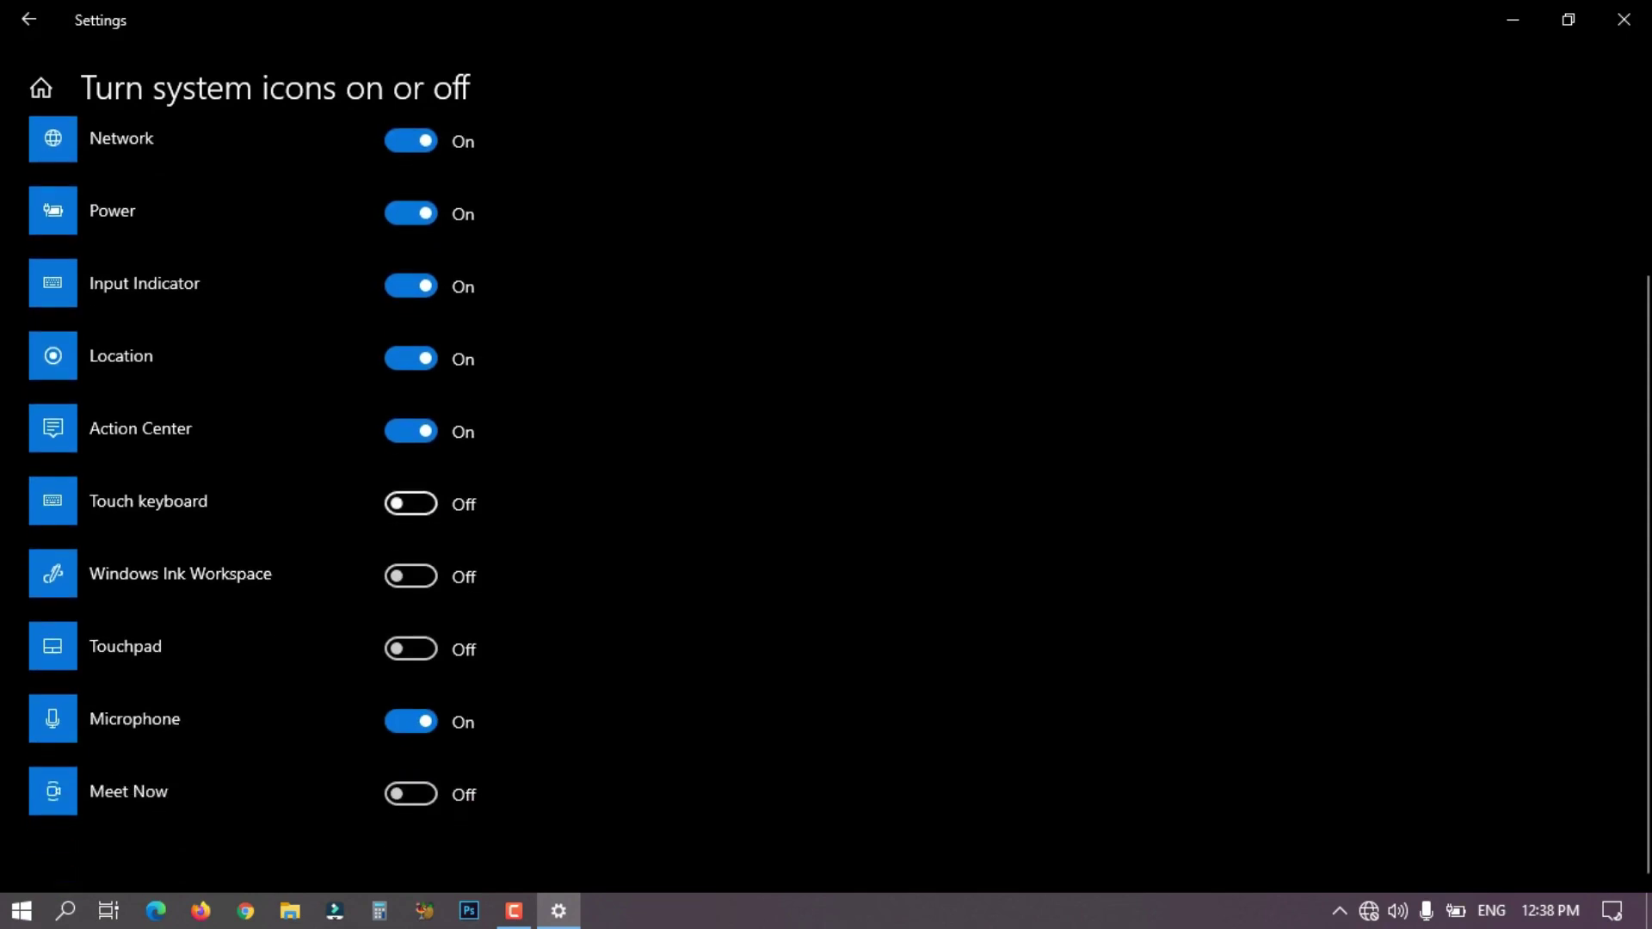
pyautogui.click(410, 503)
pyautogui.click(410, 503)
pyautogui.scroll(1, 840, 504)
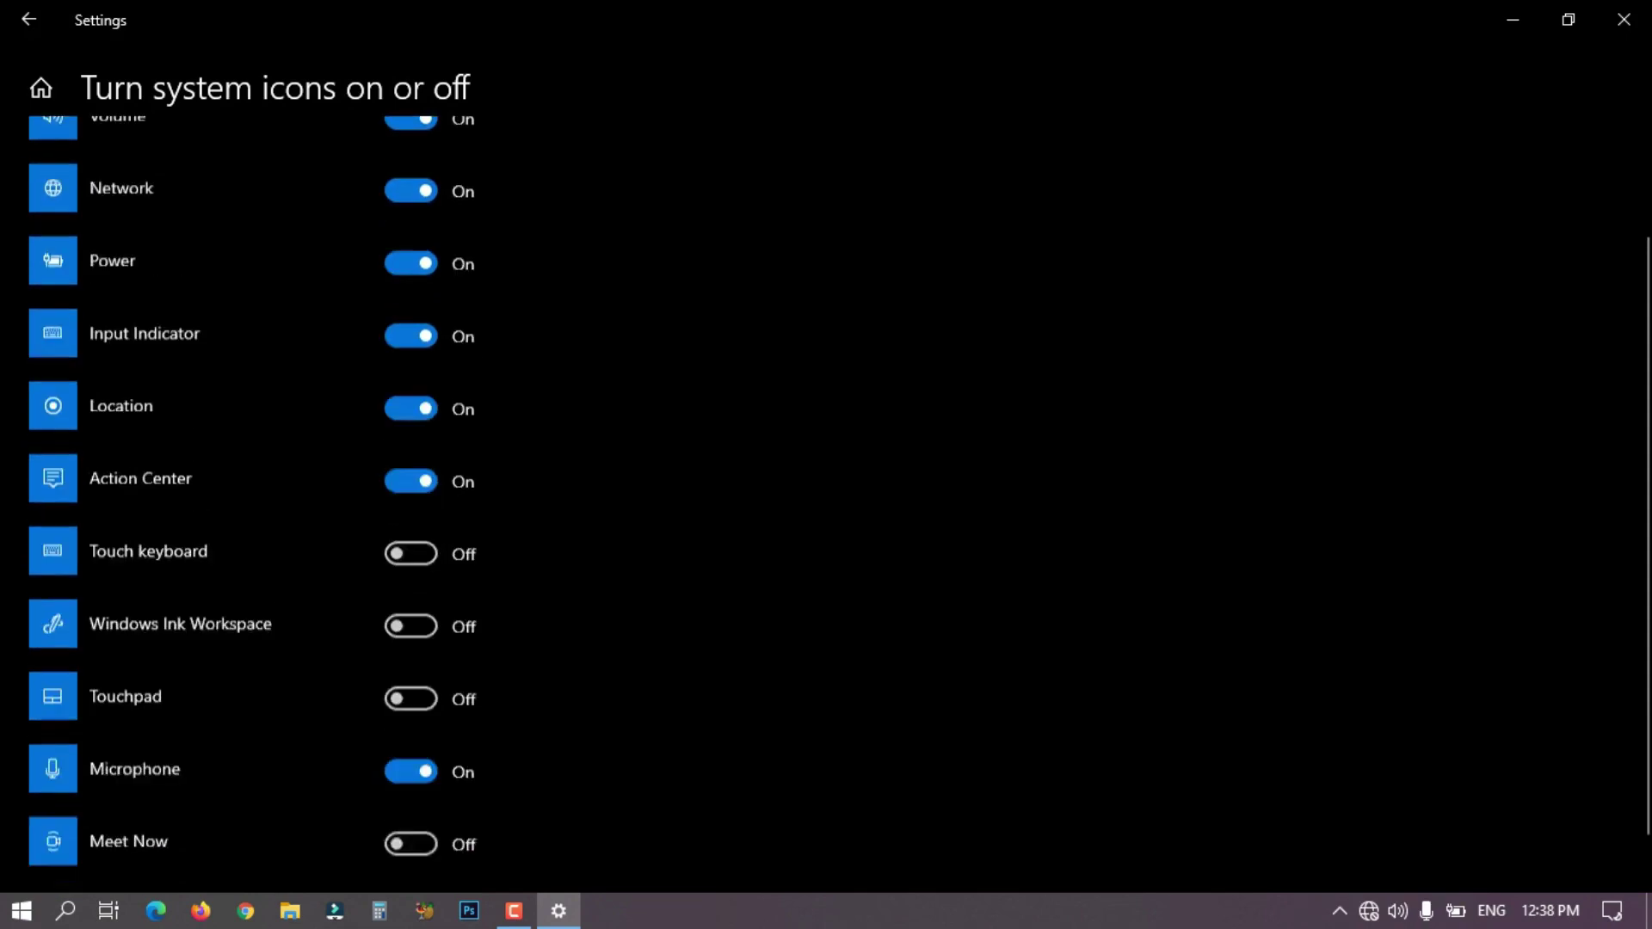
pyautogui.scroll(2, 840, 505)
pyautogui.scroll(-2, 840, 504)
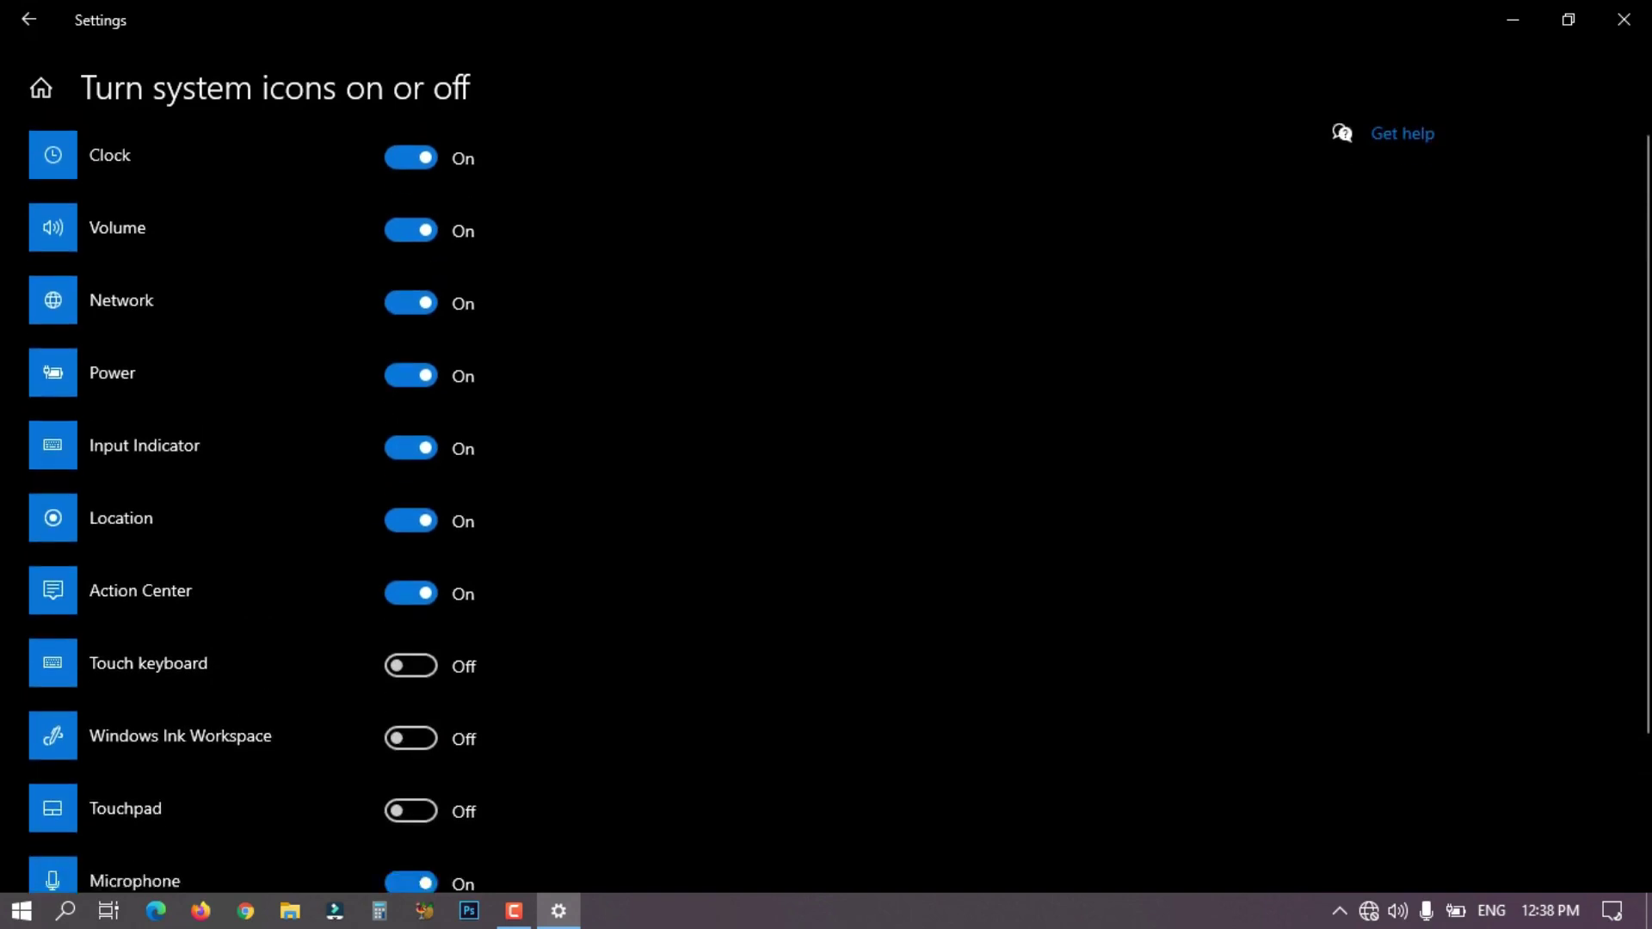
# Return to Taskbar settings and review the Multiple displays and People options
pyautogui.click(28, 19)
pyautogui.scroll(-1, 1019, 504)
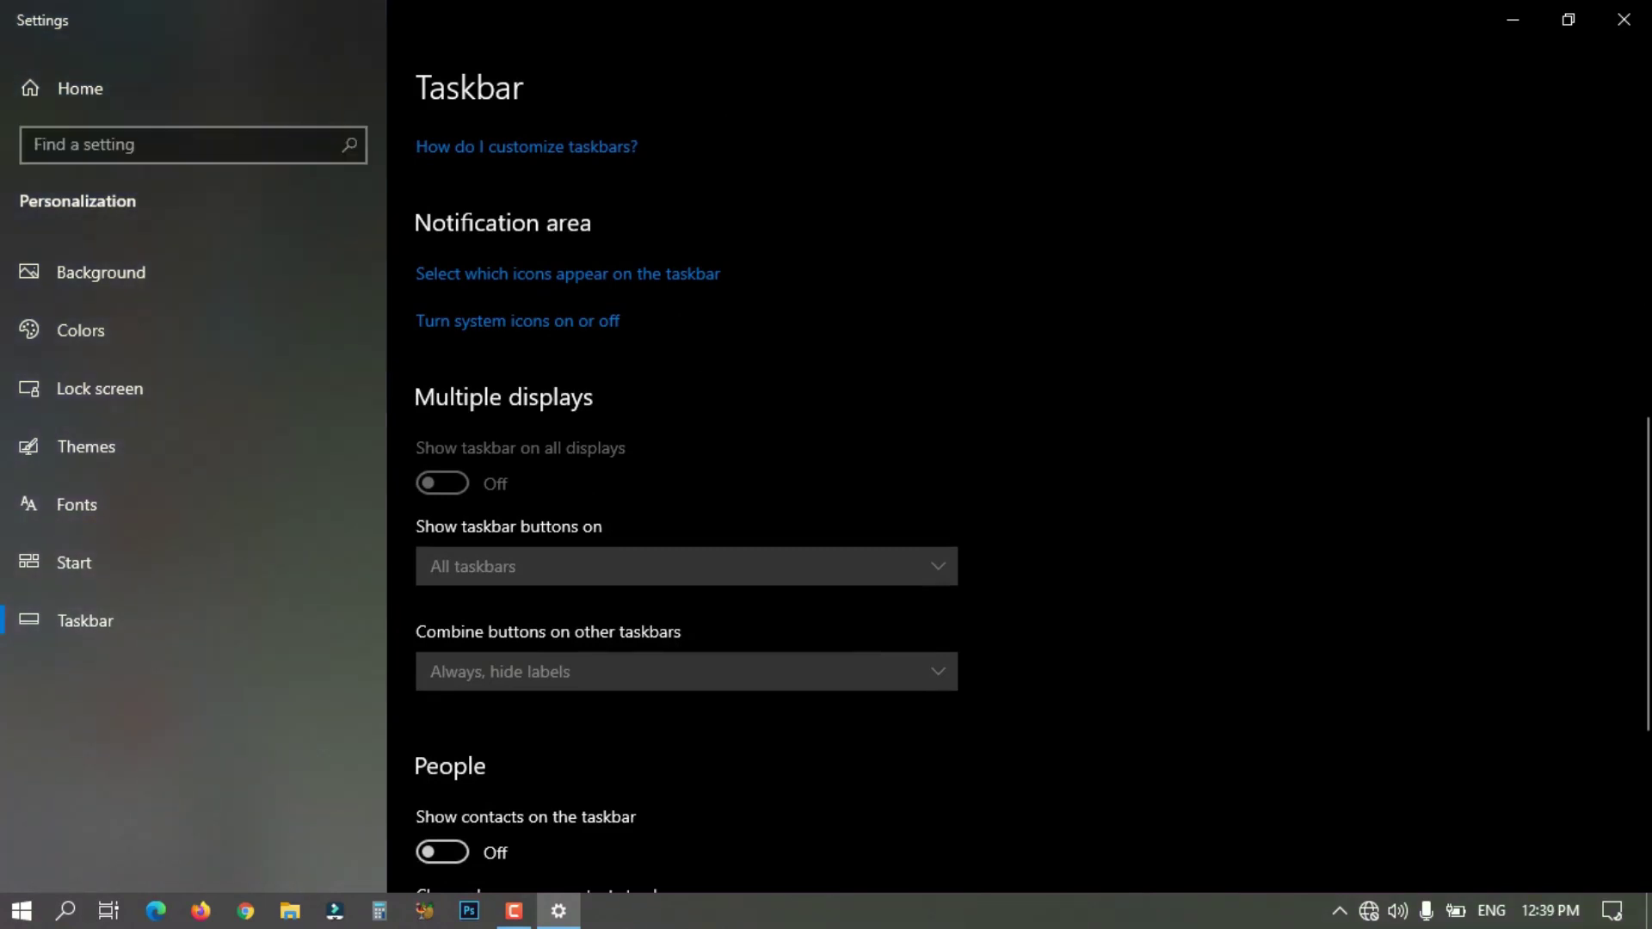
pyautogui.scroll(-2, 840, 504)
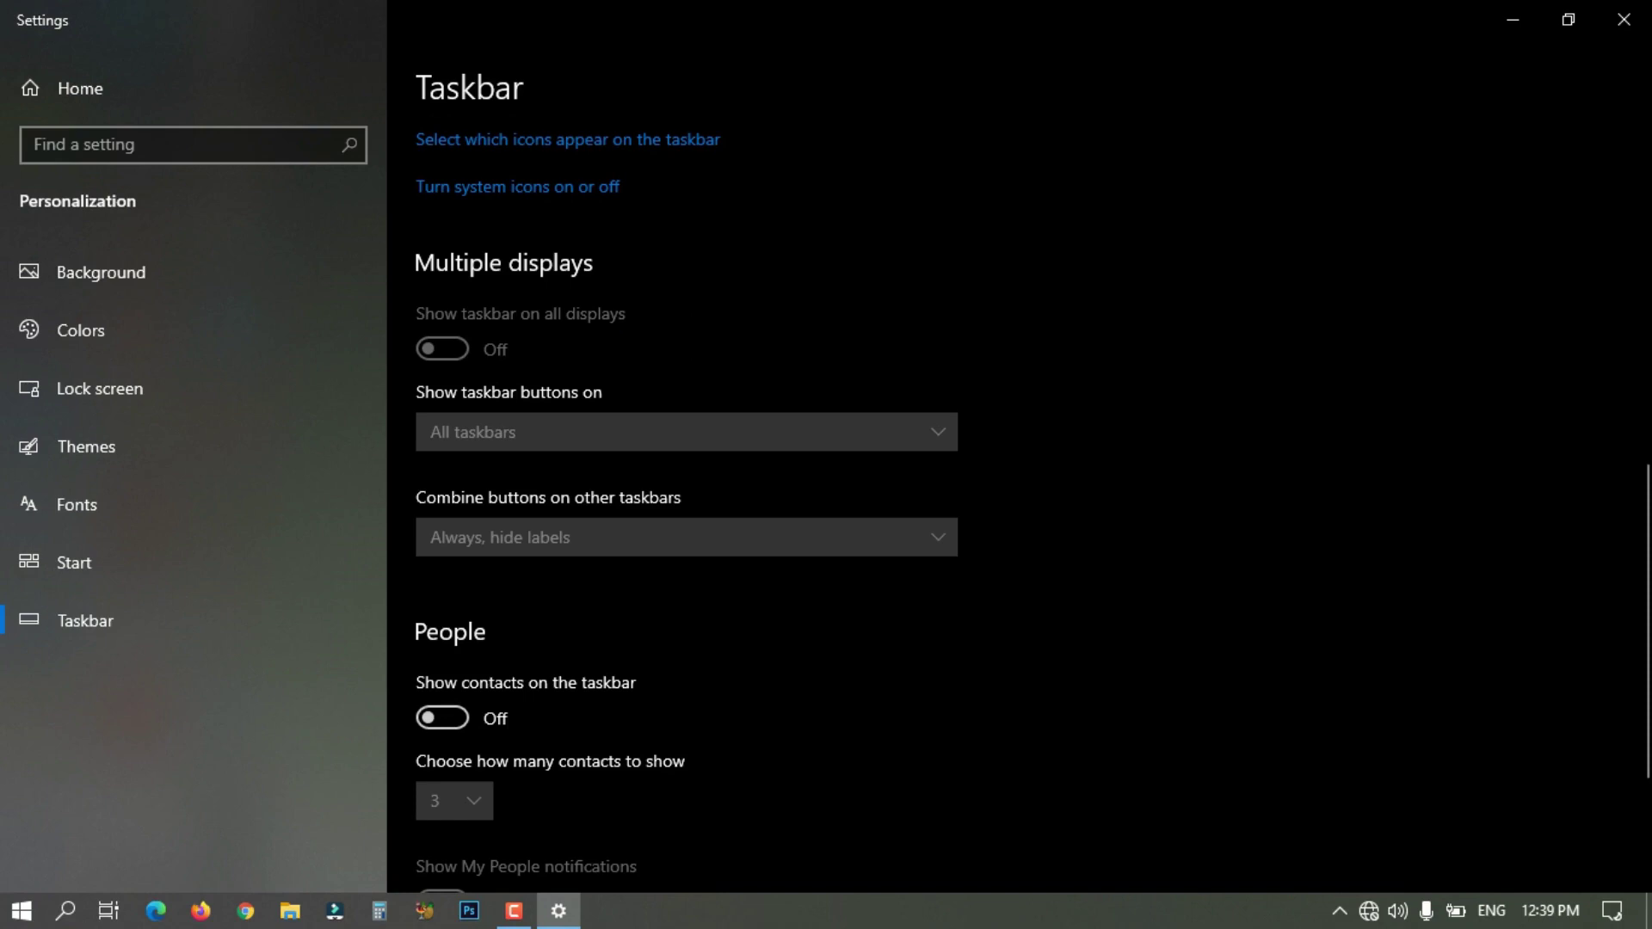
pyautogui.scroll(-1, 686, 503)
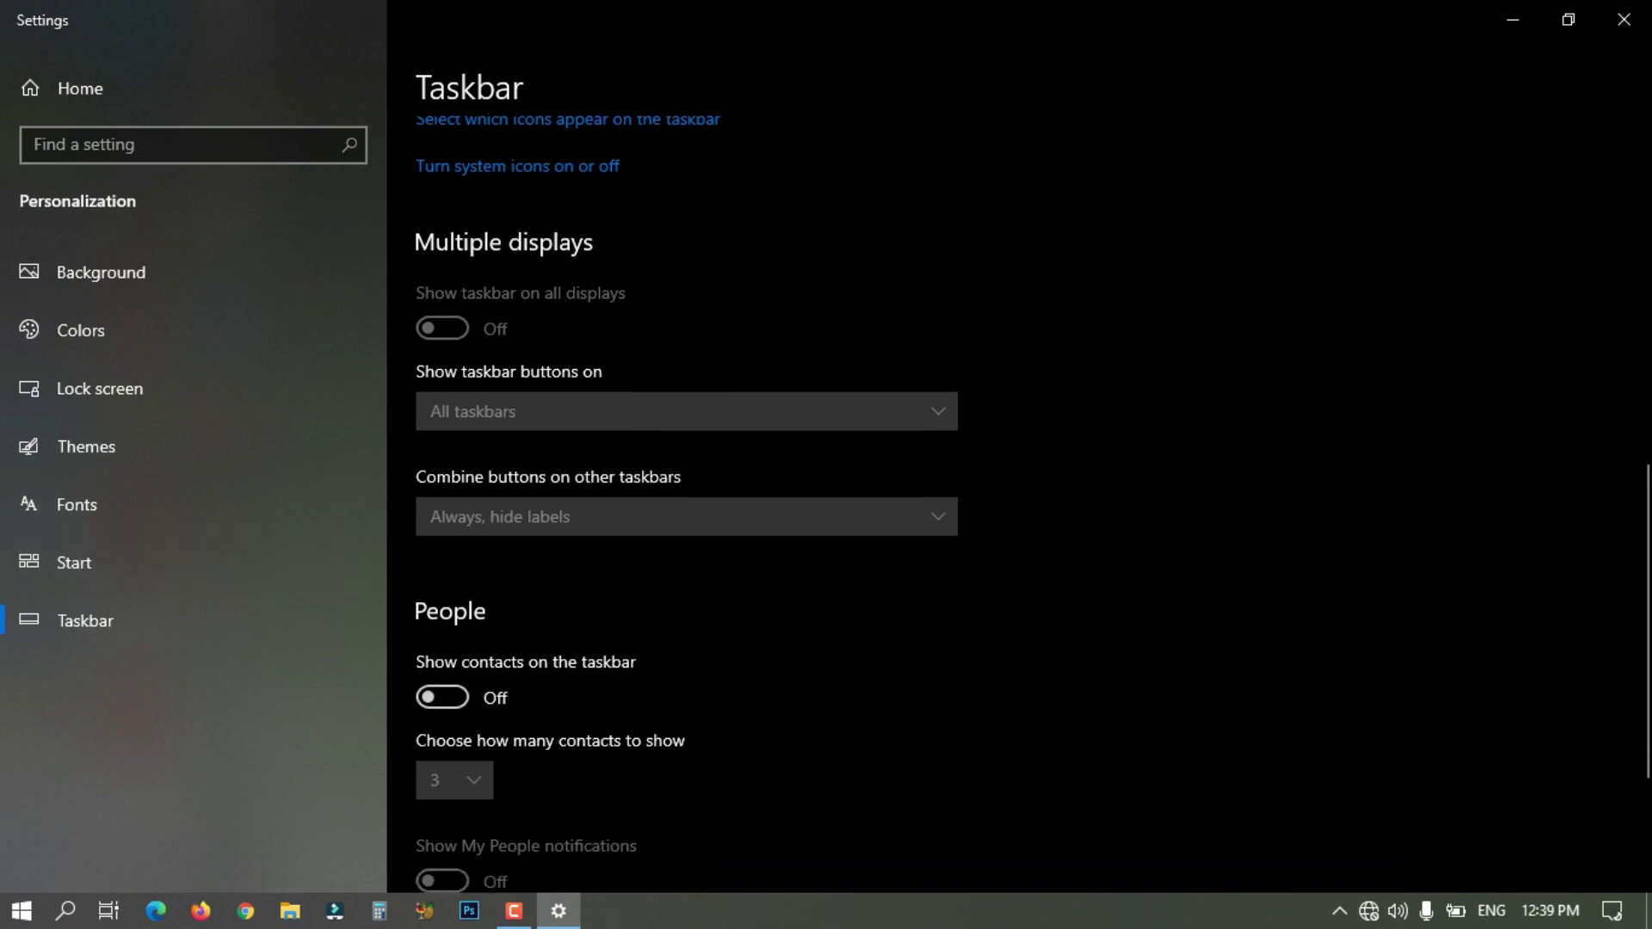
pyautogui.scroll(-3, 687, 504)
pyautogui.scroll(1, 686, 503)
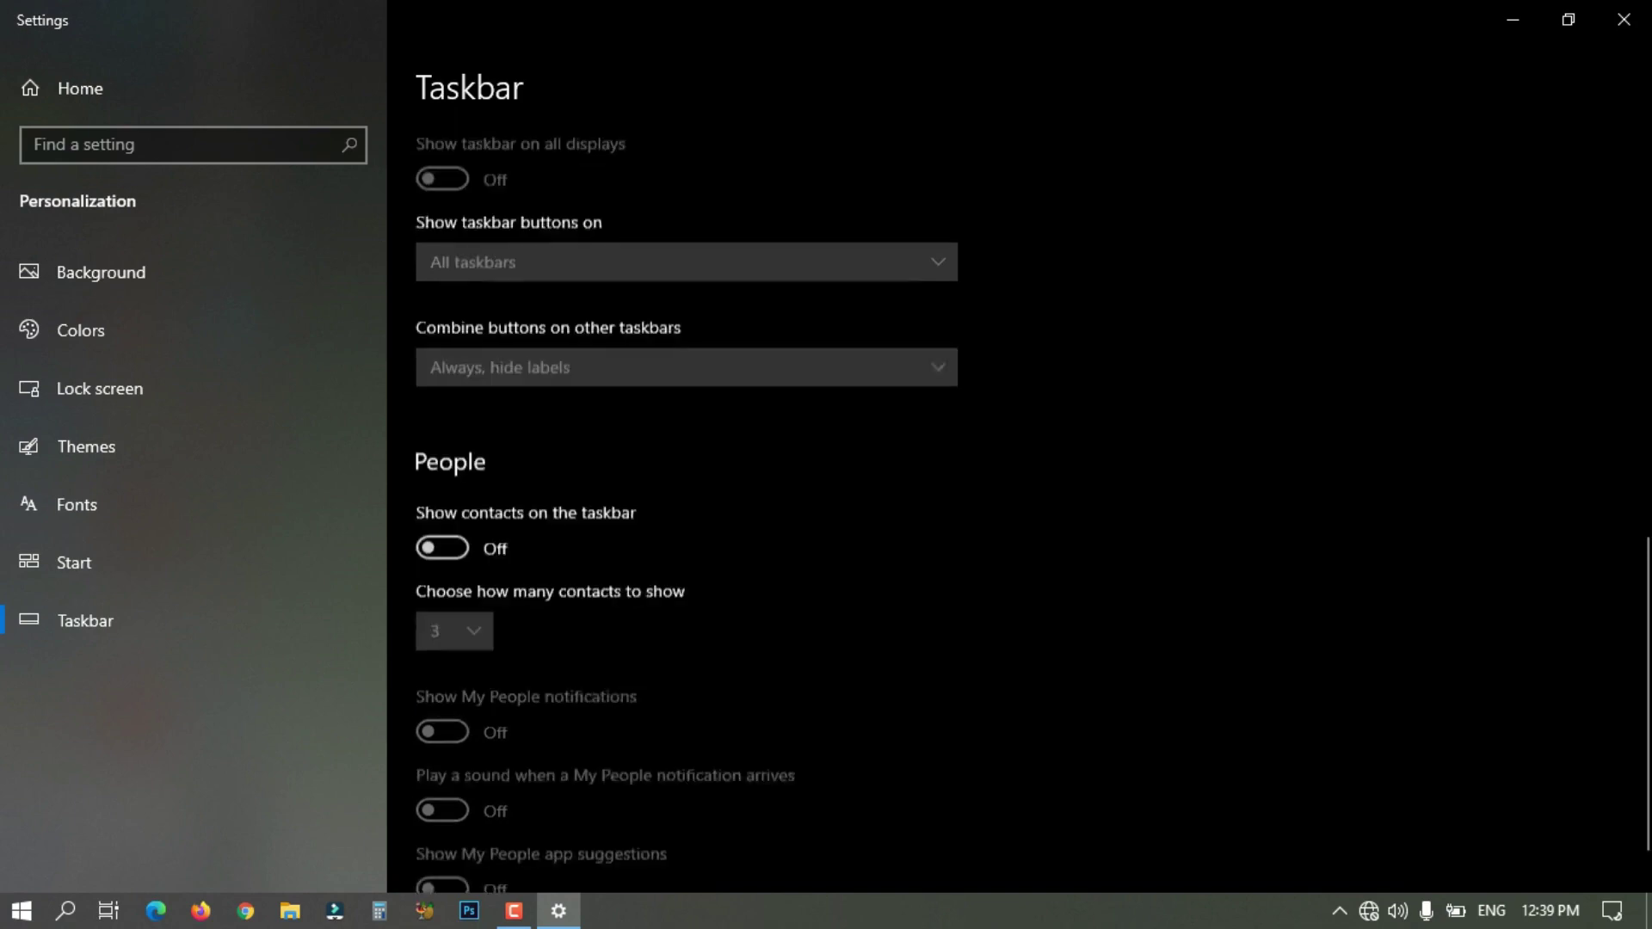
pyautogui.scroll(2, 687, 504)
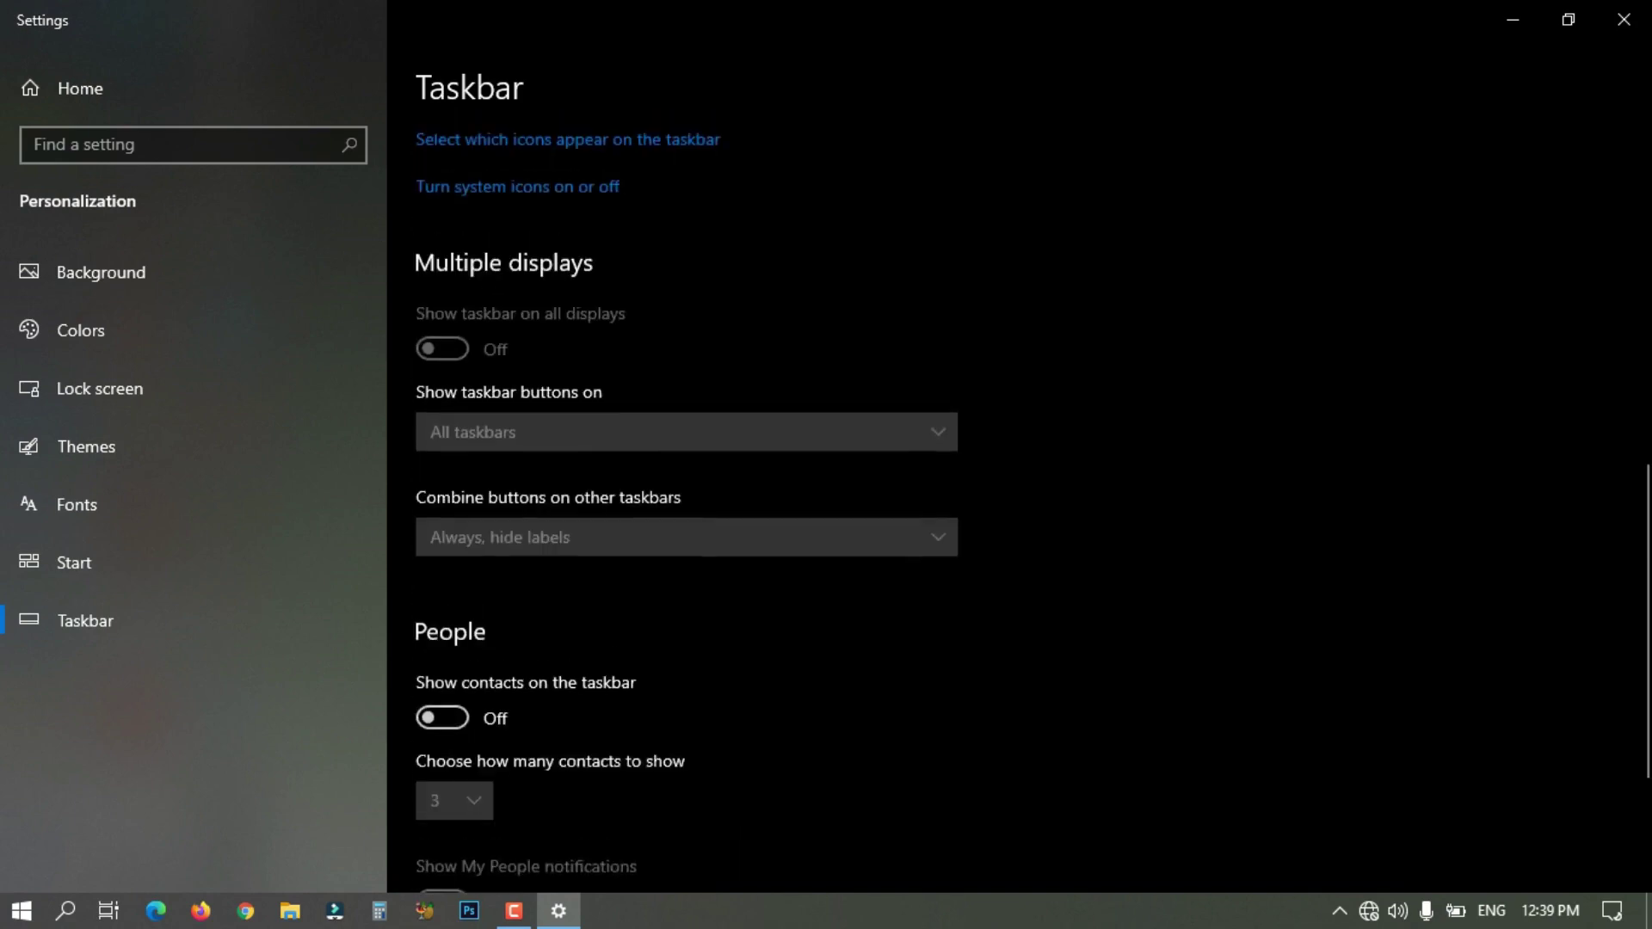
pyautogui.scroll(-2, 686, 504)
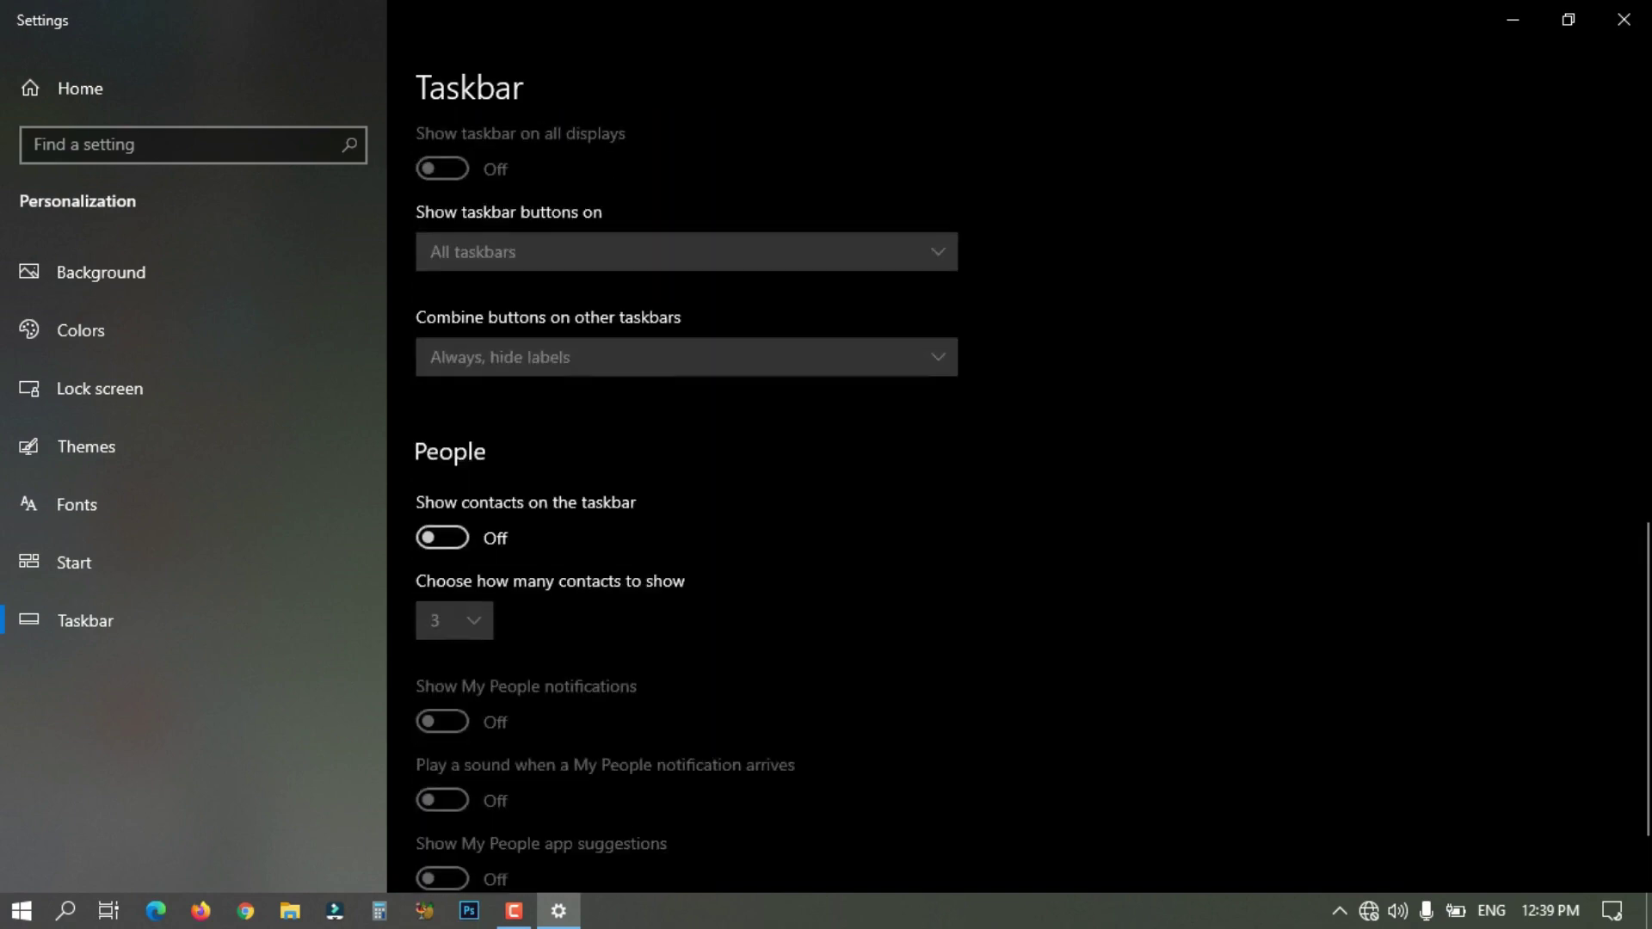
pyautogui.scroll(-1, 686, 504)
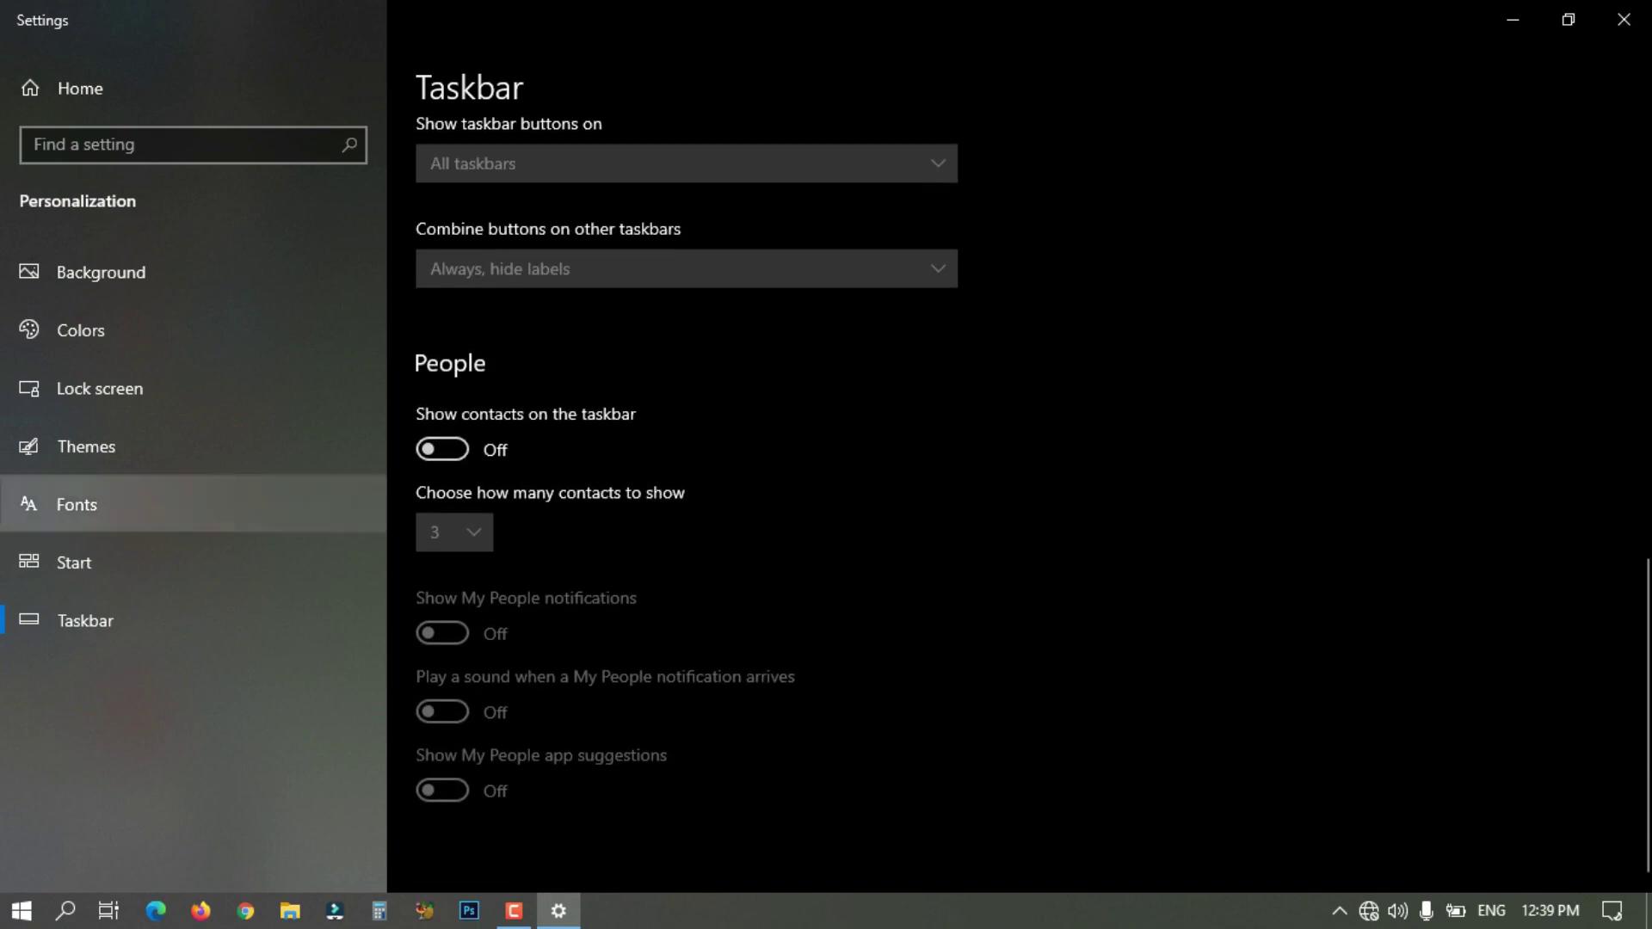
# Turn on Show contacts on the taskbar, view the People flyout from the taskbar, and turn the option back off
pyautogui.click(442, 448)
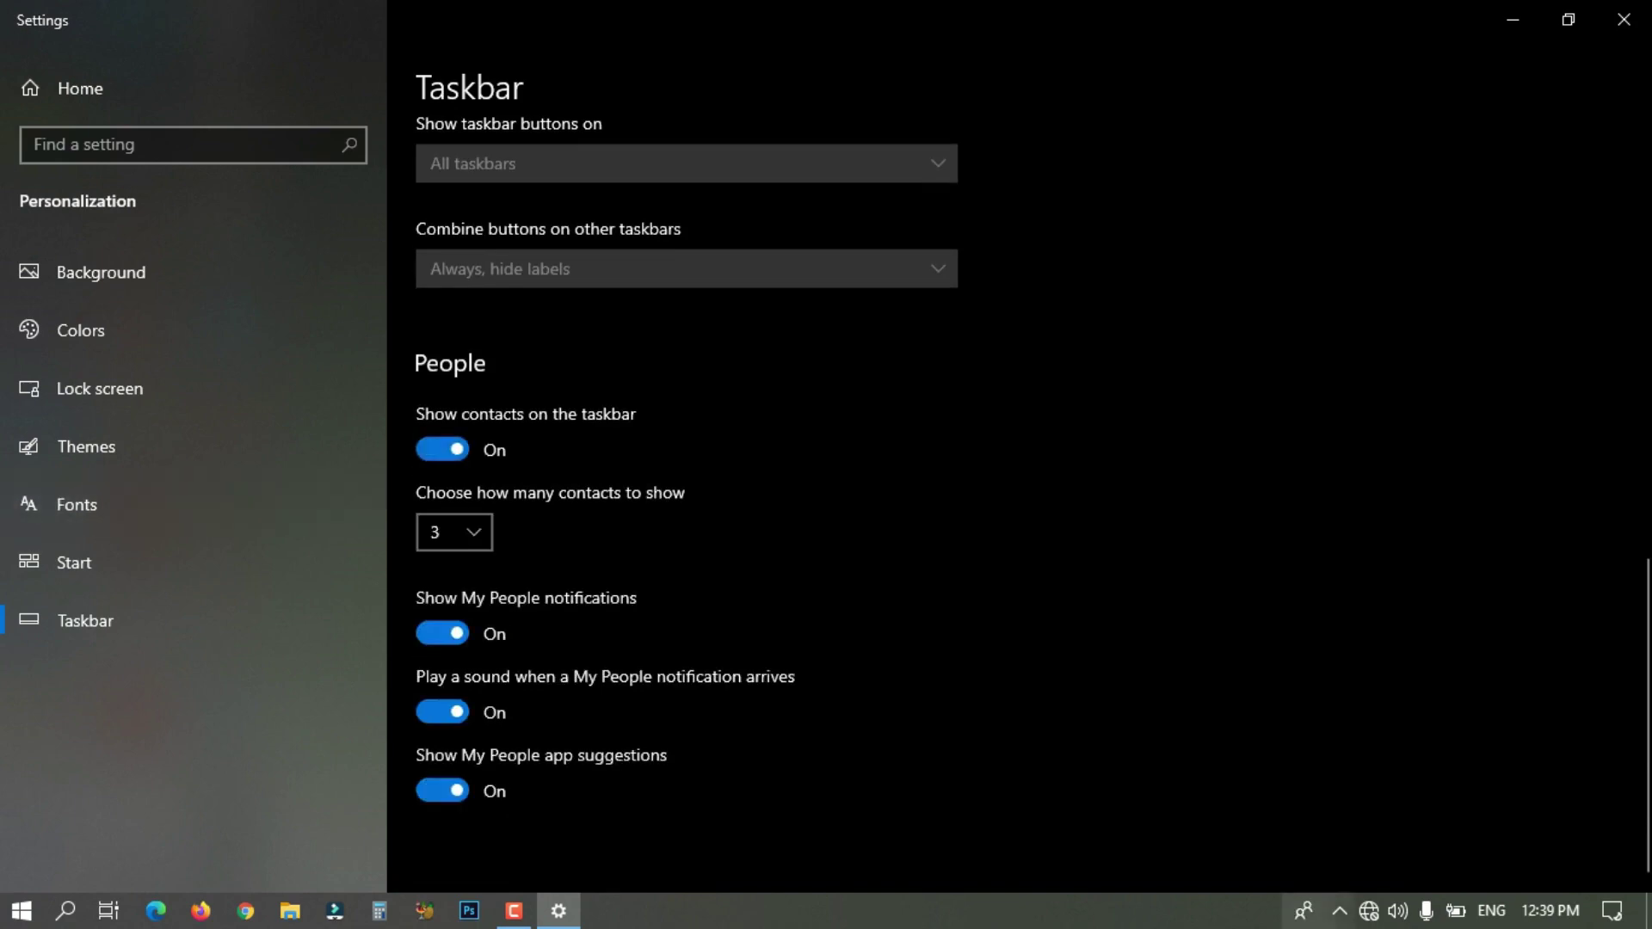
pyautogui.click(1304, 910)
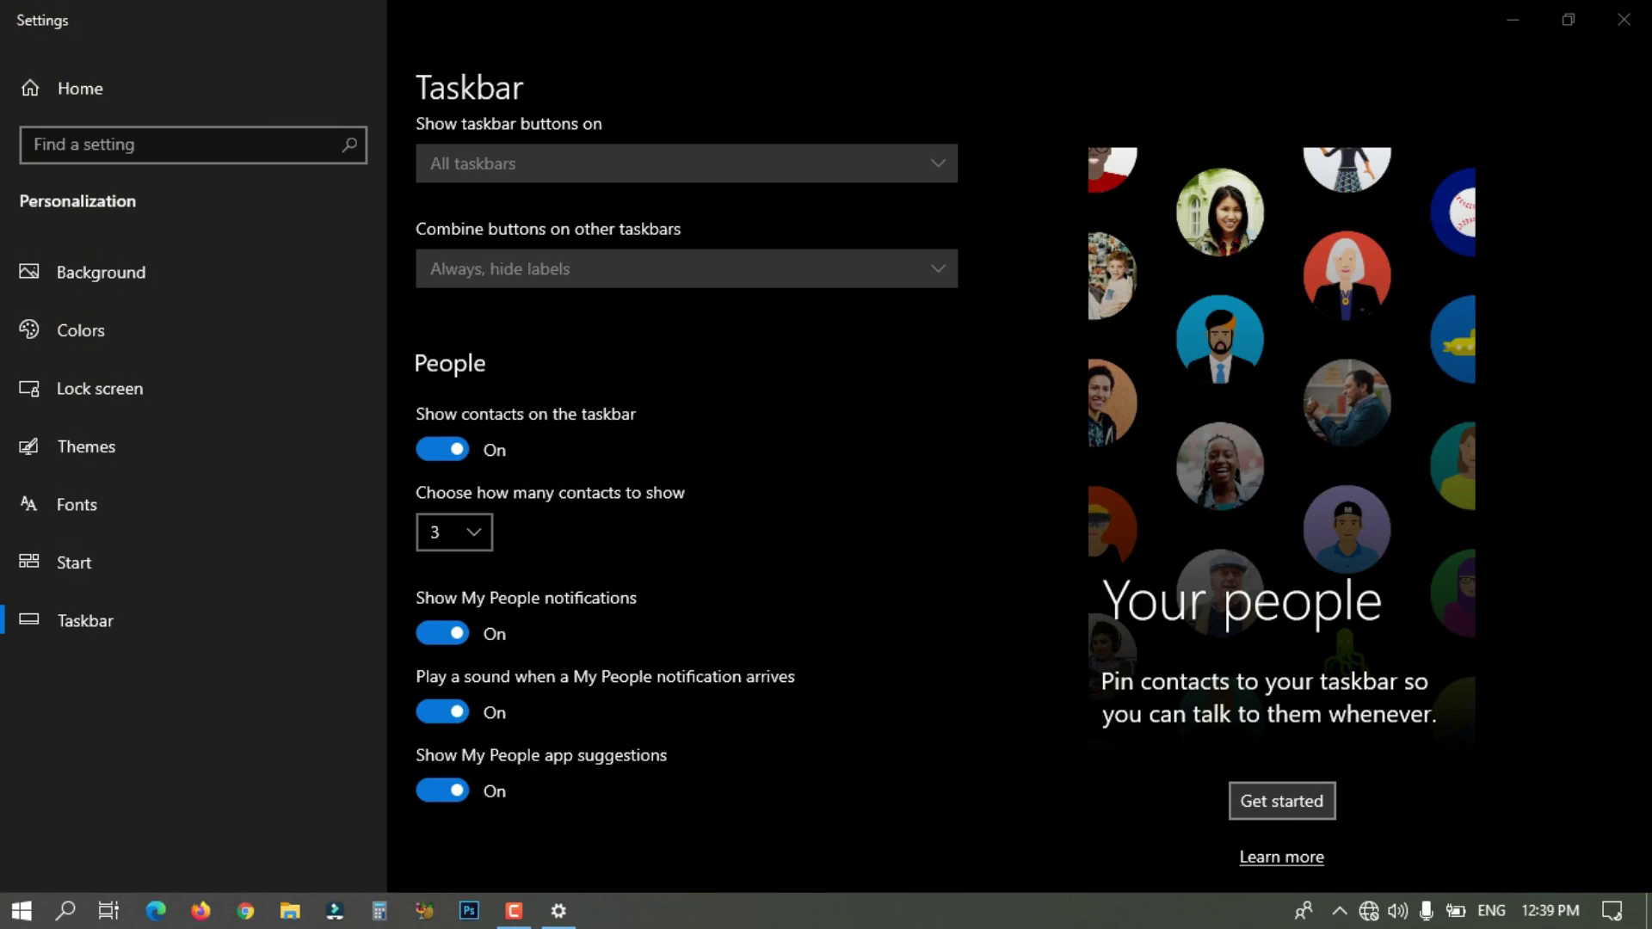
pyautogui.click(998, 654)
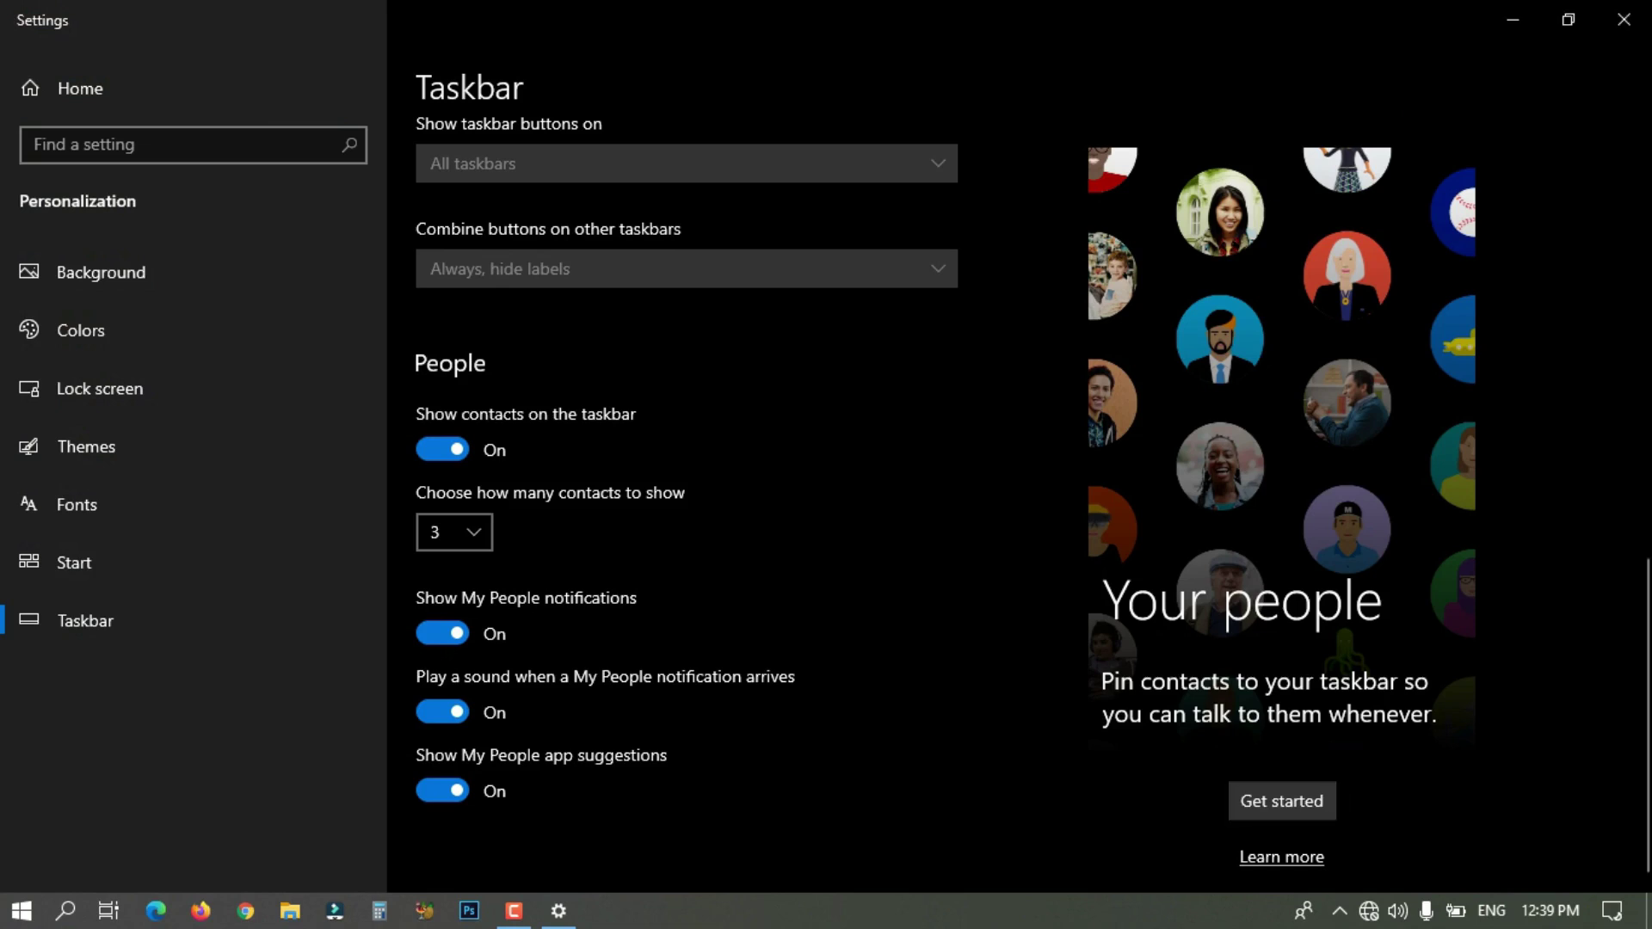
pyautogui.click(442, 449)
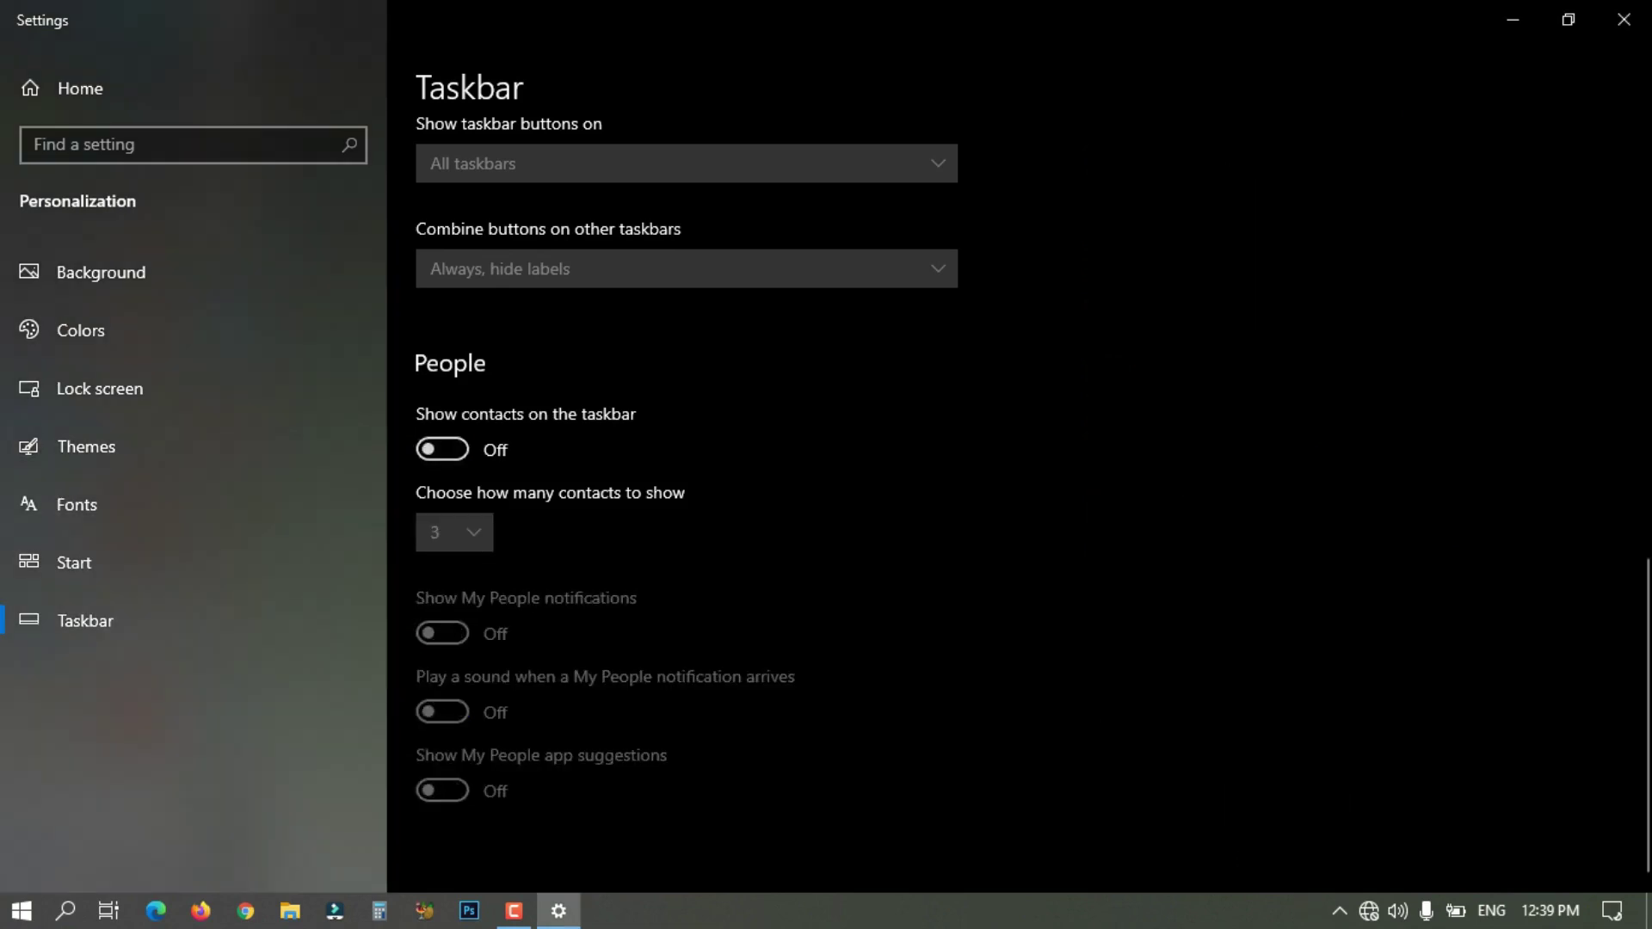
pyautogui.click(443, 449)
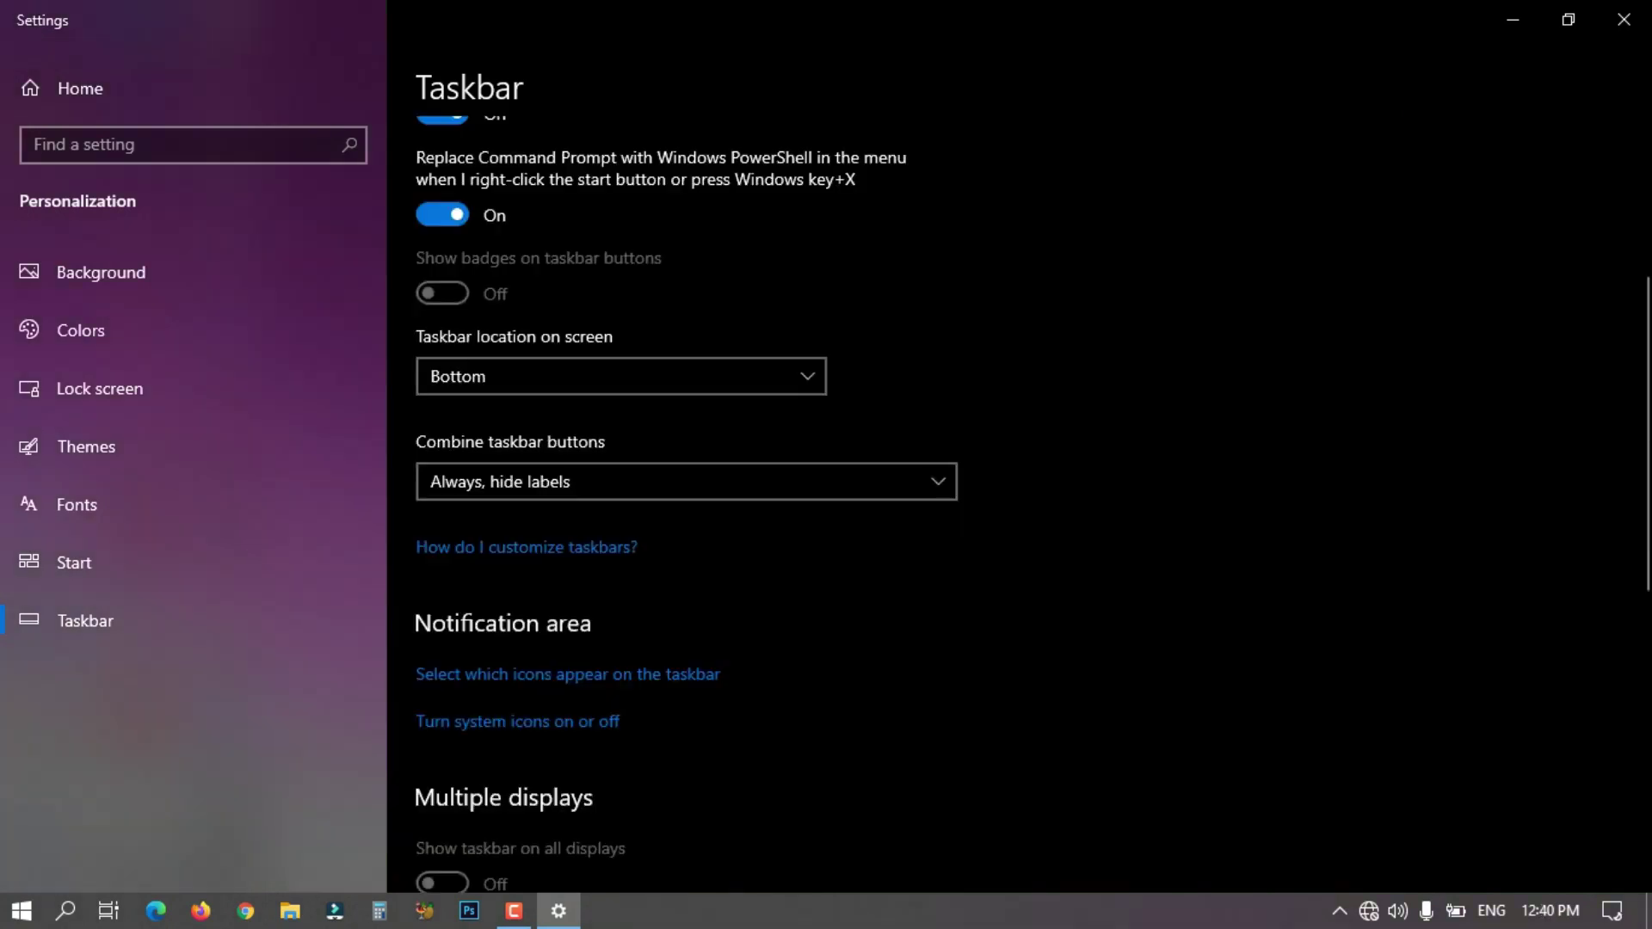
pyautogui.scroll(-7, 1019, 504)
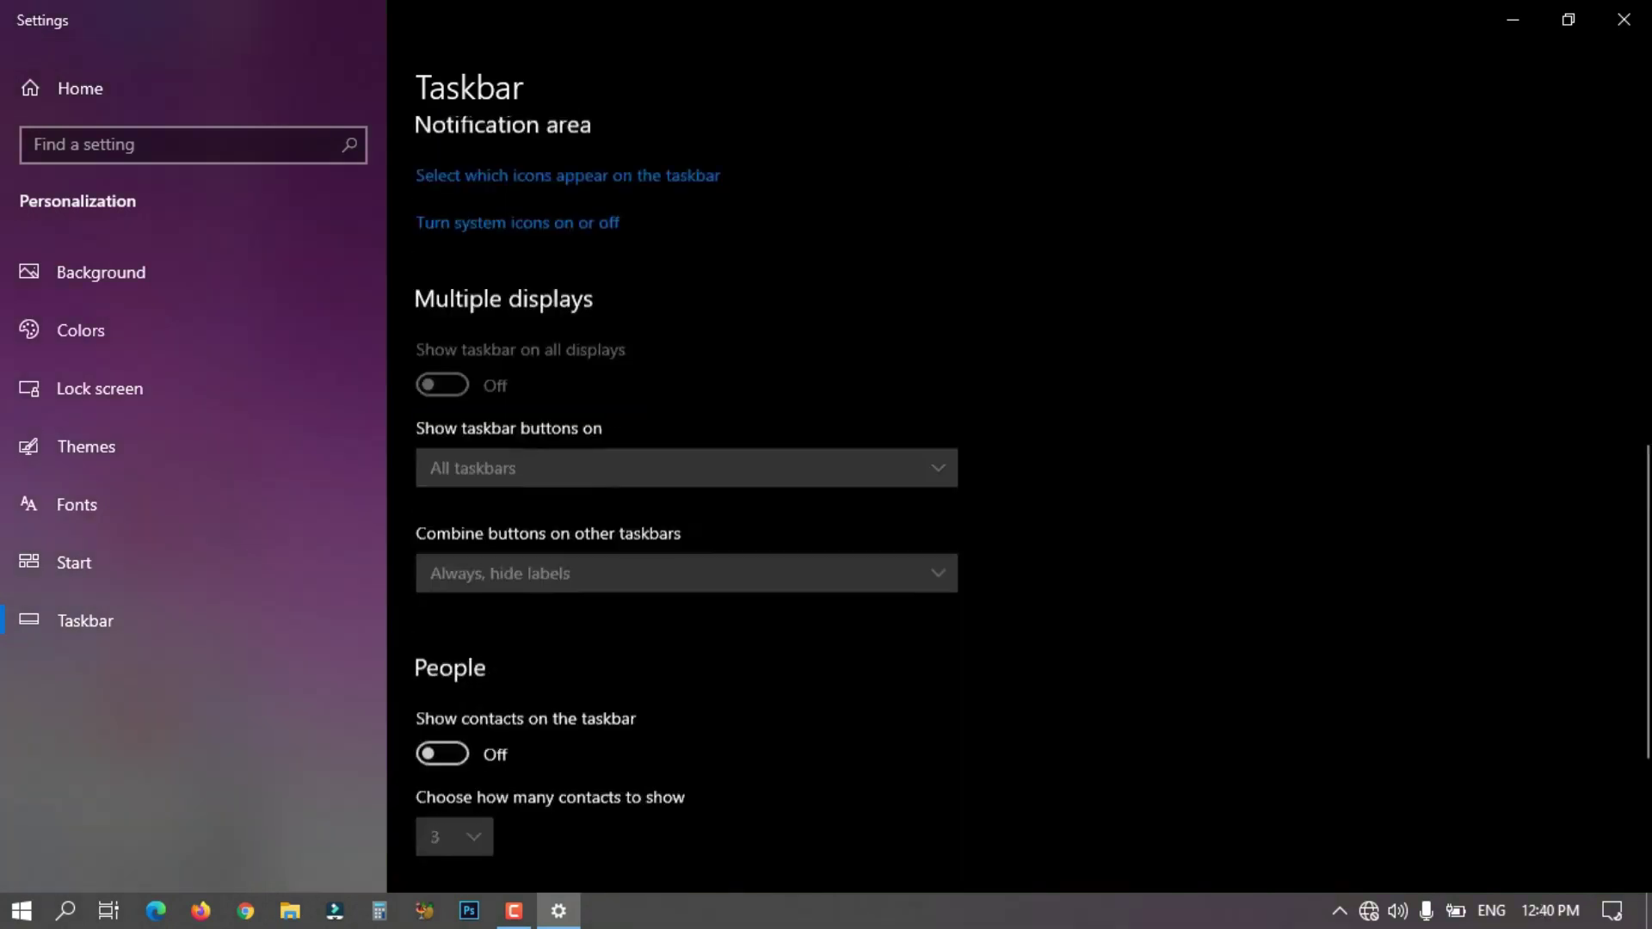
pyautogui.scroll(8, 1018, 504)
pyautogui.scroll(3, 1033, 504)
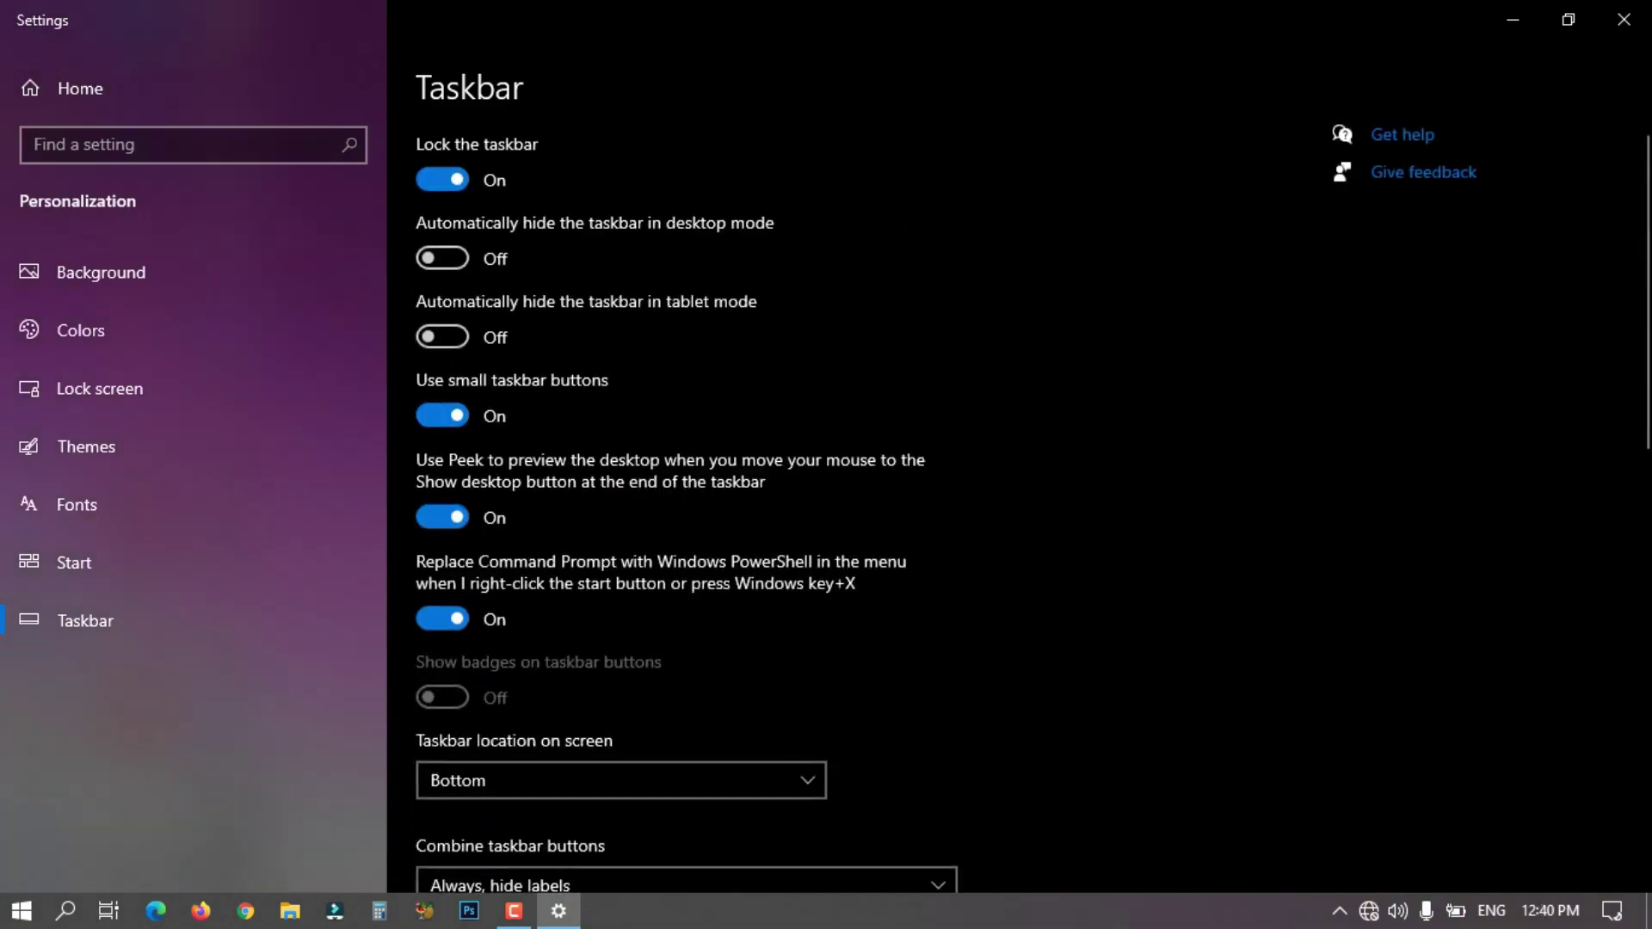